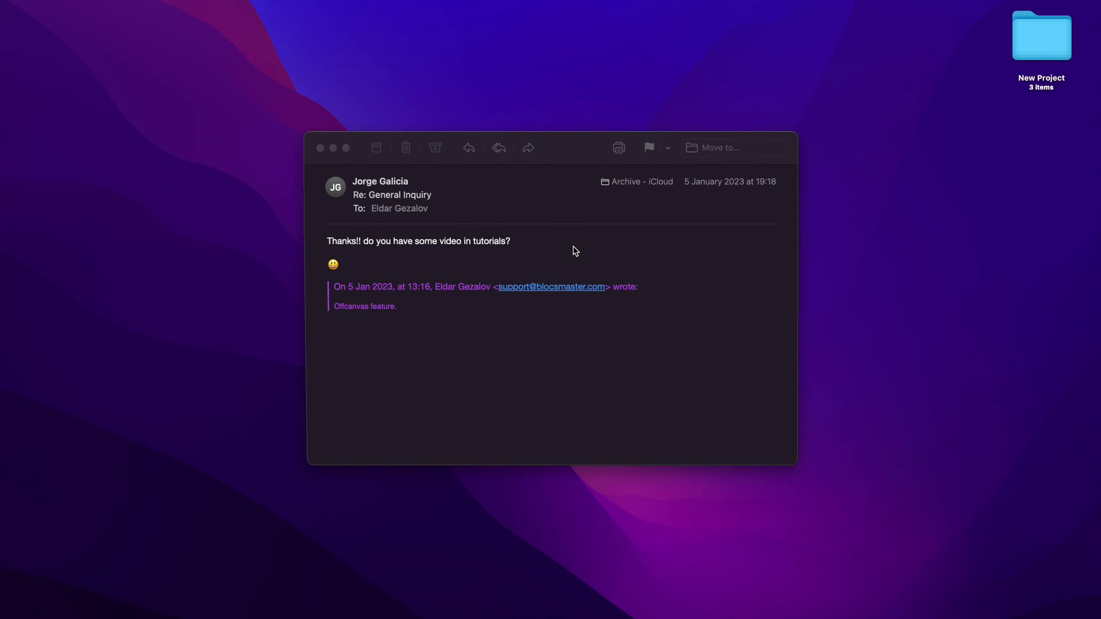
- Close the e-mail message, open the Construction - B5 V2.0.bloc project and preview its home page
click(320, 148)
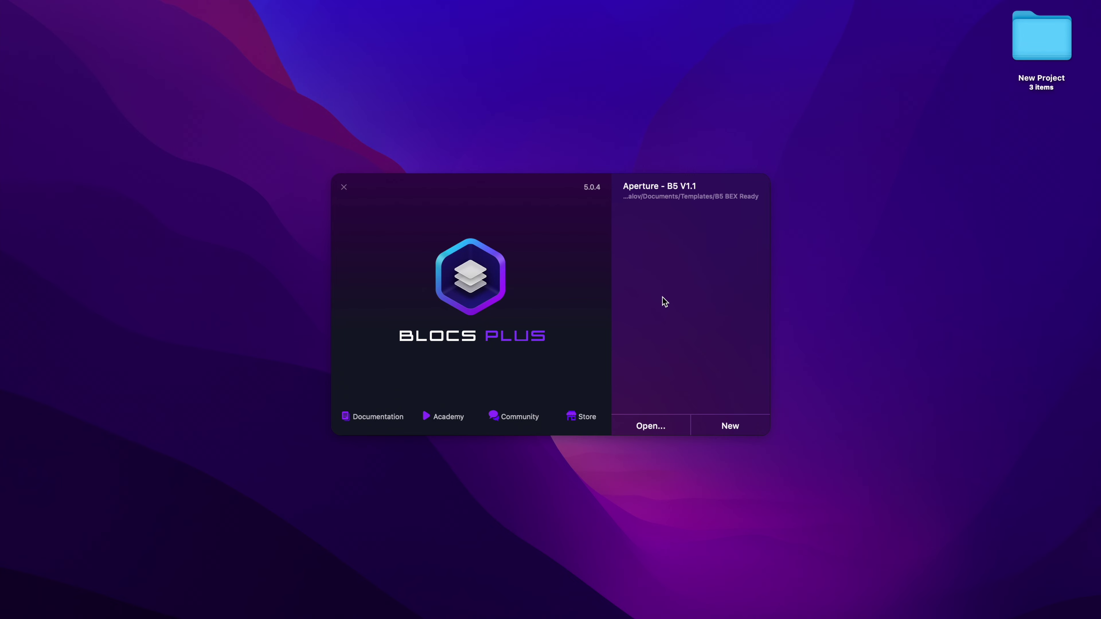
click(651, 426)
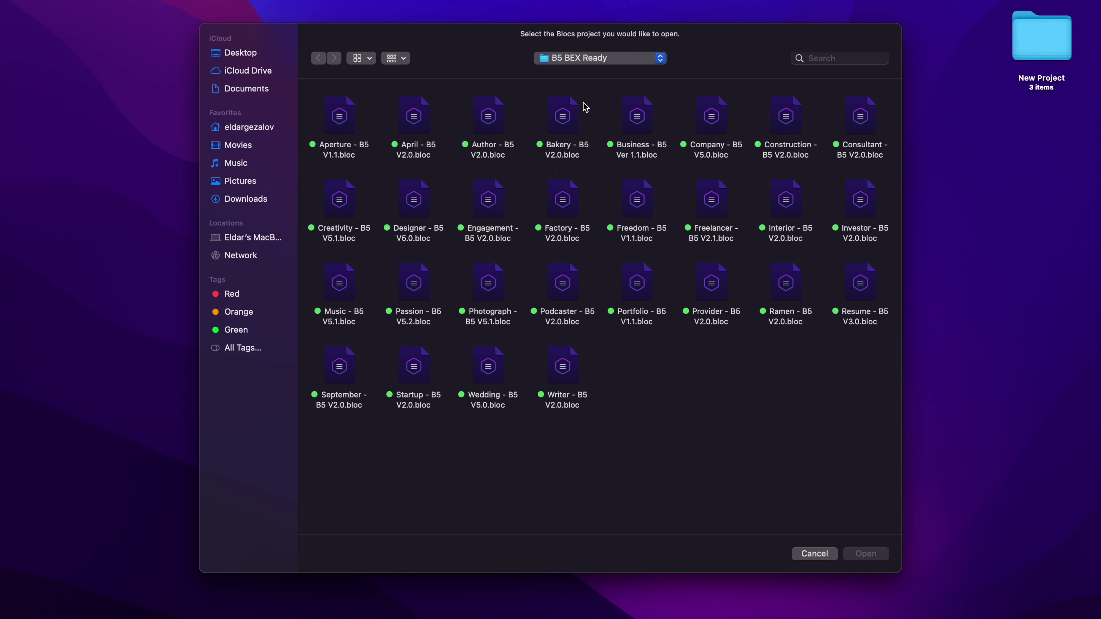
double_click(790, 116)
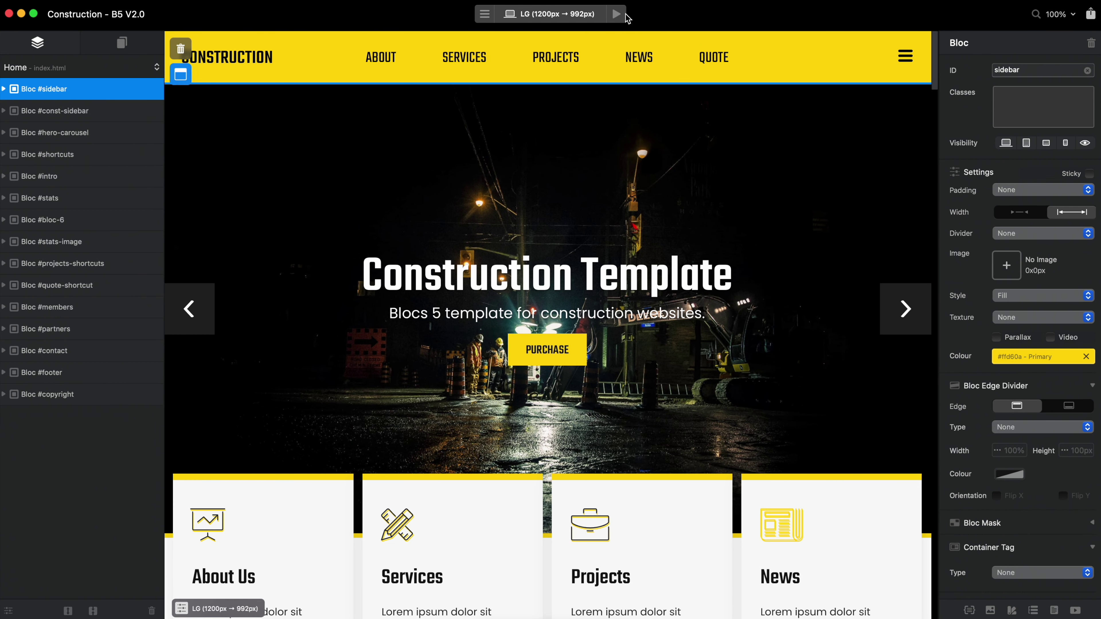
click(624, 14)
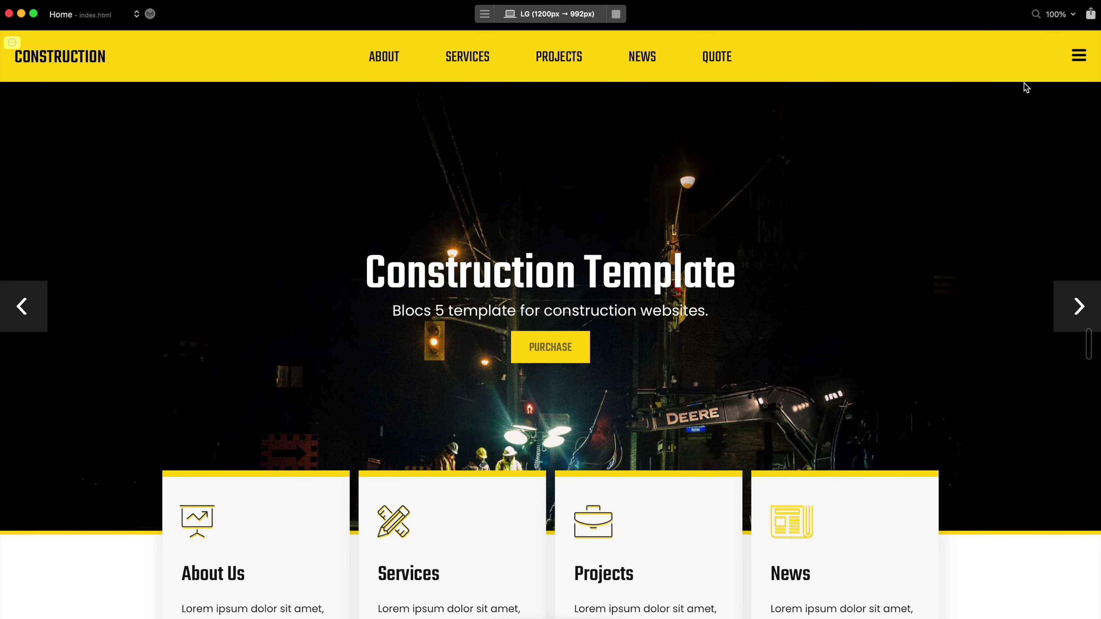
- Test opening and closing the offcanvas sidebar with the header's menu icon, and close the Construction project
click(1080, 56)
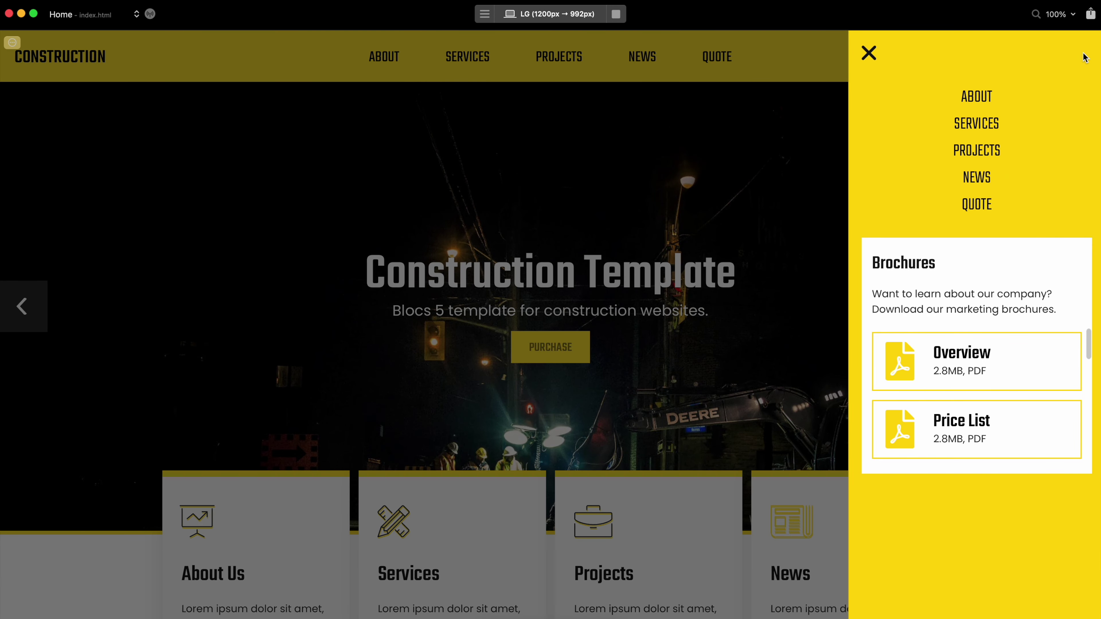
click(867, 51)
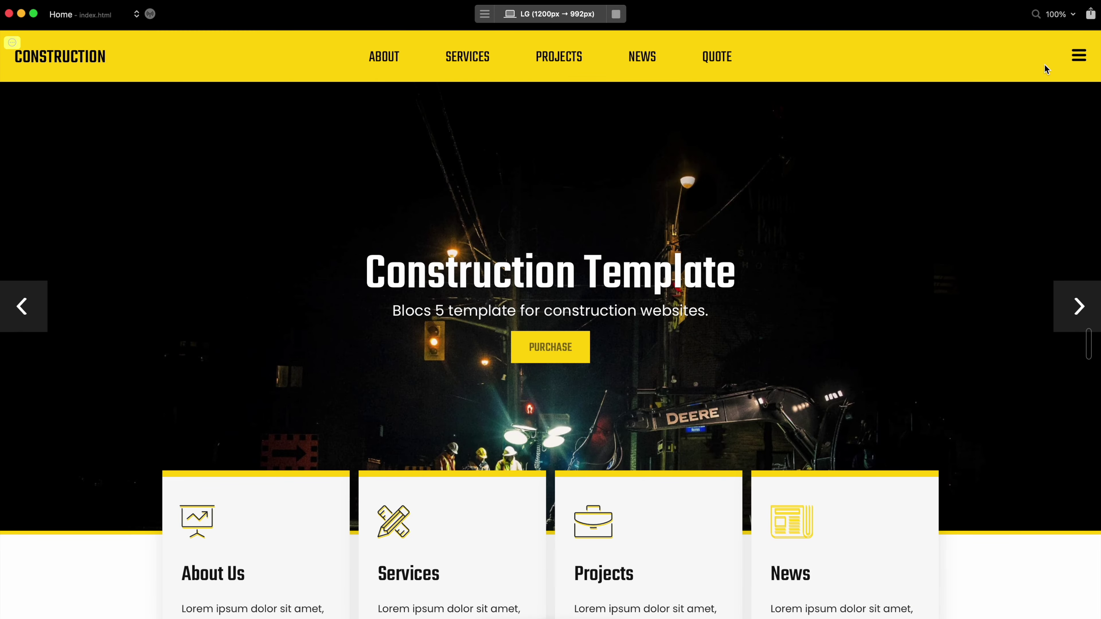
click(1082, 61)
click(794, 119)
click(1080, 56)
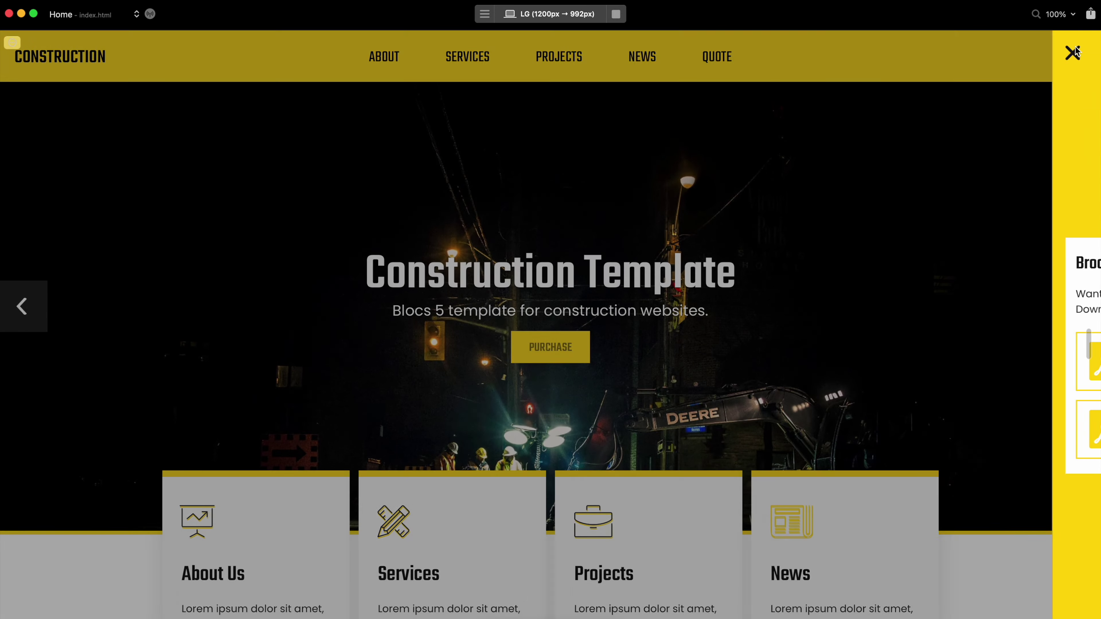
click(832, 151)
click(1080, 56)
click(803, 180)
click(1079, 56)
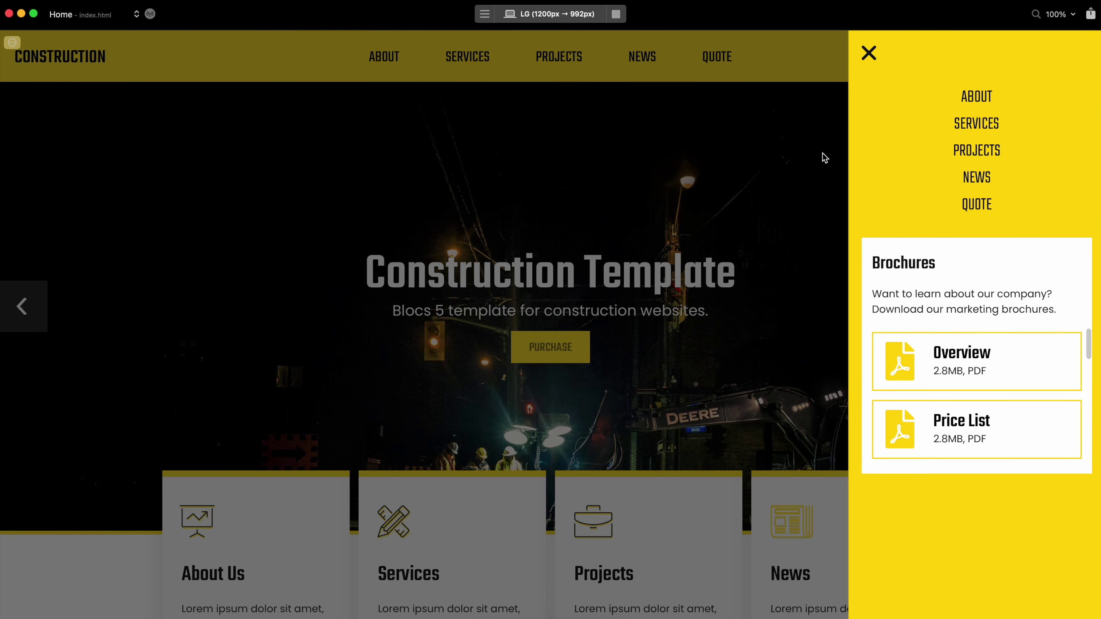
click(865, 49)
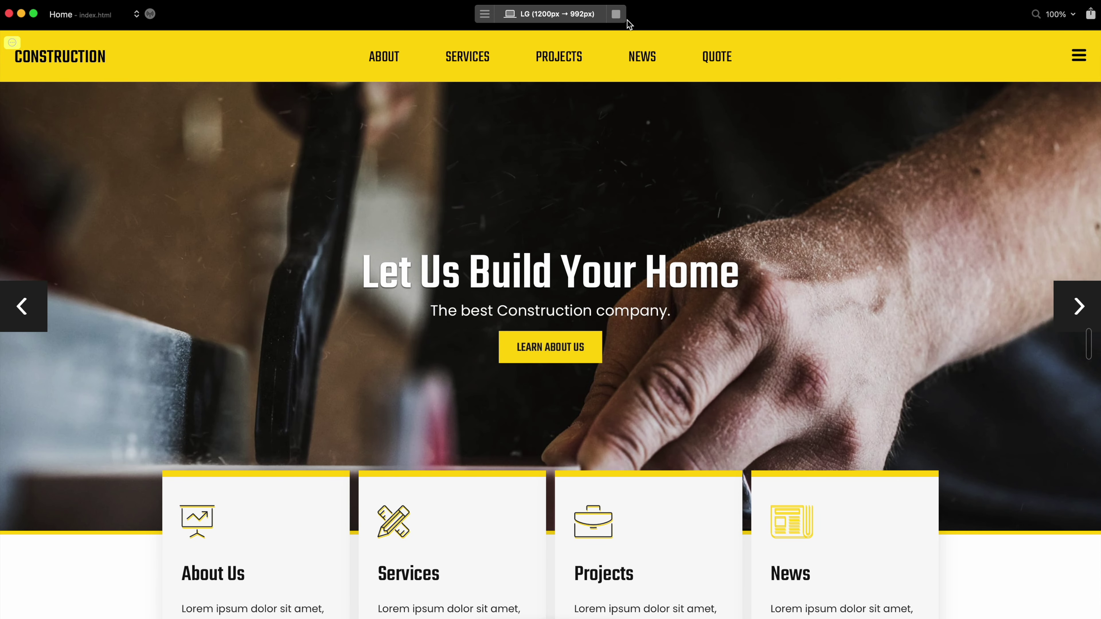
click(616, 13)
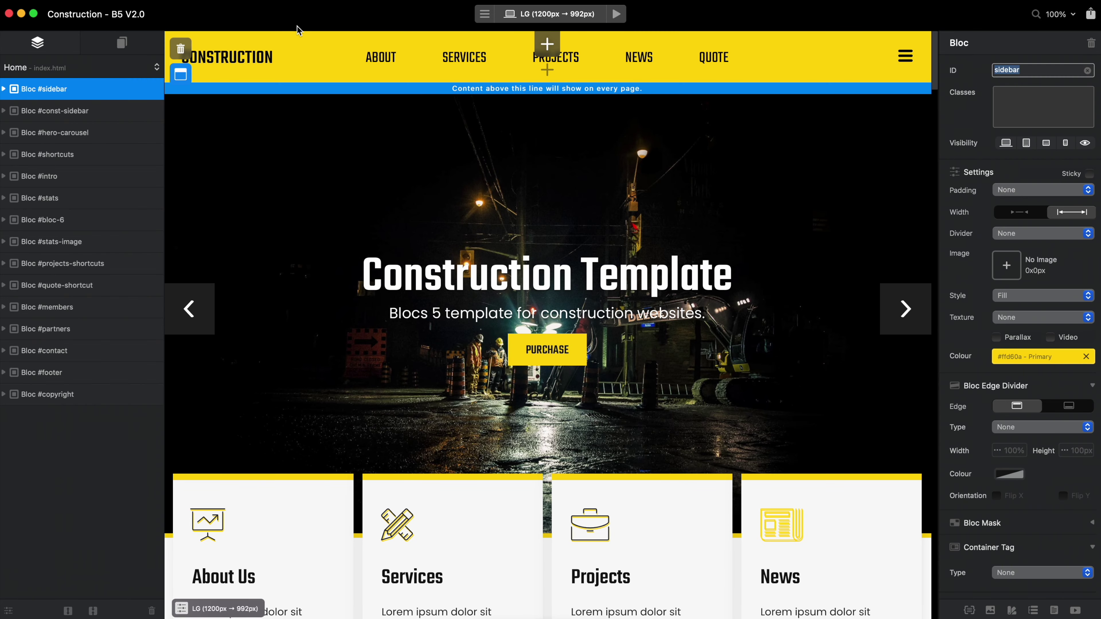
click(8, 13)
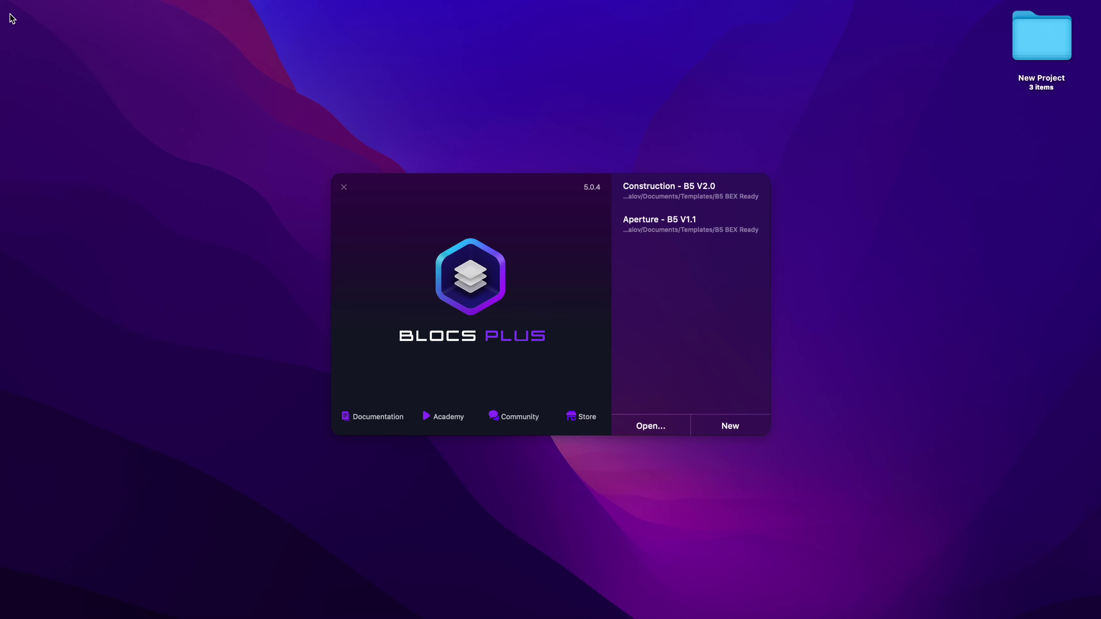
- Open the Factory - B5 V2.0.bloc project and preview its home page
click(654, 427)
click(581, 238)
click(561, 204)
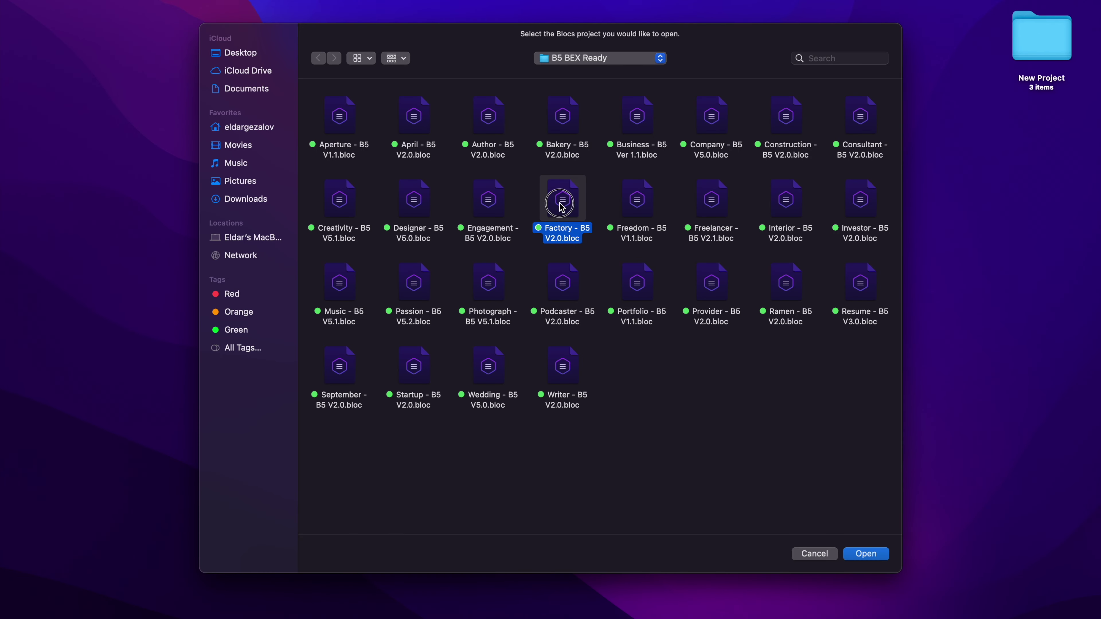
double_click(562, 206)
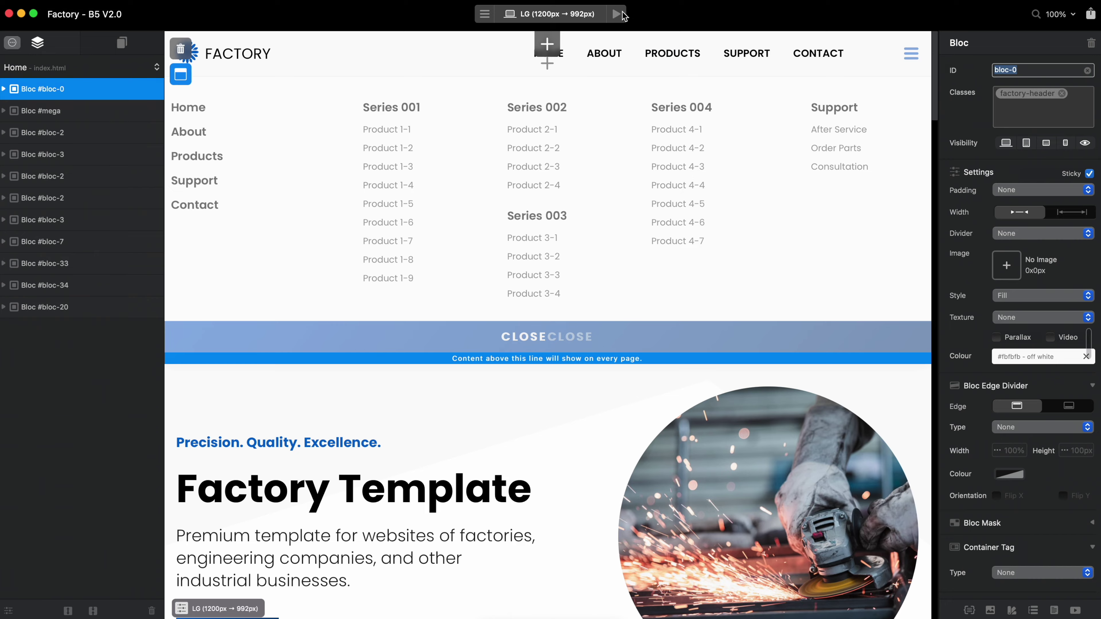
click(623, 14)
- Test opening and closing the Products mega menu in the Factory preview, and exit the preview
mouse_move(742, 52)
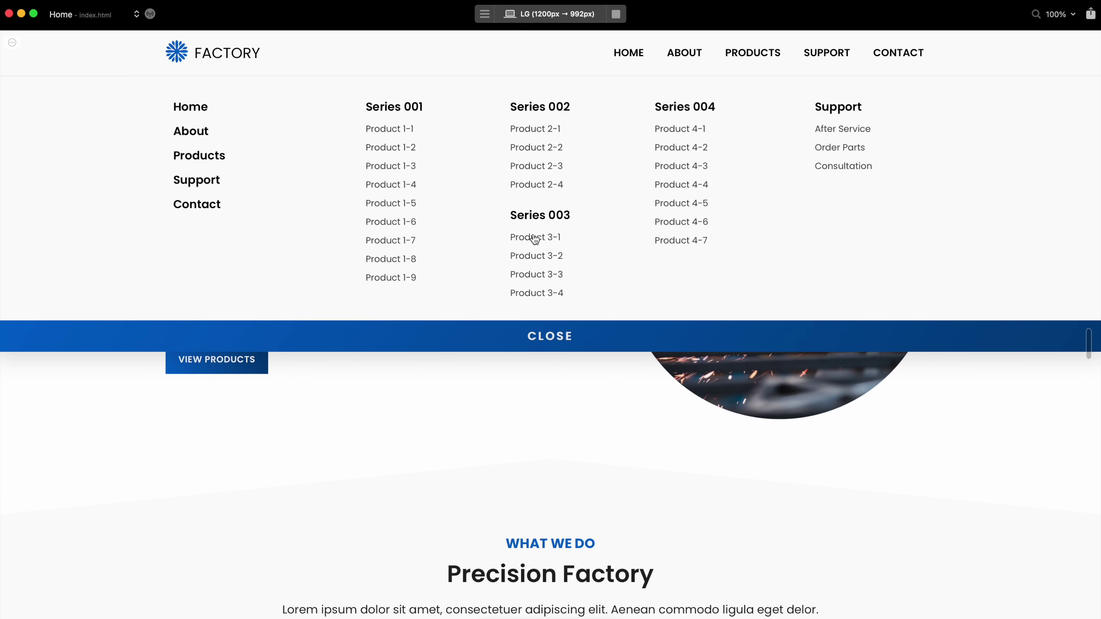
click(561, 337)
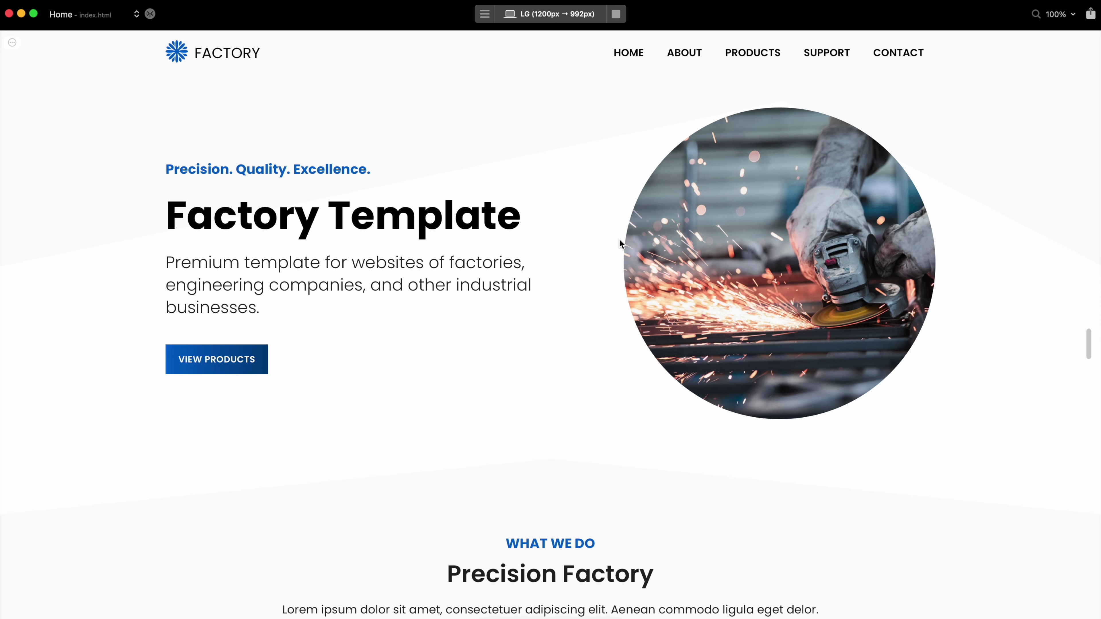
click(750, 50)
click(552, 339)
click(615, 14)
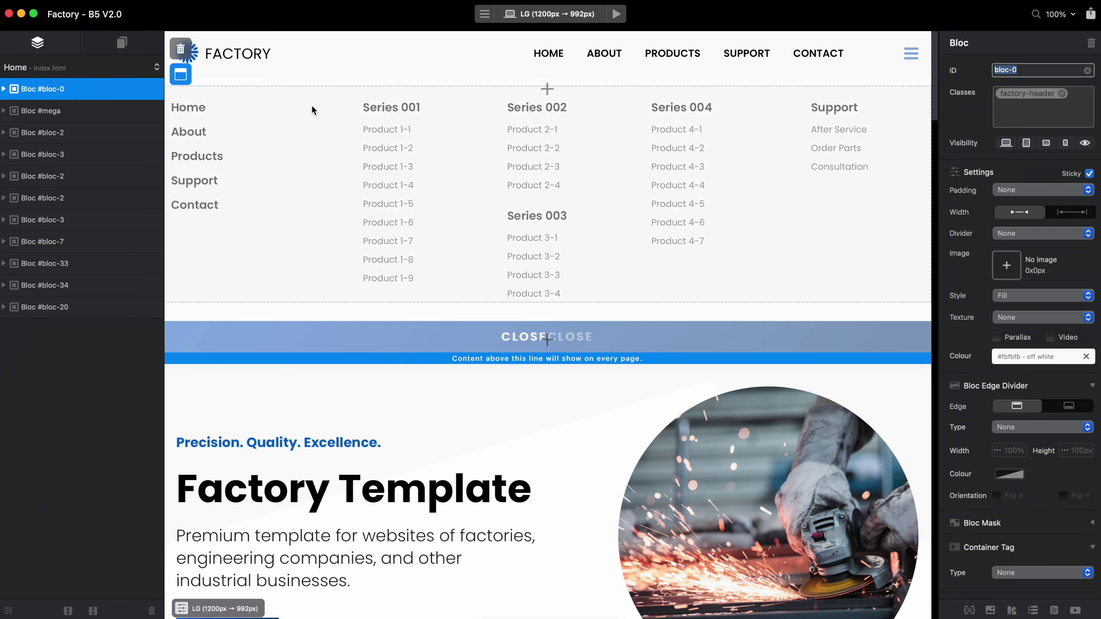
- Preview the Factory site again, visit Product 2-1 through the Products mega menu, and close the project
click(622, 15)
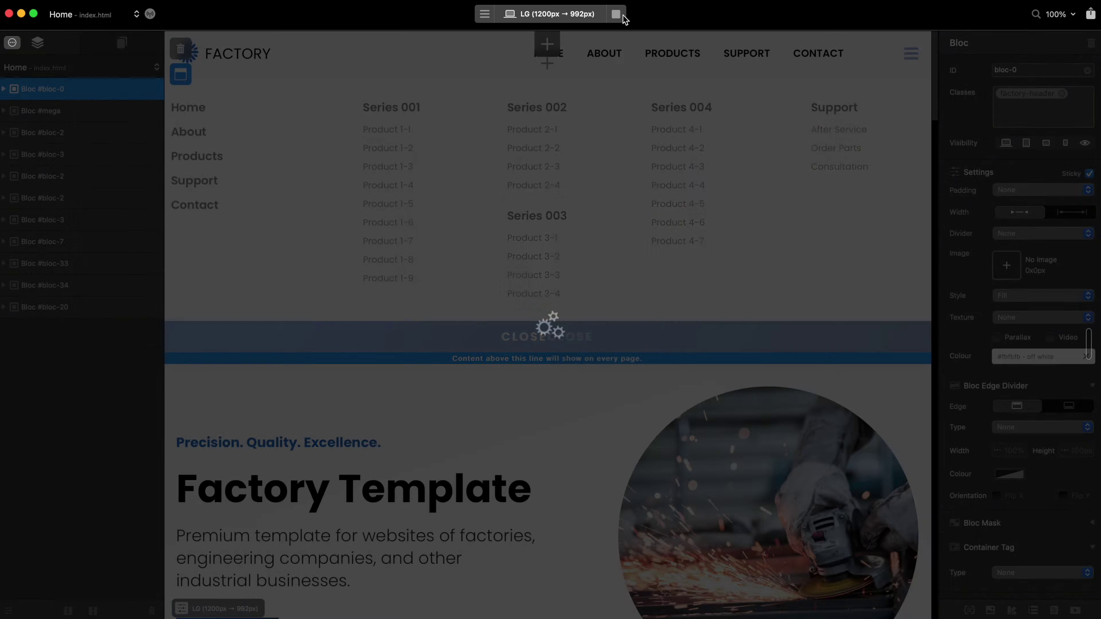
click(750, 53)
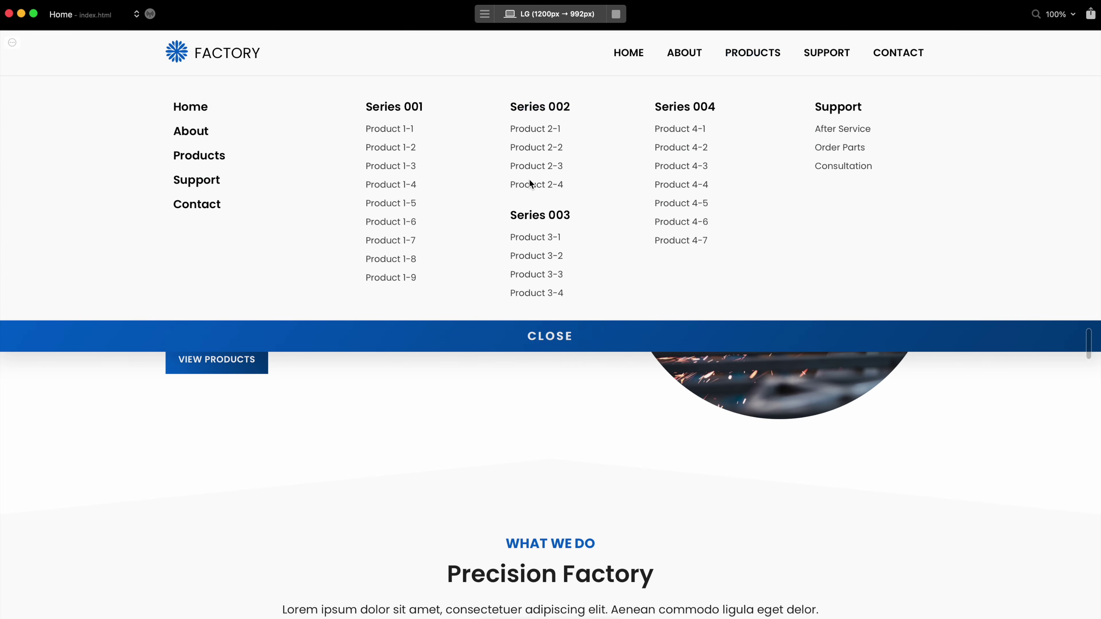
click(547, 128)
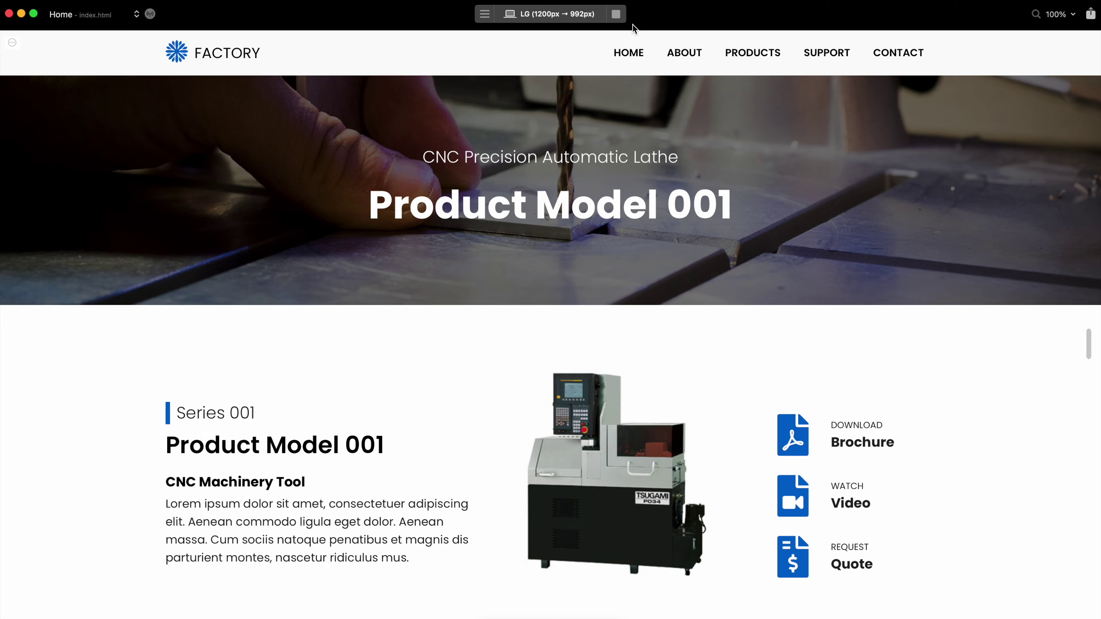
click(616, 14)
click(9, 14)
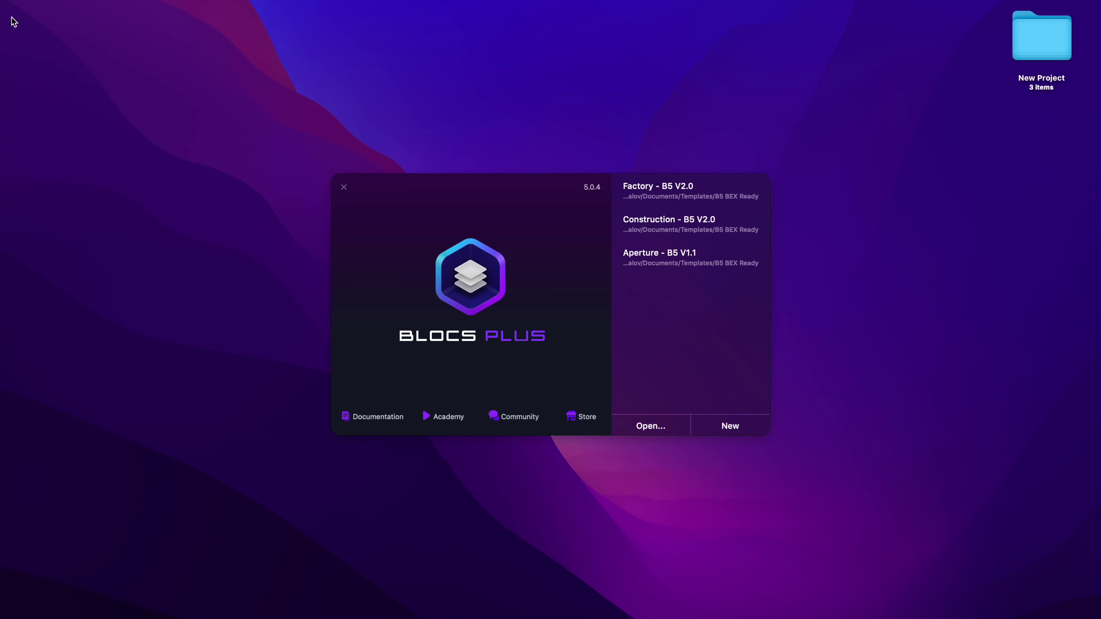
- Open the Designer - B5 V5.0.bloc project
click(652, 427)
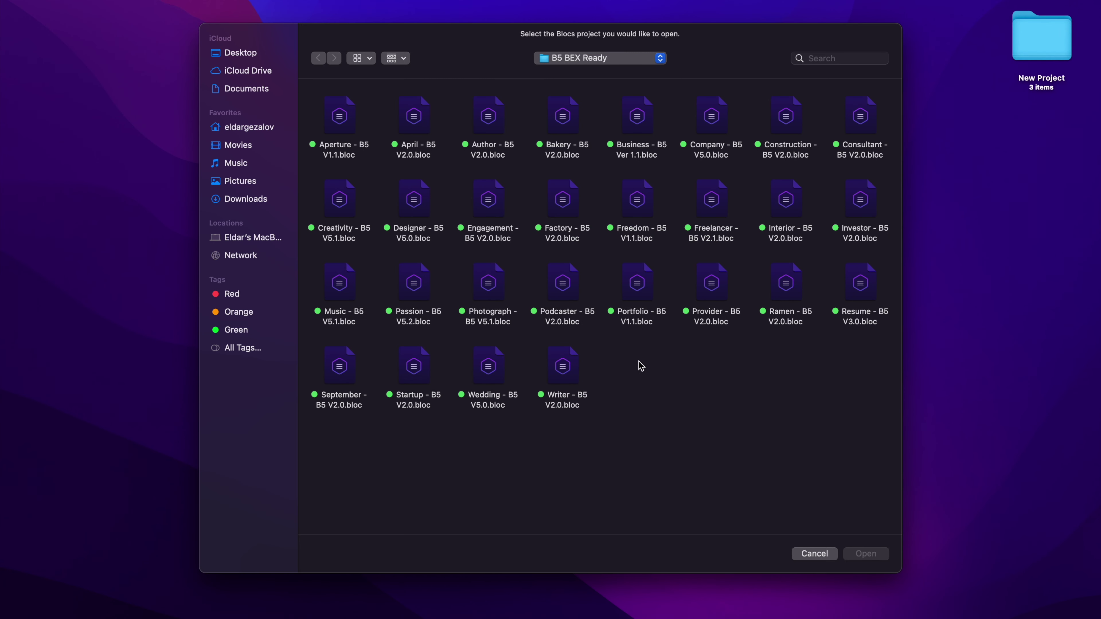
click(411, 198)
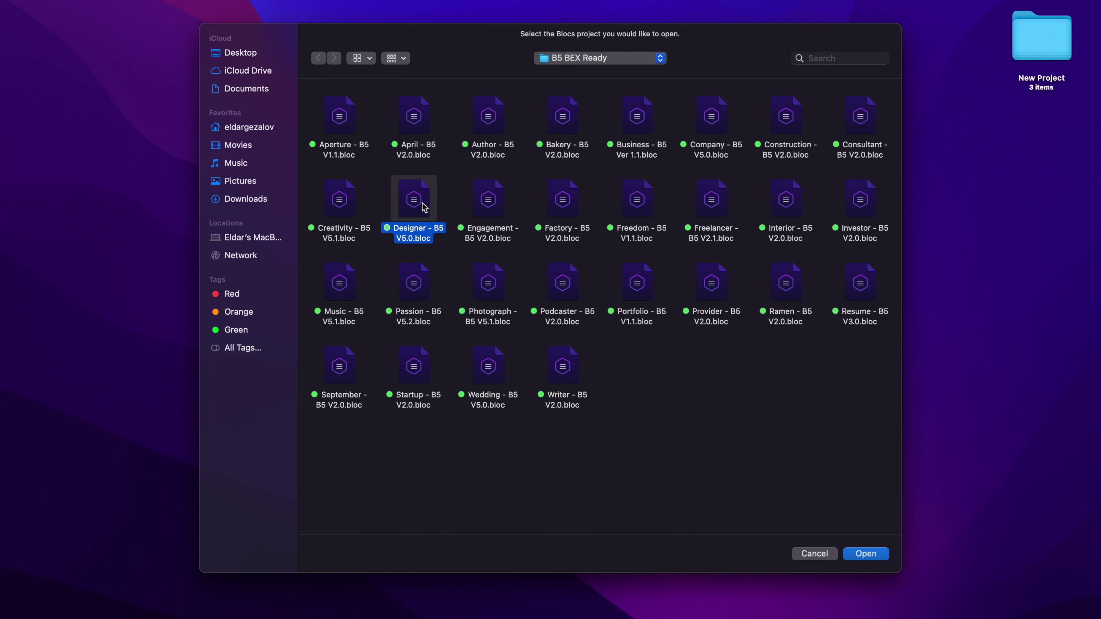
double_click(410, 198)
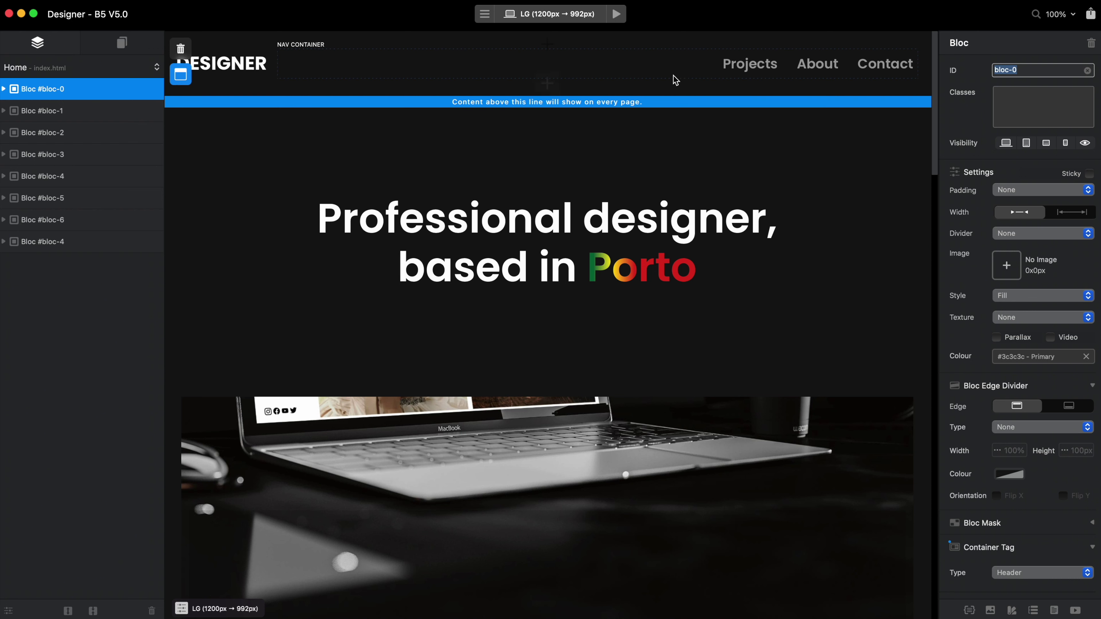
- Turn off Include Navigation and turn on Include Content Area for the header's Nav Bar
click(780, 66)
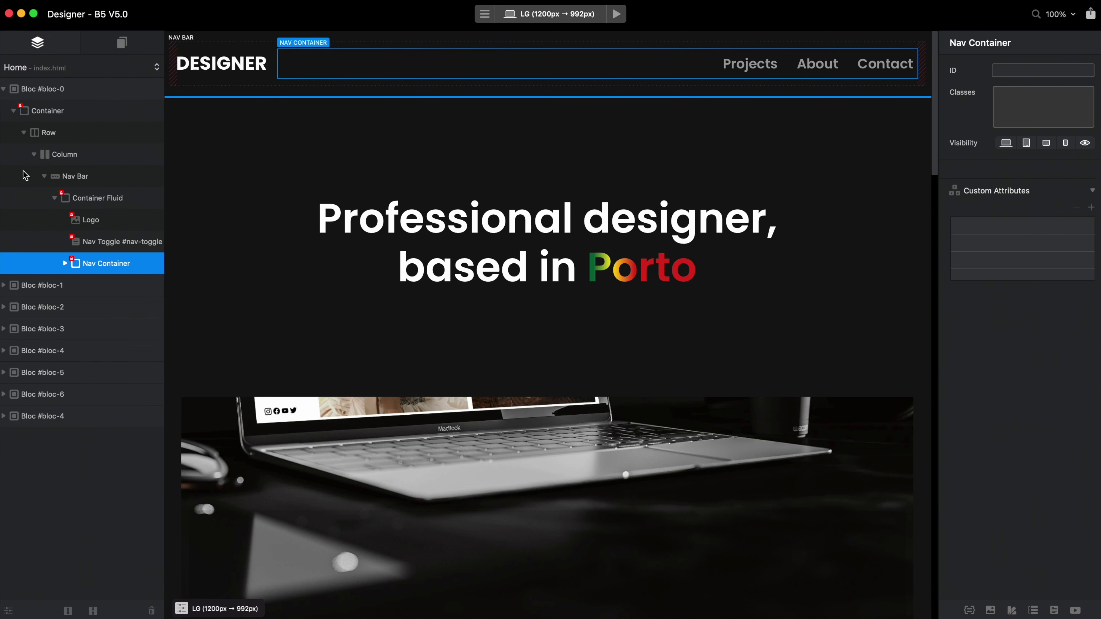
click(77, 176)
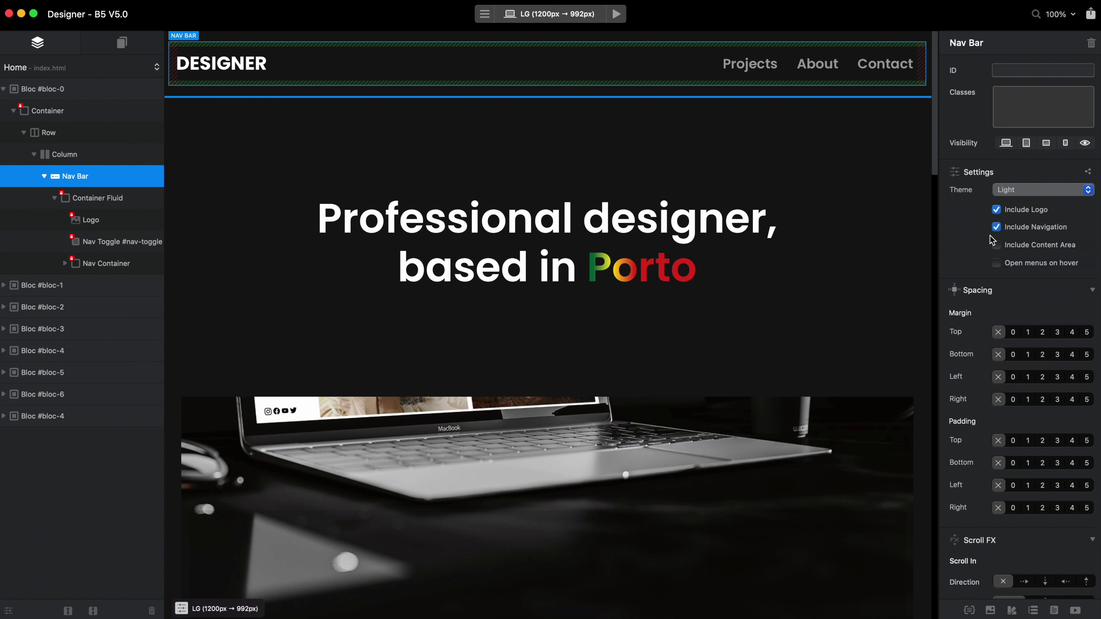
click(998, 227)
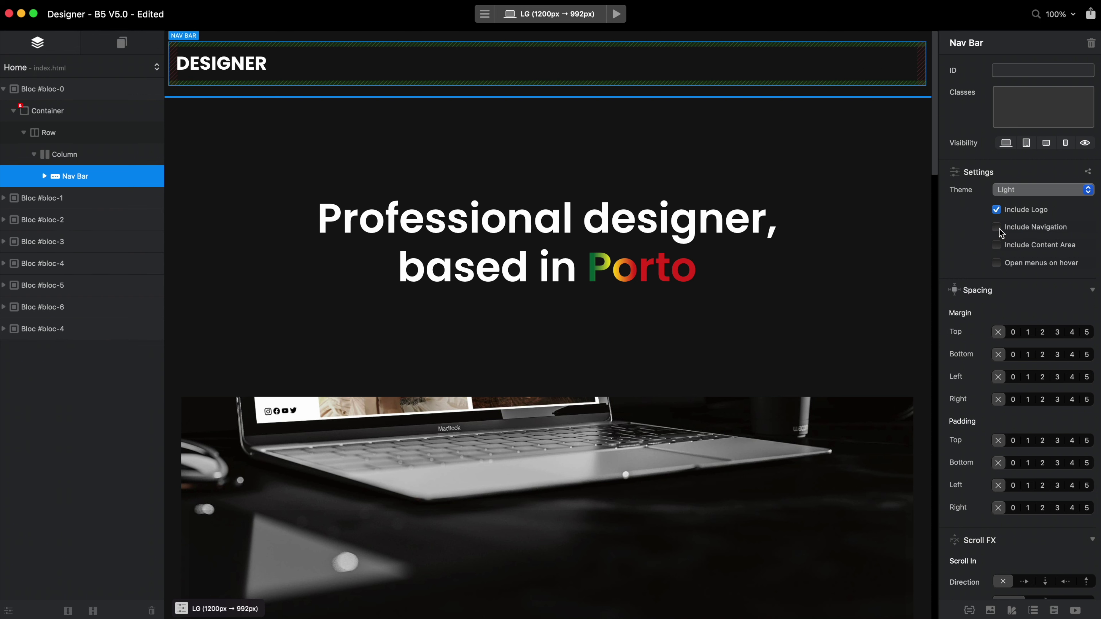
click(996, 245)
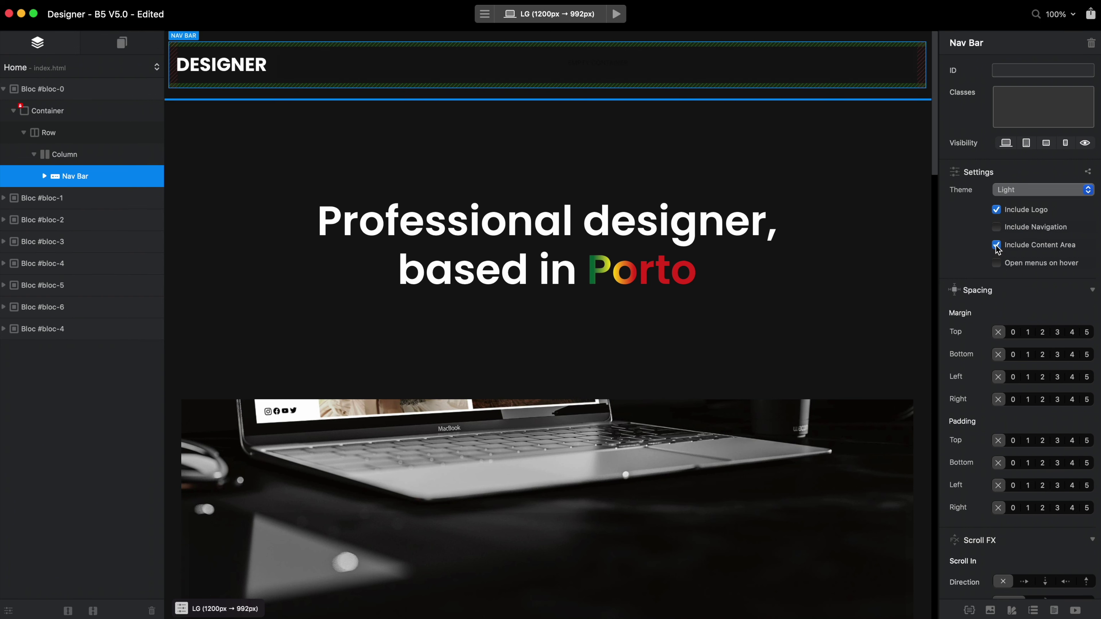
- Add an Icon bric to the empty content column of the Nav Bar
click(856, 57)
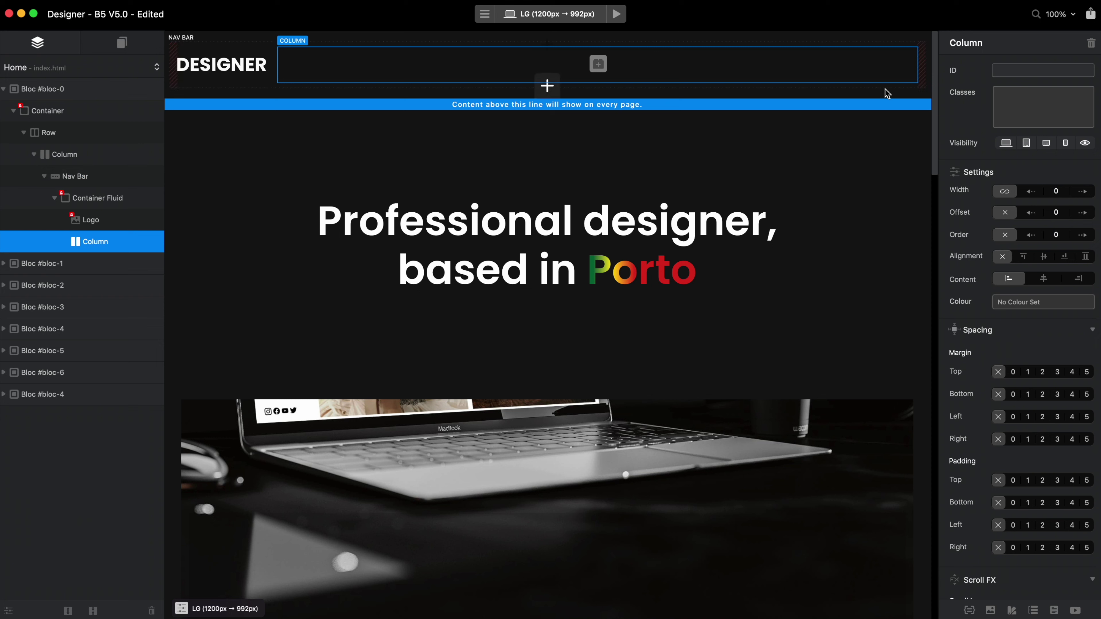
click(598, 65)
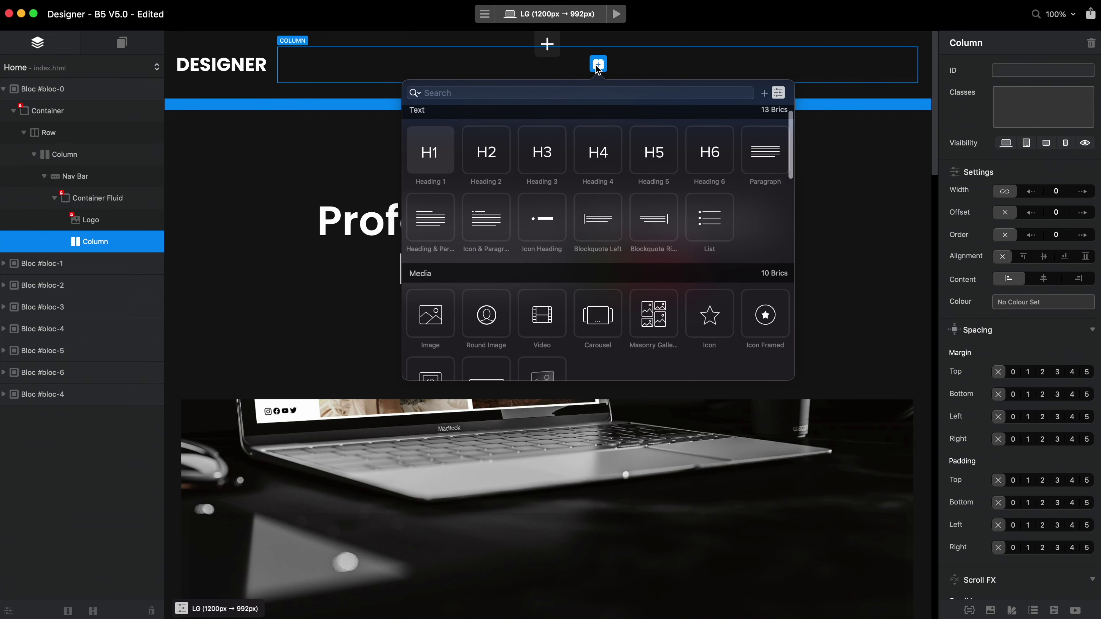
click(716, 314)
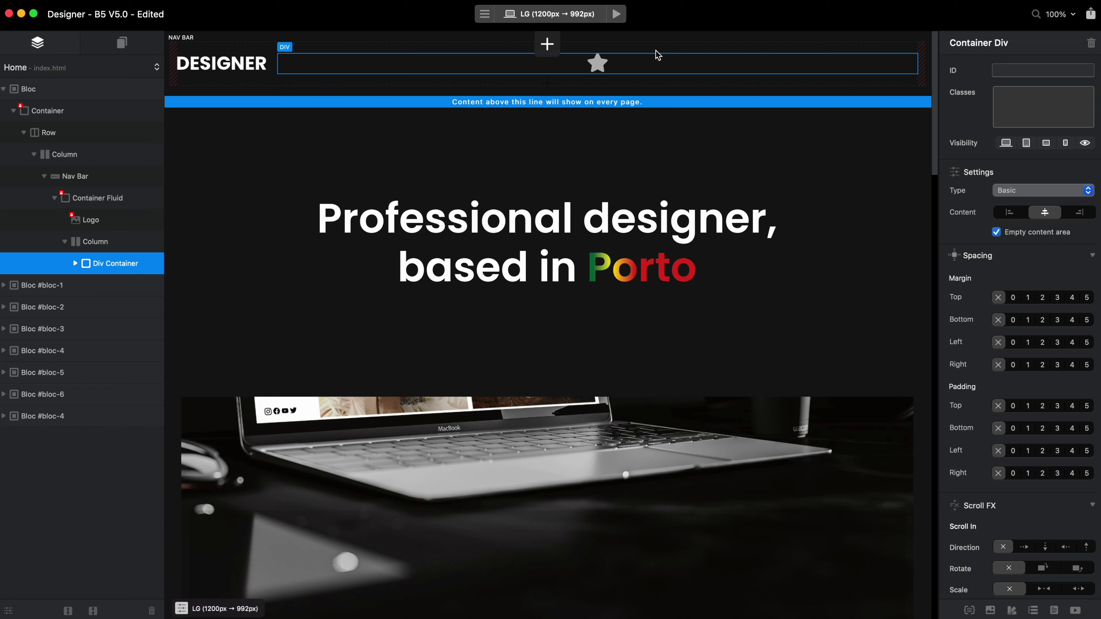
- Right-align the content of the icon's Div Container and check it at the XS, MD, SM and LG breakpoints
key(super+4)
click(1083, 212)
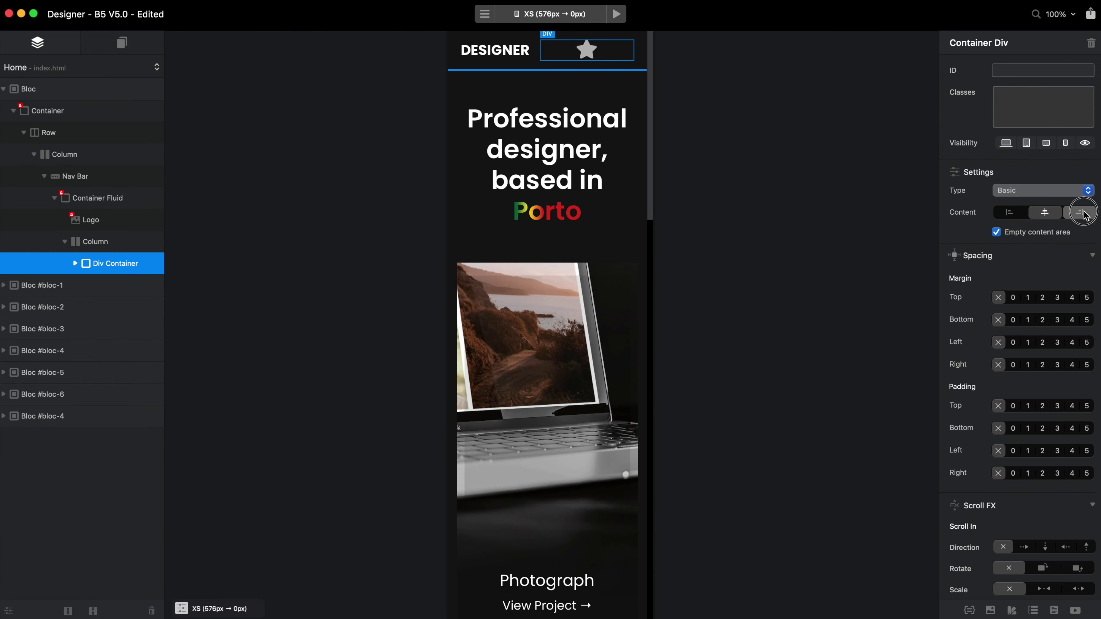
key(super+2)
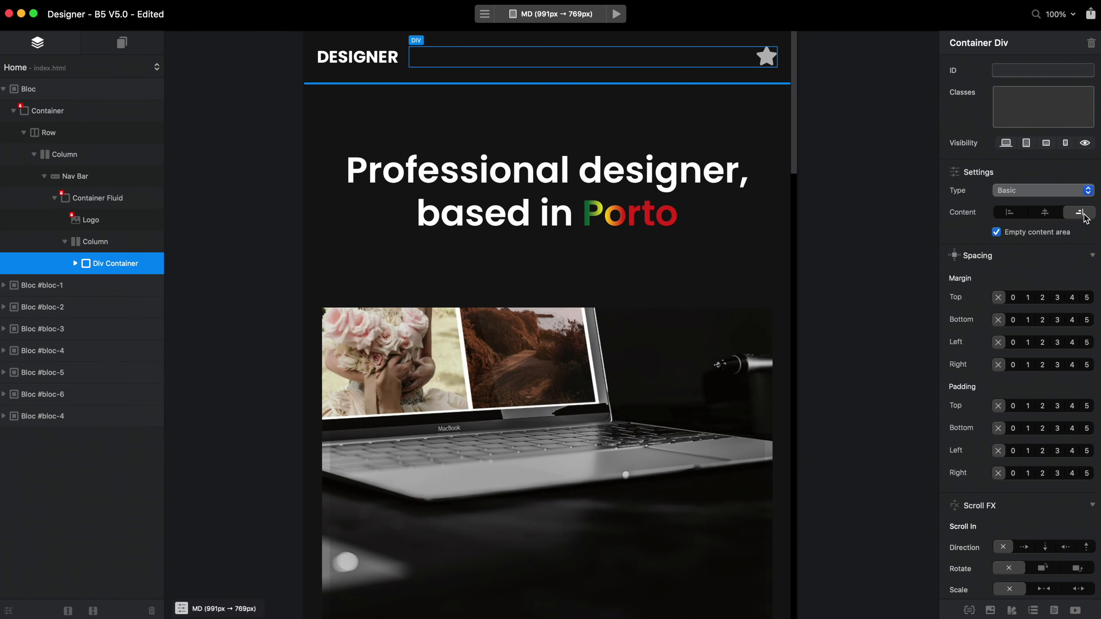
key(super+3)
key(super+1)
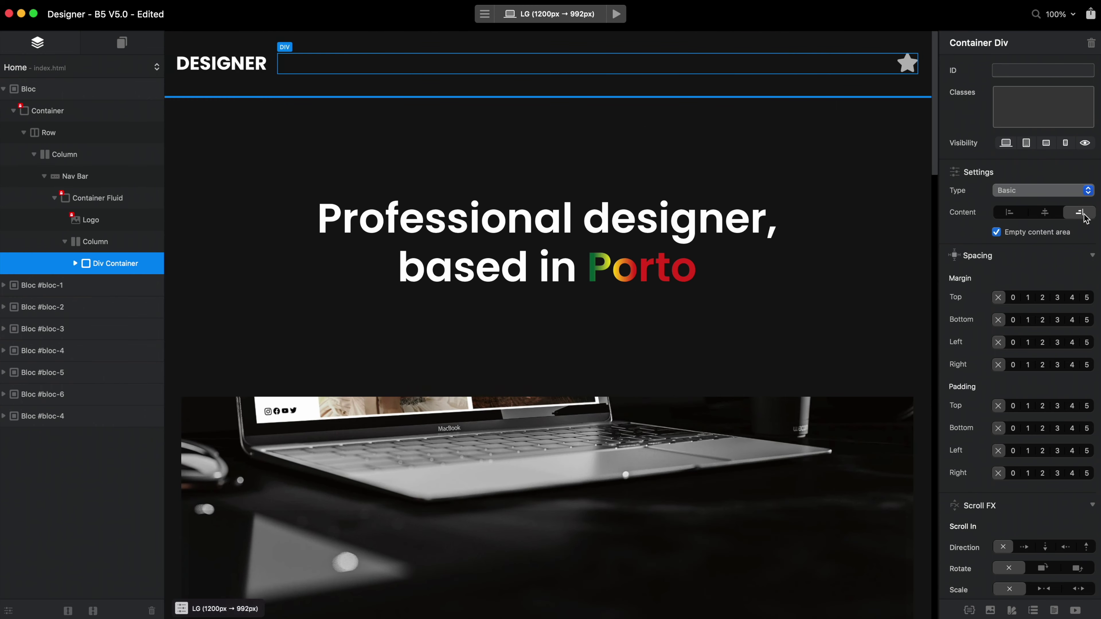
- Set the header star icon's colour to the Secondary swatch, #FFFFFF
click(906, 65)
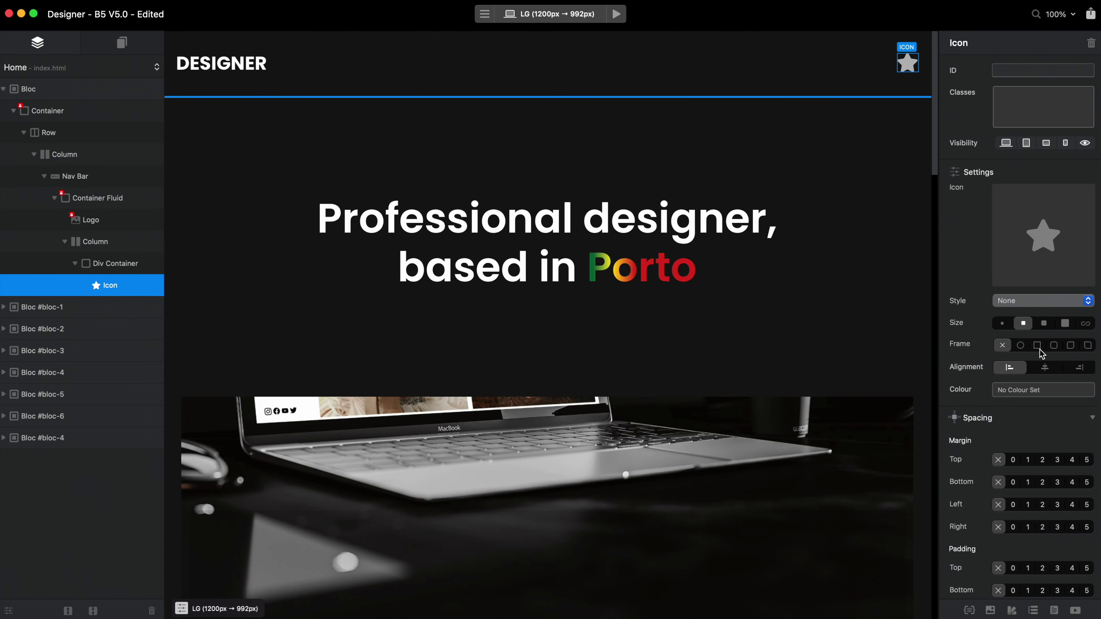
click(1046, 390)
click(688, 535)
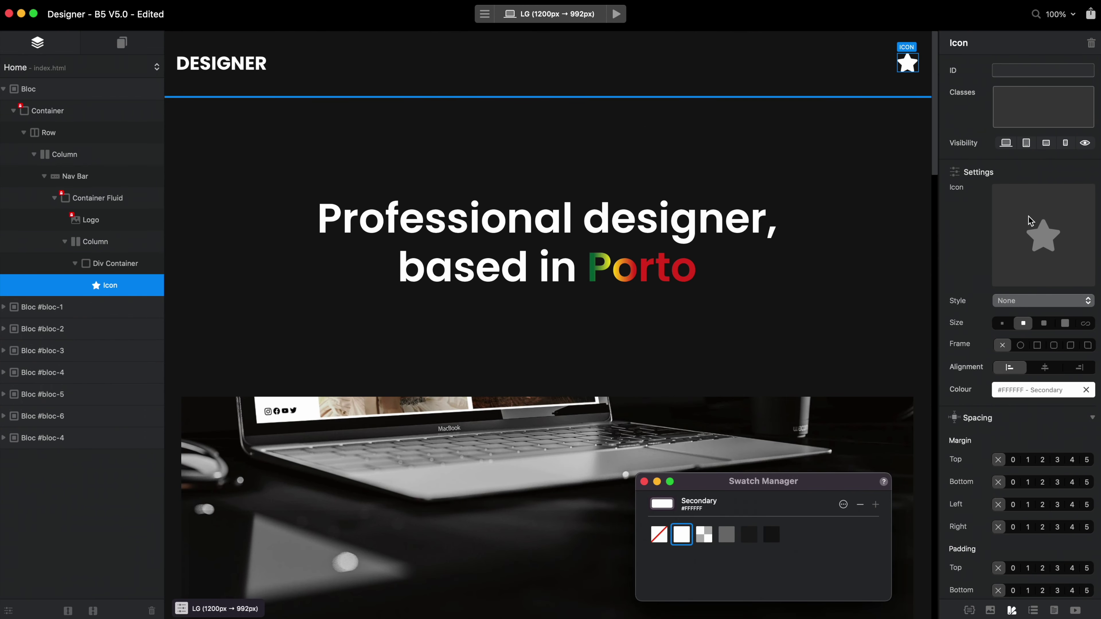
- Replace the header star icon with the thin three-line menu icon from Ionicons, found by searching the icon fonts for "menu"
click(1030, 221)
text(menu)
click(655, 343)
click(663, 367)
click(670, 405)
click(669, 370)
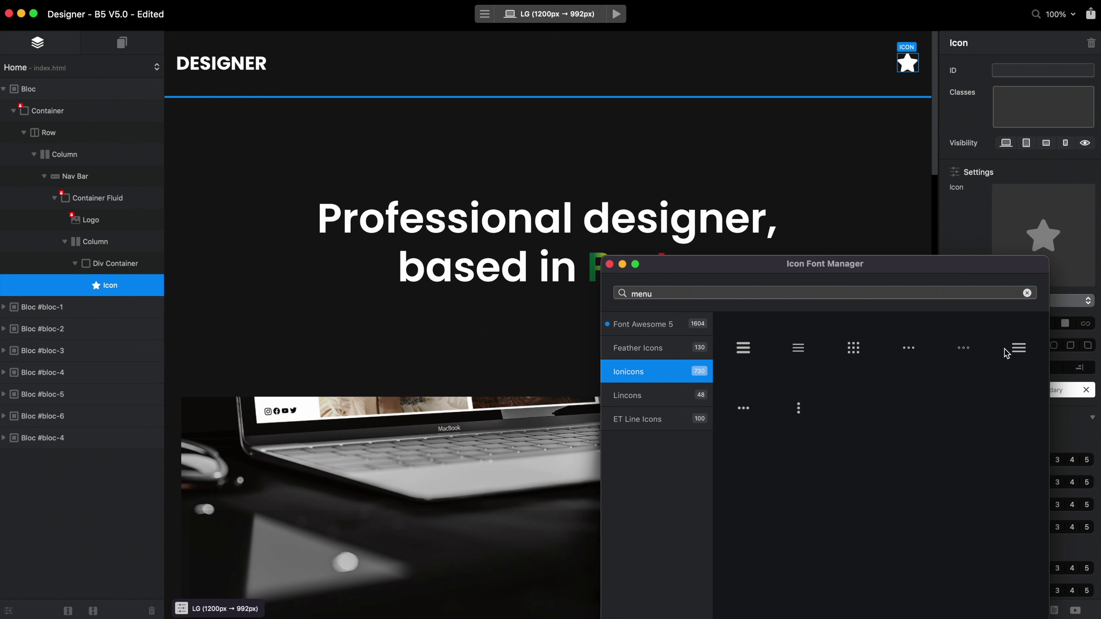
click(1018, 350)
click(742, 350)
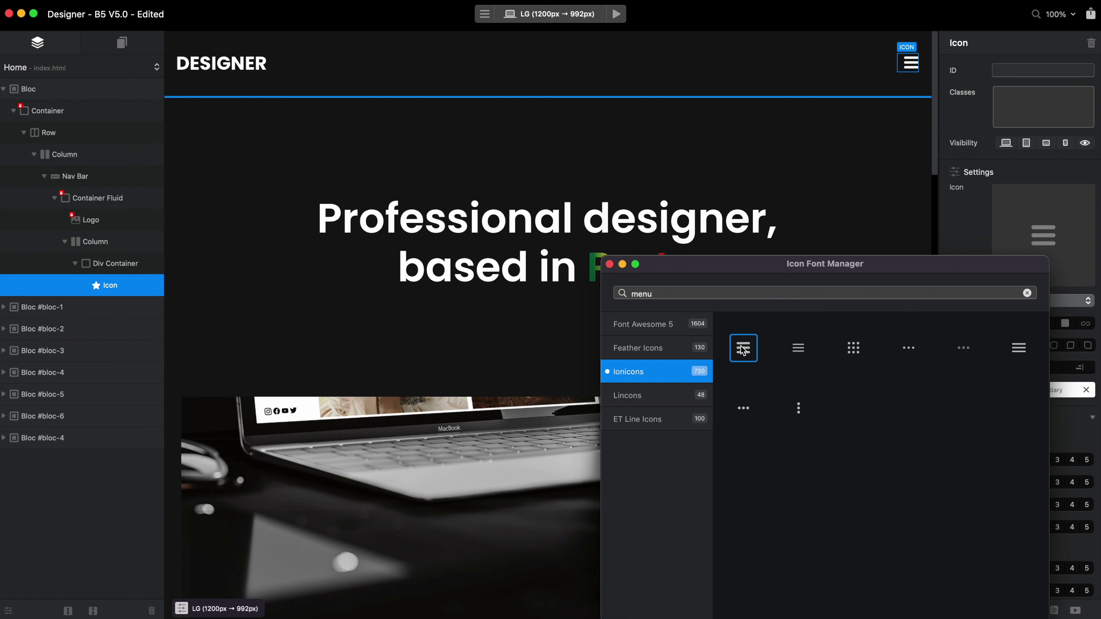
click(1014, 346)
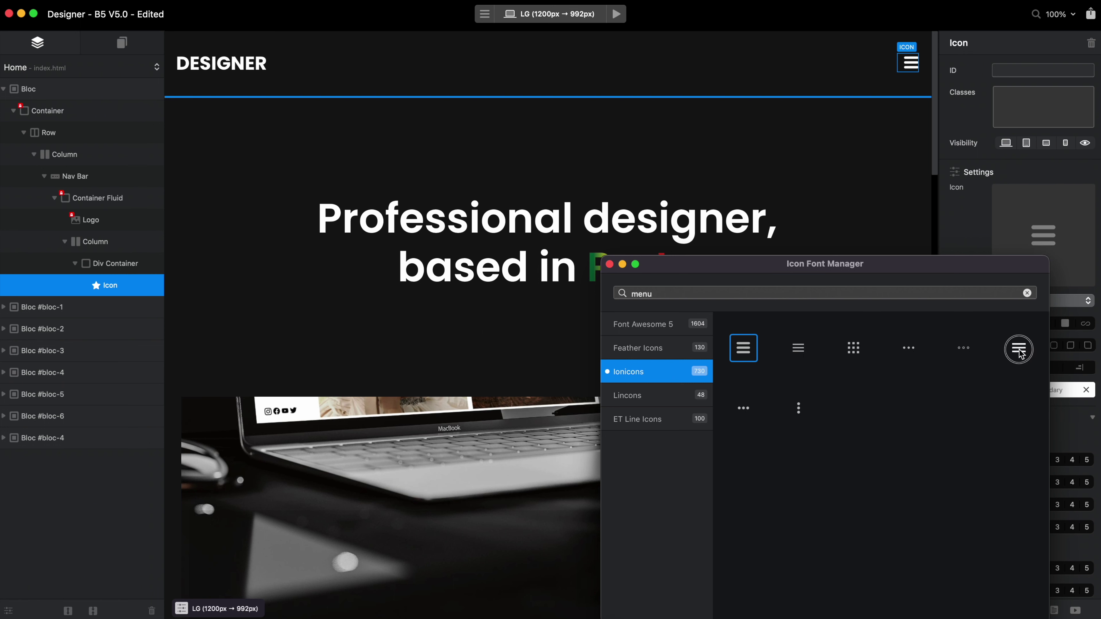
click(609, 264)
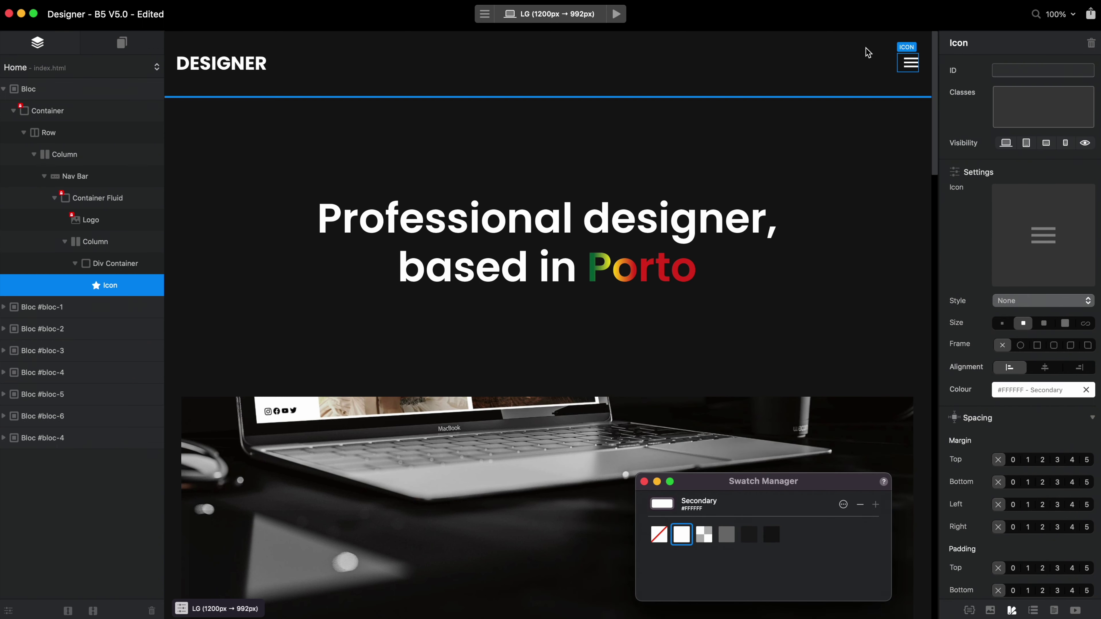
- Try the preset sizes on the header menu icon, then set its size to the linked custom option
click(1043, 323)
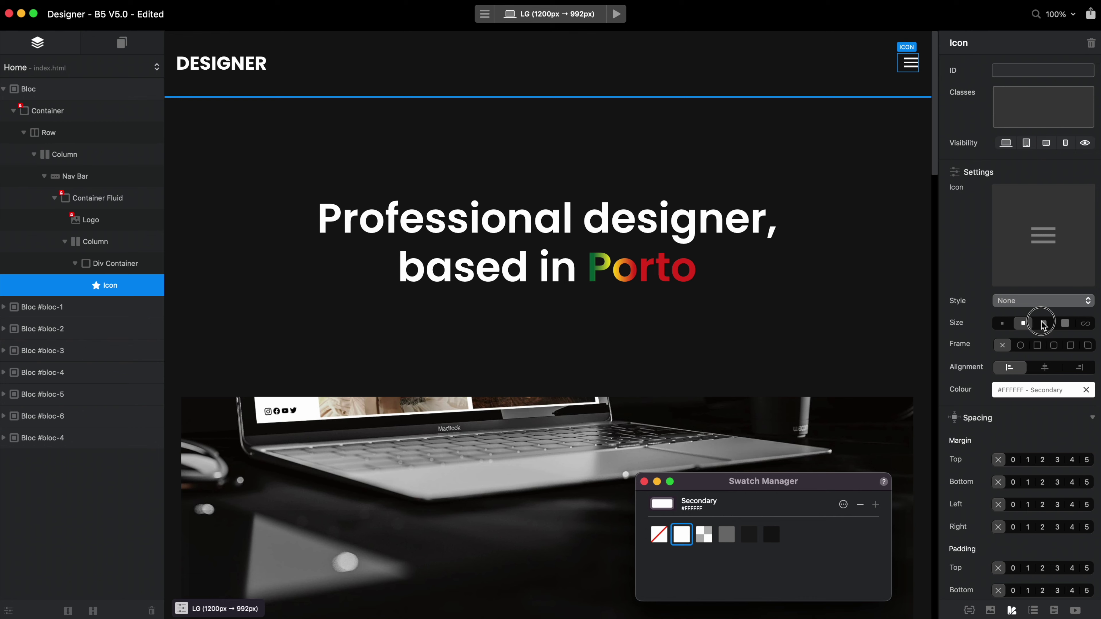
click(1023, 323)
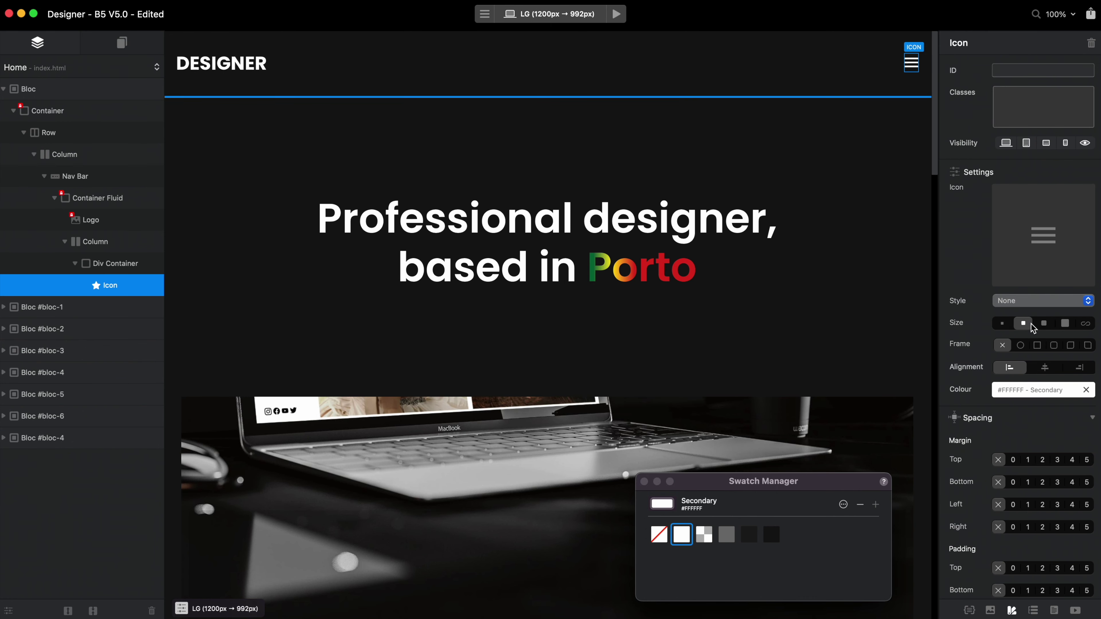
click(1044, 323)
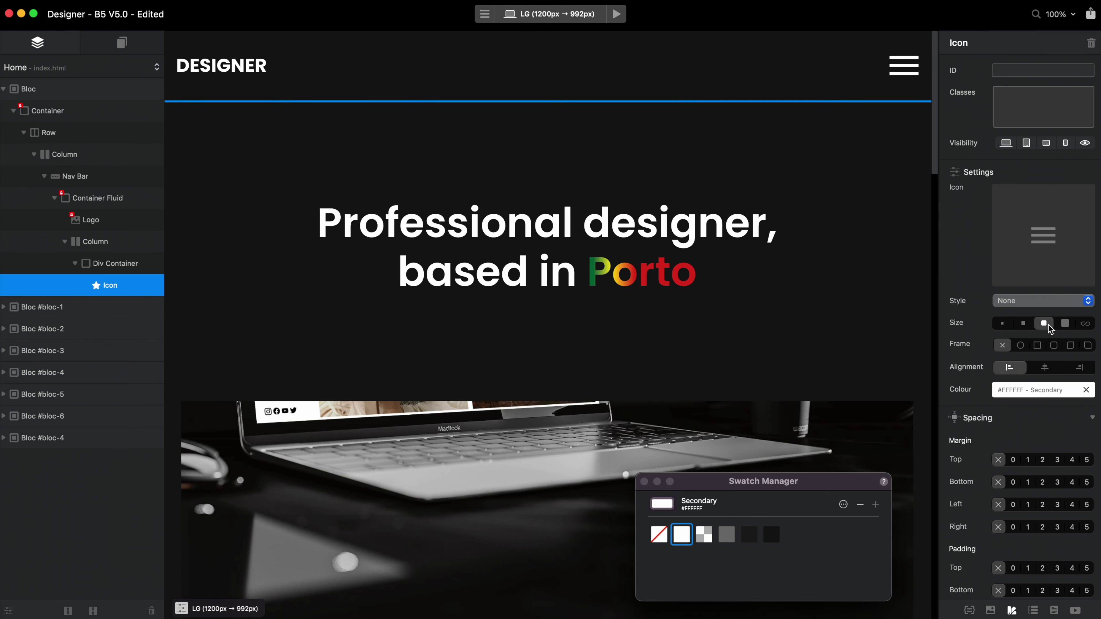
click(1085, 324)
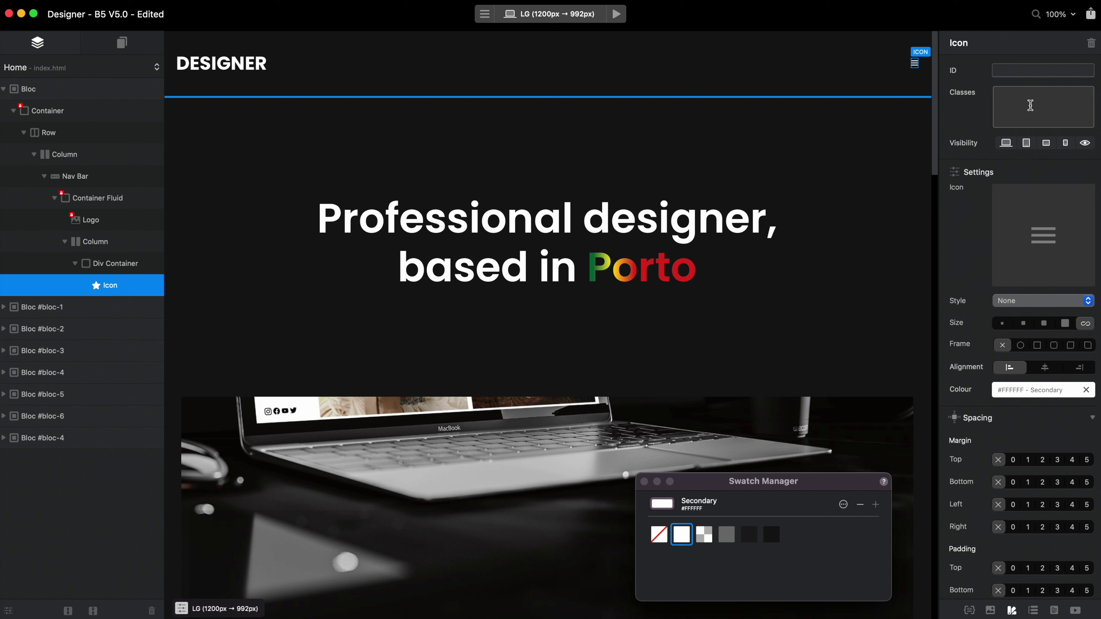
- Assign the new class custom-menu-icon to the header menu icon
text(custom-menu-=)
key(BackSpace)
text(clas)
key(BackSpace)
key(BackSpace)
text(icon)
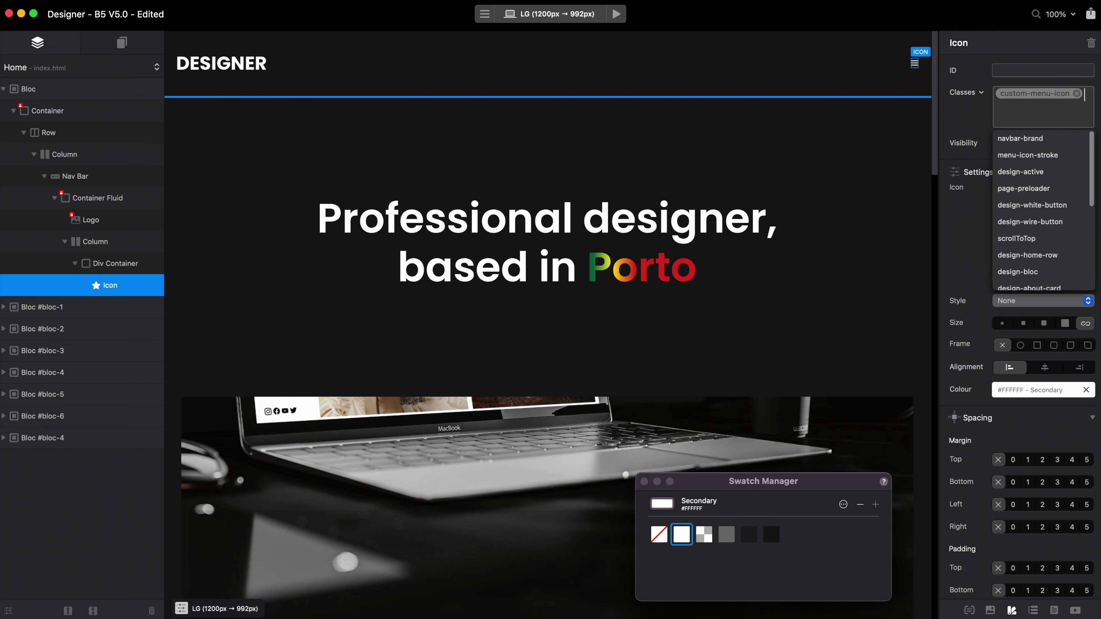
key(Return)
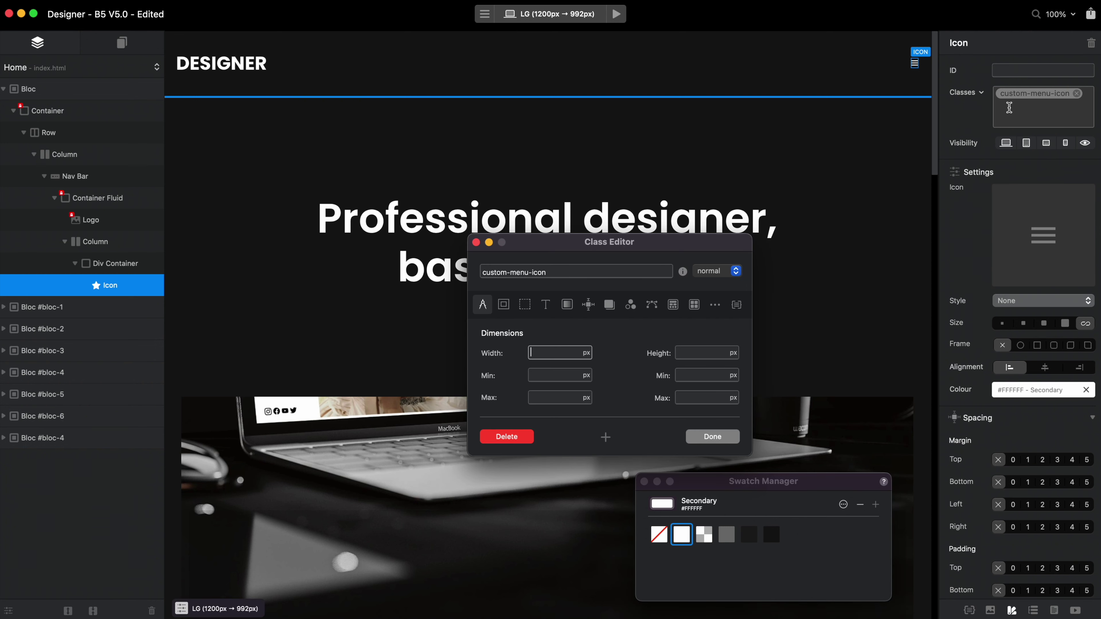
- Set the custom-menu-icon class's typography size to 40 px at the LG breakpoint
click(542, 305)
click(551, 371)
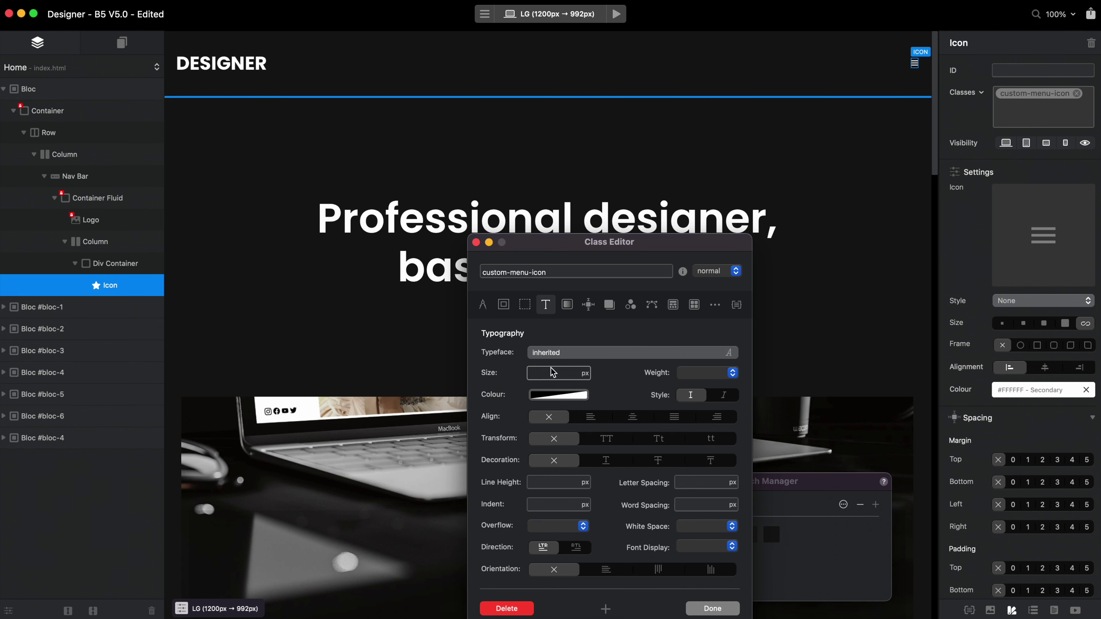
text(40)
key(BackSpace)
text(0)
key(BackSpace)
key(BackSpace)
text(50)
key(BackSpace)
key(BackSpace)
text(40)
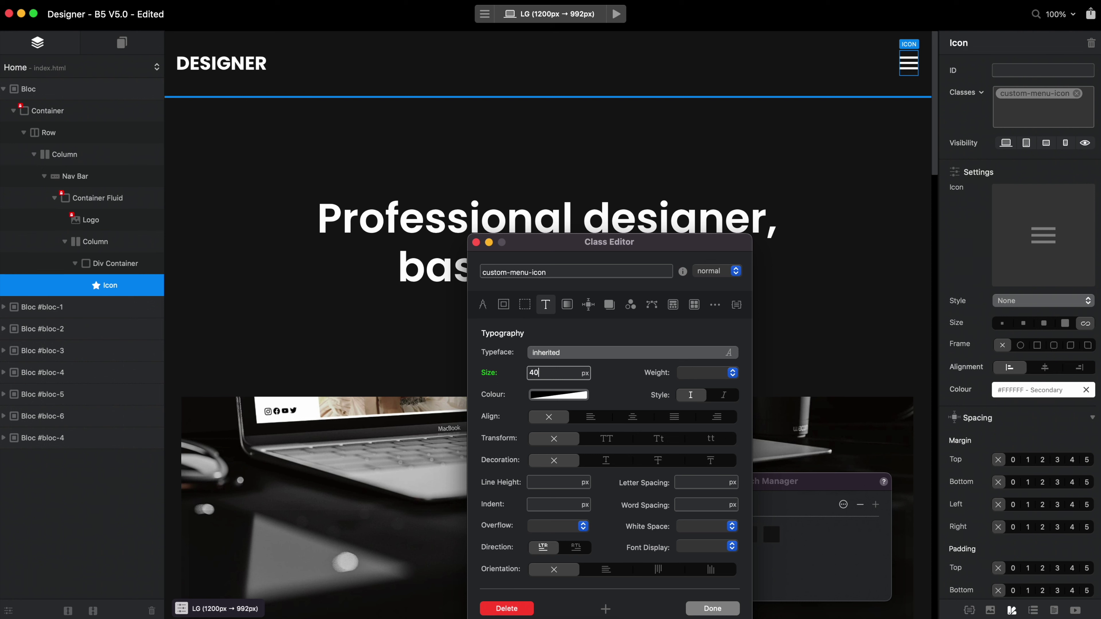
- Set the custom-menu-icon class's typography size to 35 px at SM and 30 px at XS, and finish editing the class
key(super+4)
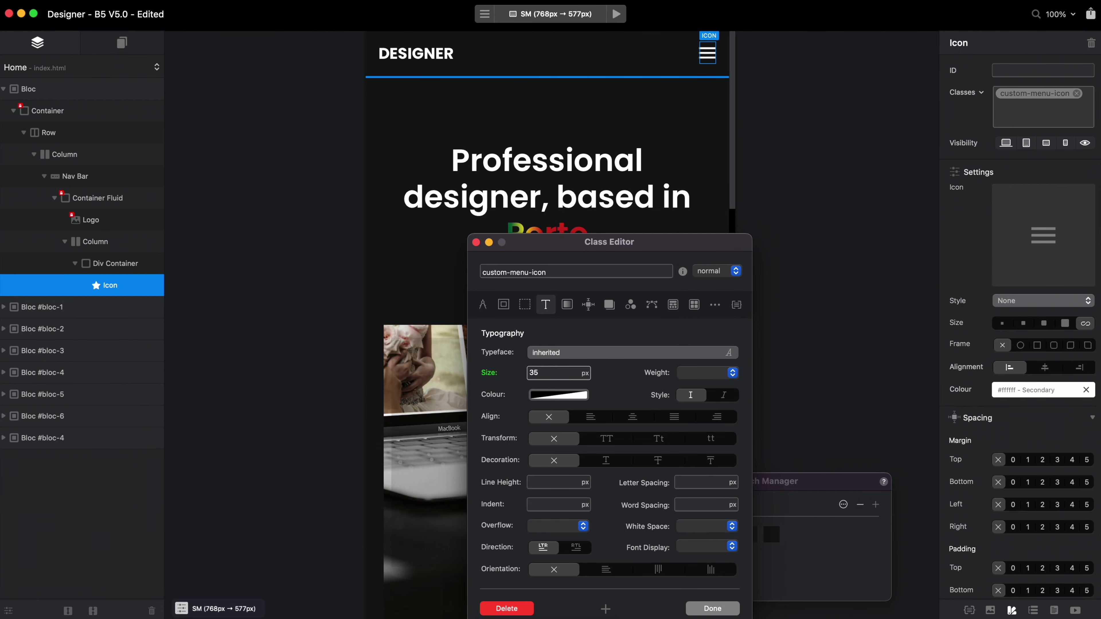
key(super+4)
key(super+2)
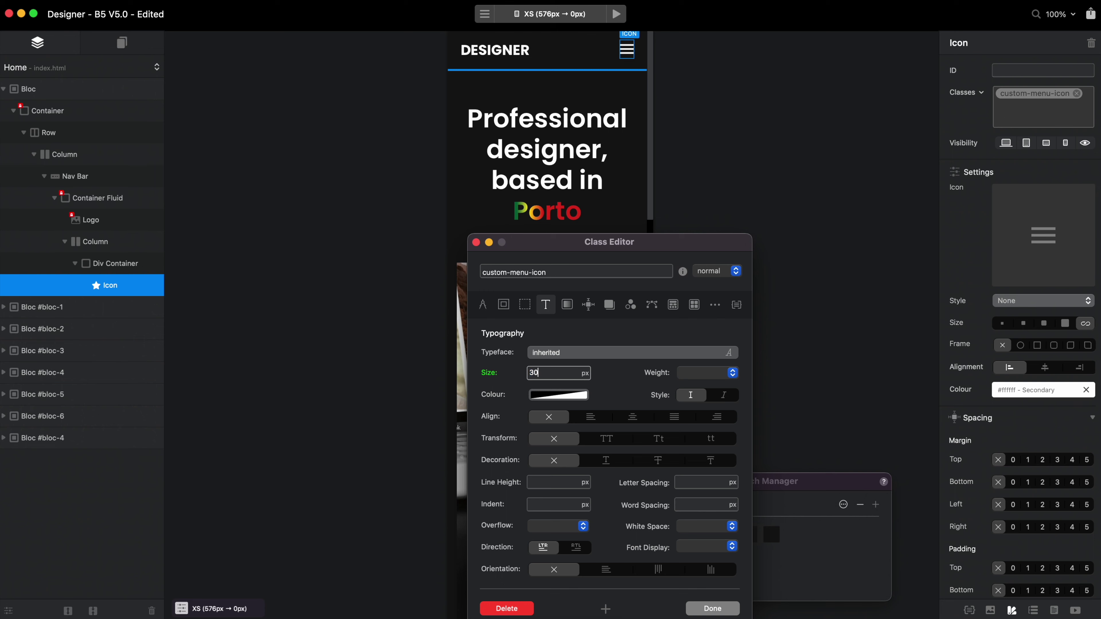
key(super+1)
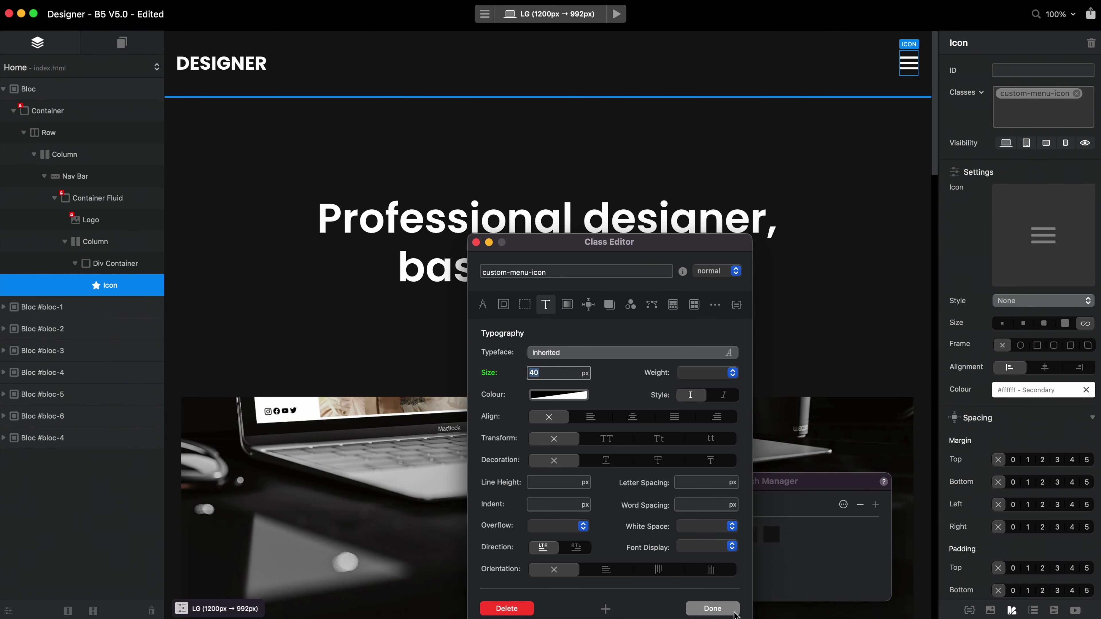
click(712, 608)
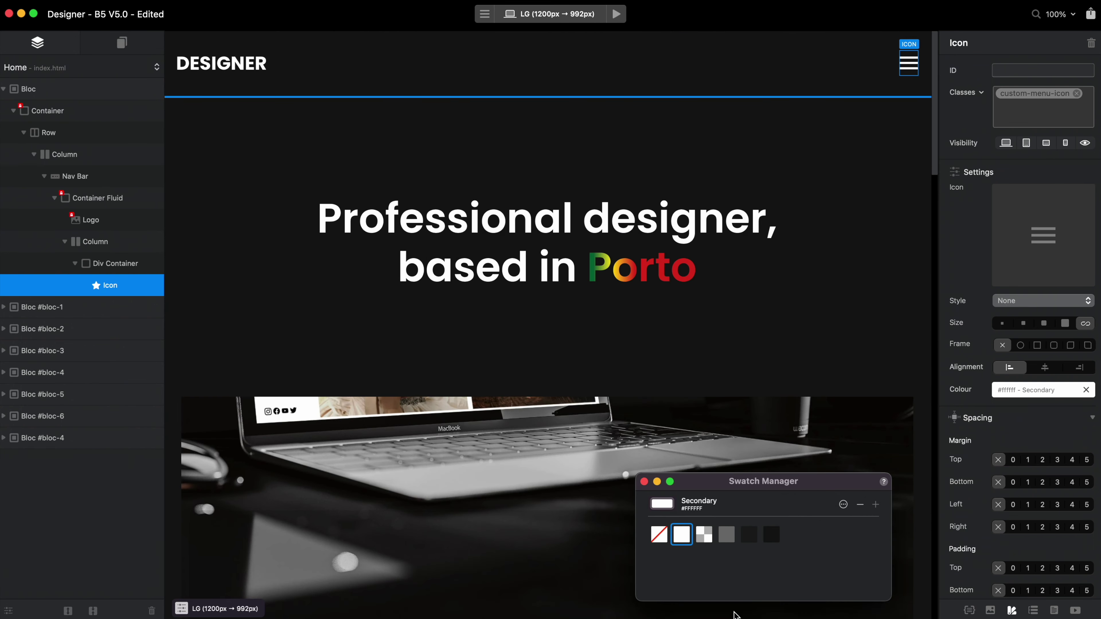
- Add a Structure 1 Column bloc to the global area directly below the header navigation bloc
click(909, 65)
click(879, 81)
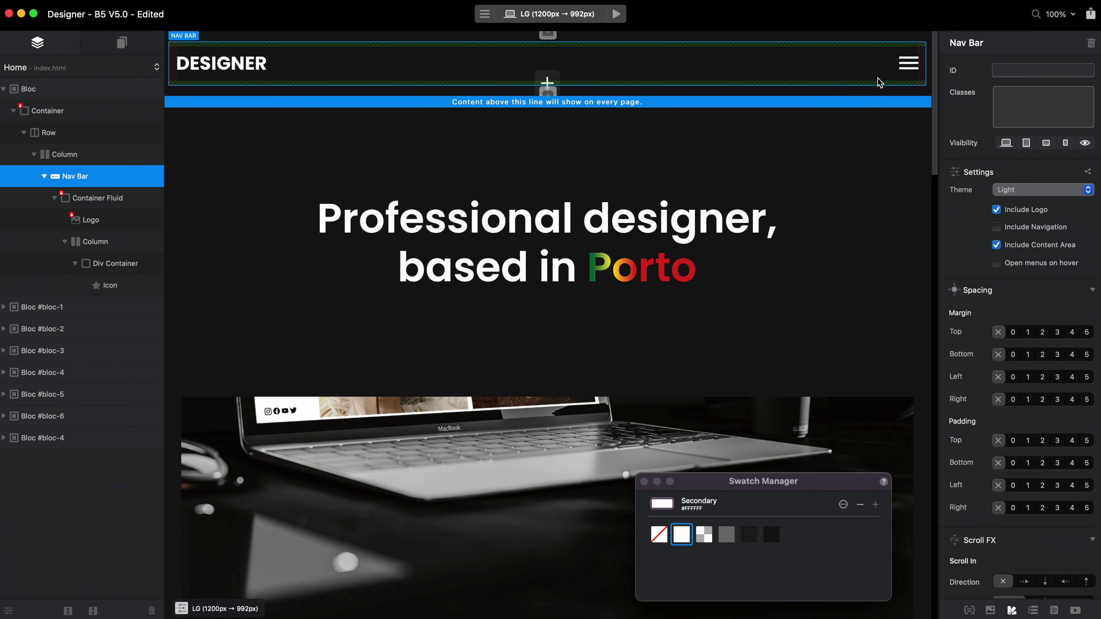
click(890, 92)
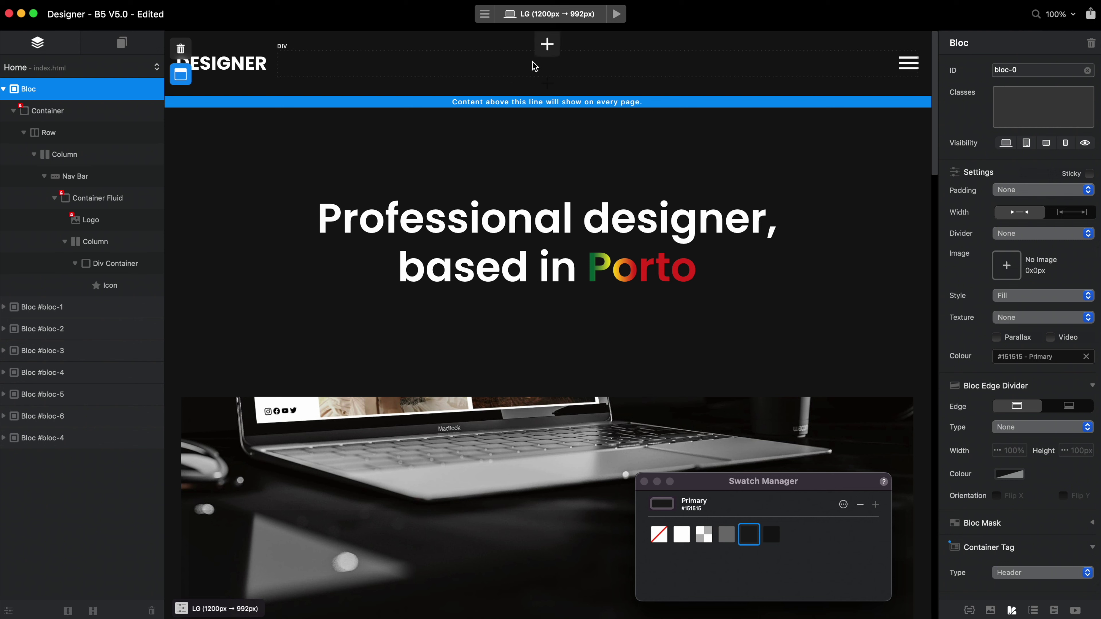
click(547, 78)
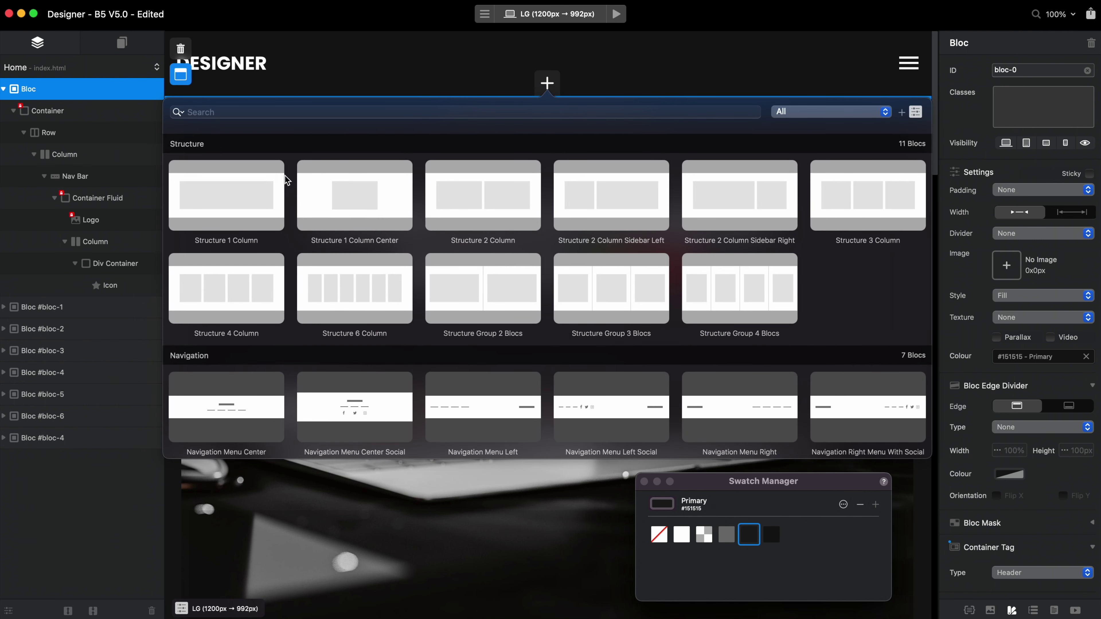
click(238, 88)
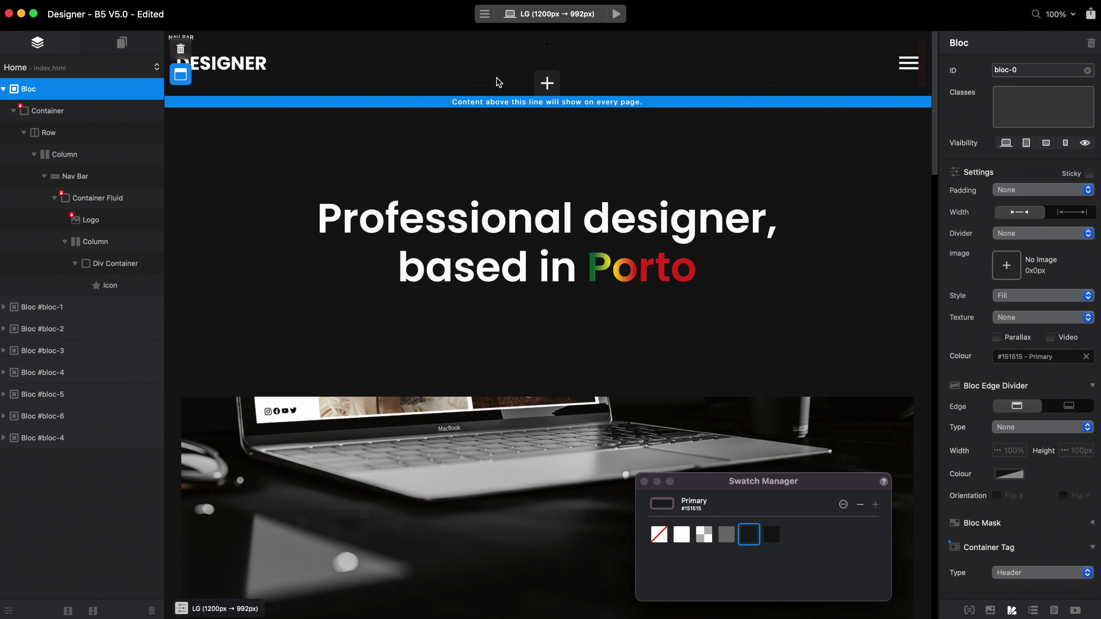
click(548, 83)
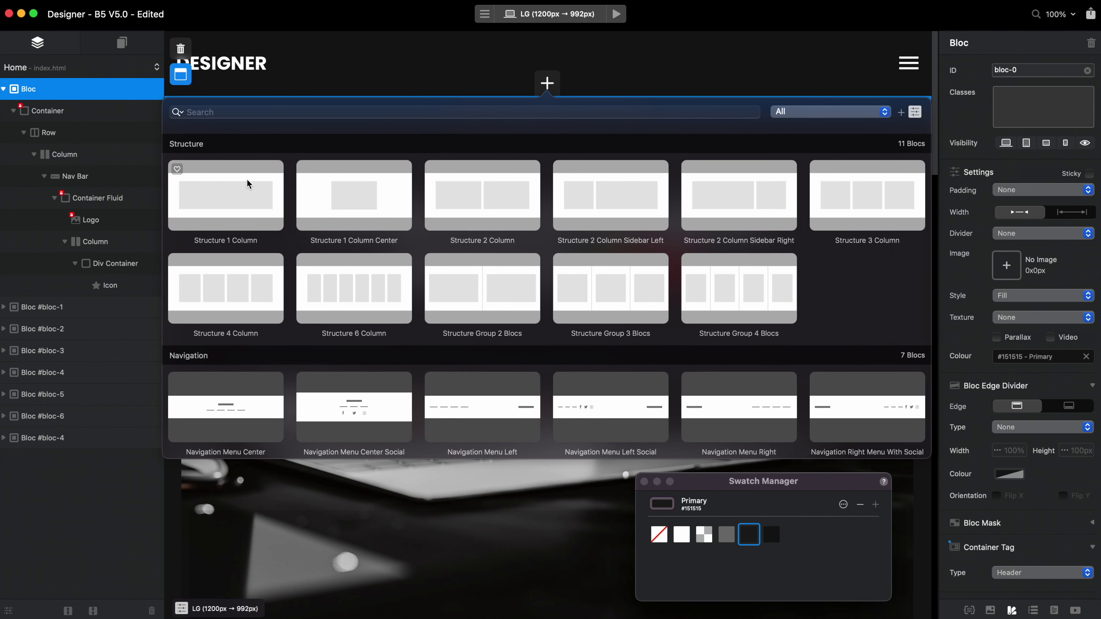
click(250, 199)
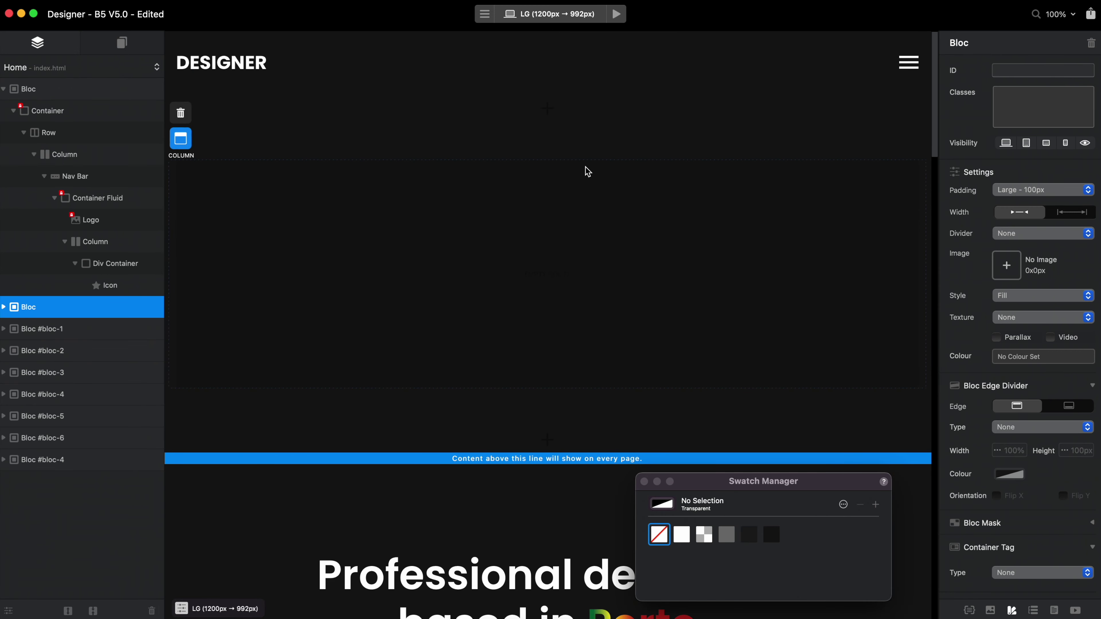
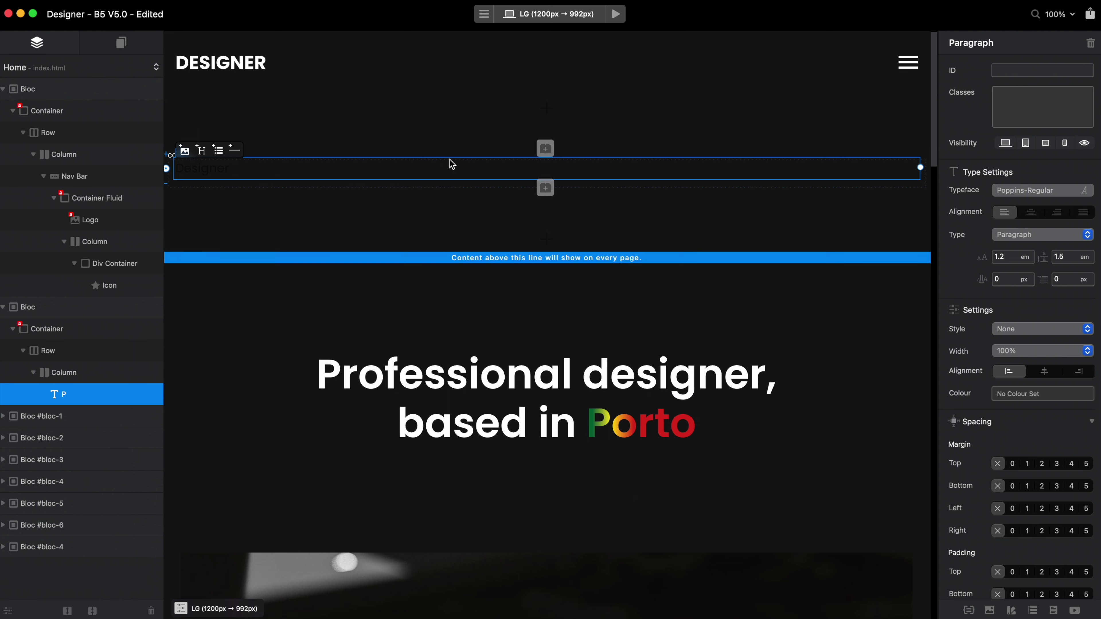
- Turn the new bloc's Designer paragraph text into a link and give the link the navbar-brand class
double_click(234, 174)
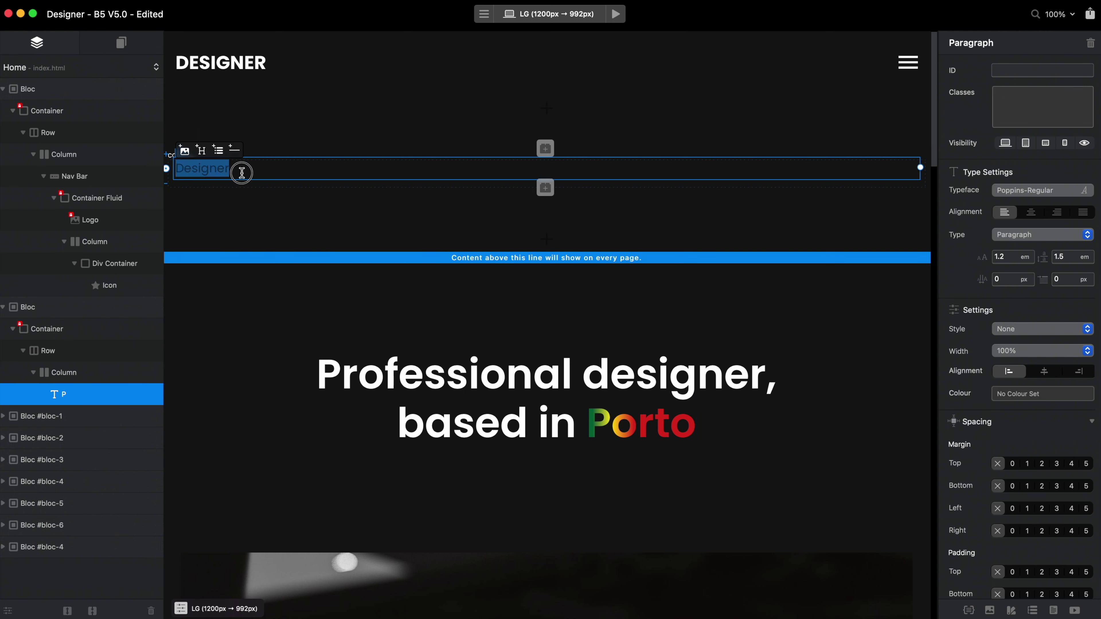
click(258, 149)
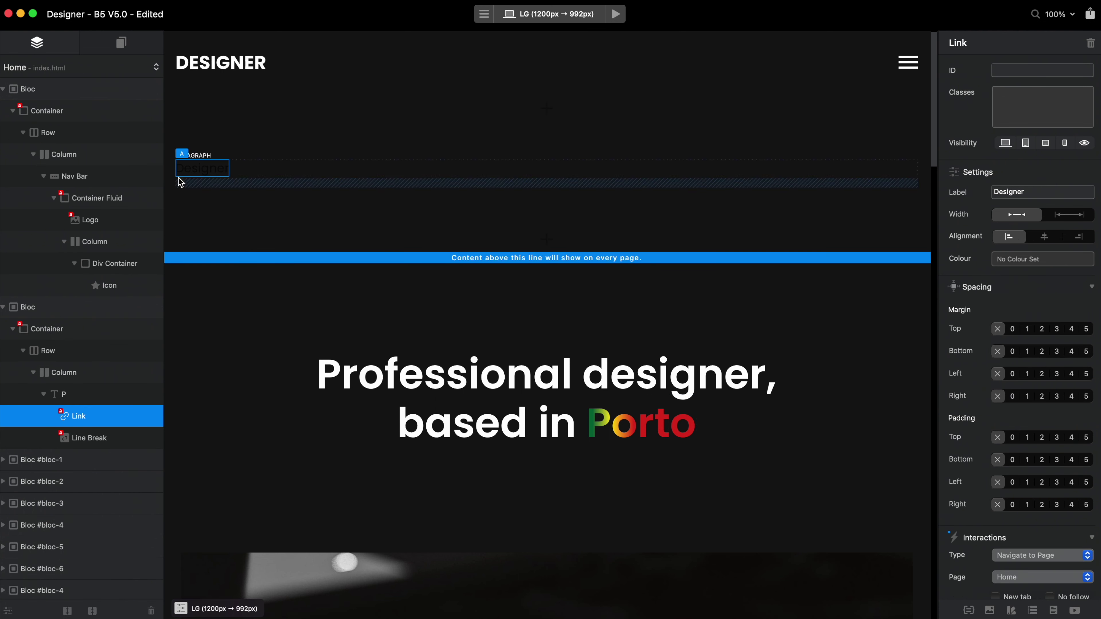
click(1056, 100)
text(nav)
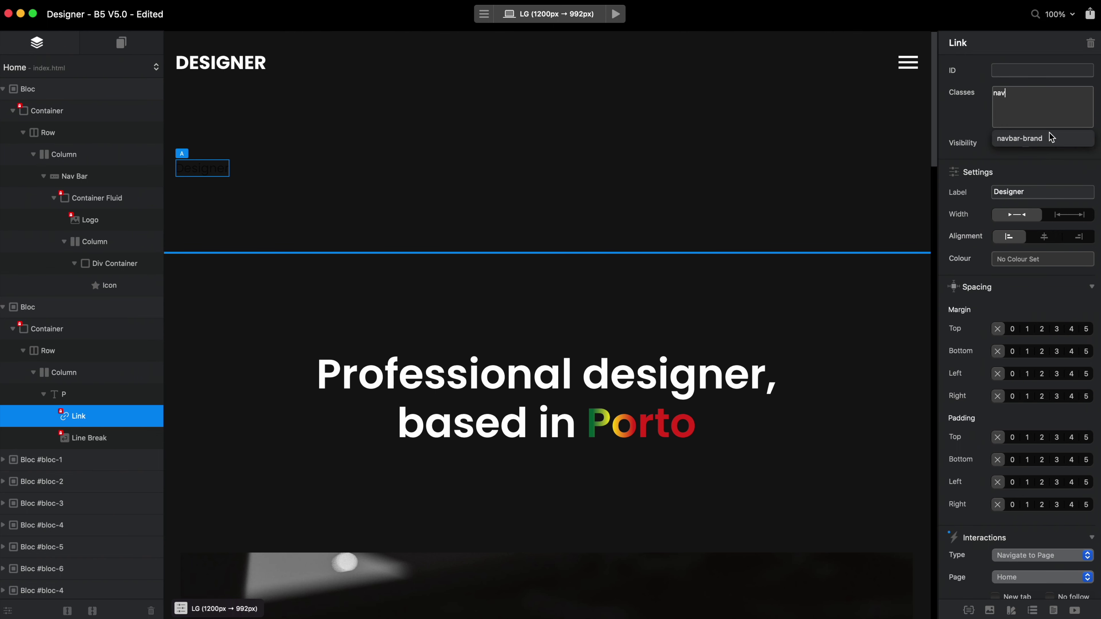
click(1050, 133)
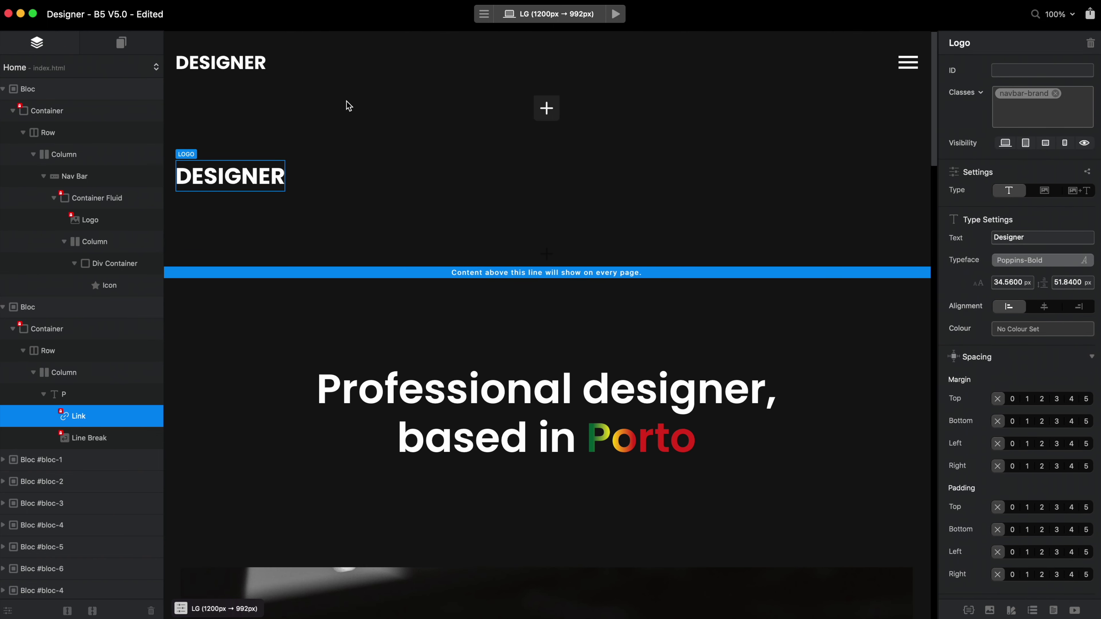
- Centre the text of the new bloc's DESIGNER paragraph and set its bottom margin to 5, leaving the top margin unset
click(365, 175)
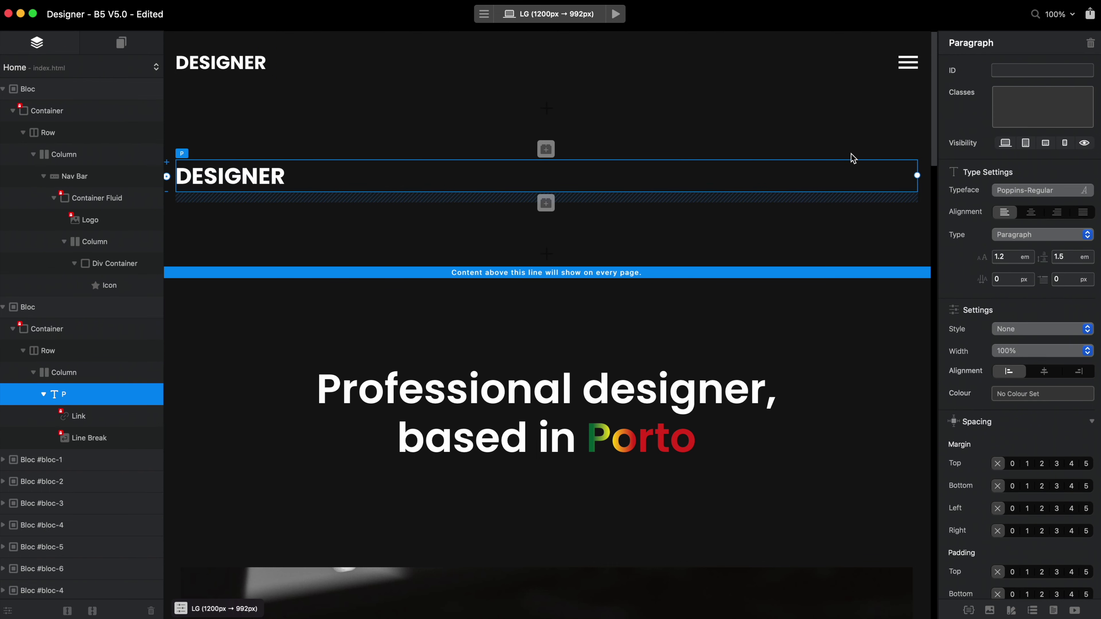
click(1037, 213)
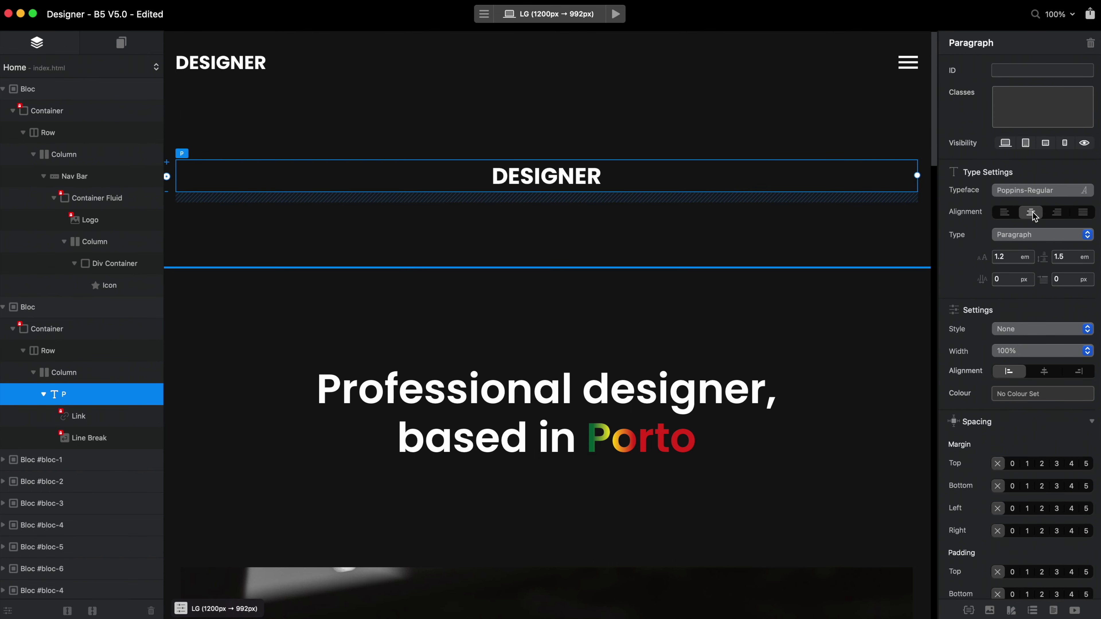
click(1086, 464)
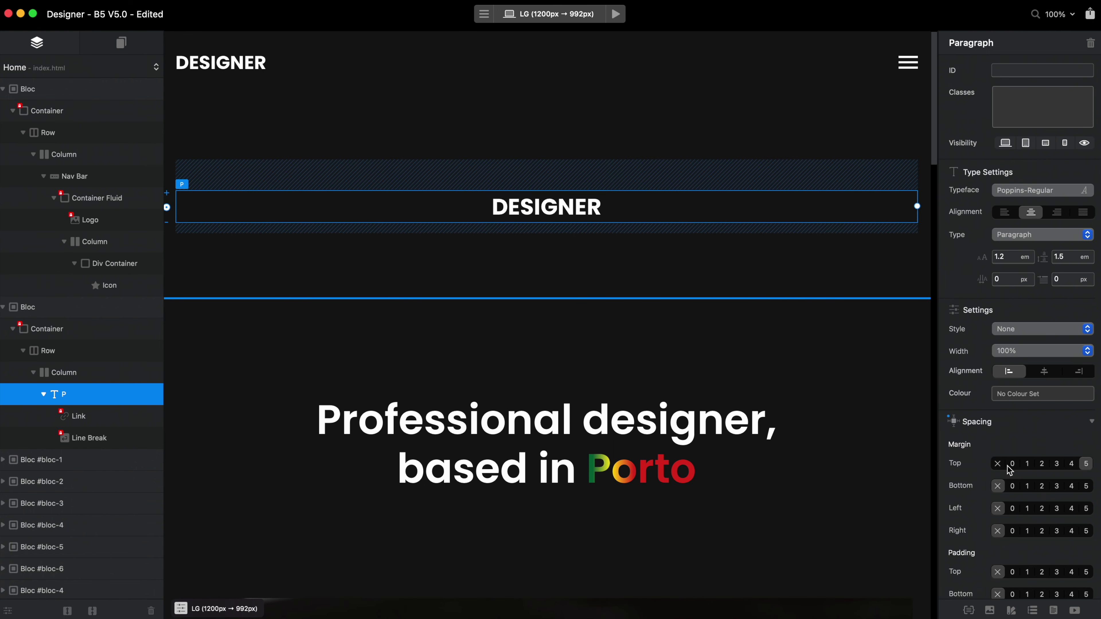
click(997, 464)
click(1087, 487)
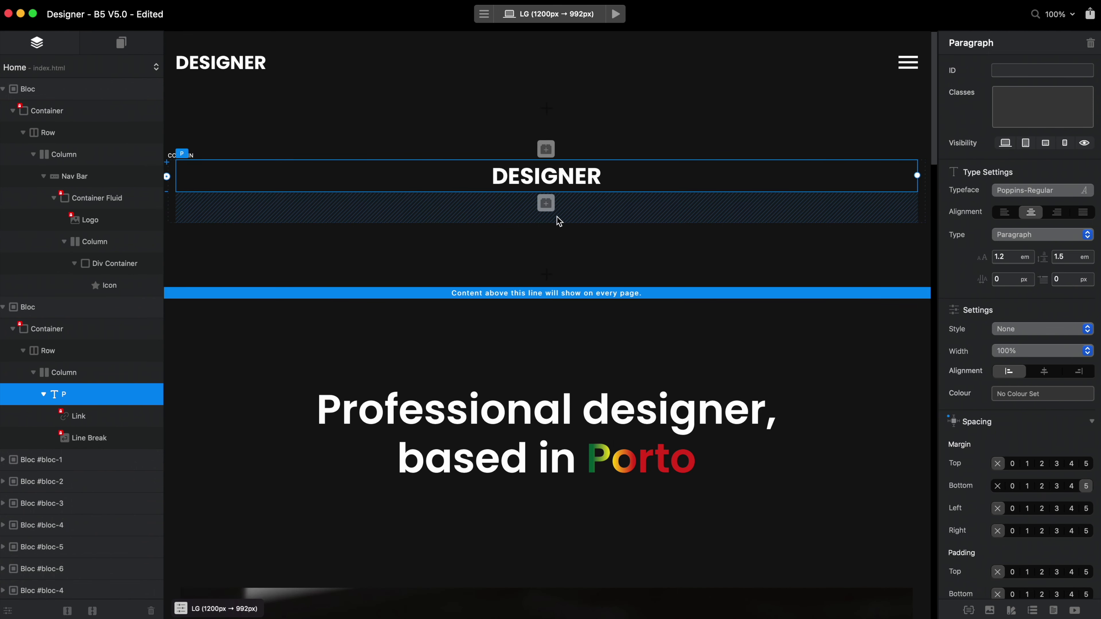
- Add a paragraph reading Home below the centred DESIGNER logo and turn its text into a link
click(547, 204)
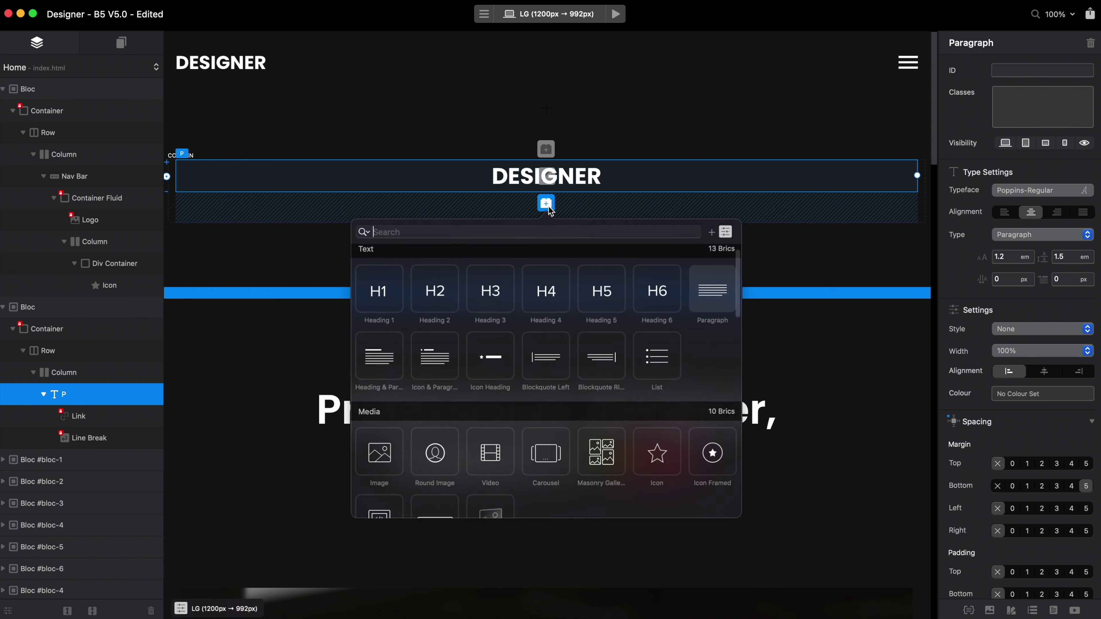
click(713, 290)
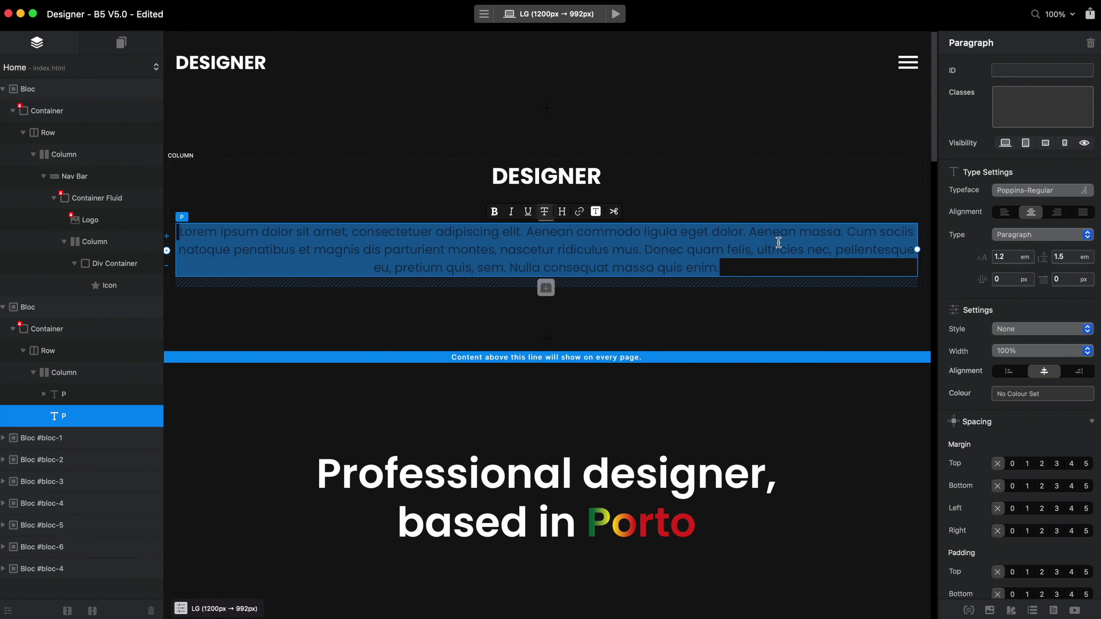
text(Home)
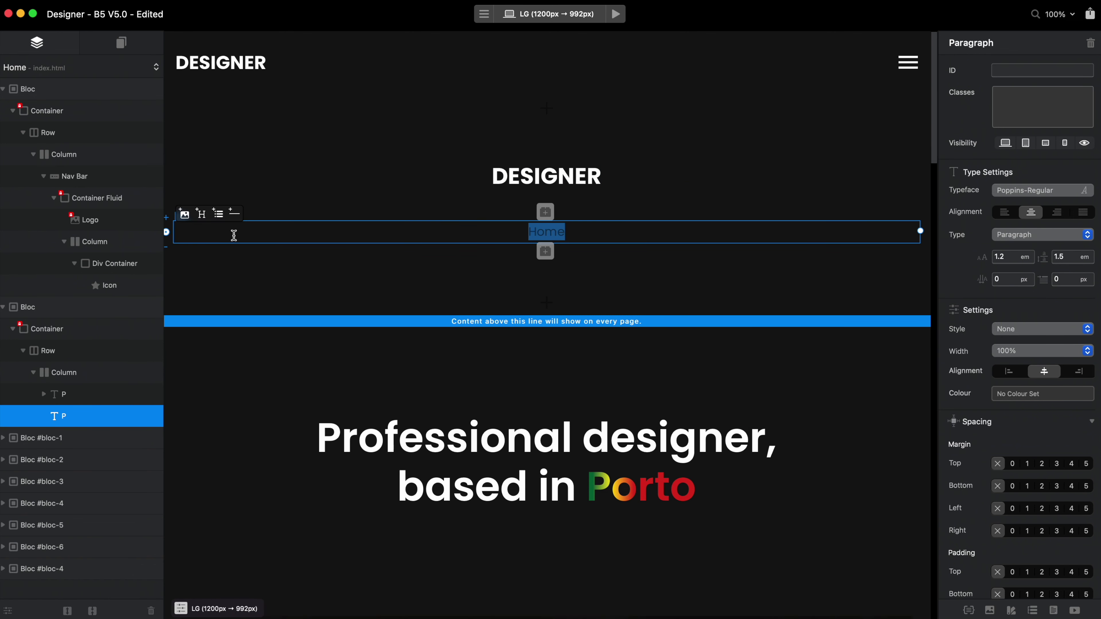
double_click(546, 232)
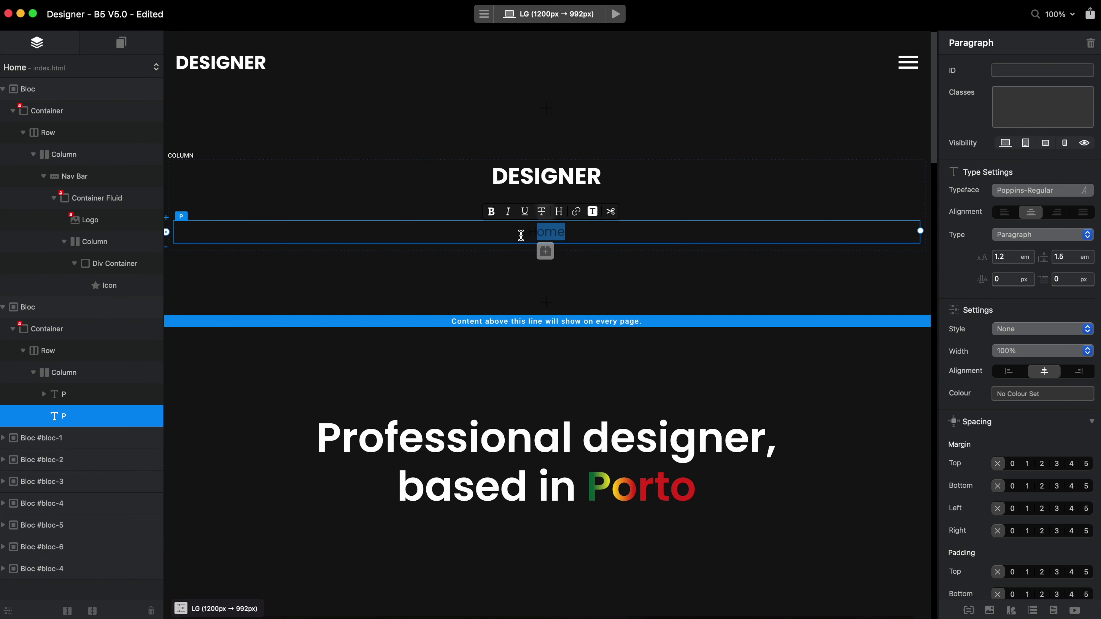
click(577, 211)
- Set the Home link's colour to the white Secondary swatch, #FFFFFF
click(1039, 258)
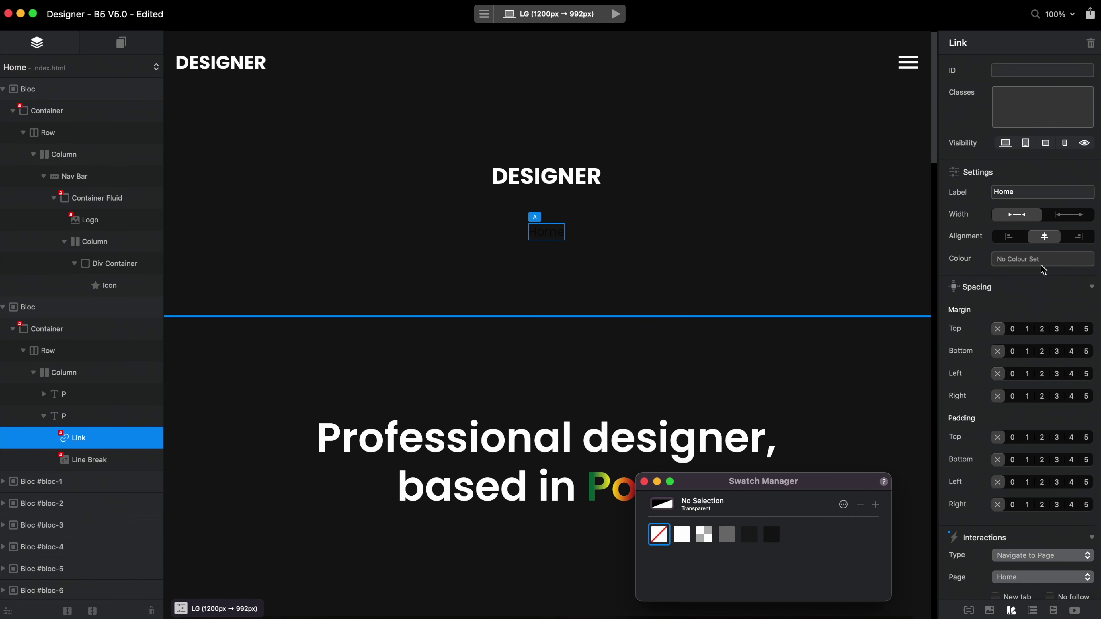
click(683, 537)
click(644, 481)
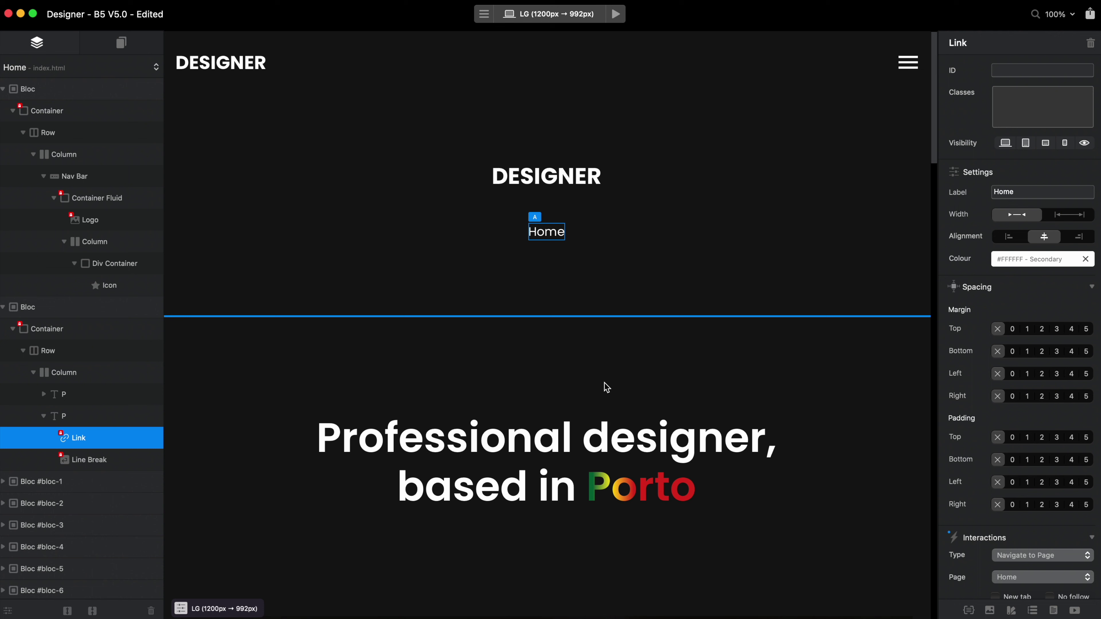
- Set the top and bottom margins of the Home paragraph to 3
click(612, 233)
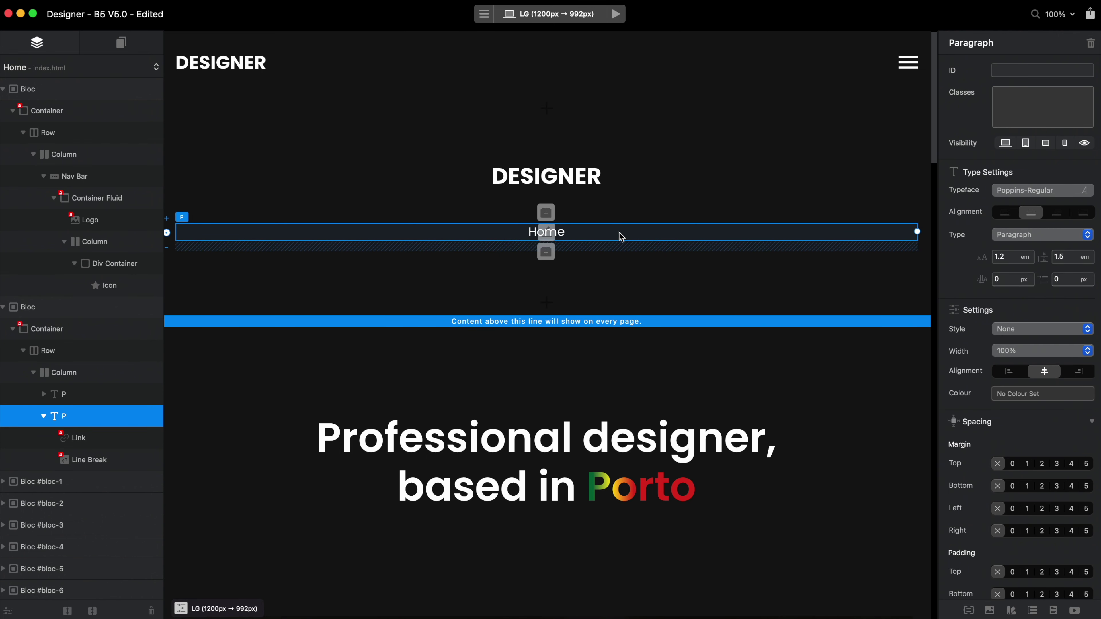
click(1042, 463)
click(1040, 486)
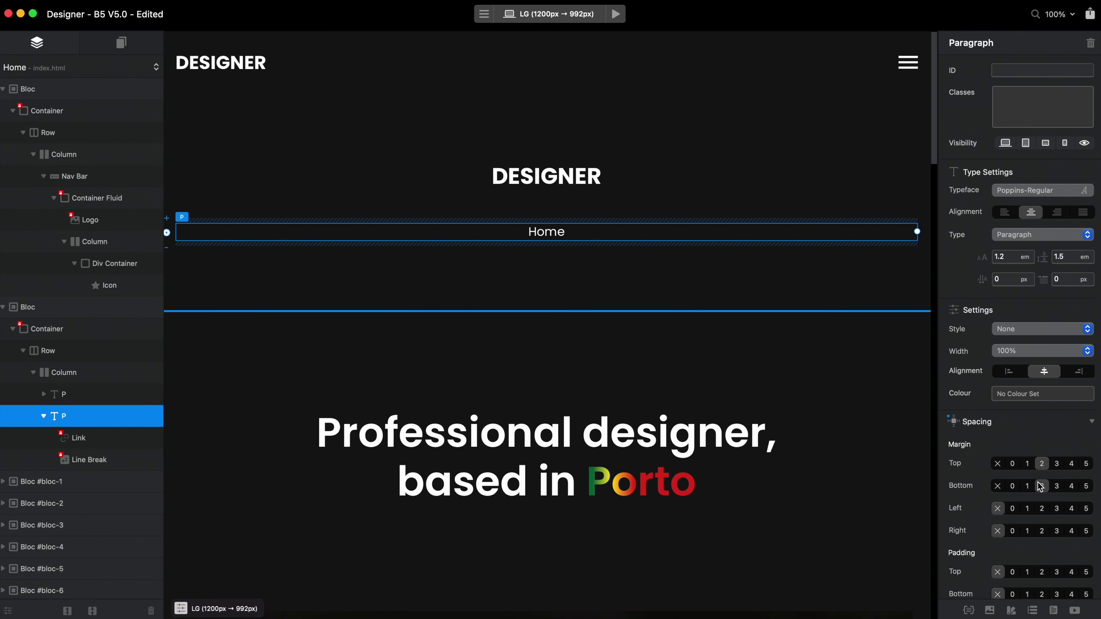
click(1058, 464)
click(1058, 484)
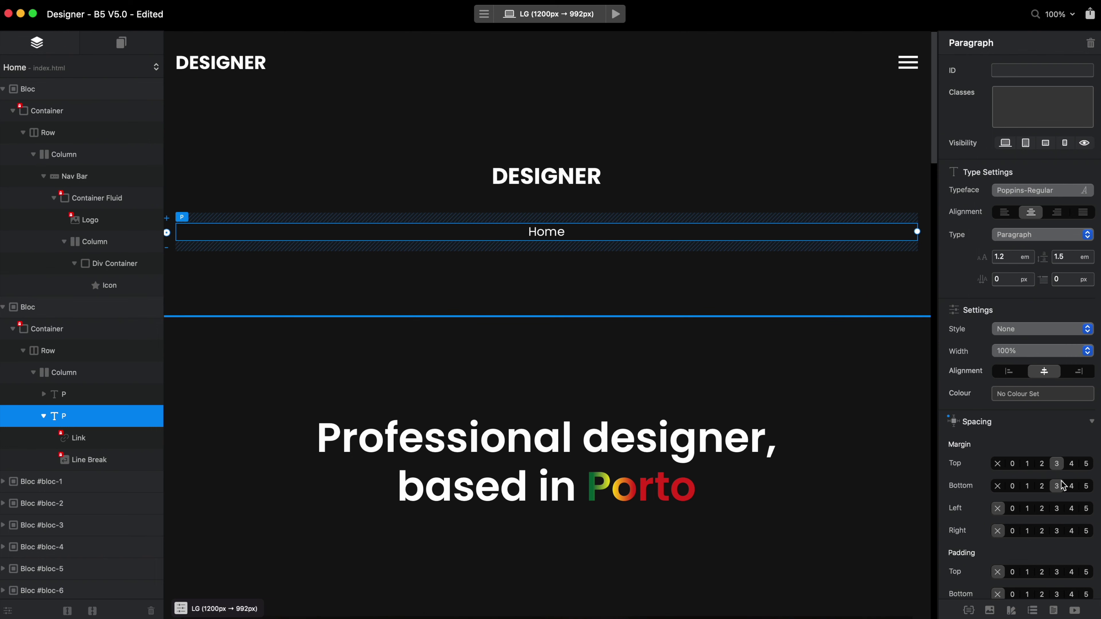
- Duplicate the Home paragraph four times to make five stacked menu links
key(super+d)
key(super+d)
key(super+d)
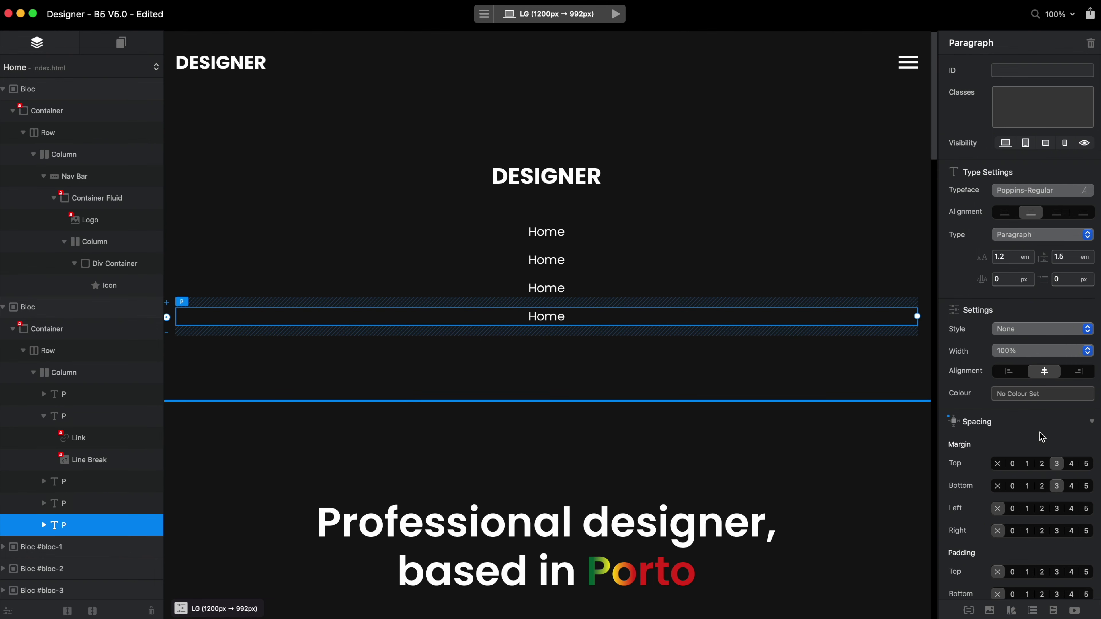
key(super+d)
- Rename the four duplicated Home links, in order, as About, Services, Products and Contact
double_click(538, 261)
text(About)
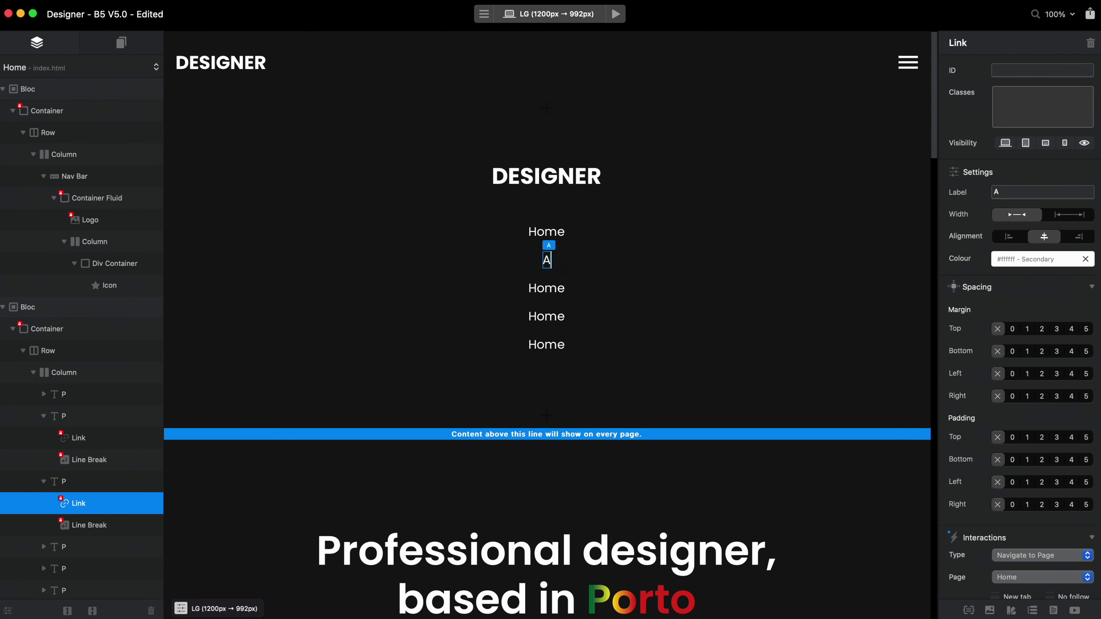
double_click(546, 288)
text(Services)
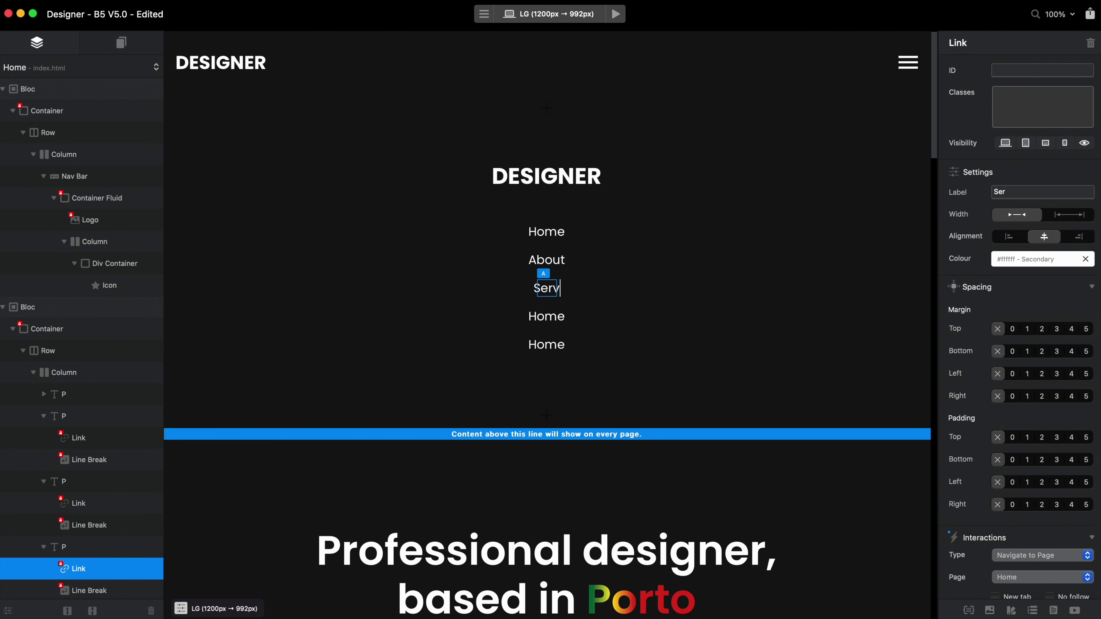
click(549, 322)
double_click(551, 325)
text(Products)
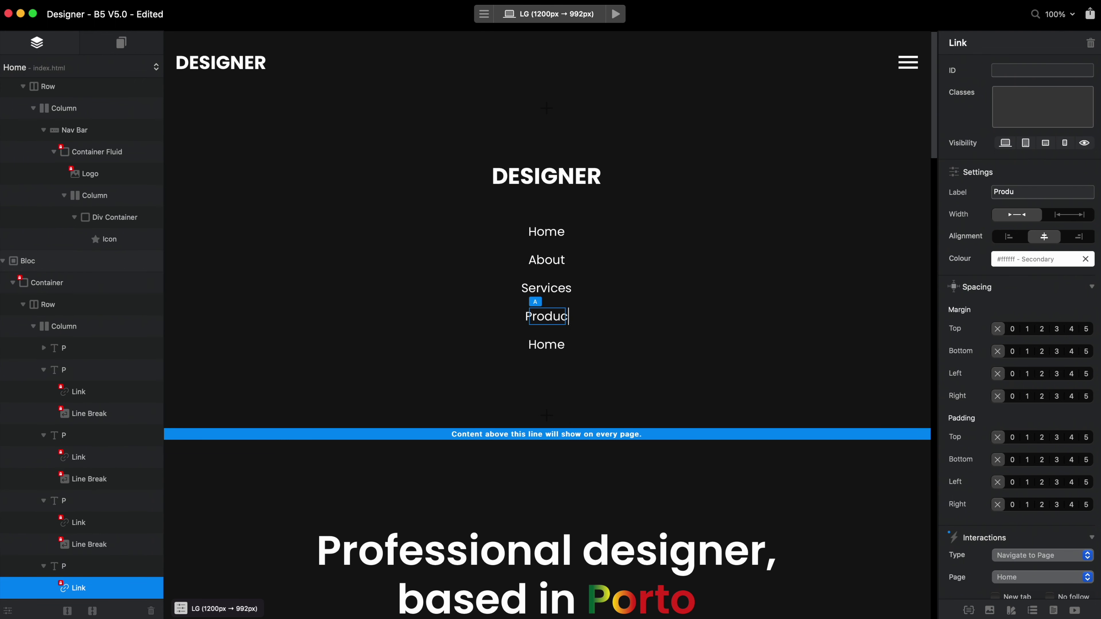
click(547, 346)
double_click(547, 345)
text(Contac)
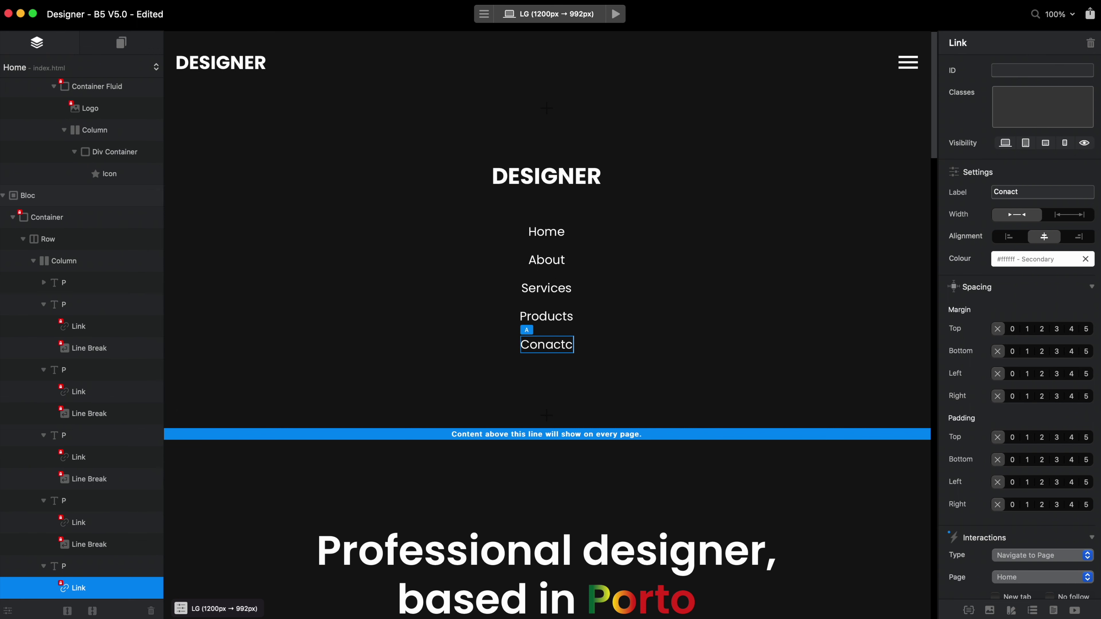
text(t)
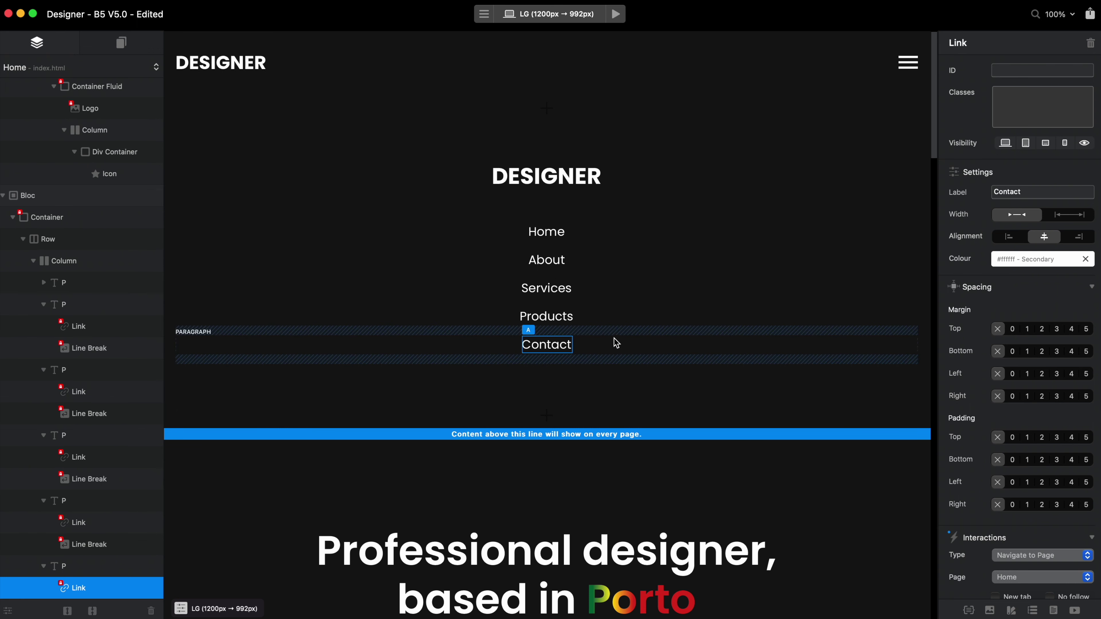
- Set the Contact paragraph's bottom margin to 5 and add a Follow Links bric directly below it
click(605, 349)
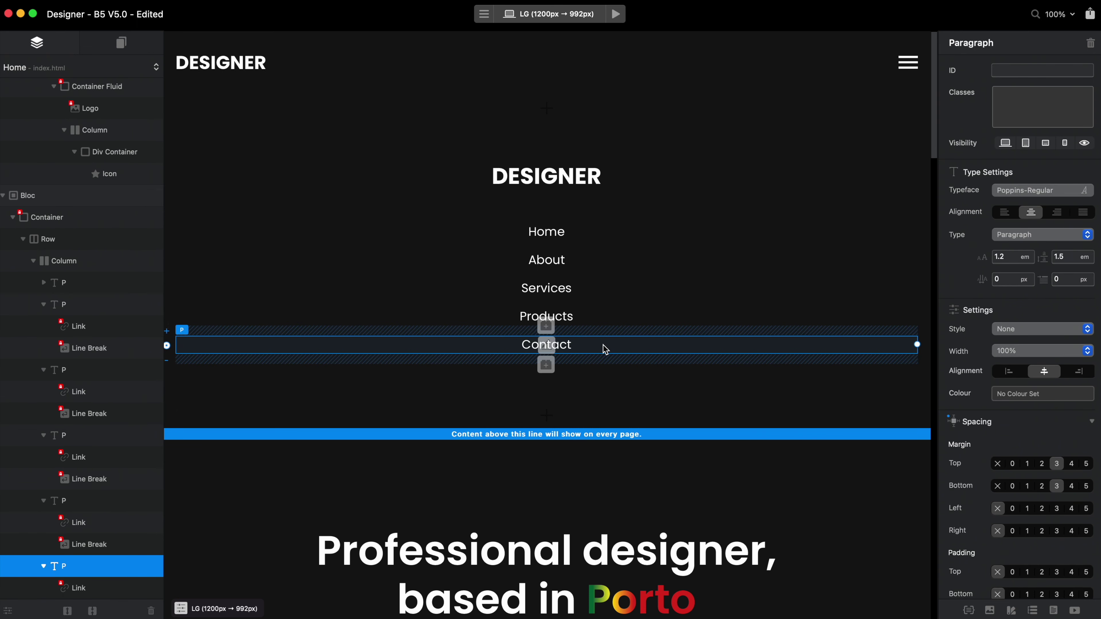
click(1087, 486)
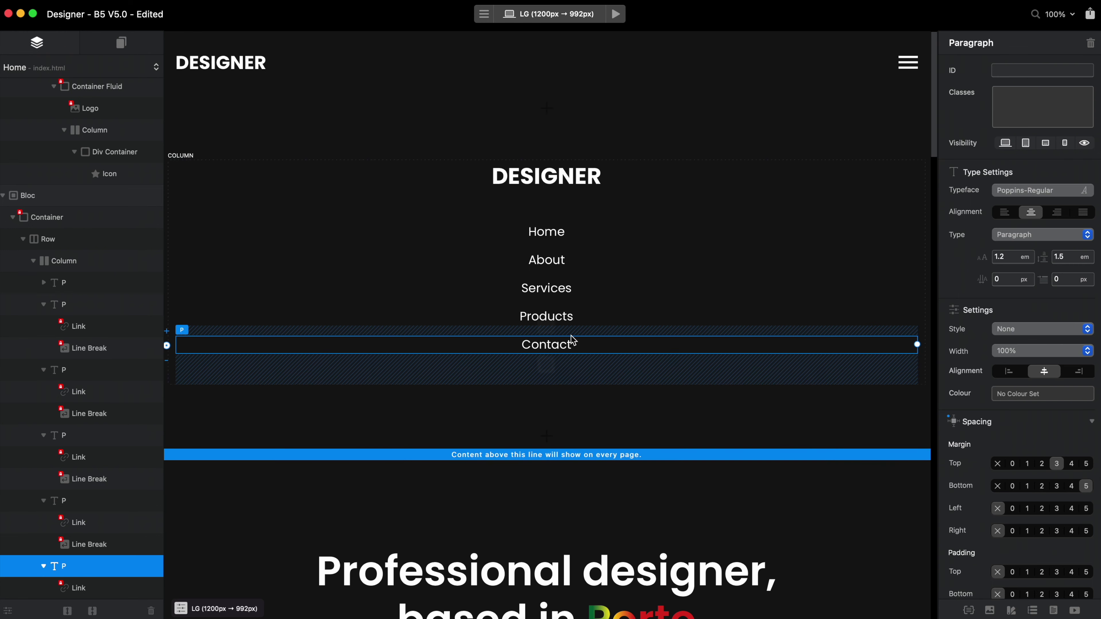
click(546, 364)
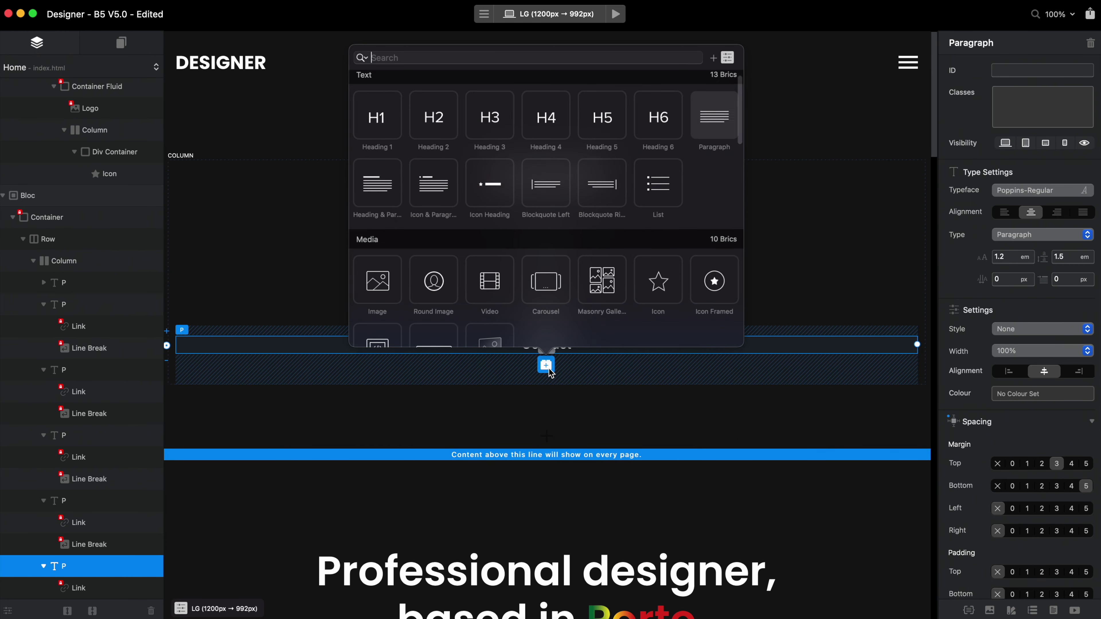
text(bu)
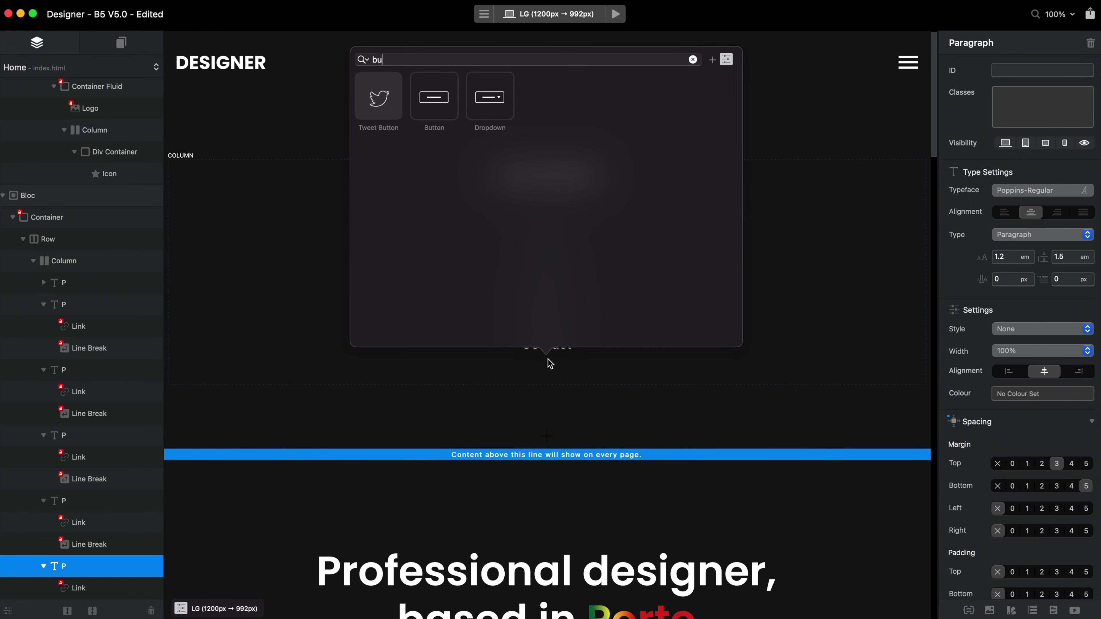
key(BackSpace)
key(BackSpace)
text(so)
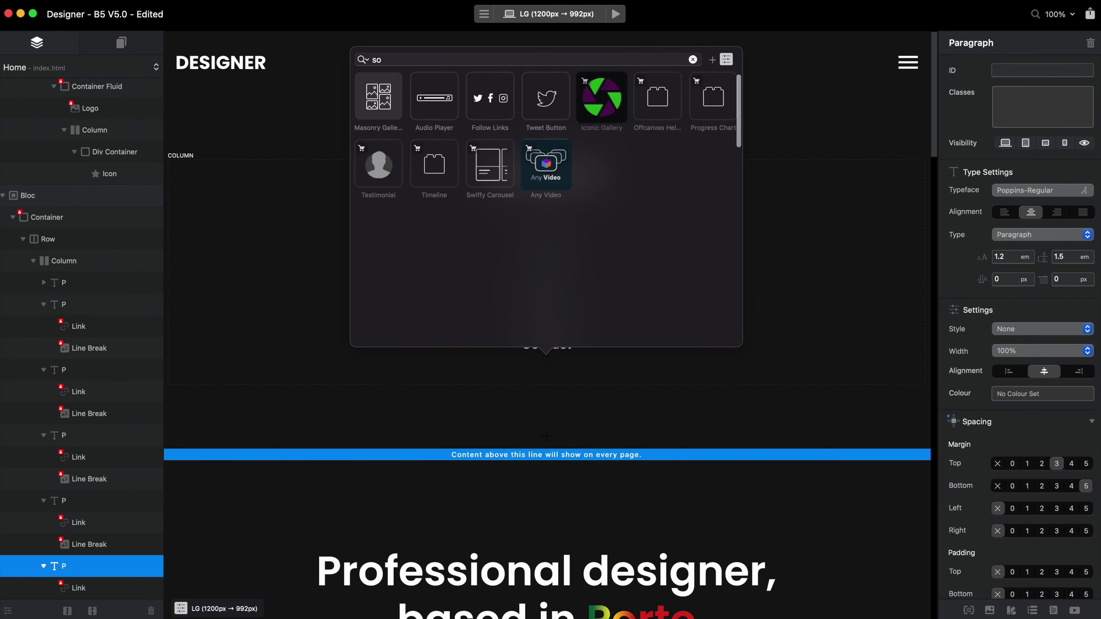
click(503, 110)
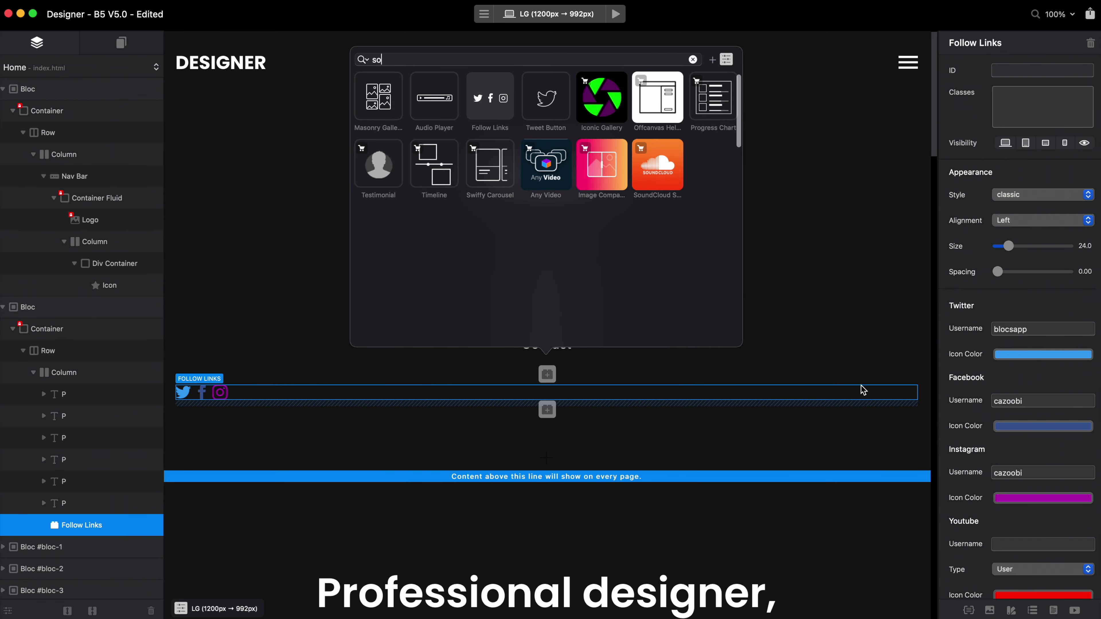
key(Escape)
- Try the round style on the Follow Links icons and restore the classic style
click(1042, 195)
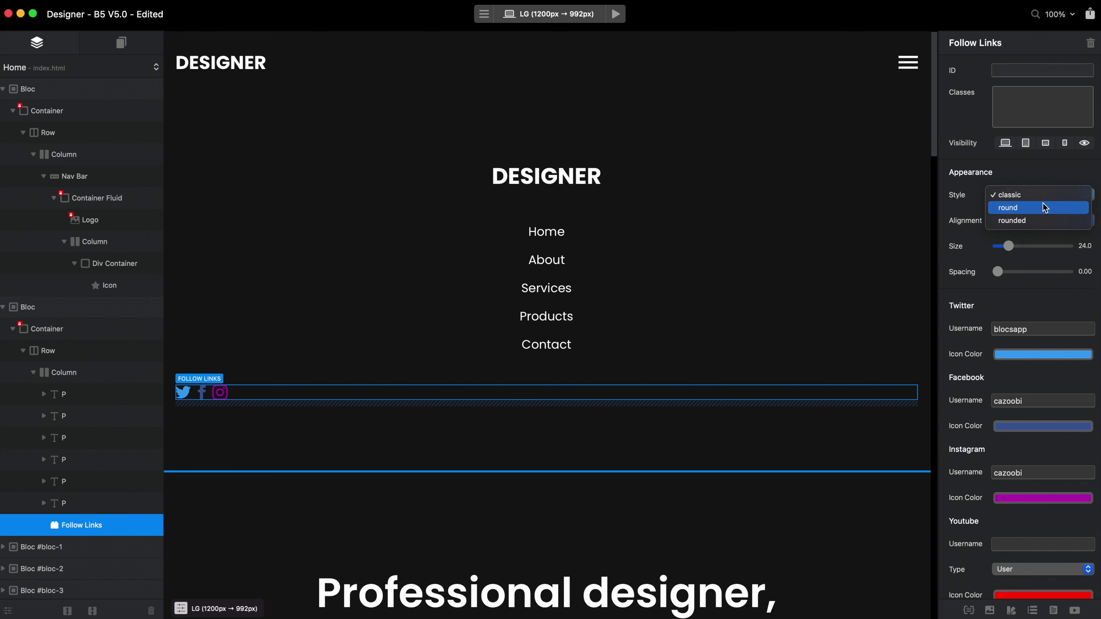
click(1045, 208)
click(1039, 200)
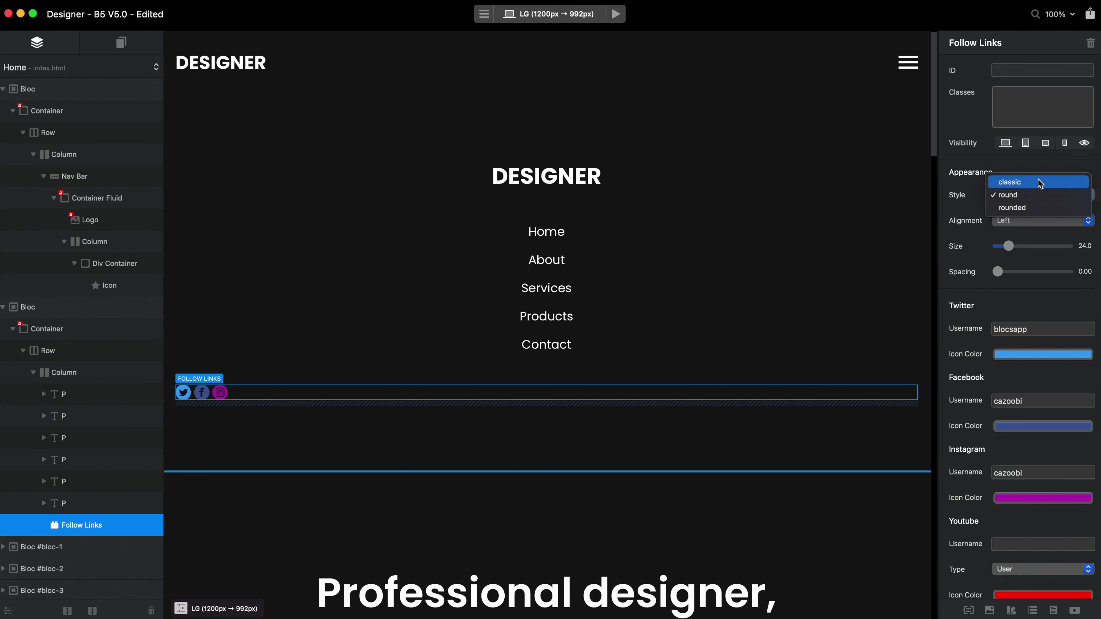
click(1041, 183)
- Centre the Follow Links icons and set their size to about 34.2 and spacing to about 3.56
click(1049, 225)
click(1051, 233)
drag(1008, 249, 1003, 274)
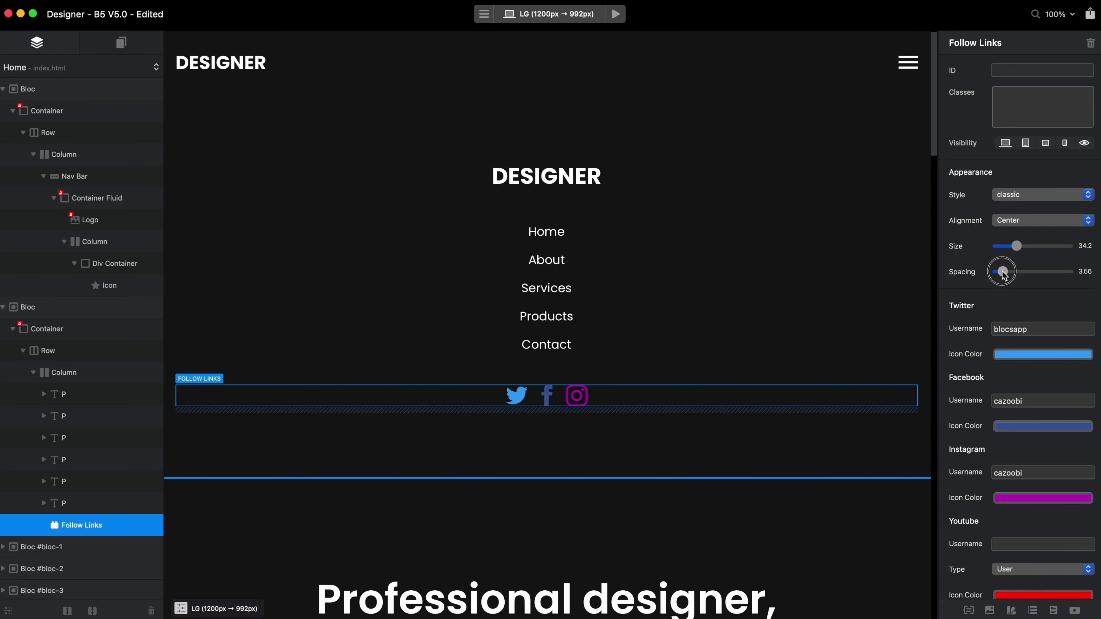
- Set the Twitter, Facebook and Instagram icon colours to the white Secondary global swatch
click(1017, 357)
click(954, 454)
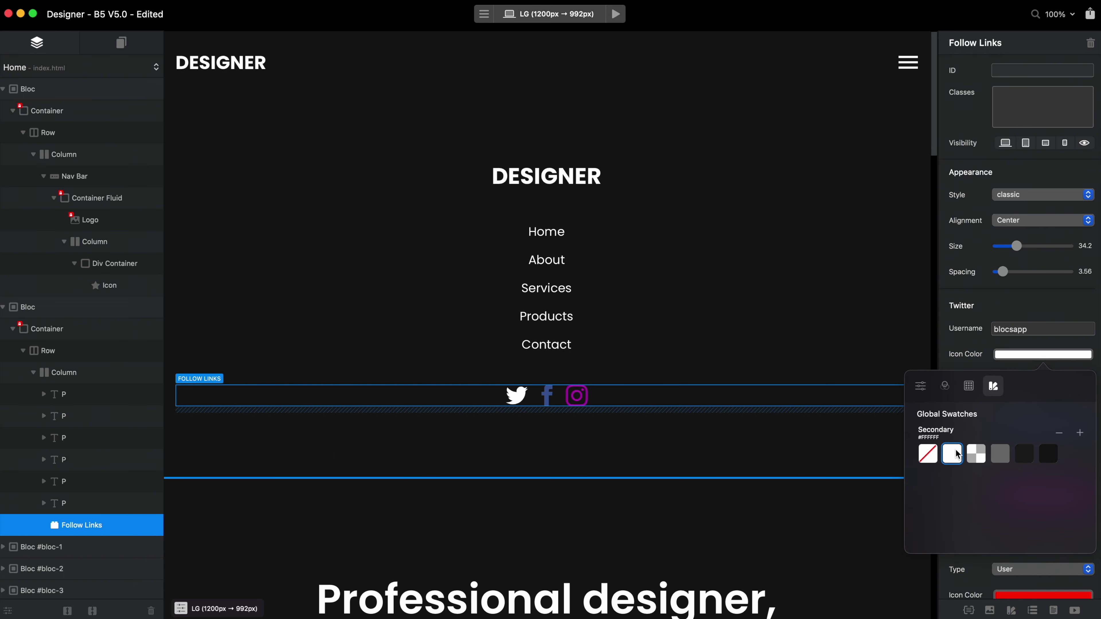
click(1024, 320)
click(1024, 426)
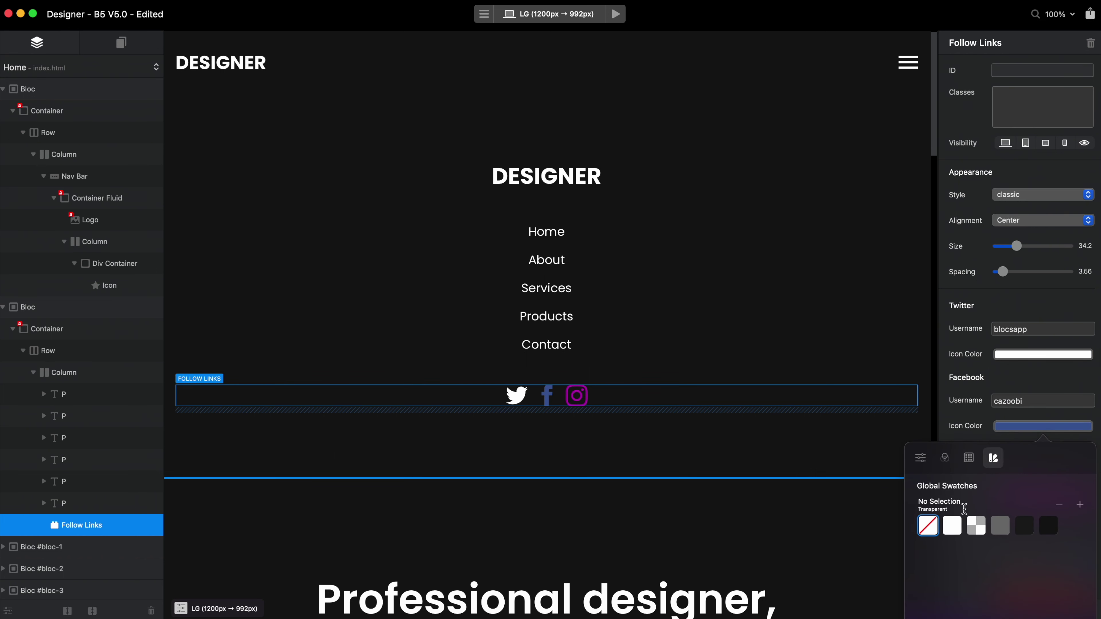
click(954, 525)
click(1041, 378)
click(1039, 499)
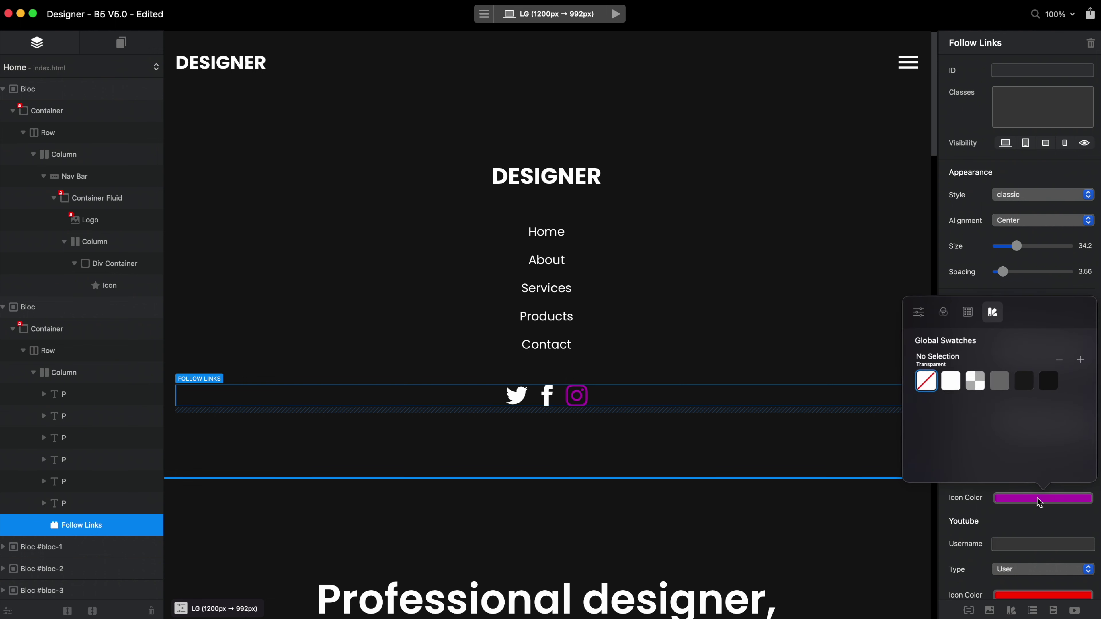
click(953, 383)
- Set the menu bloc's background colour to the Primary swatch, #151515
click(863, 430)
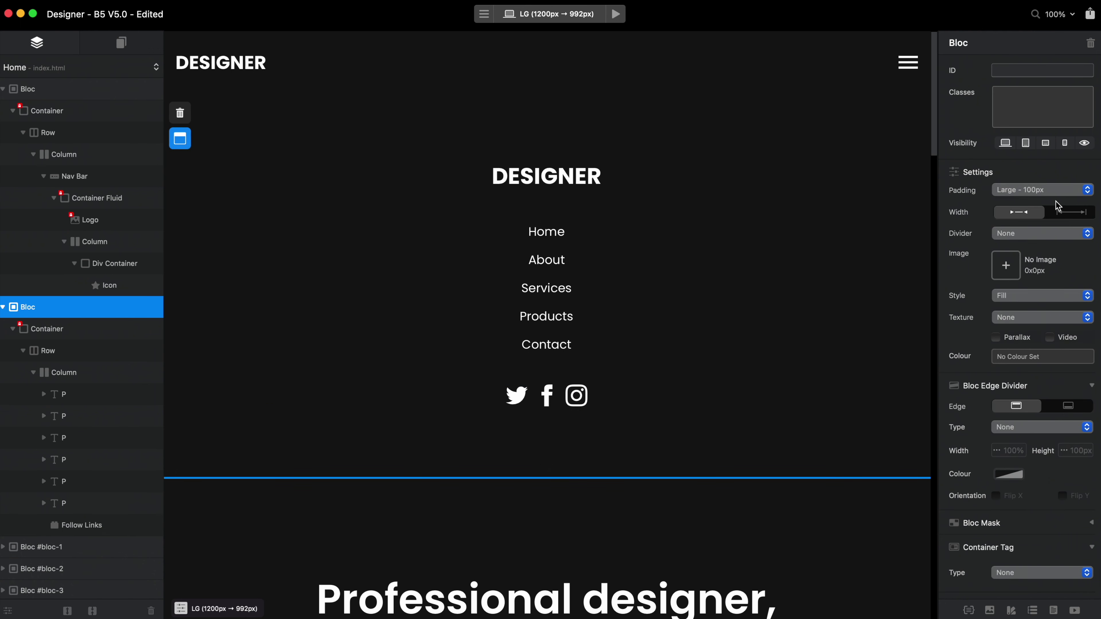
click(1031, 356)
click(754, 536)
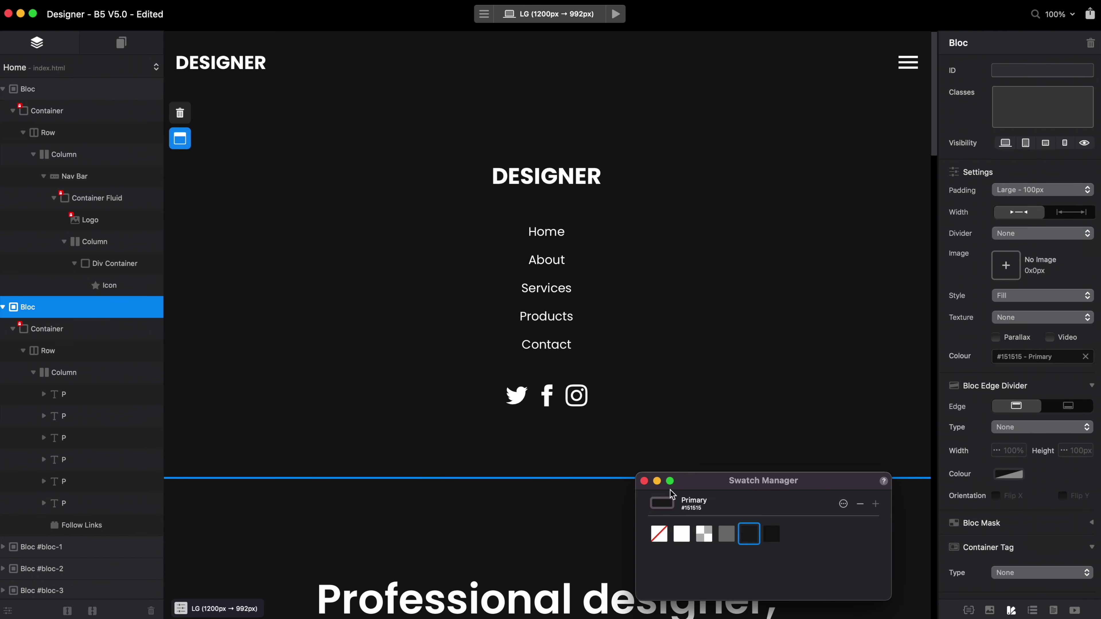
click(645, 481)
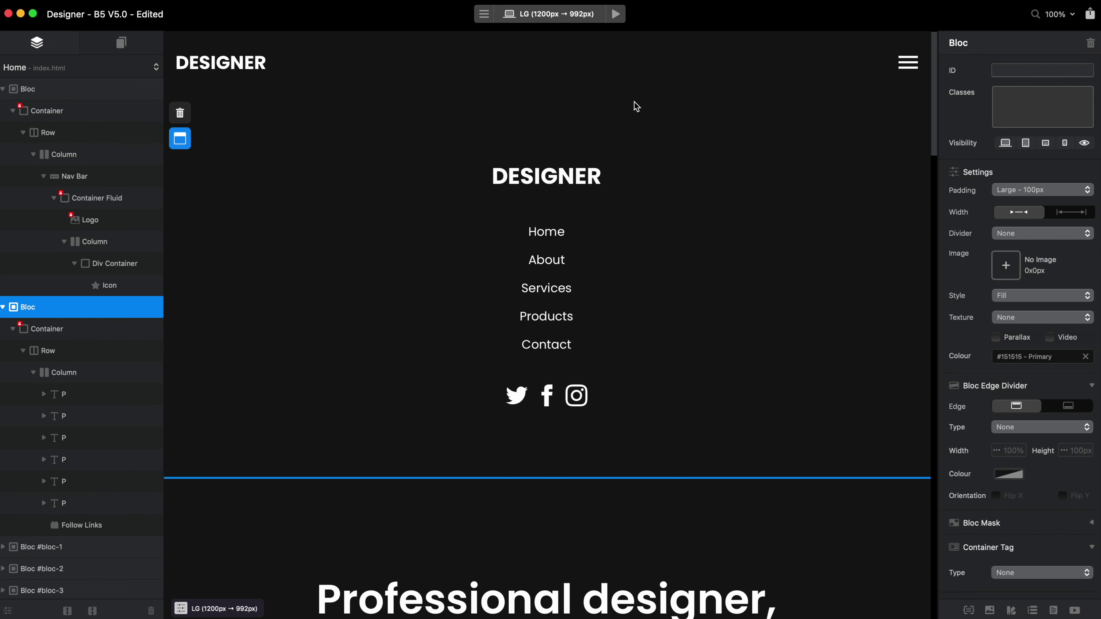
click(913, 63)
click(910, 63)
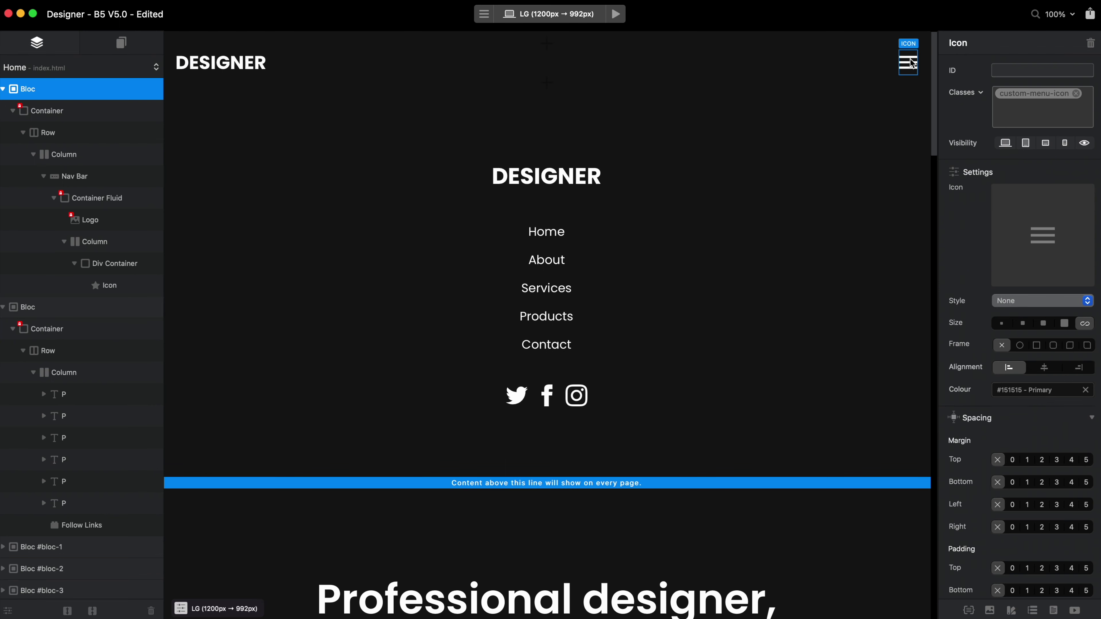
click(711, 139)
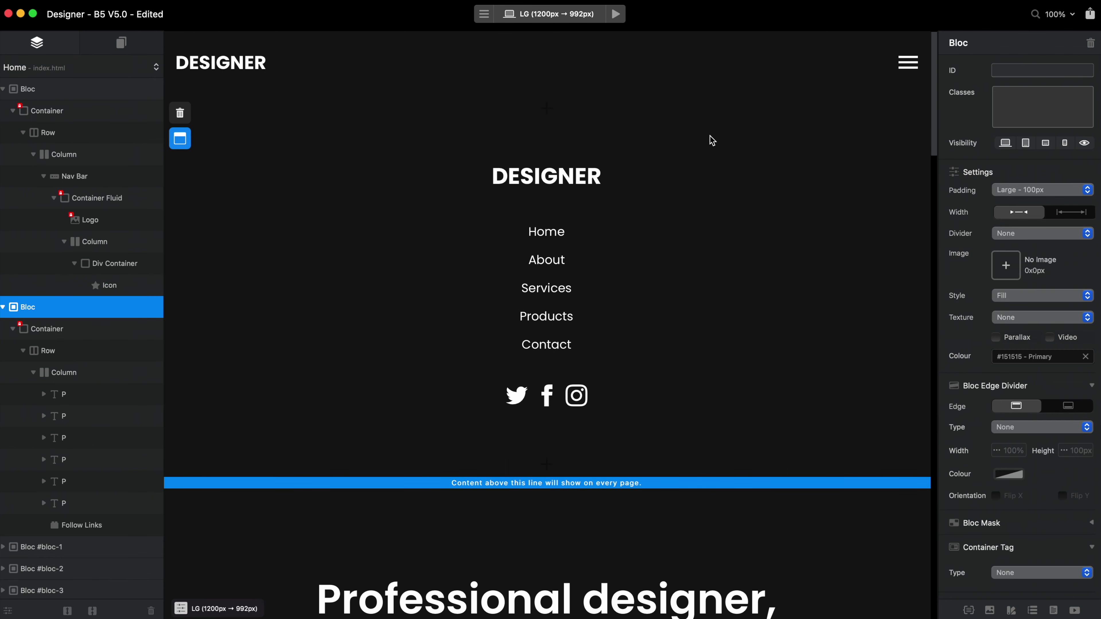
click(904, 63)
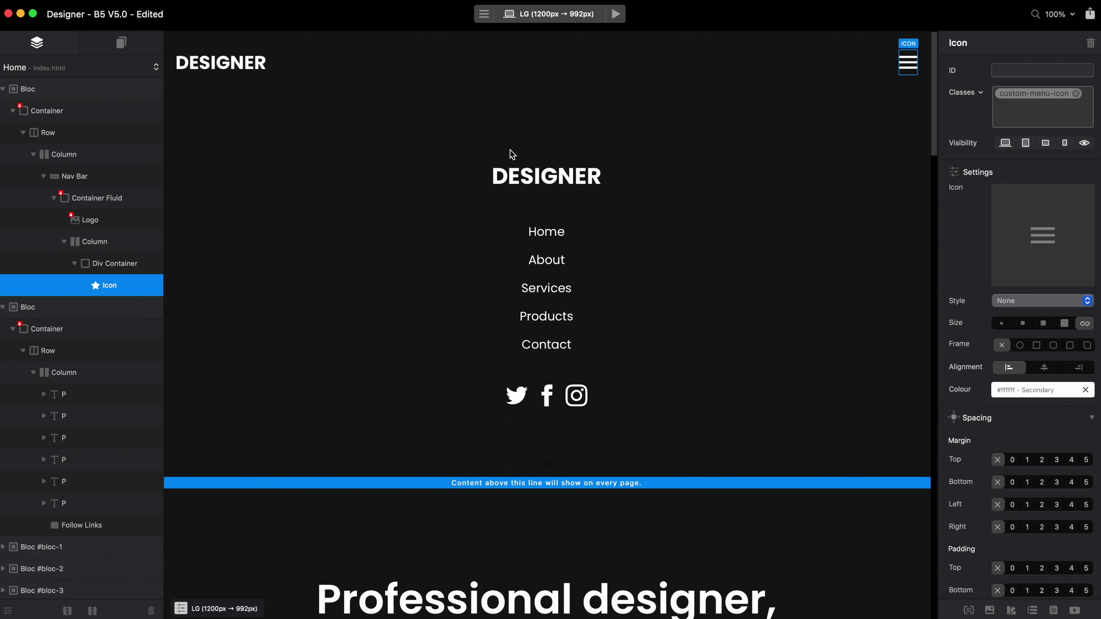
- Give the bloc containing the menu links and social icons the ID sidebar
click(520, 143)
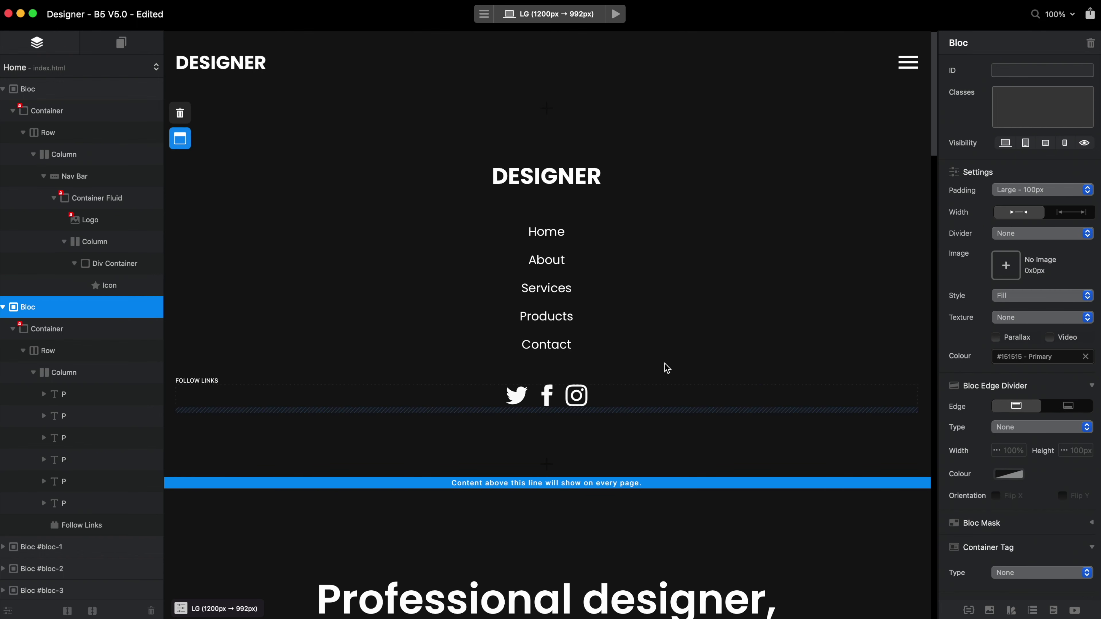
click(1028, 71)
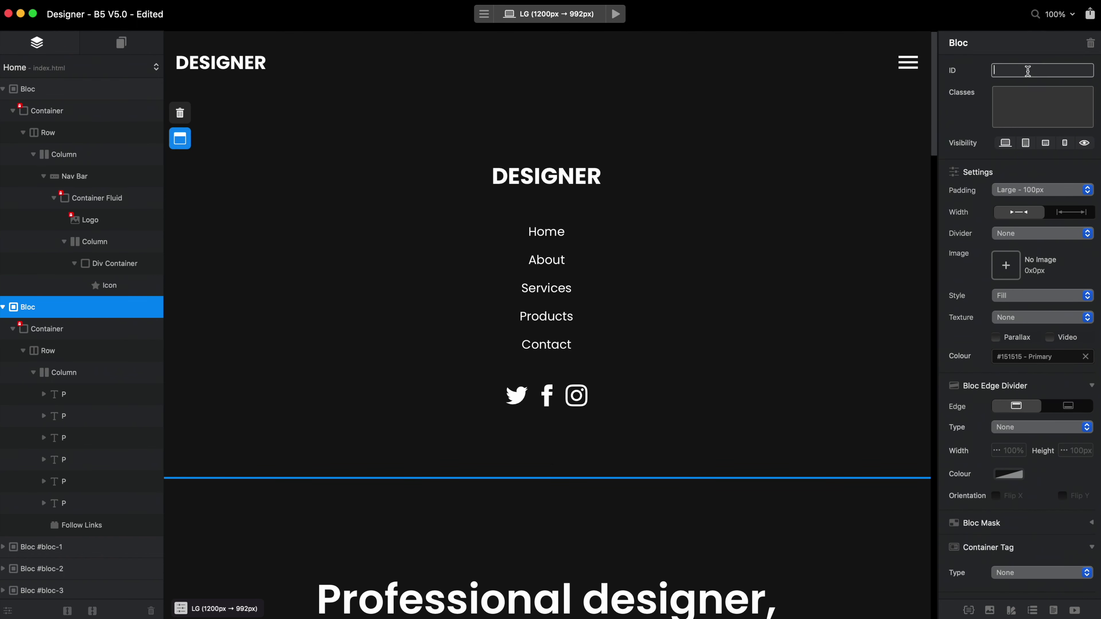
key(Return)
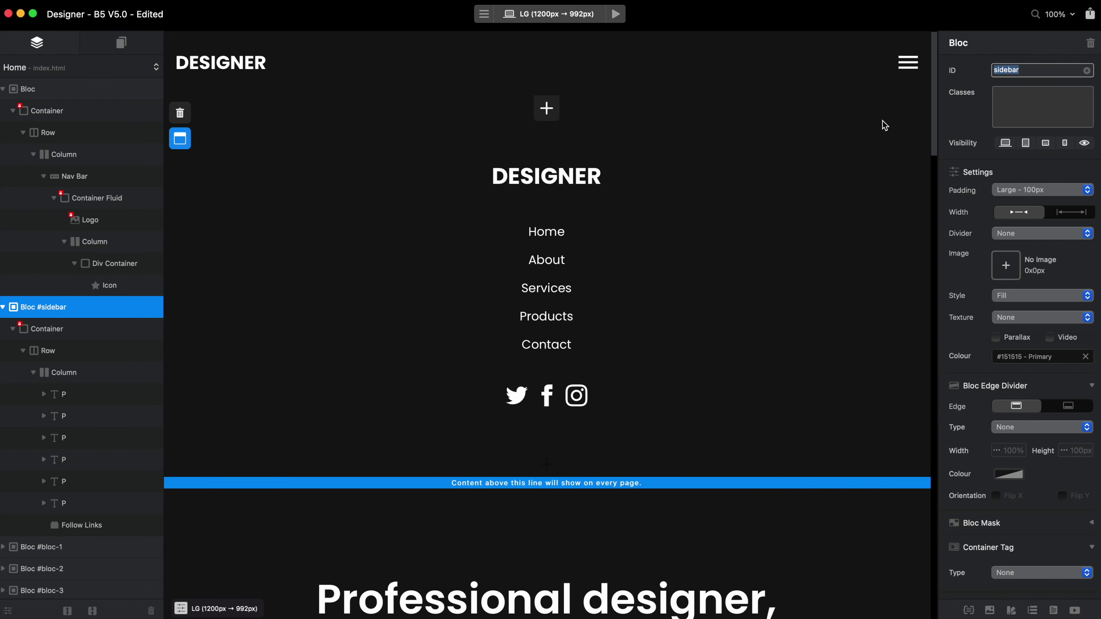
- Assign the classes offcanvas and offcanvas-end to the sidebar bloc
click(1026, 105)
text(of)
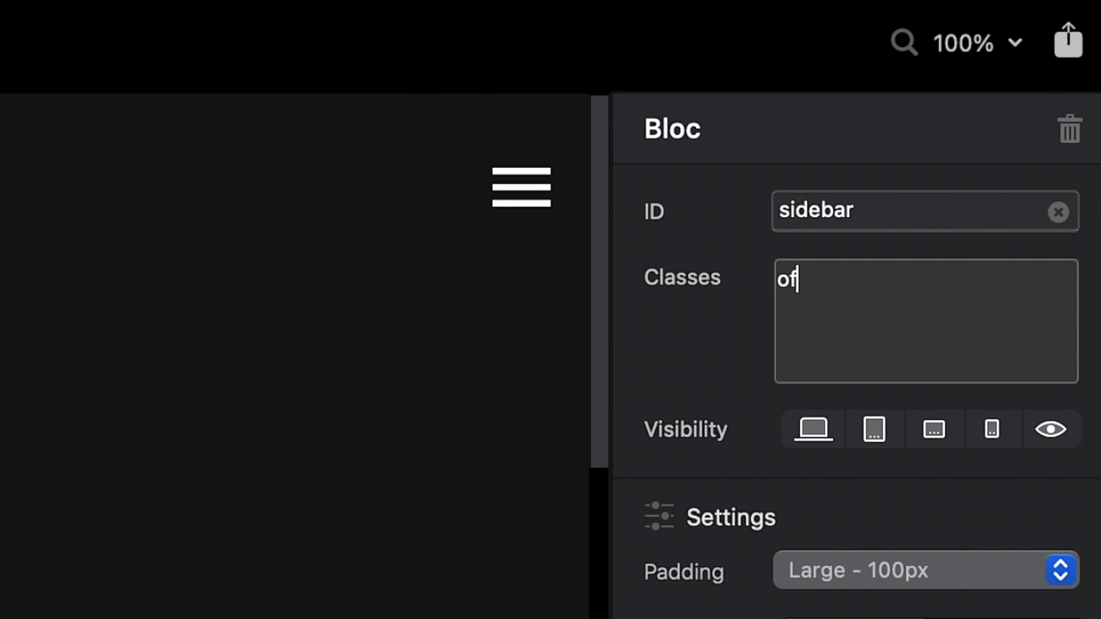
text(fcanvas)
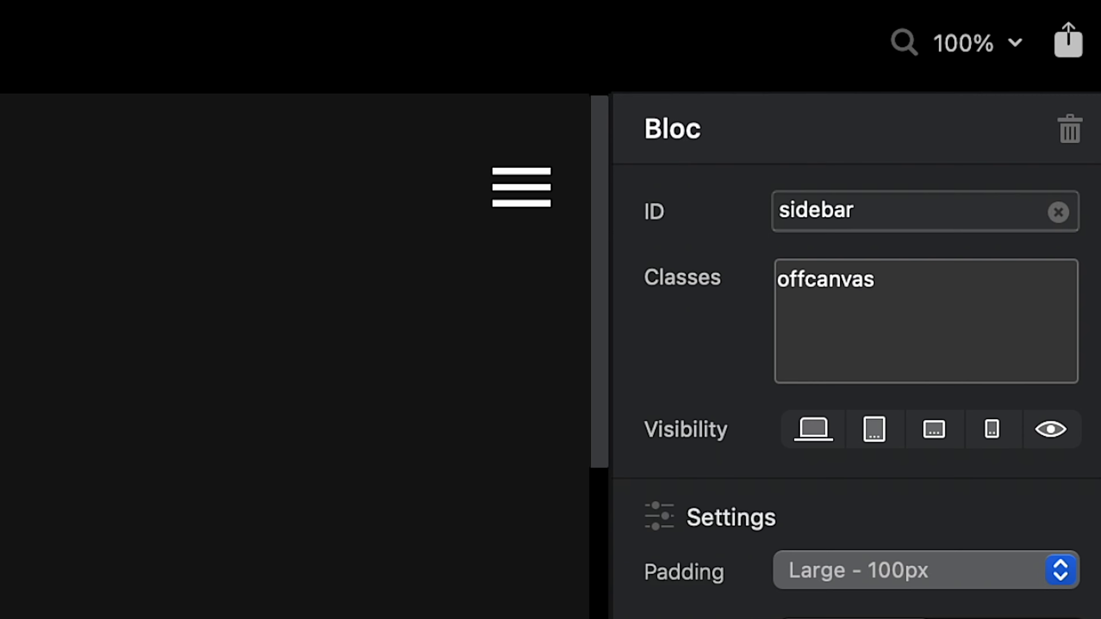
key(Return)
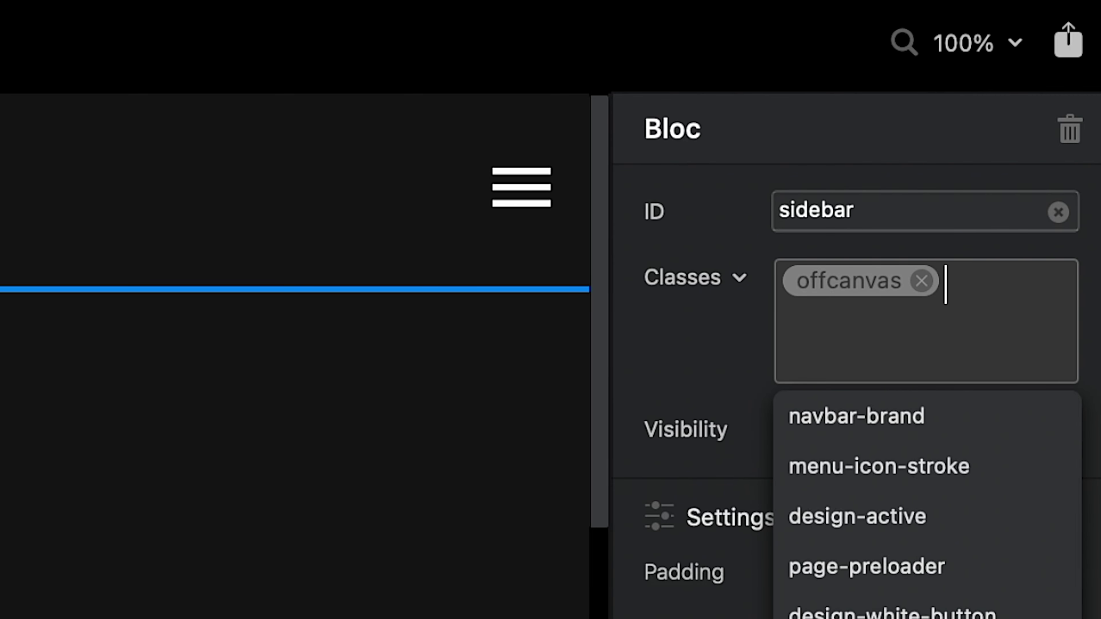
text(offcanvas-)
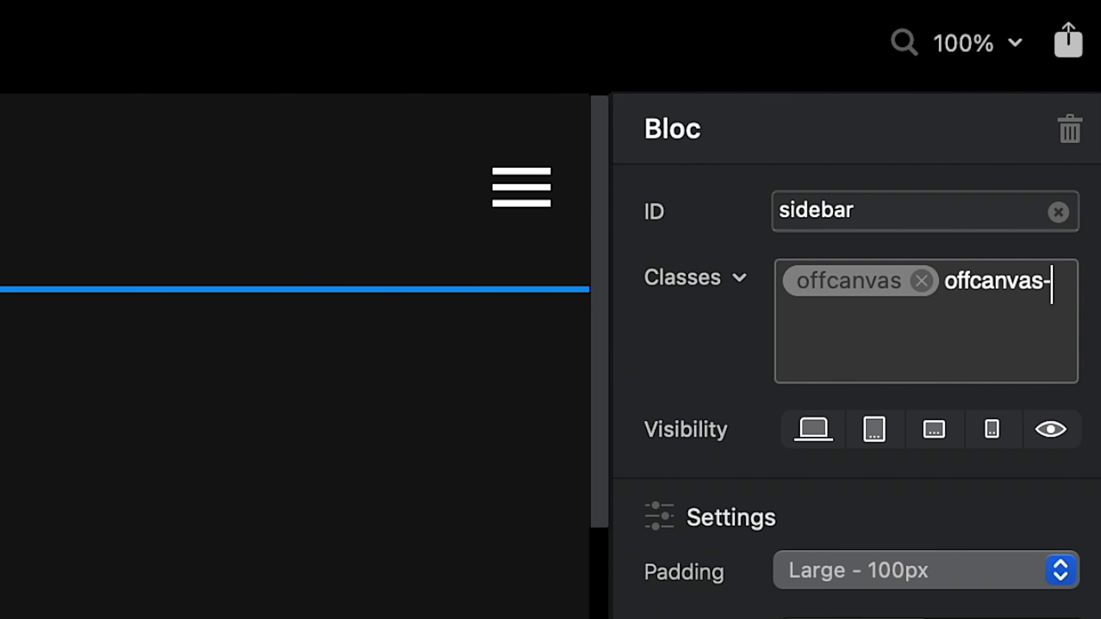
text(end)
key(Return)
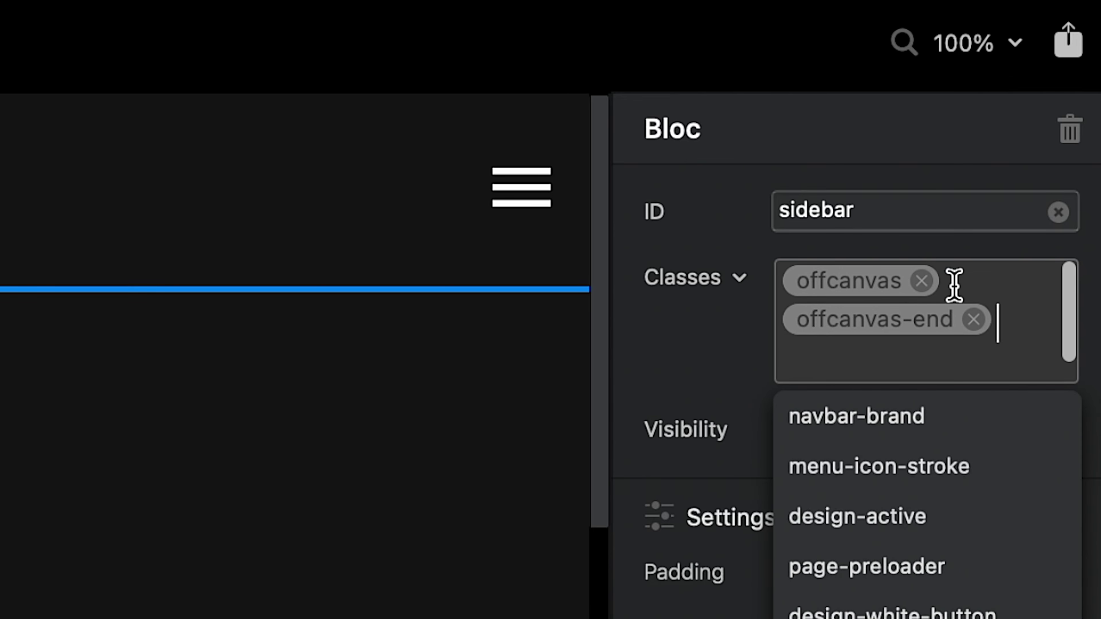
- Reorder the sidebar bloc's classes so that offcanvas-end comes before offcanvas
click(849, 280)
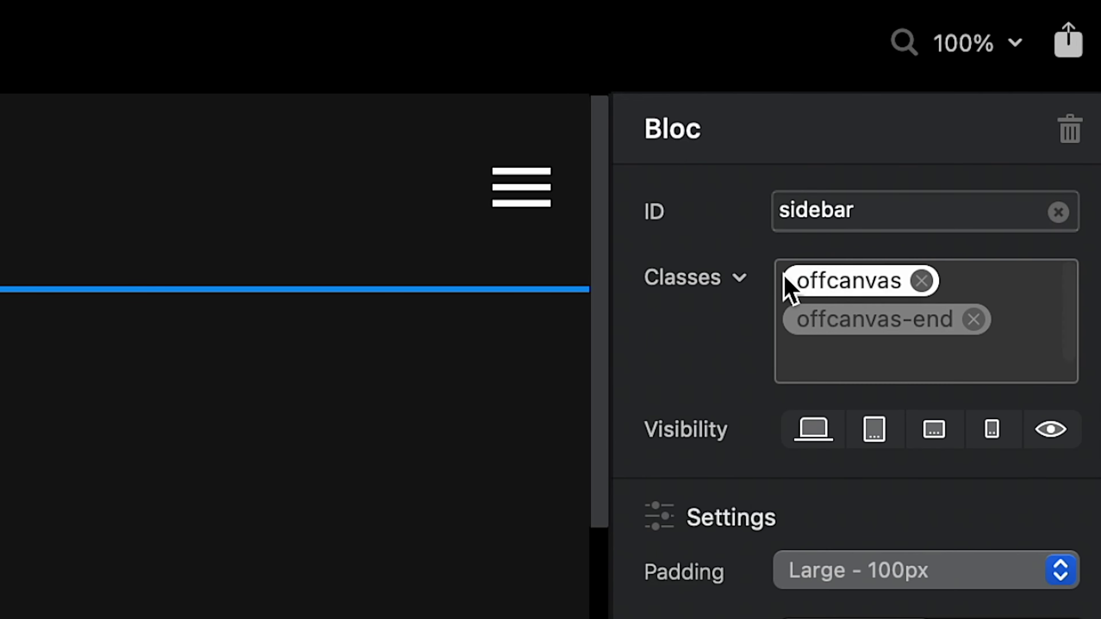
drag(910, 291, 860, 303)
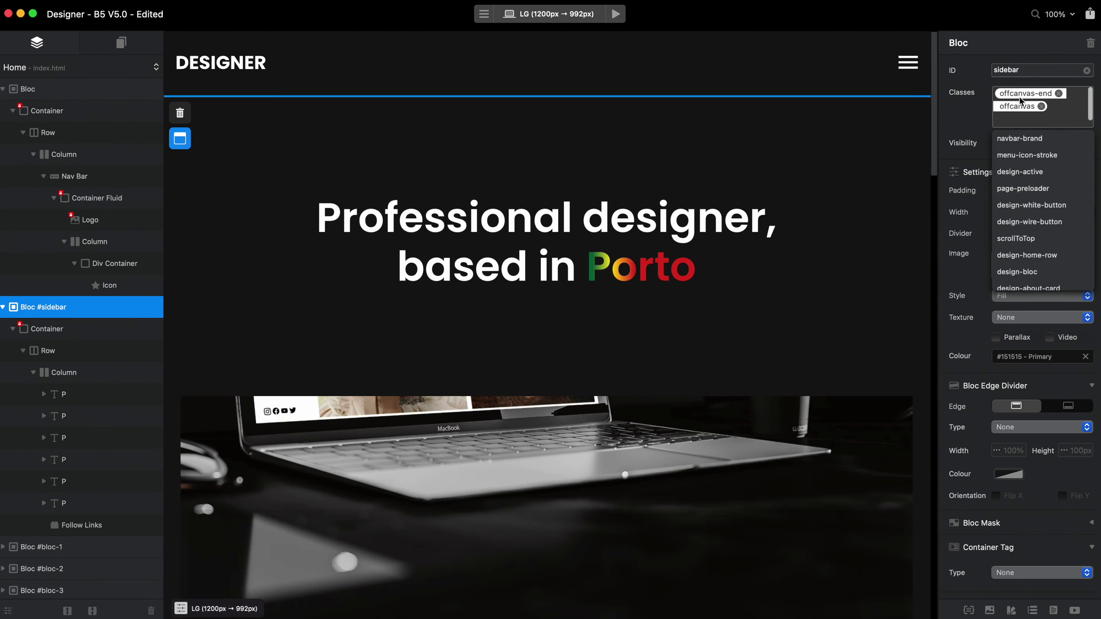
click(1041, 106)
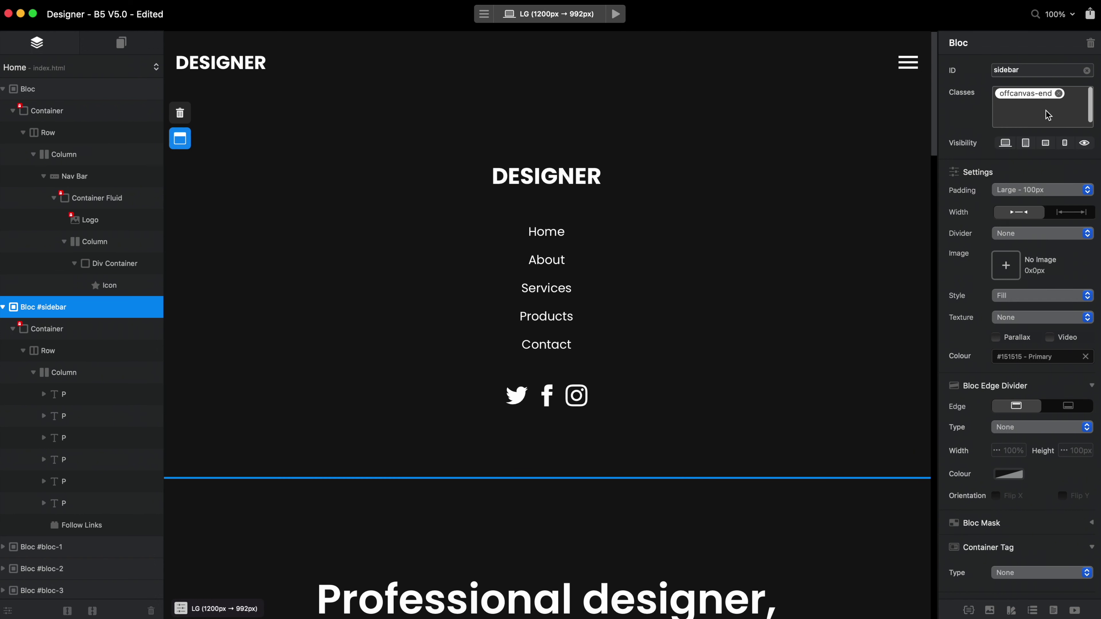
key(super+z)
click(1078, 114)
click(1066, 111)
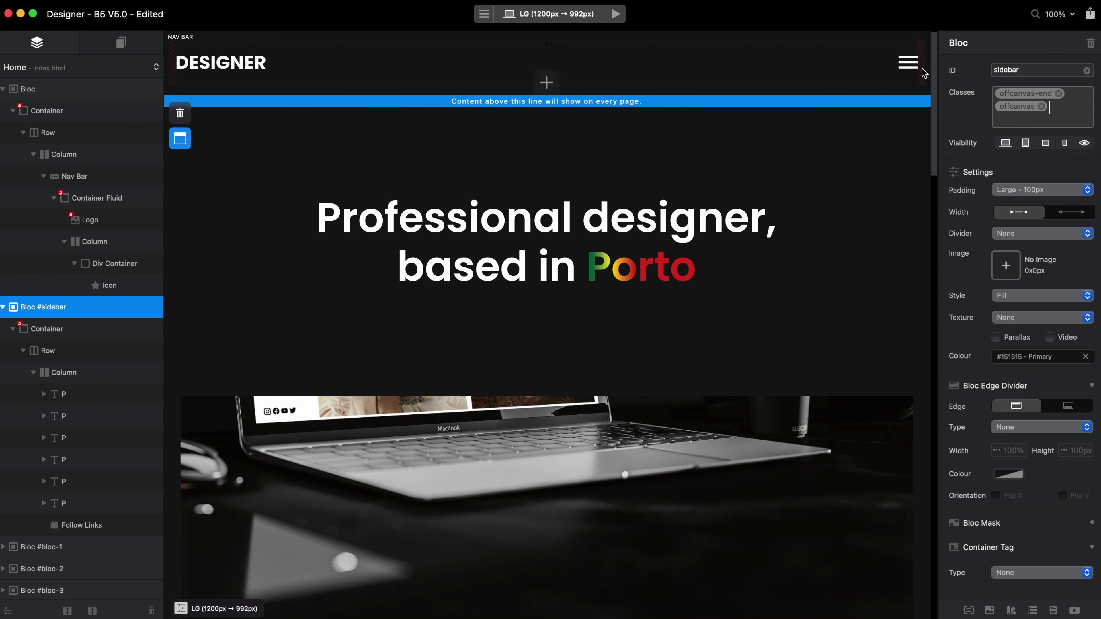
- Give the header menu icon a Navigate to URL interaction with # as the URL
click(909, 64)
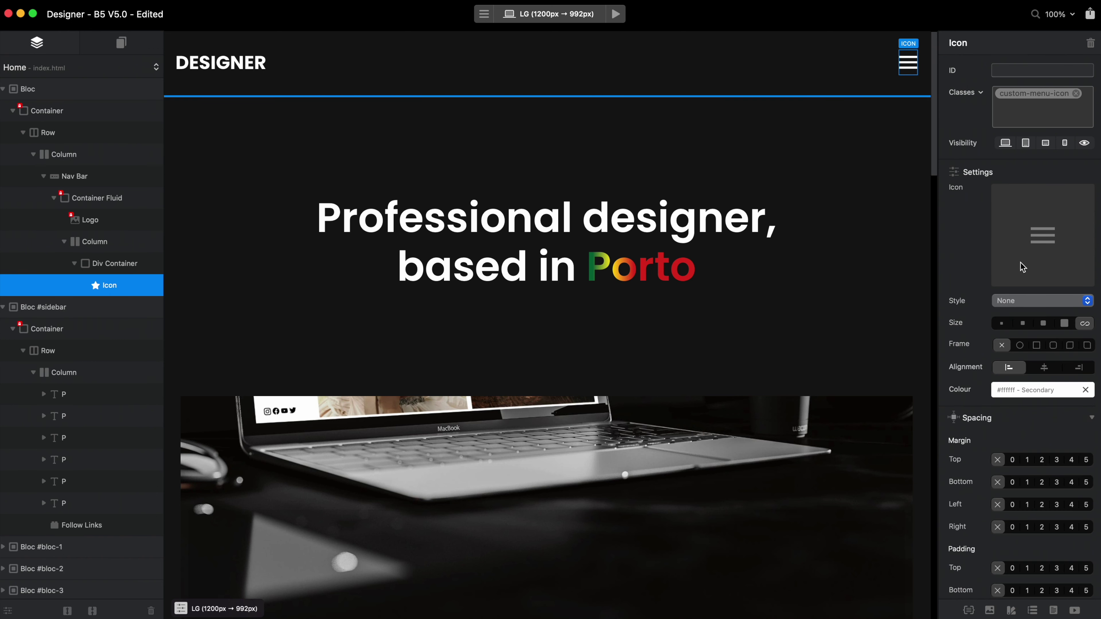
scroll(997, 386, down, 10)
click(1010, 380)
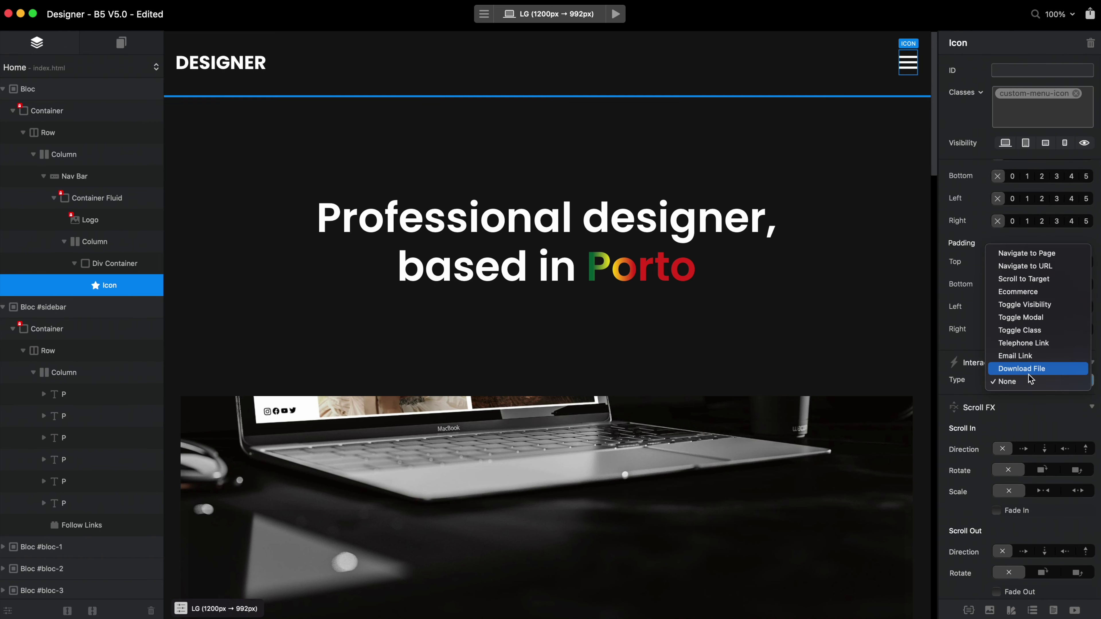
click(1049, 266)
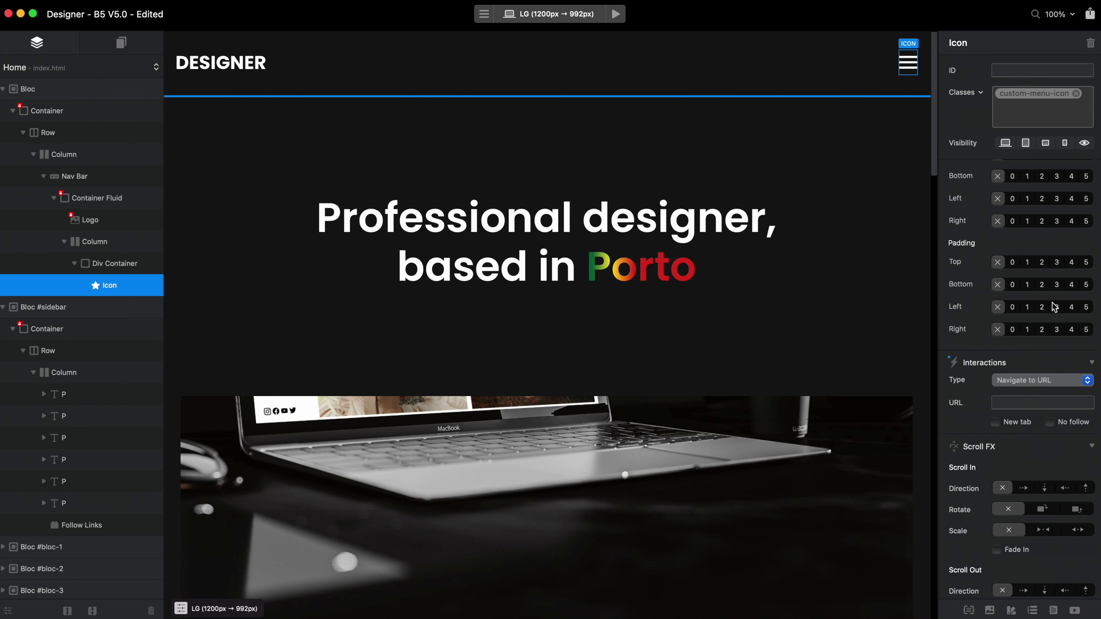
click(1038, 401)
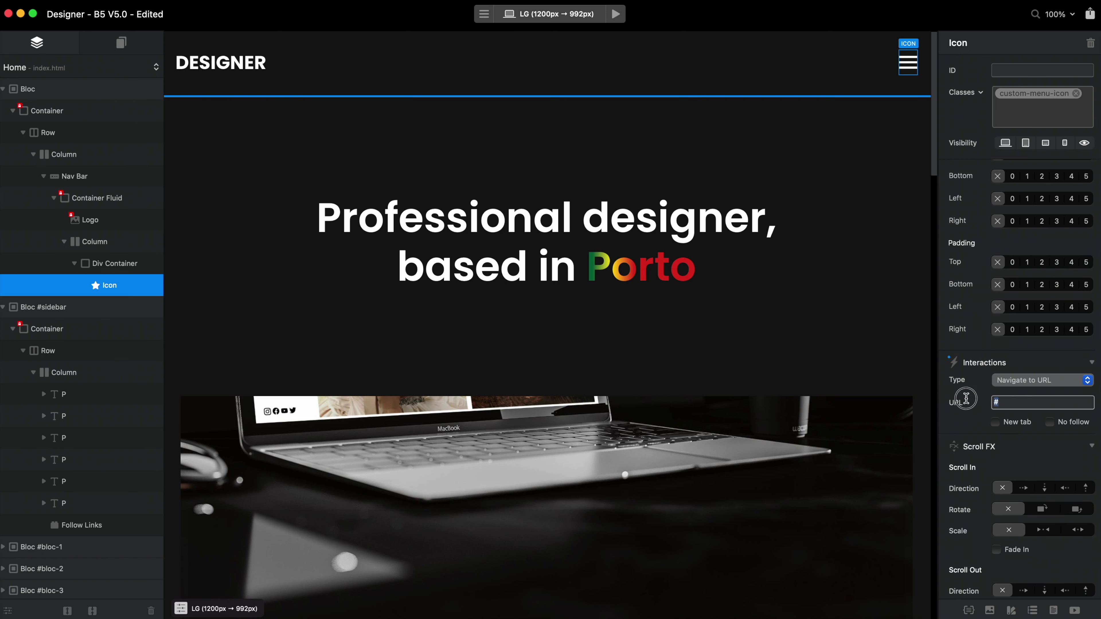
double_click(1020, 399)
- Add the custom attribute data-bs-toggle with the value offcanvas to the header menu icon
scroll(1020, 398, down, 10)
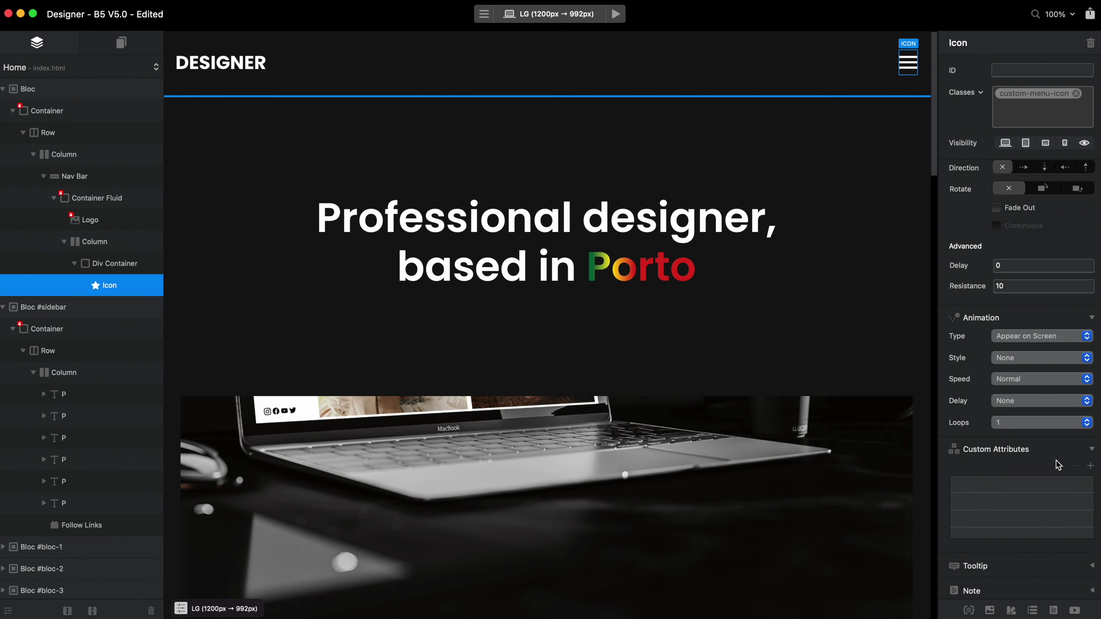
click(1090, 466)
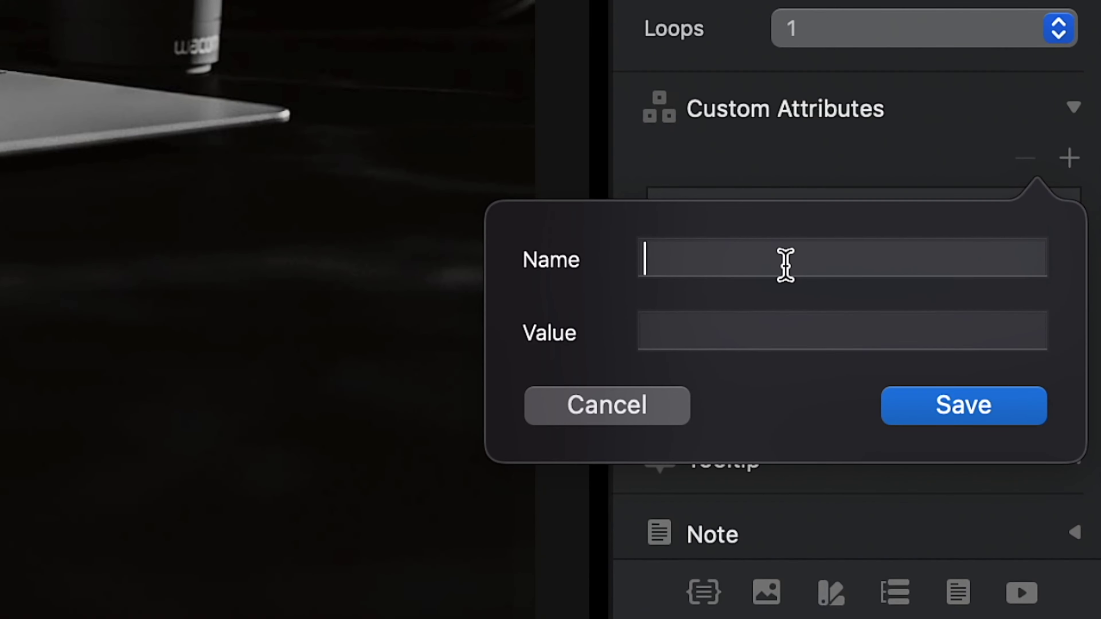
text(data-bs-)
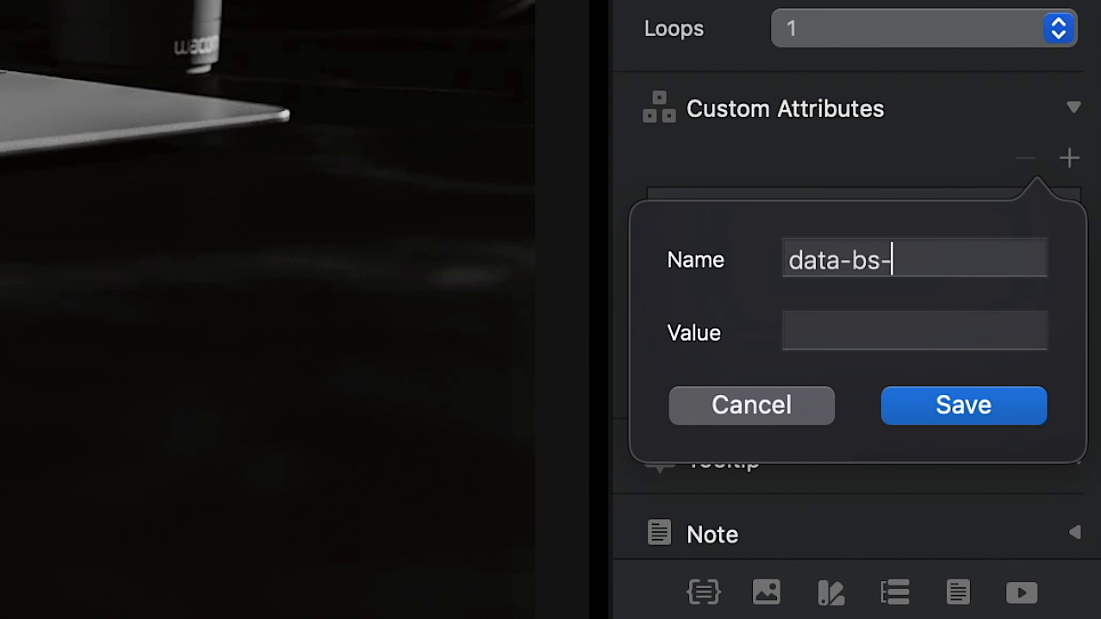
text(toggle)
click(790, 330)
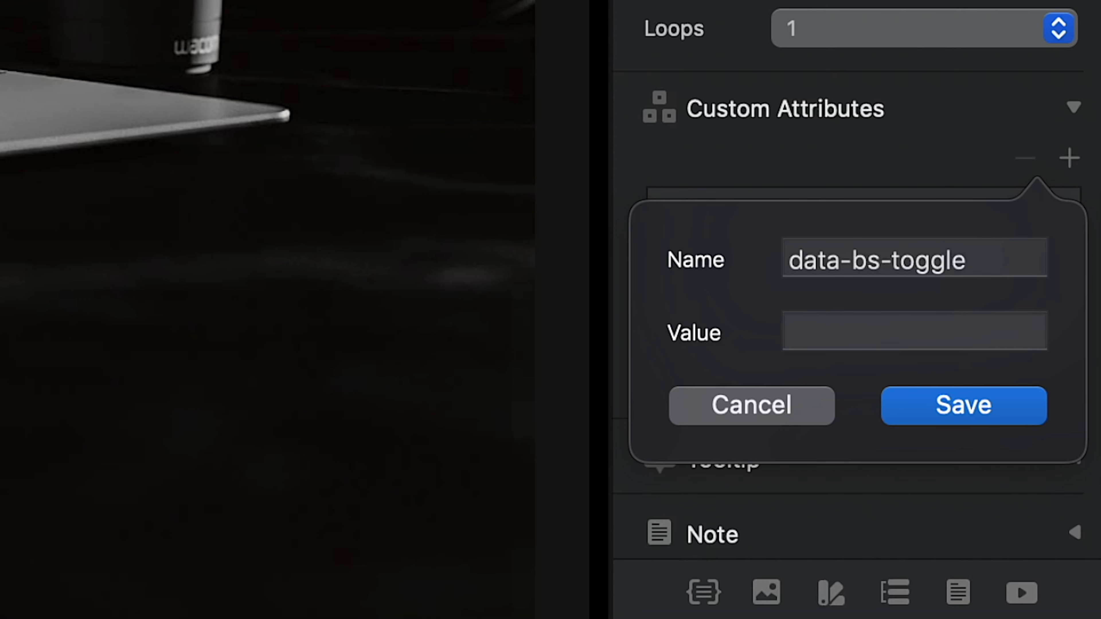
text(offcanvas)
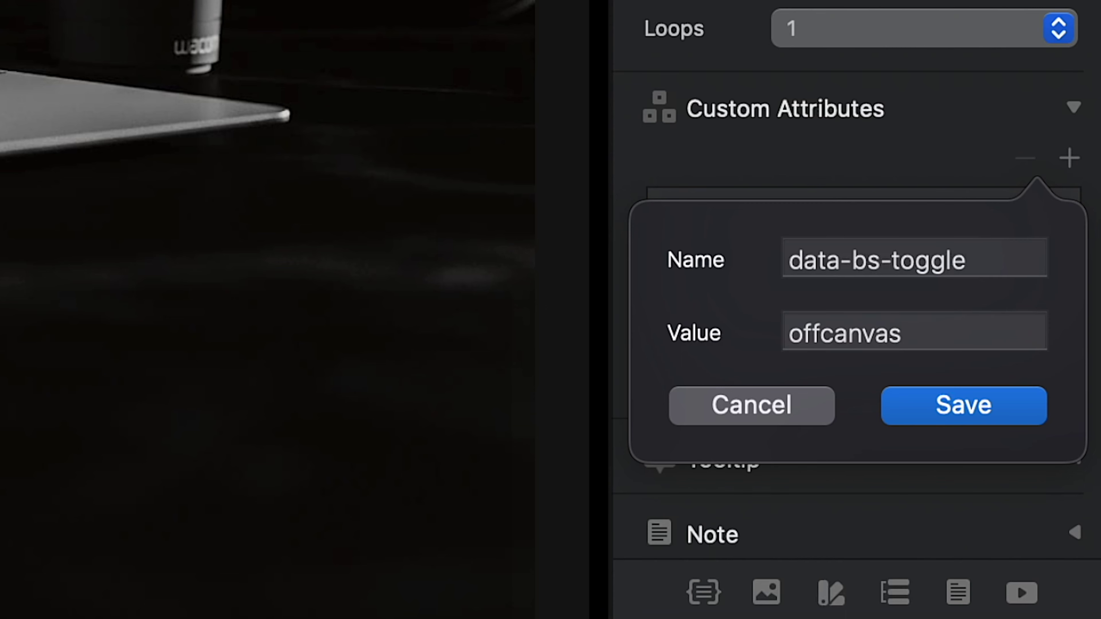
key(Return)
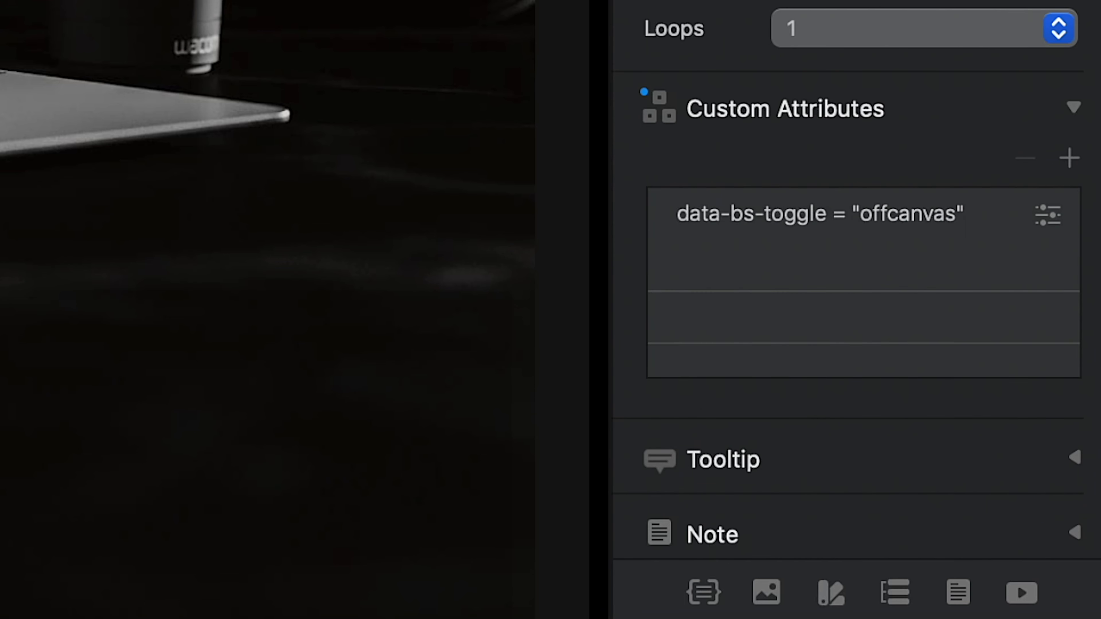
click(1071, 159)
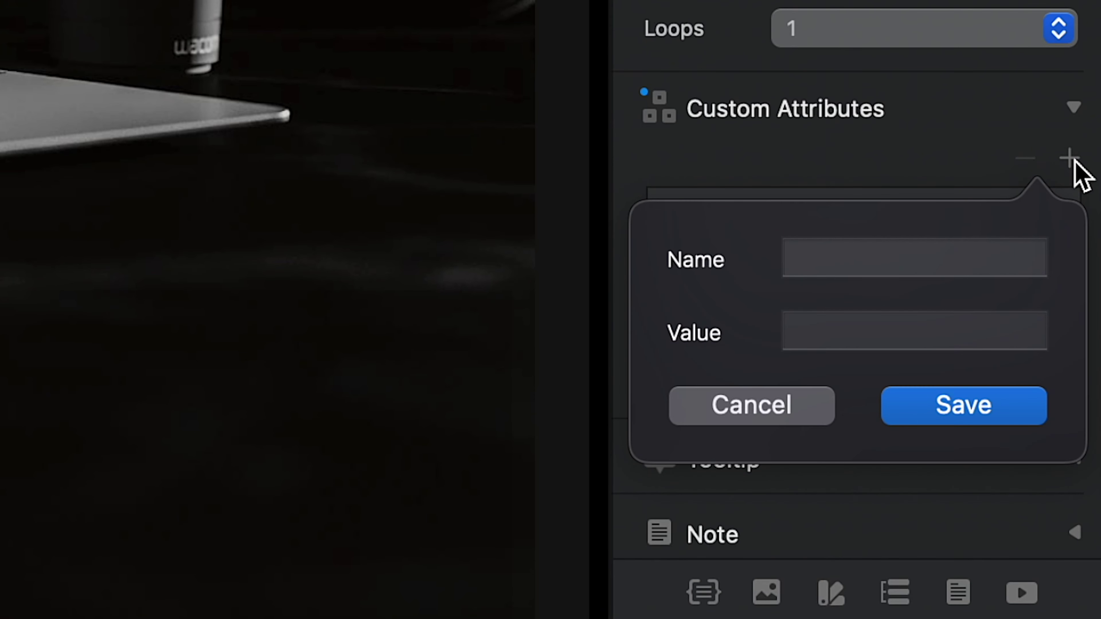
text(data-bs-)
text(target)
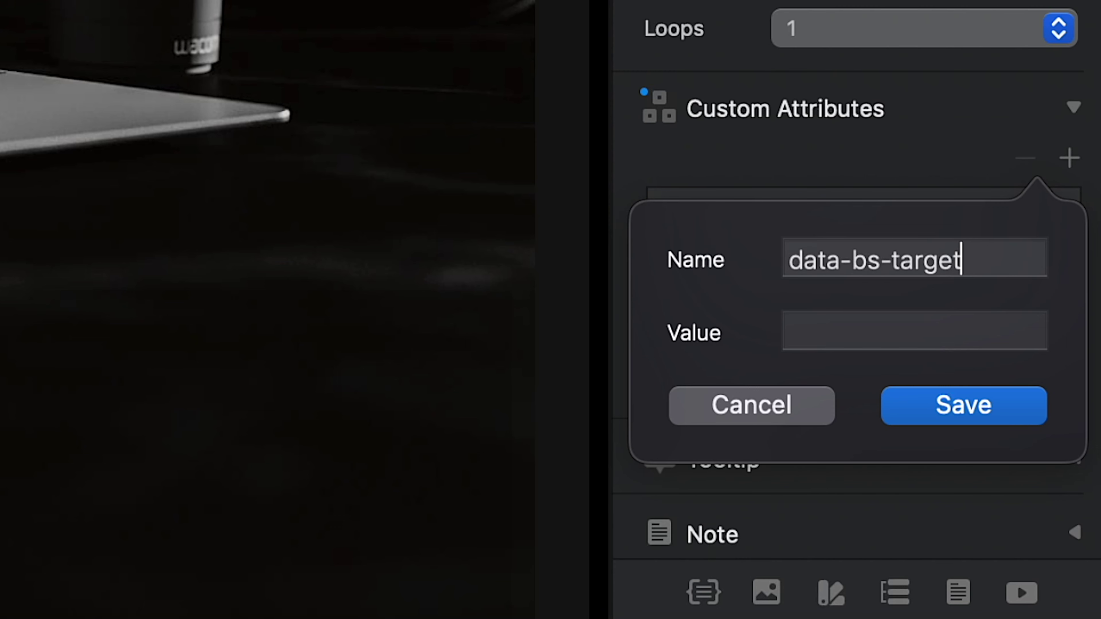
key(Tab)
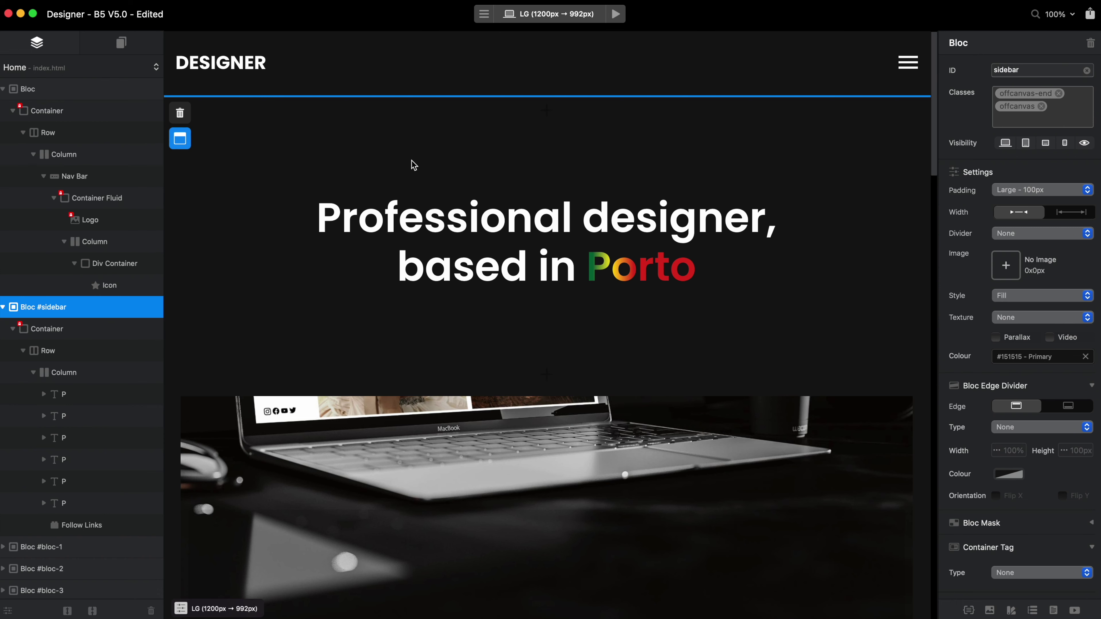
- Add the custom attribute data-bs-target with the value #sidebar to the header menu icon
click(908, 63)
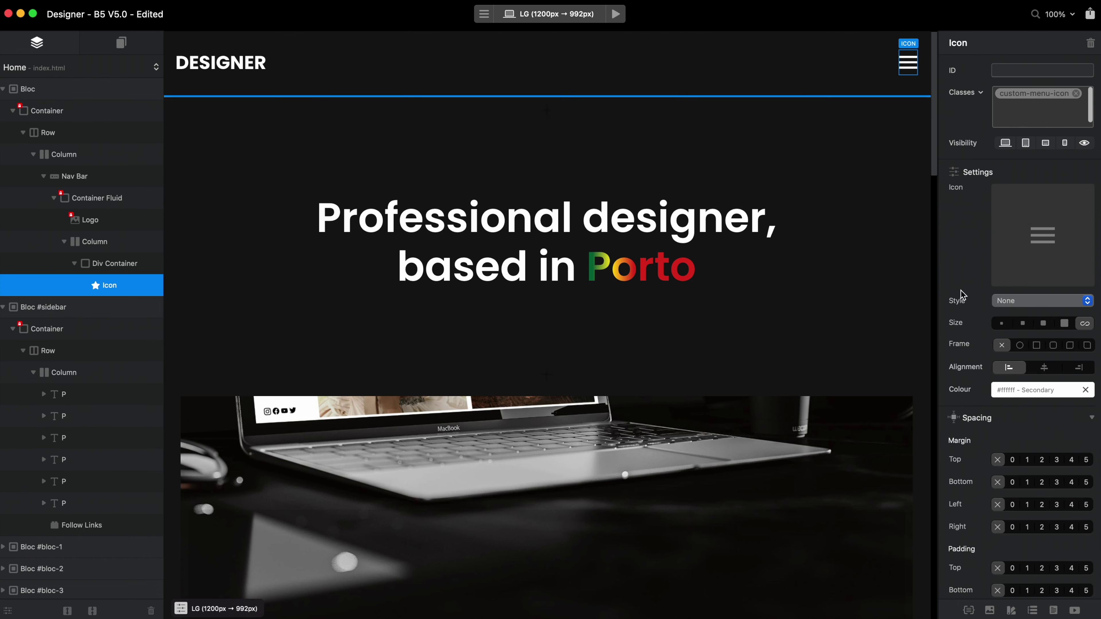
scroll(1078, 444, down, 10)
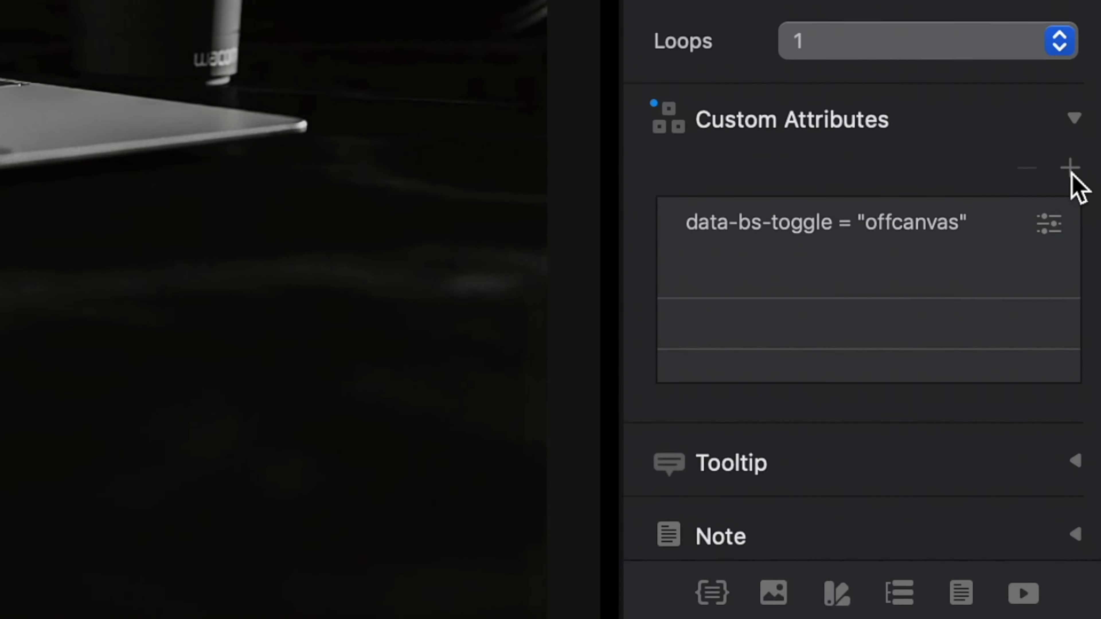
click(1086, 464)
text(data-bs-)
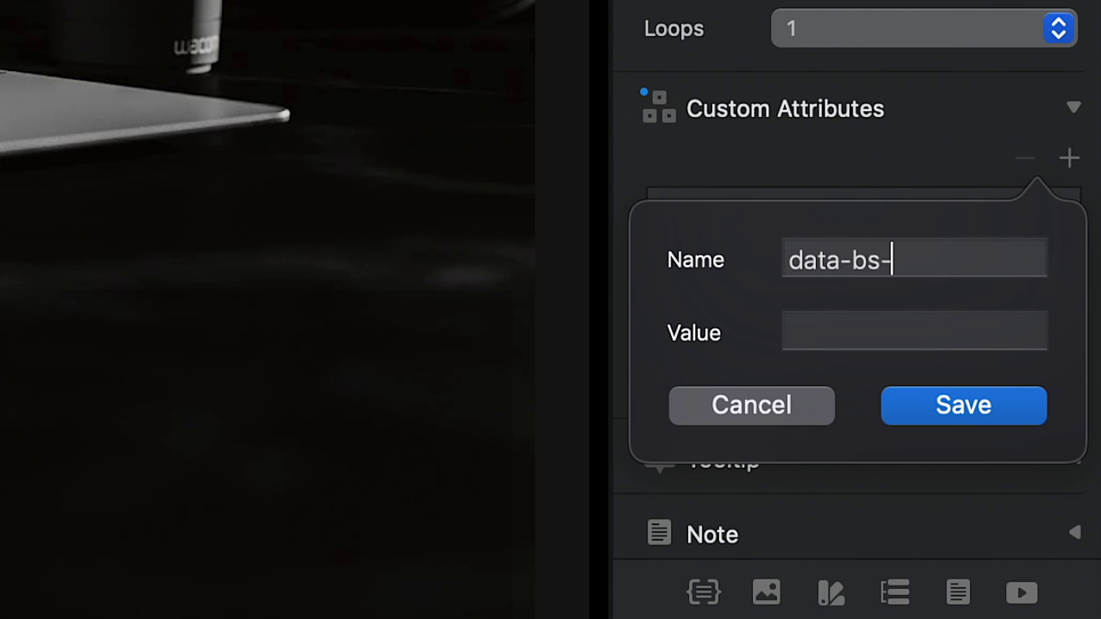
text(target)
key(Tab)
text(#sdi)
key(BackSpace)
key(BackSpace)
text(idebart)
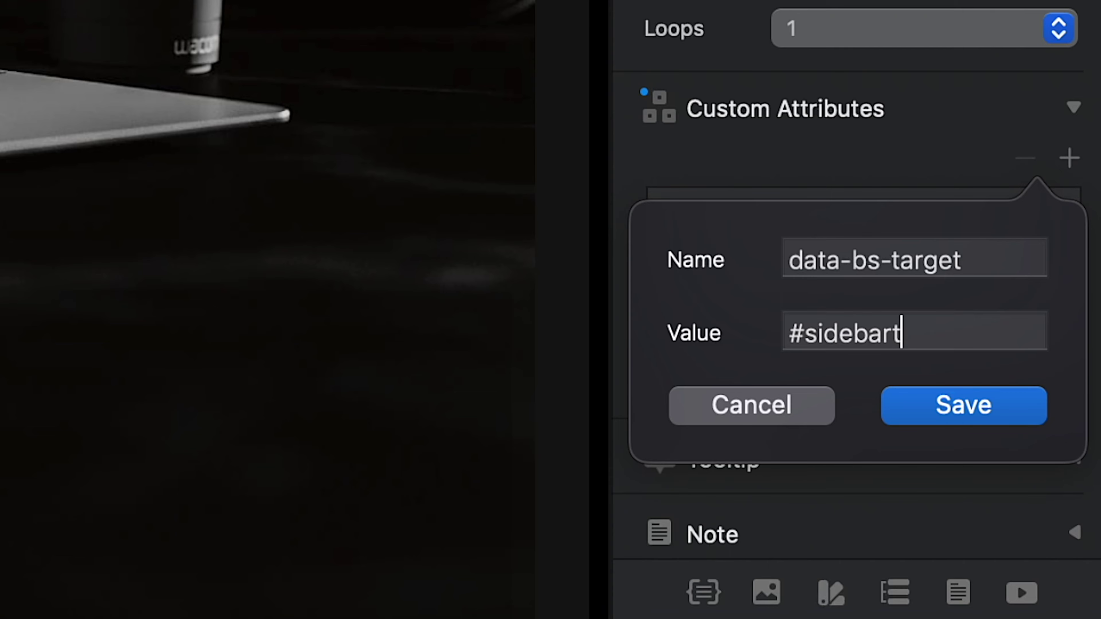
key(BackSpace)
key(Return)
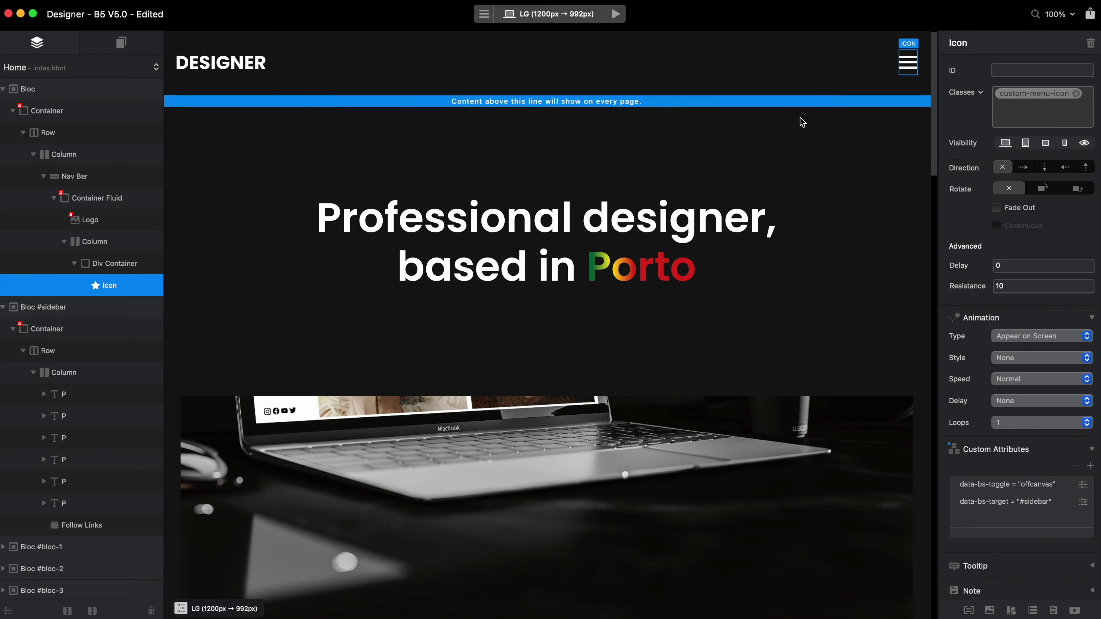
- Preview the page and test the offcanvas menu with the header menu icon
click(617, 12)
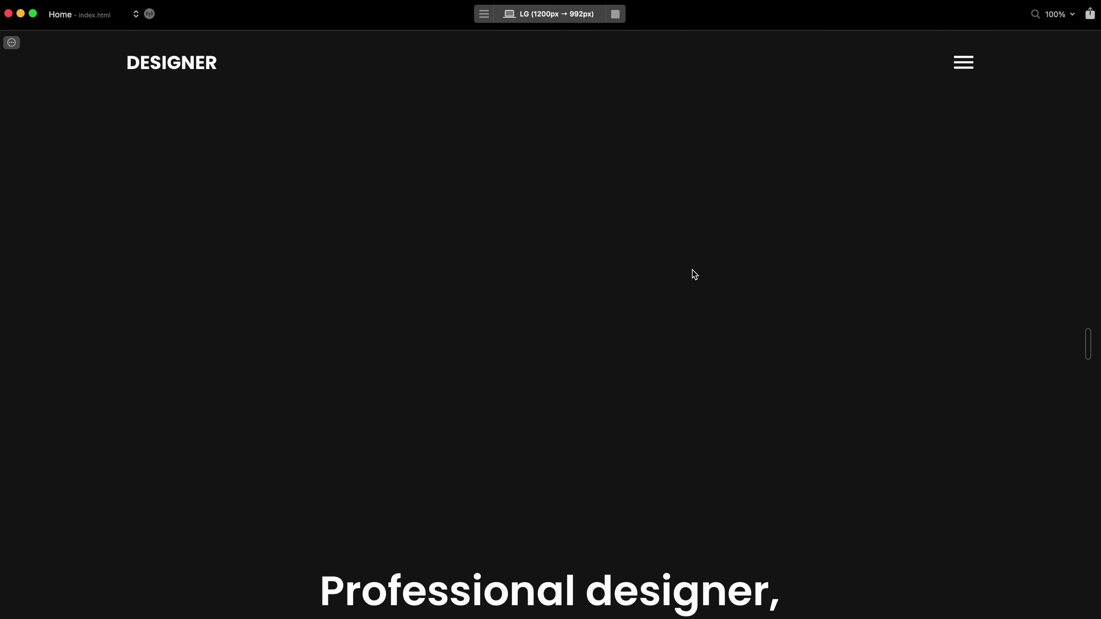
scroll(695, 275, down, 10)
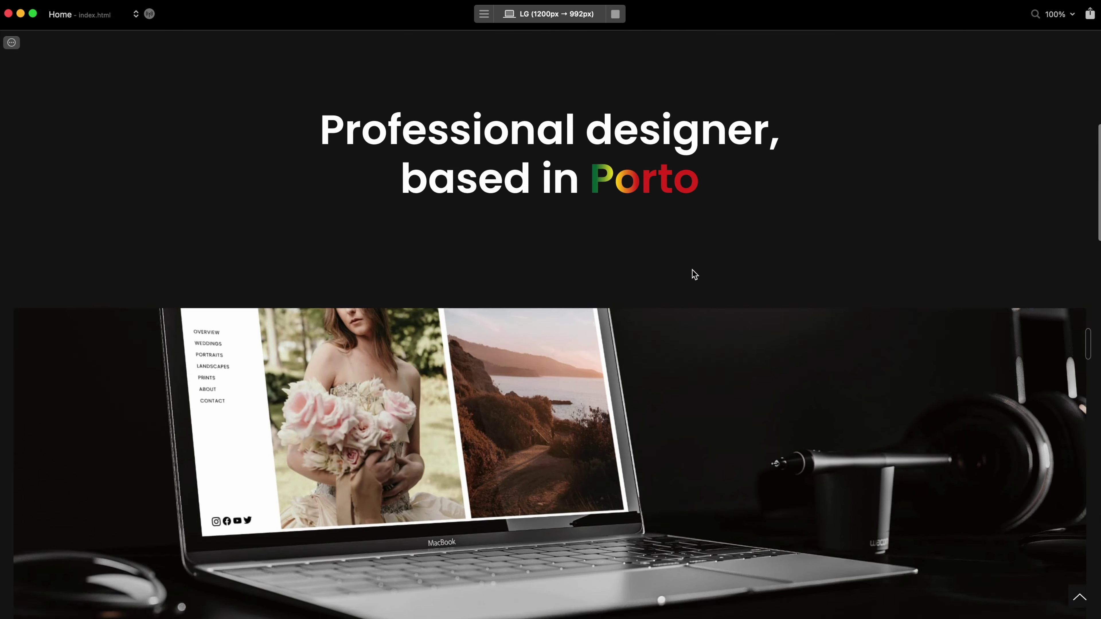
scroll(693, 273, up, 10)
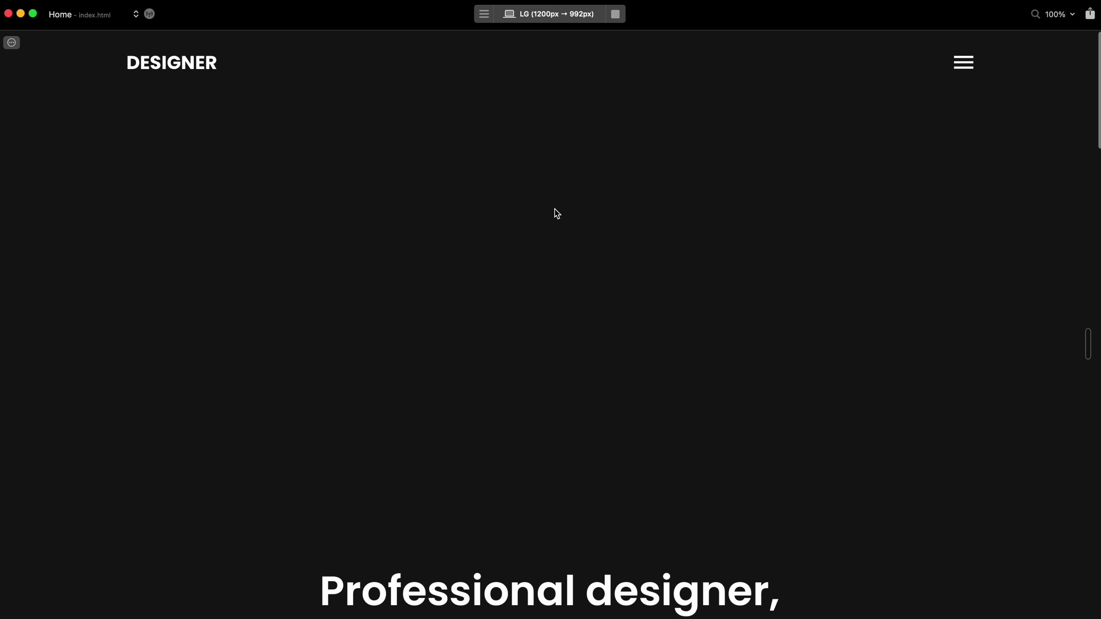
click(964, 63)
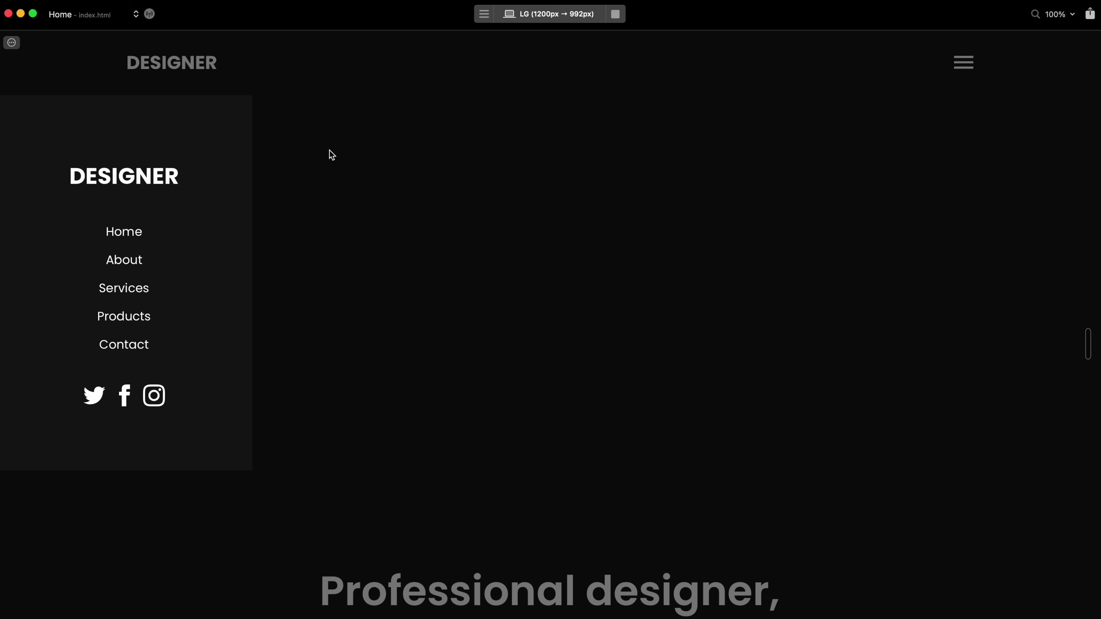
click(966, 64)
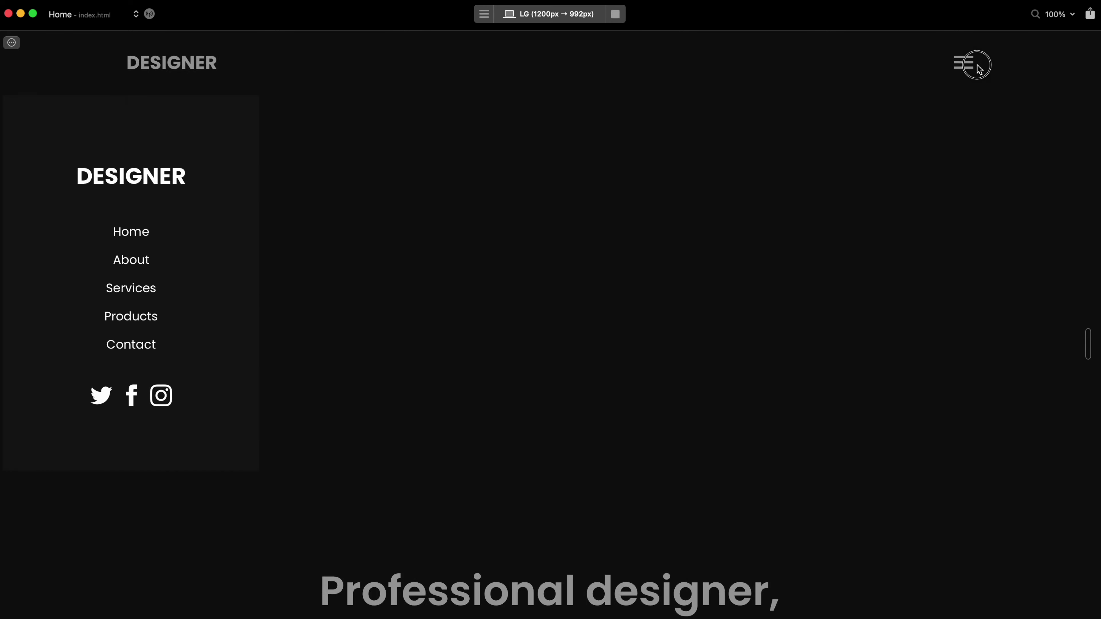
- Open and close the offcanvas menu repeatedly with the header menu icon, and leave the preview
click(969, 64)
click(970, 64)
click(970, 63)
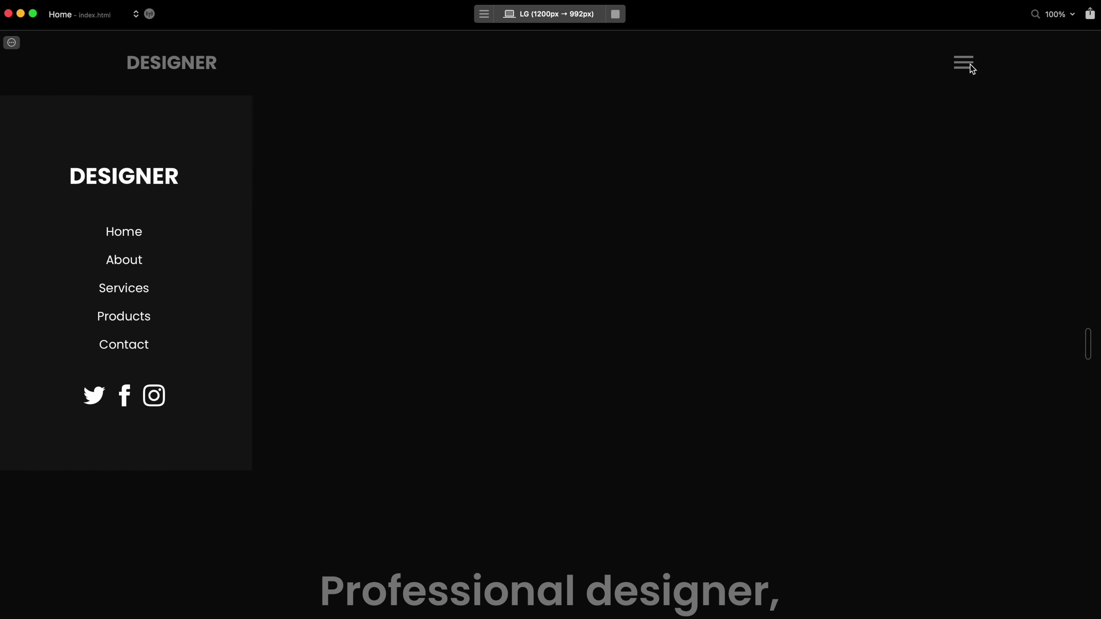
click(970, 64)
click(970, 63)
click(970, 63)
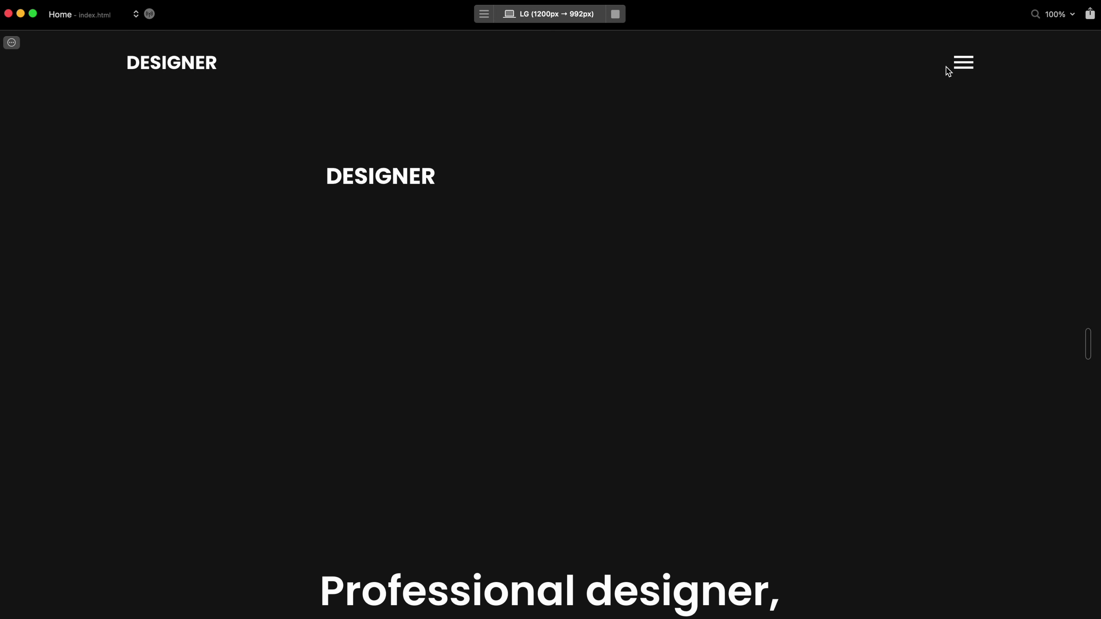
click(614, 14)
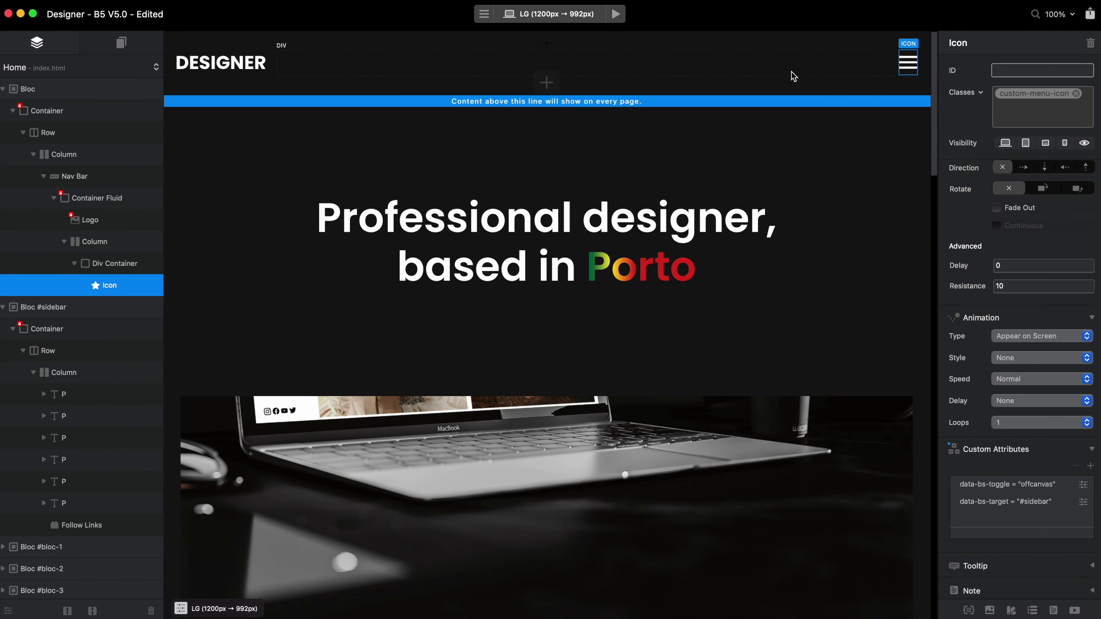
- Set the position of the sidebar bloc's offcanvas-end class to Fixed
click(790, 110)
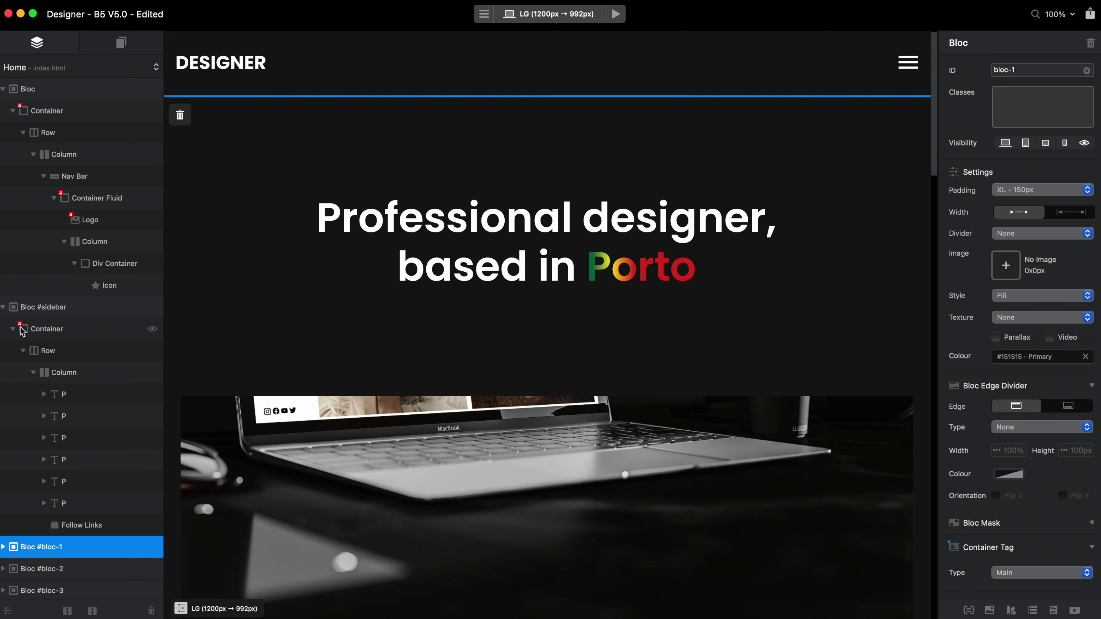
click(61, 308)
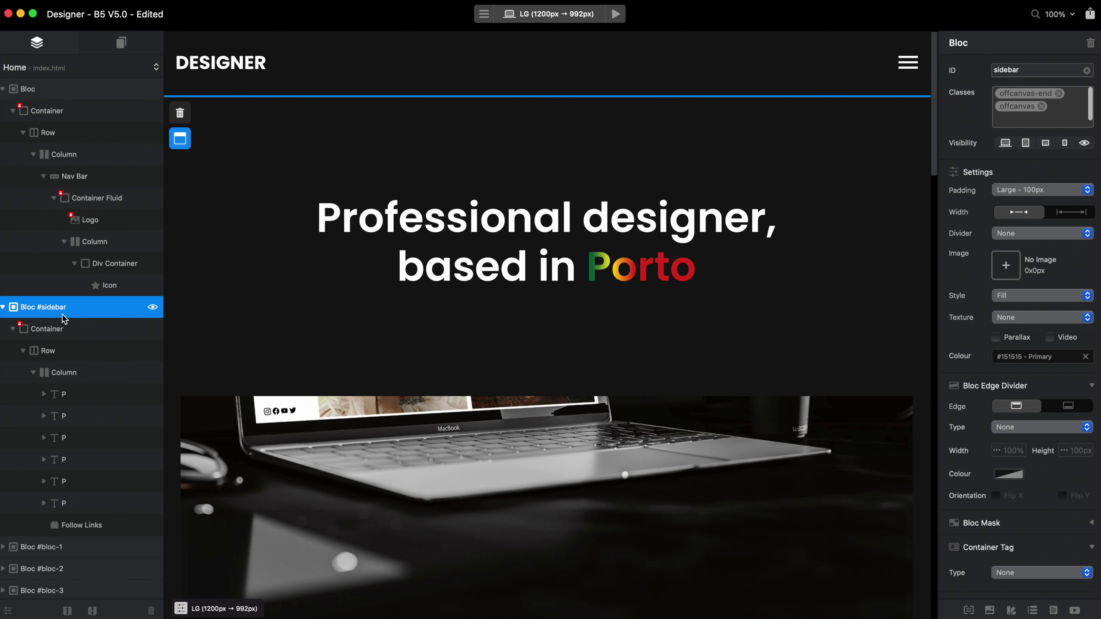
double_click(1033, 93)
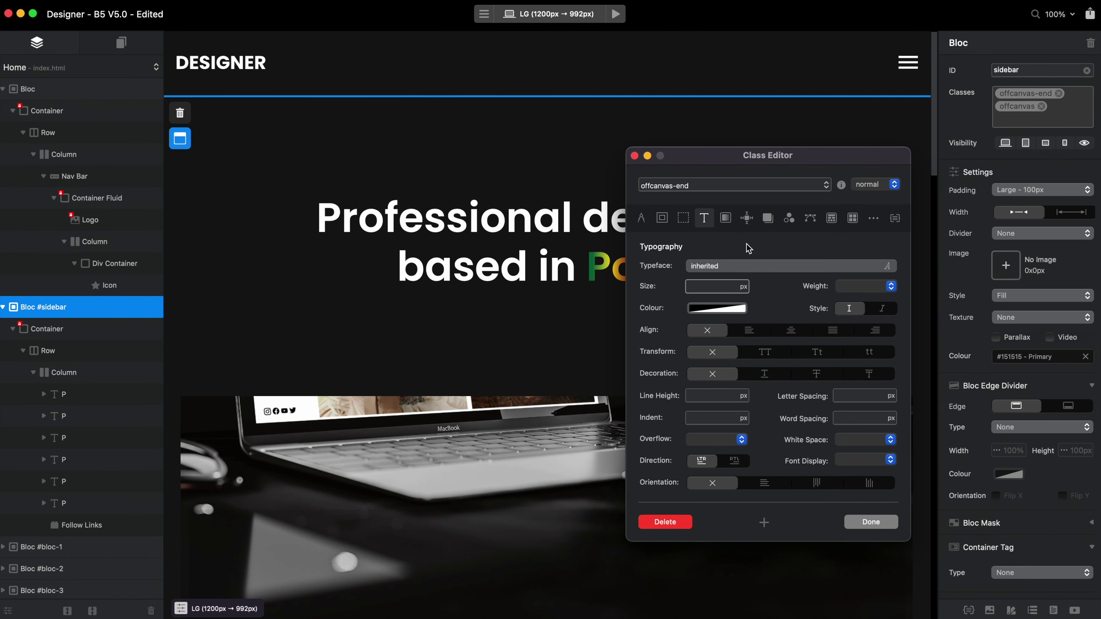
click(746, 217)
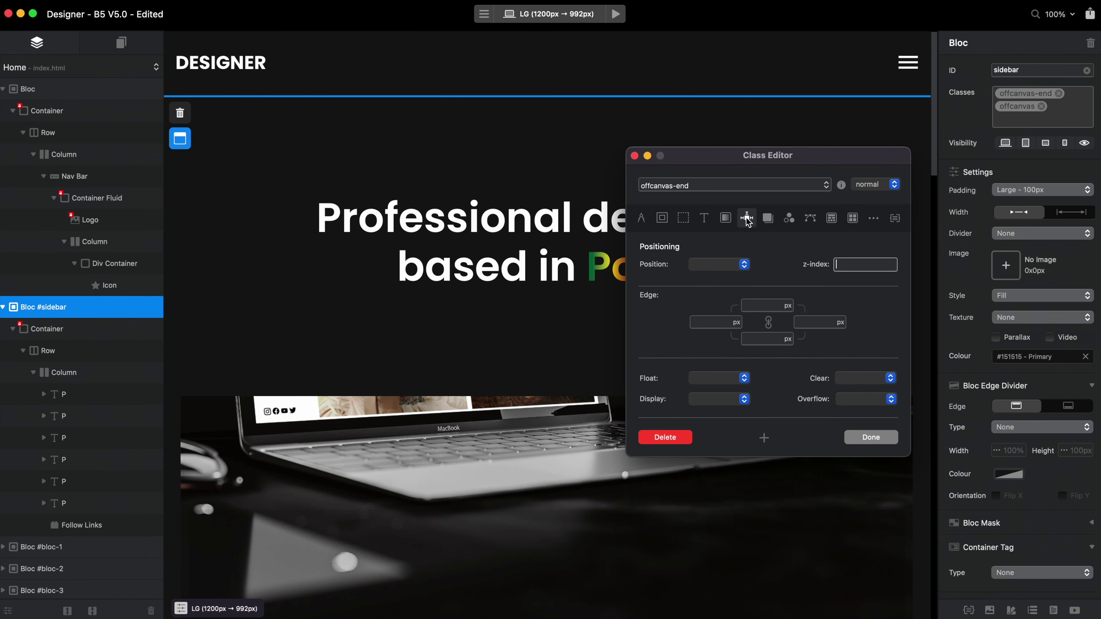
click(731, 273)
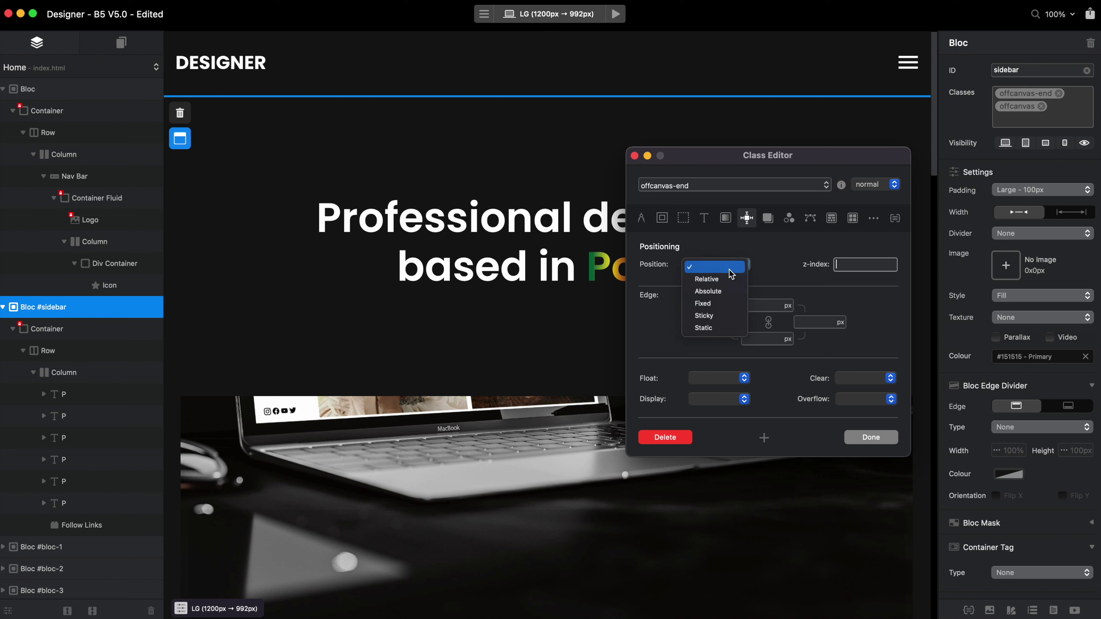
click(726, 304)
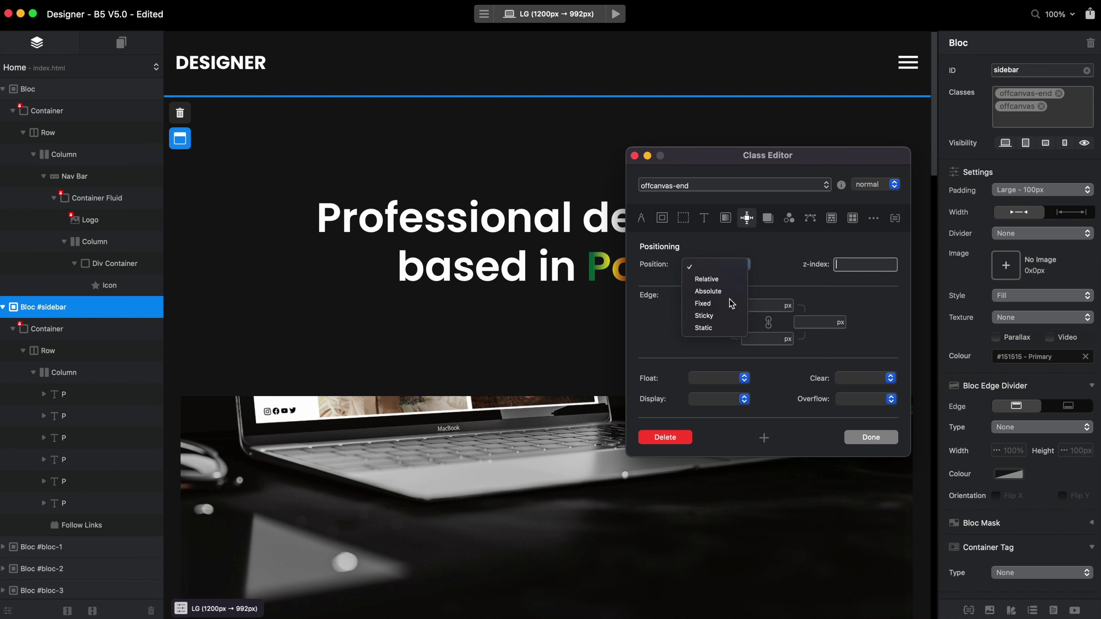
click(875, 437)
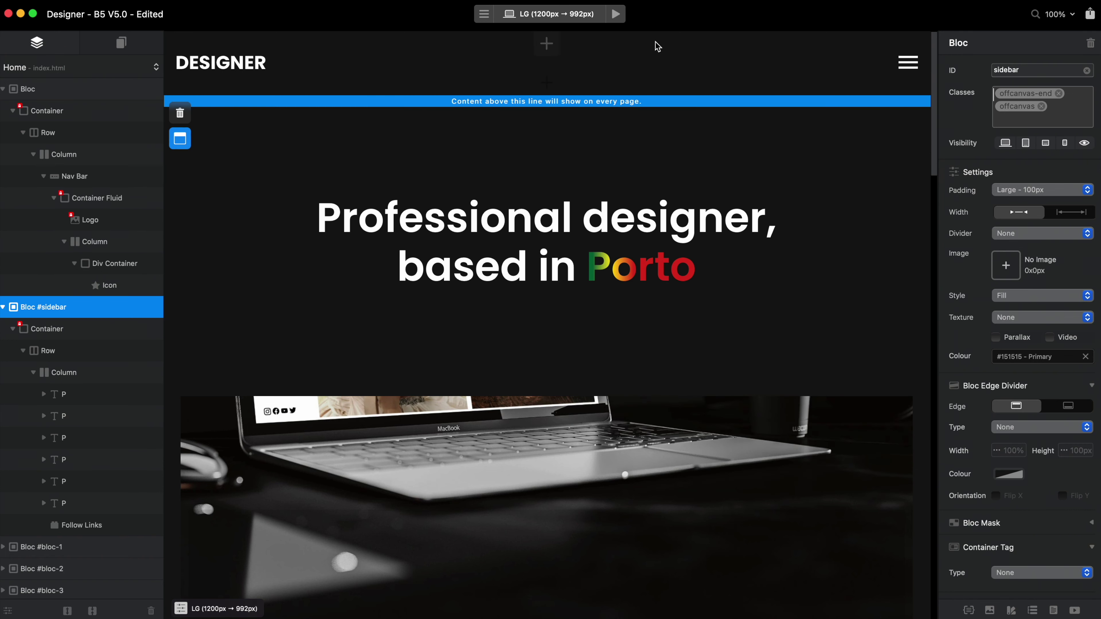
- Preview the page and check that the fixed sidebar opens from the header icon and closes by selecting outside it
click(622, 14)
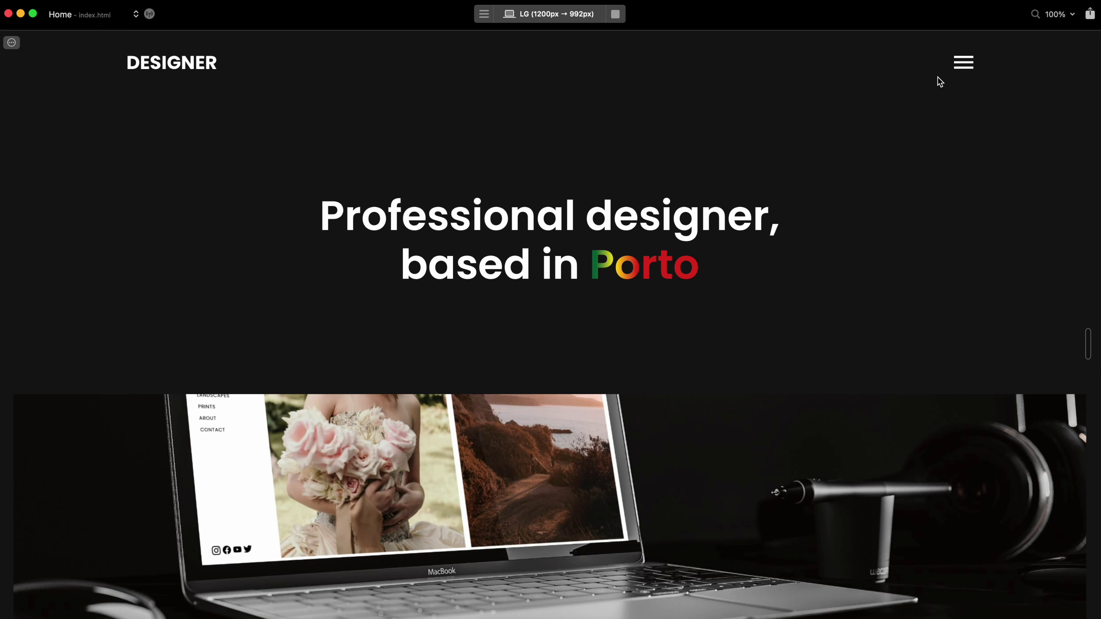
click(960, 64)
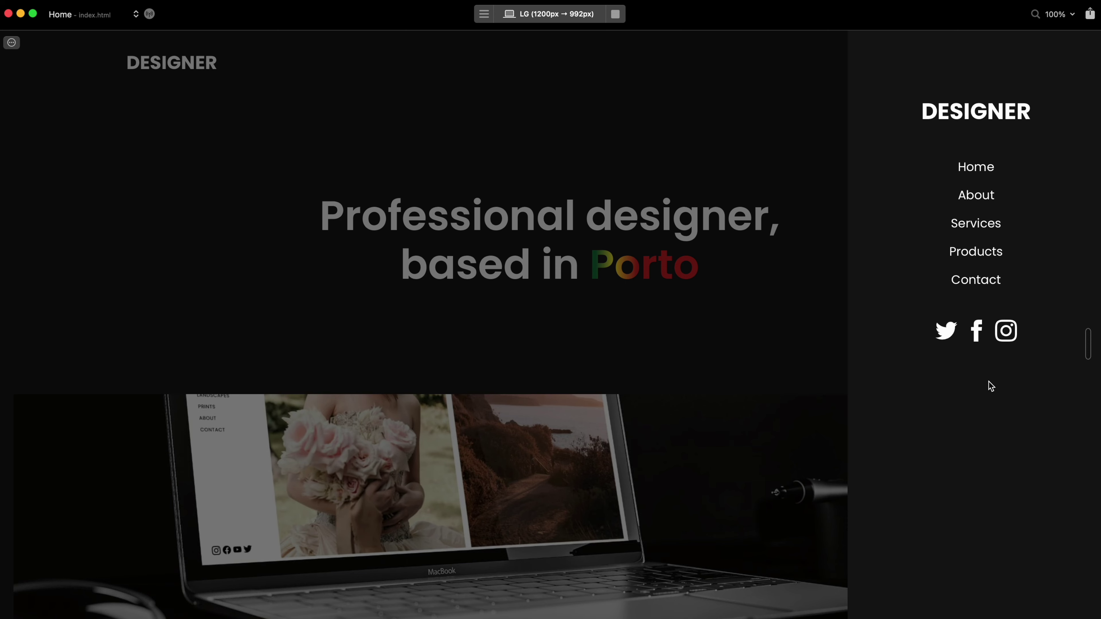
click(781, 100)
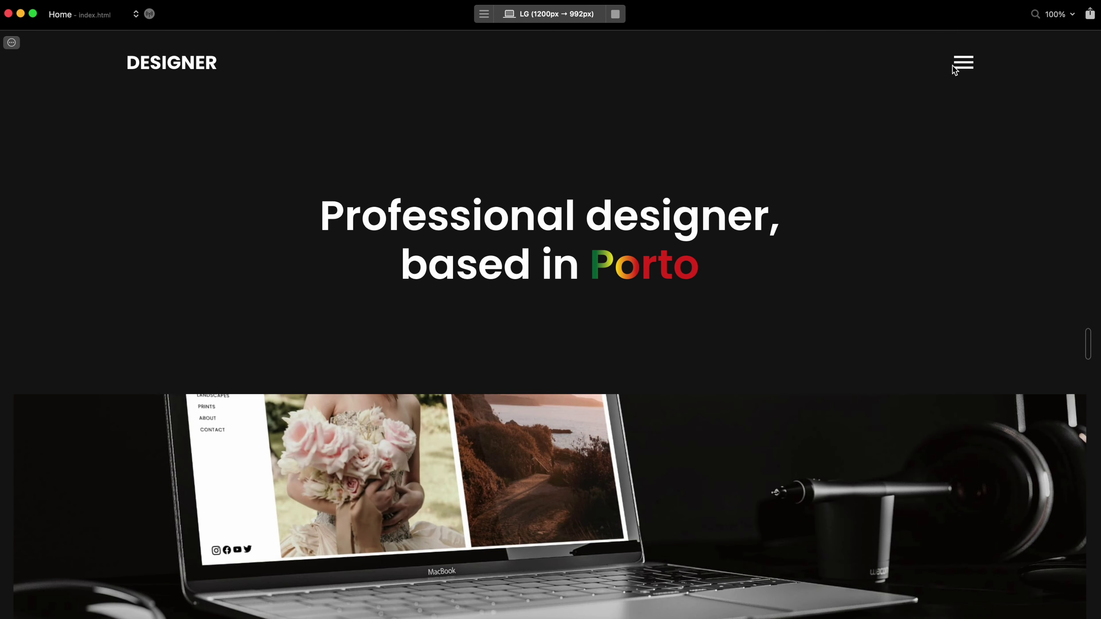
click(961, 64)
click(762, 104)
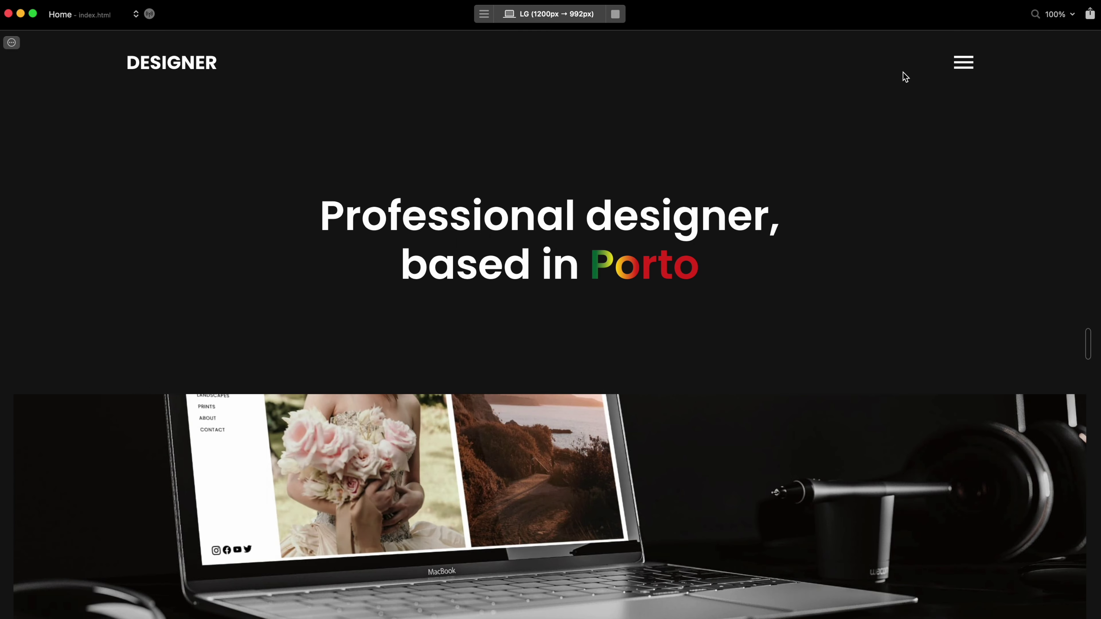
click(961, 64)
click(792, 93)
click(962, 63)
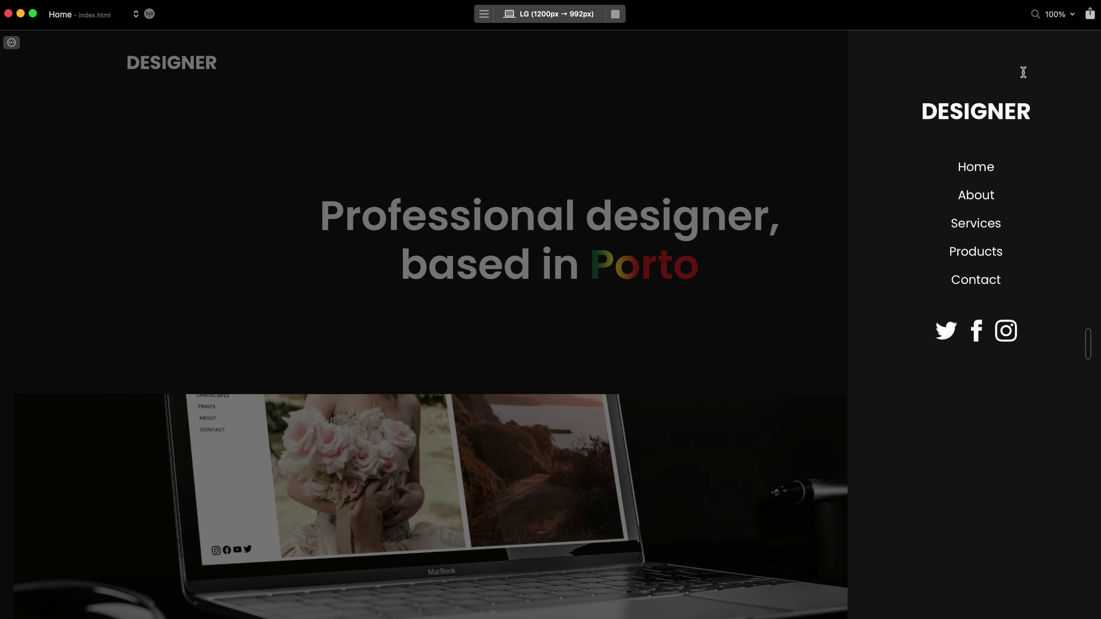
click(705, 54)
click(615, 14)
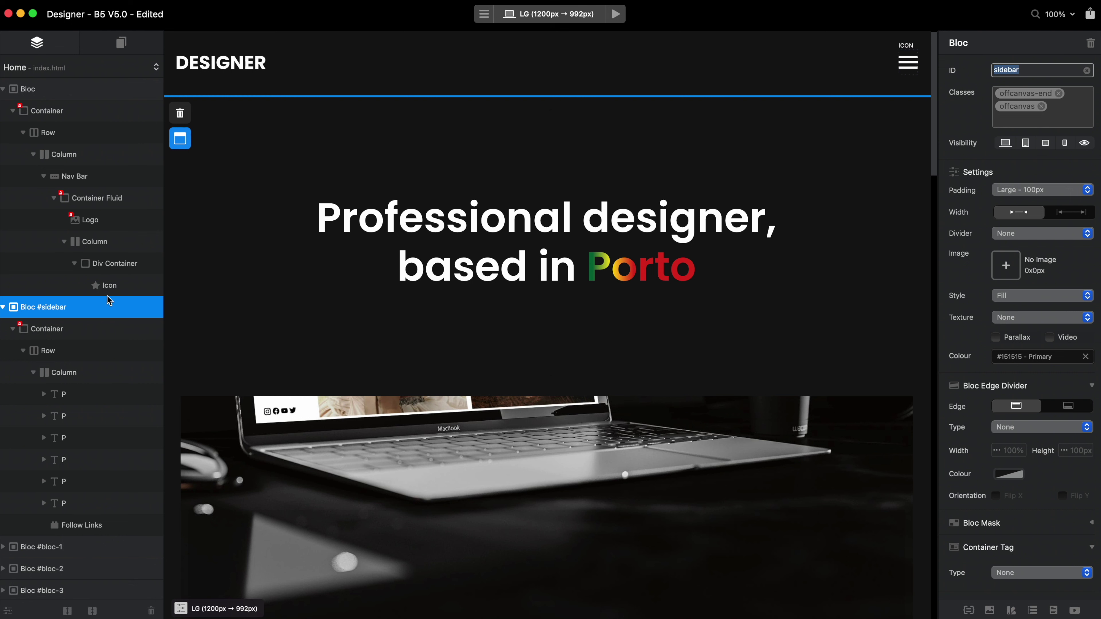
- Set the sidebar bloc's padding to None and check the opened menu in the preview
click(1021, 188)
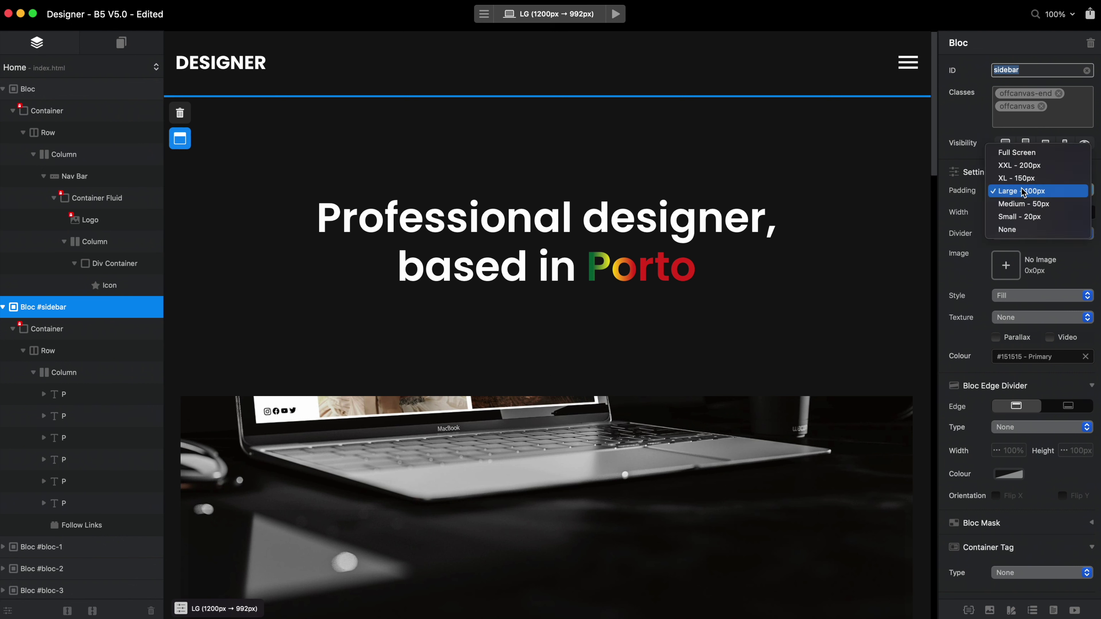
click(1030, 232)
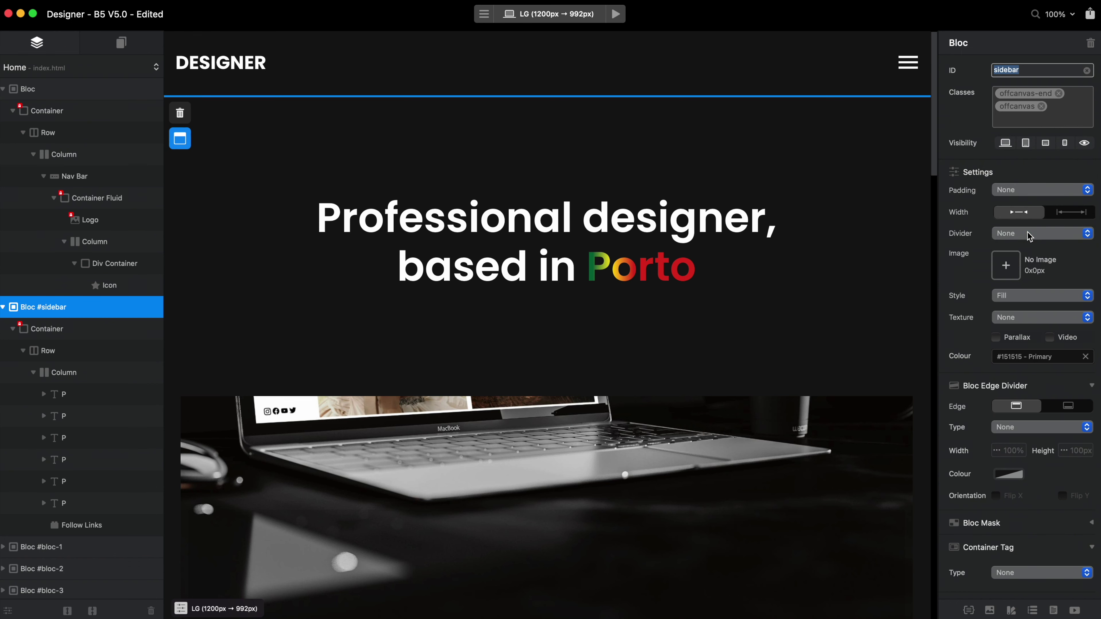
click(615, 14)
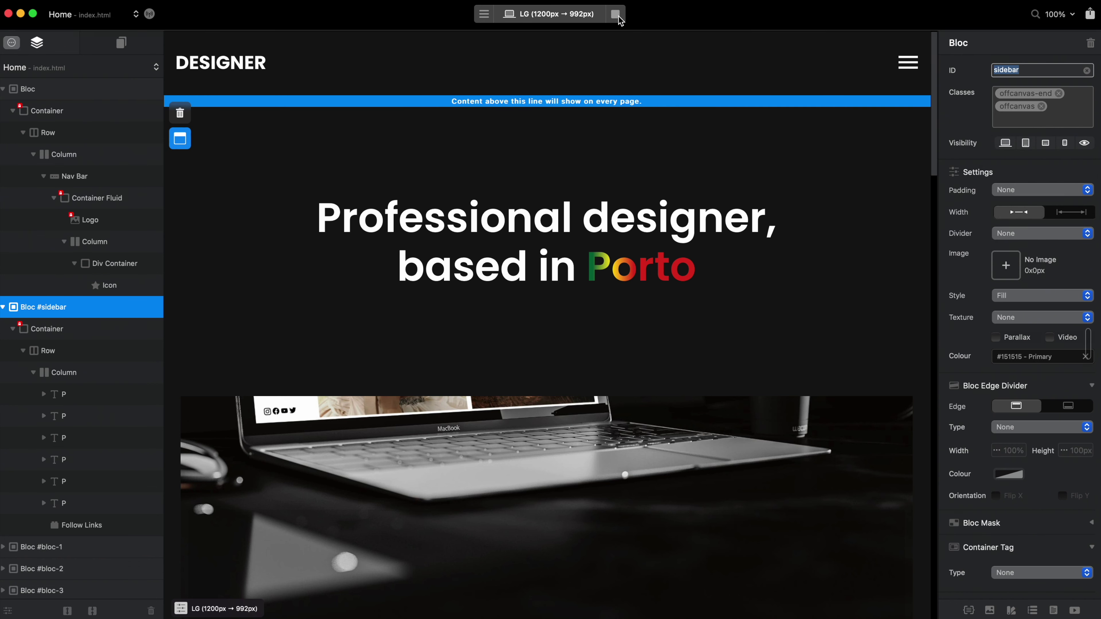
click(961, 64)
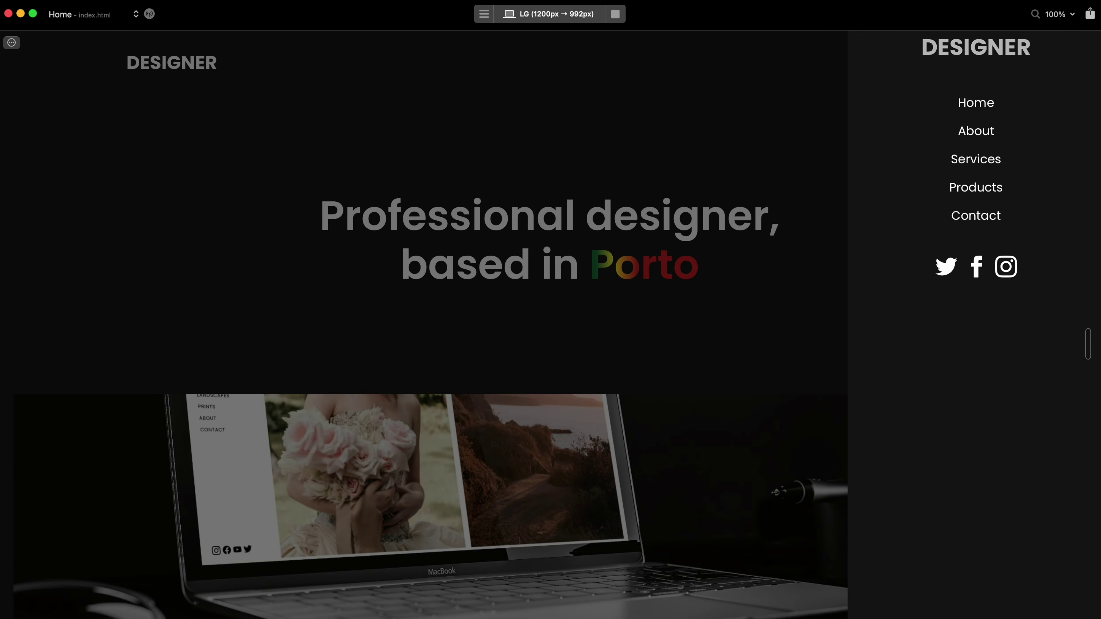
click(644, 79)
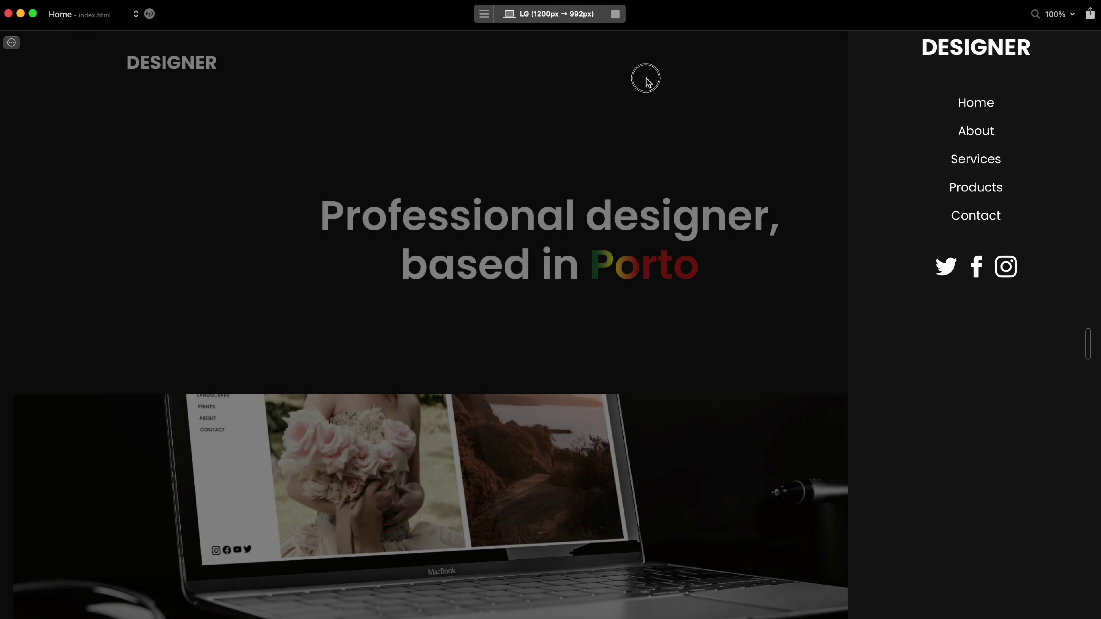
click(615, 14)
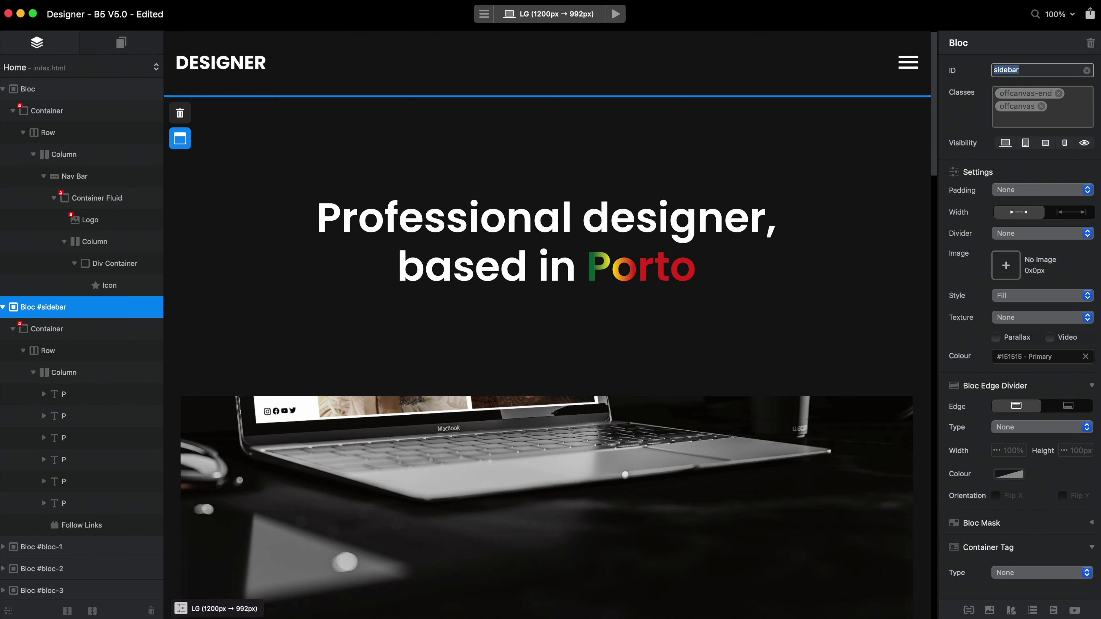
- Set the height of the sidebar bloc's offcanvas-end class to 10 vh
double_click(1025, 93)
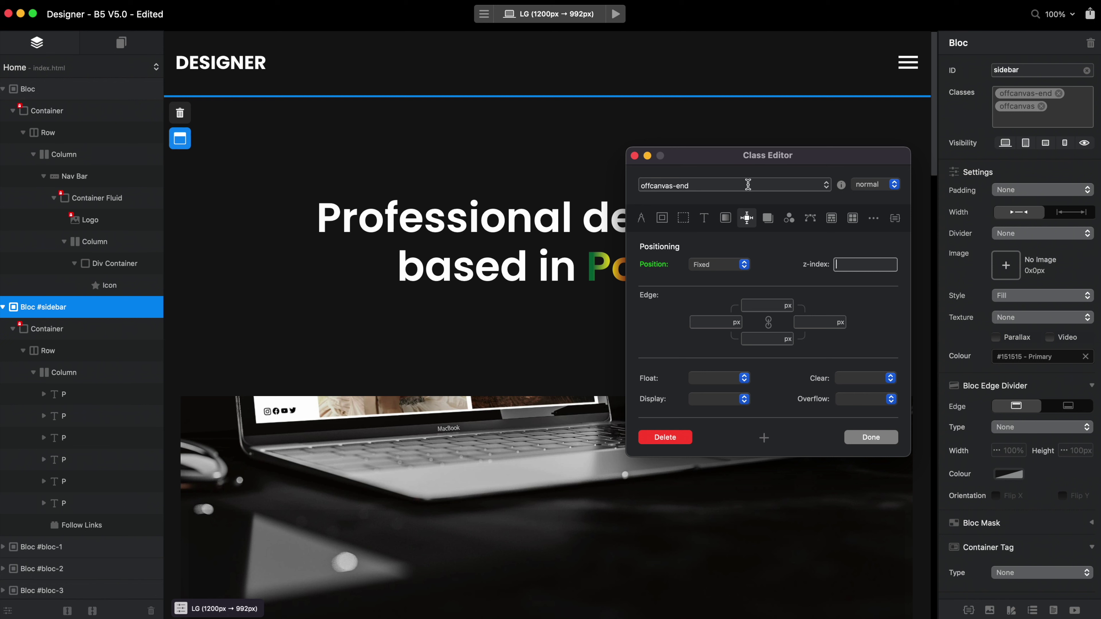
click(642, 217)
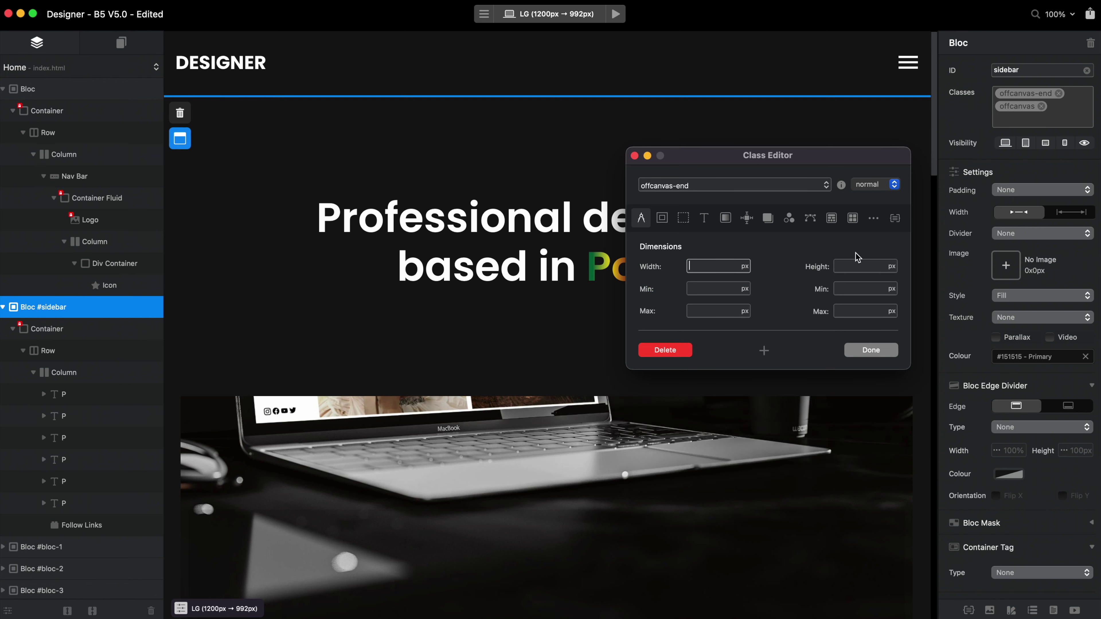
click(889, 266)
click(892, 278)
click(892, 267)
click(893, 280)
text(10)
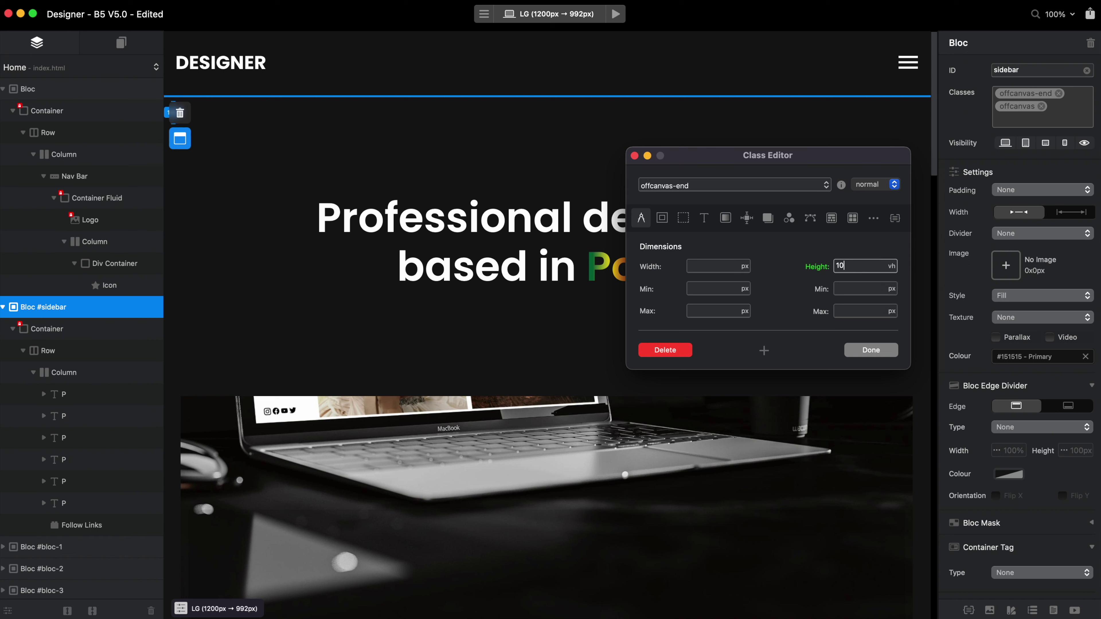
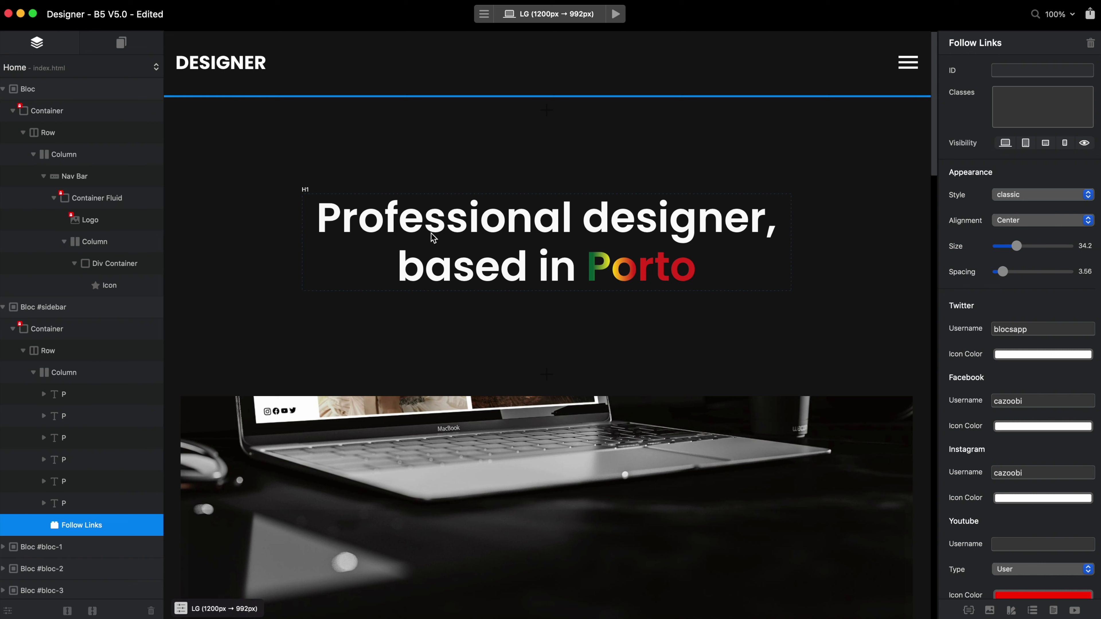
- Remove the offcanvas-end and offcanvas classes from the sidebar bloc so its content can be edited on the canvas
click(997, 96)
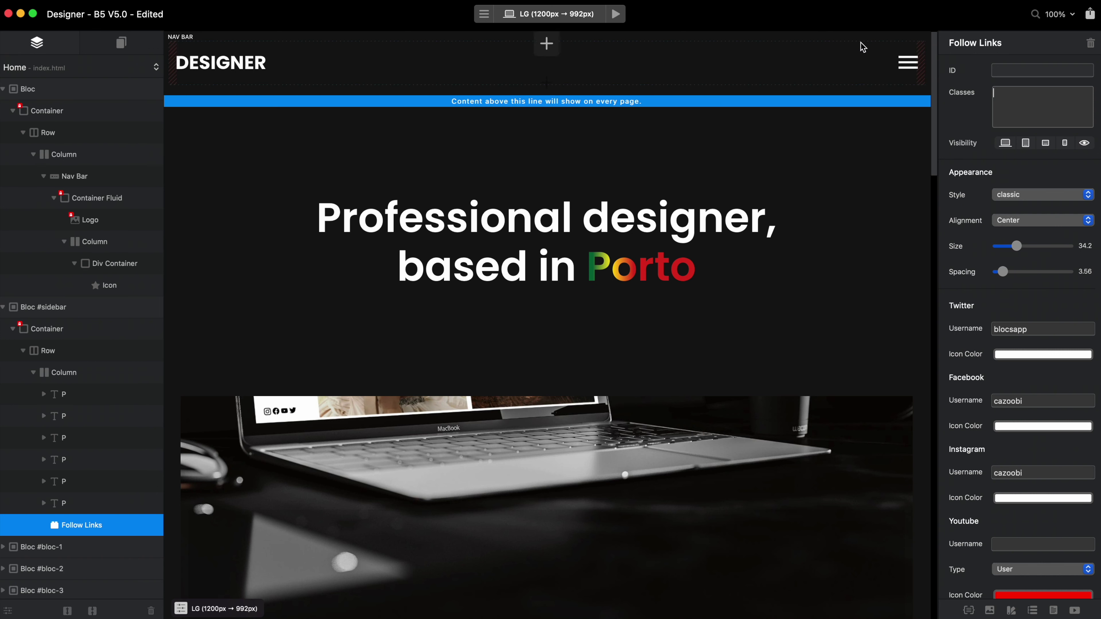
click(92, 300)
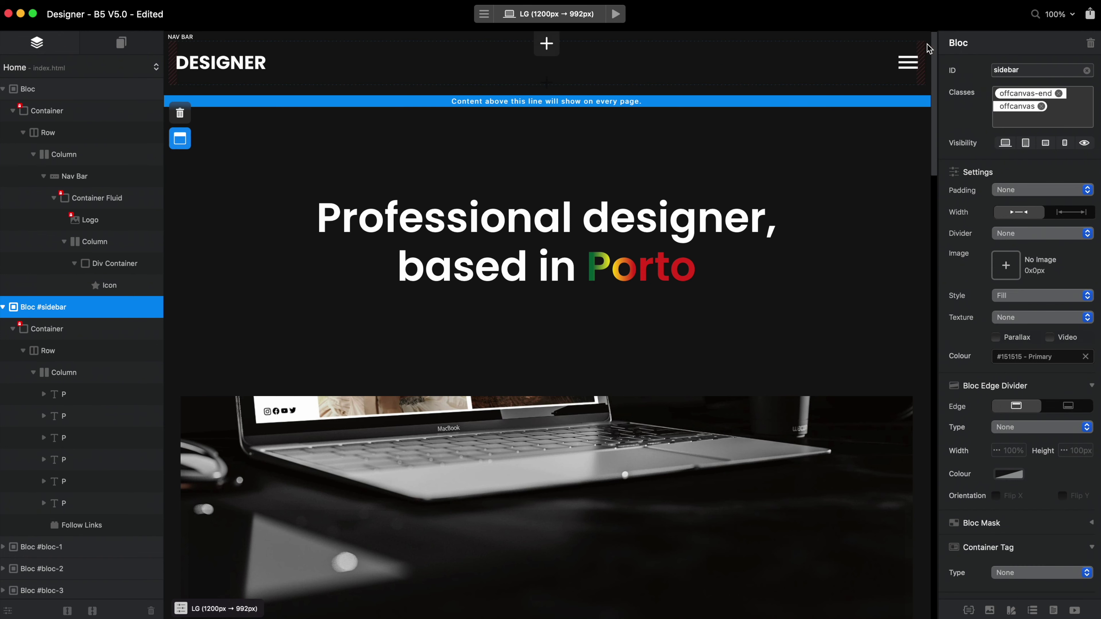
click(1059, 93)
key(BackSpace)
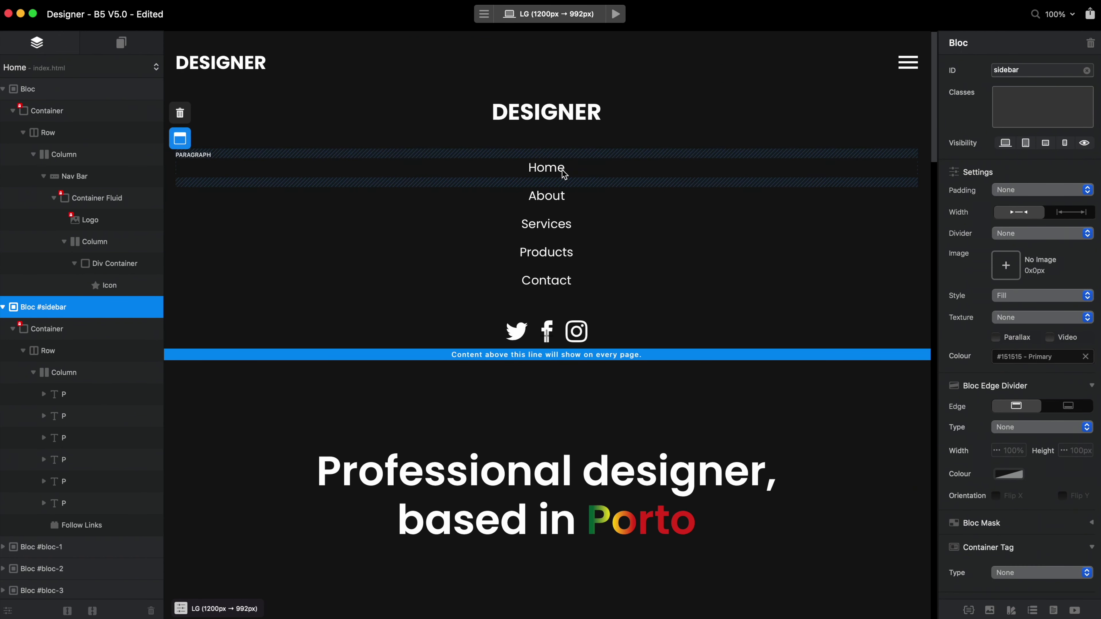
- Wrap the Home menu paragraph in the sidebar bloc in a div container
click(614, 182)
right_click(631, 175)
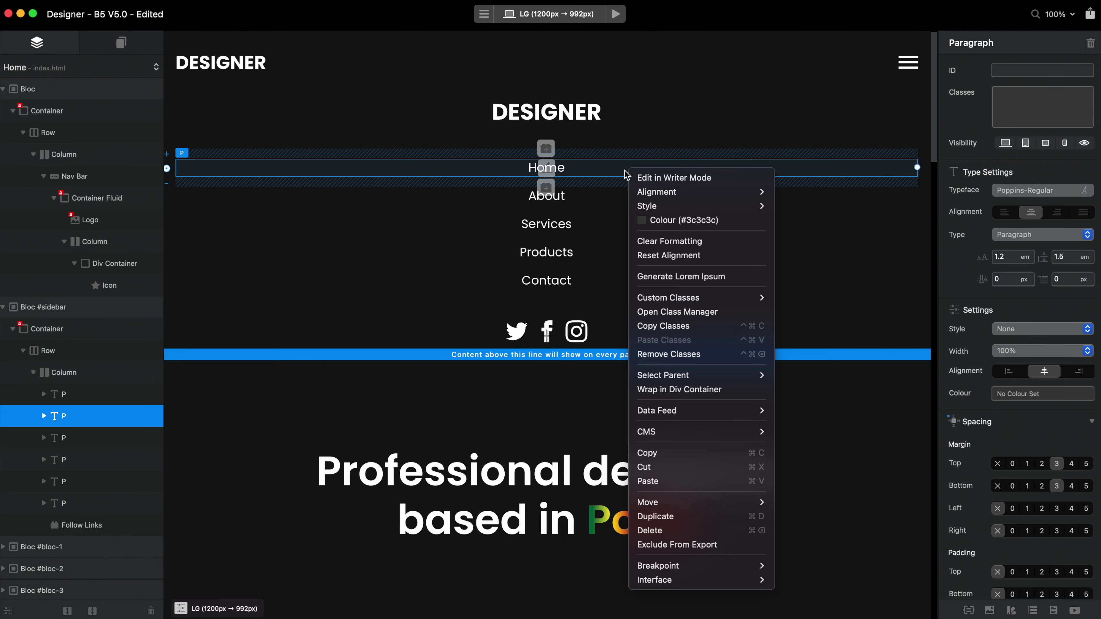
click(694, 392)
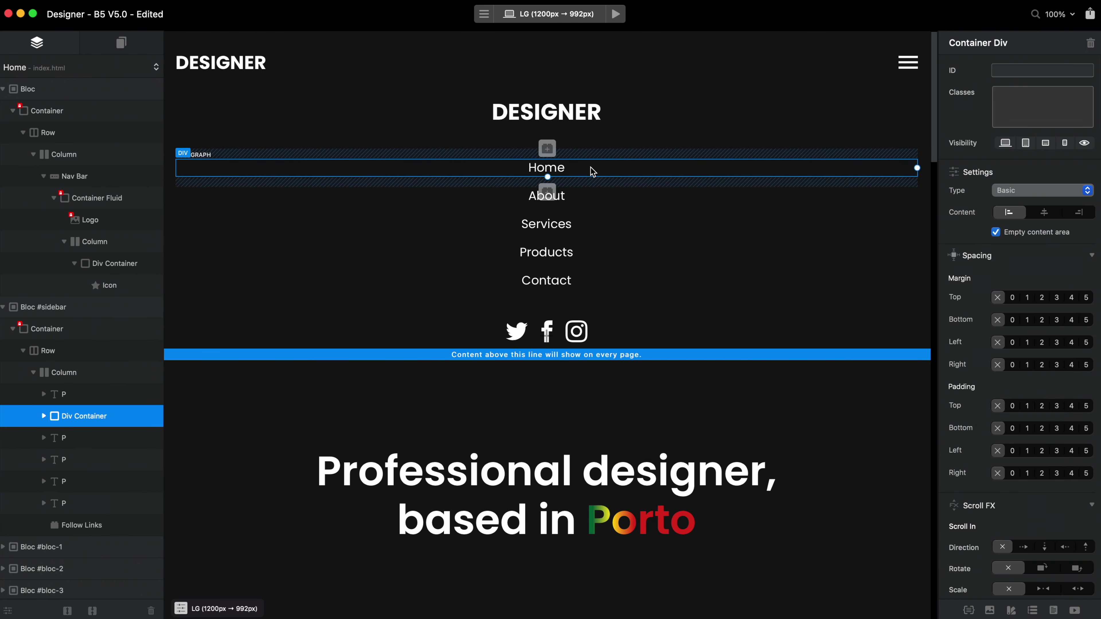
- Move the About, Services, Products and Contact paragraphs into the div container with Home, keeping their order, and collapse the container
click(564, 196)
drag(86, 447, 59, 449)
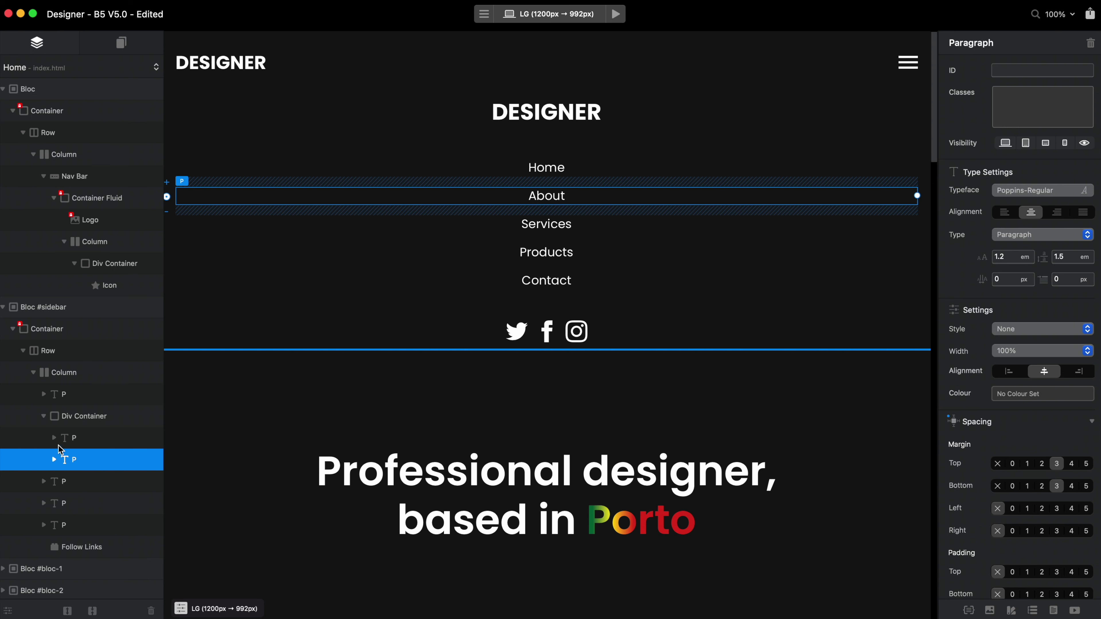
click(60, 481)
drag(57, 503, 57, 492)
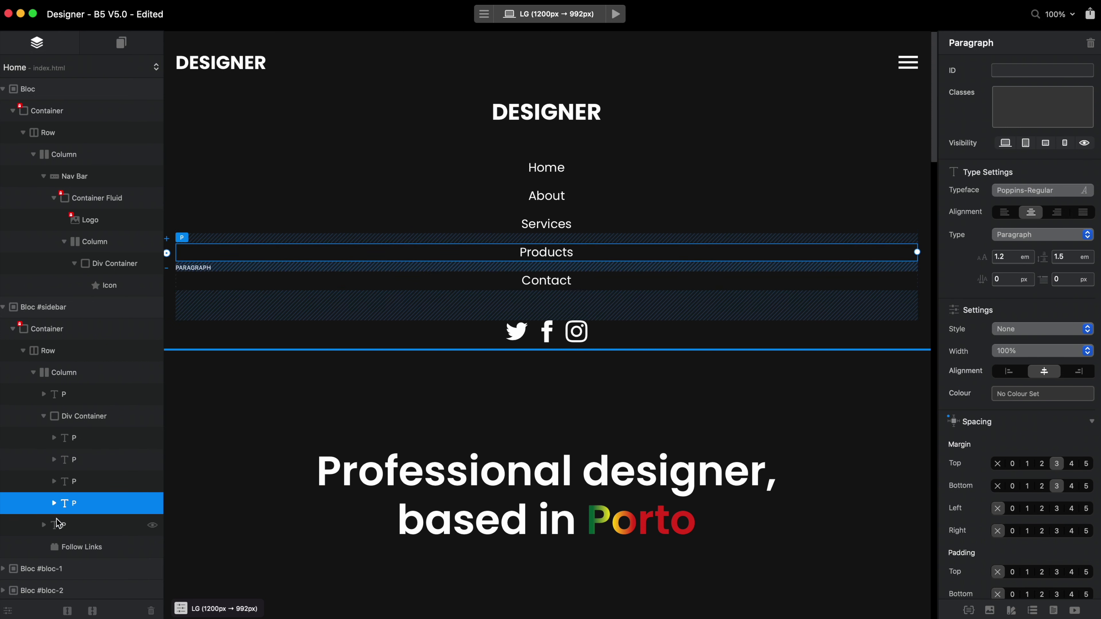
click(55, 524)
click(51, 418)
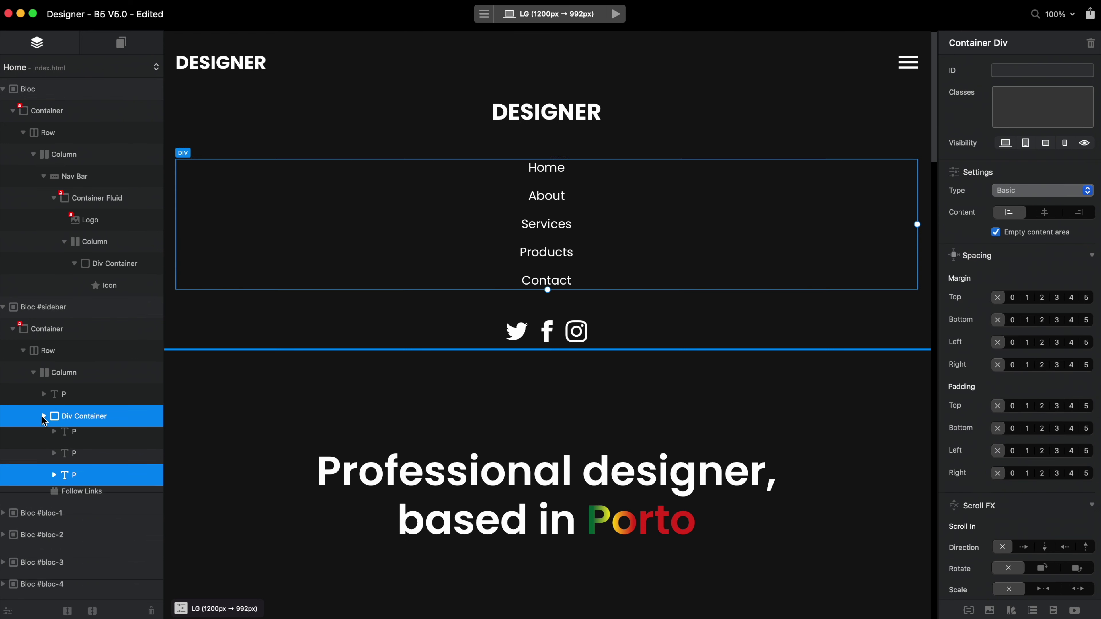
click(44, 416)
click(64, 393)
click(87, 416)
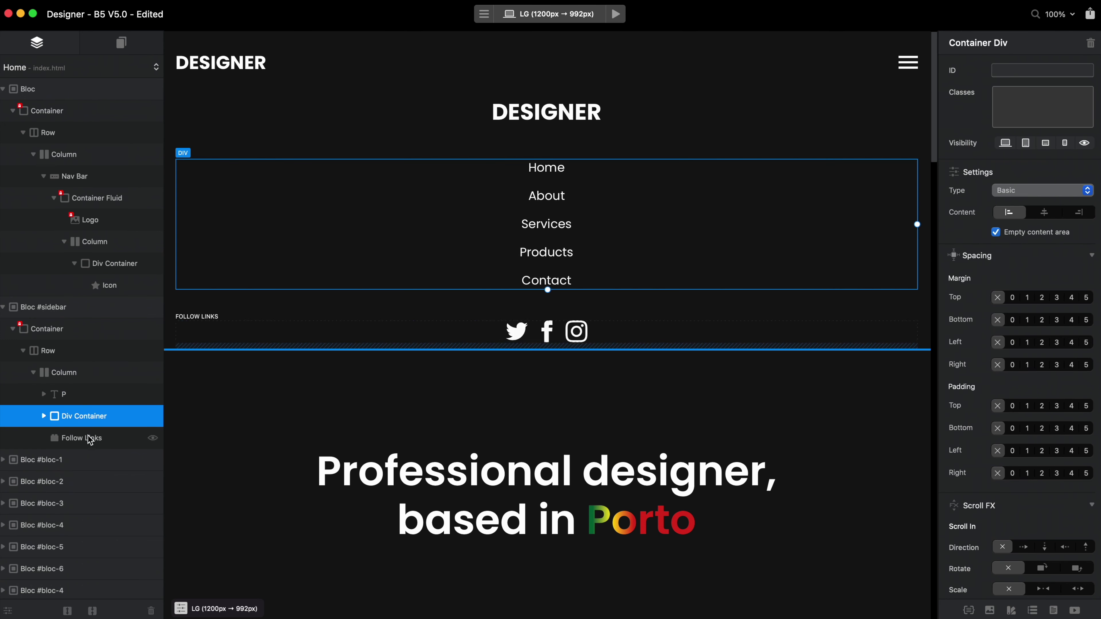
- Add the offcanvas and offcanvas-end classes back to the sidebar bloc
click(89, 437)
click(88, 415)
click(87, 393)
click(93, 374)
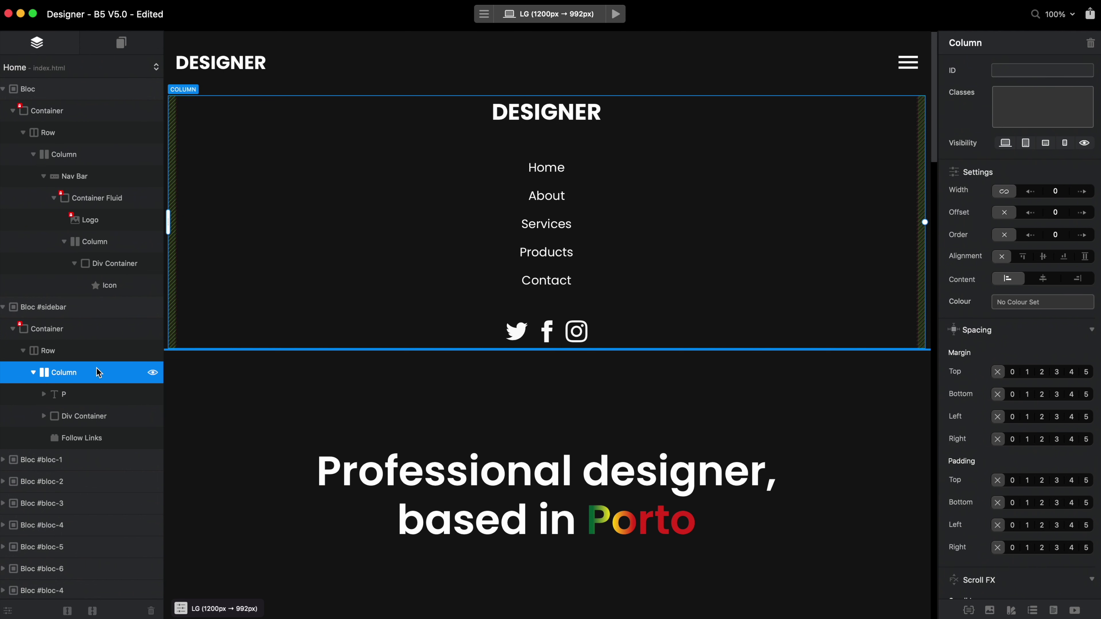
click(65, 307)
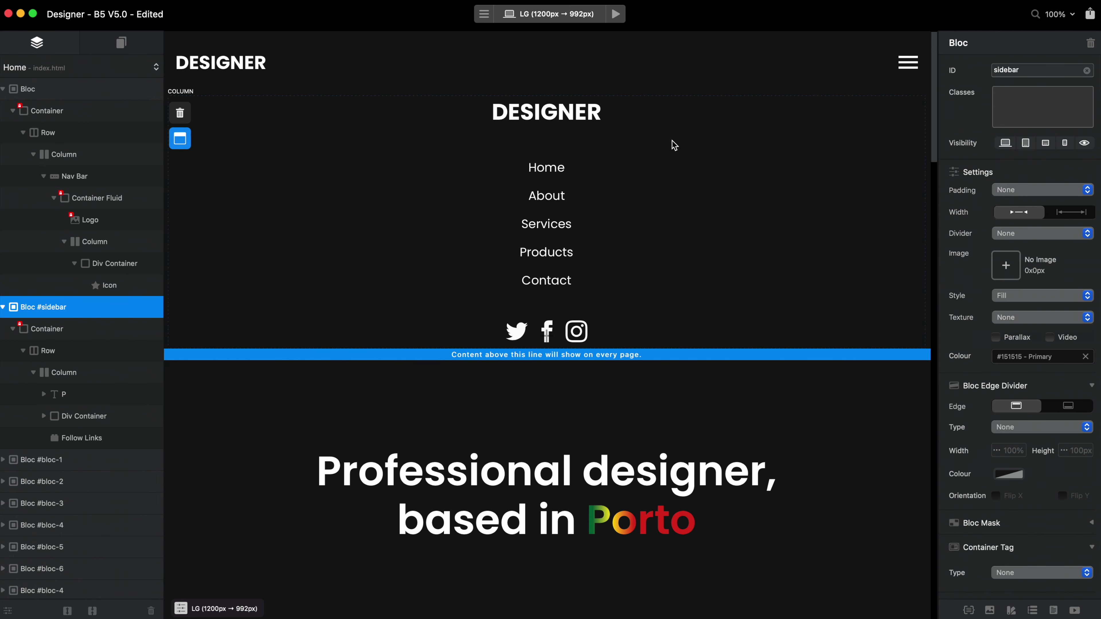
click(1058, 110)
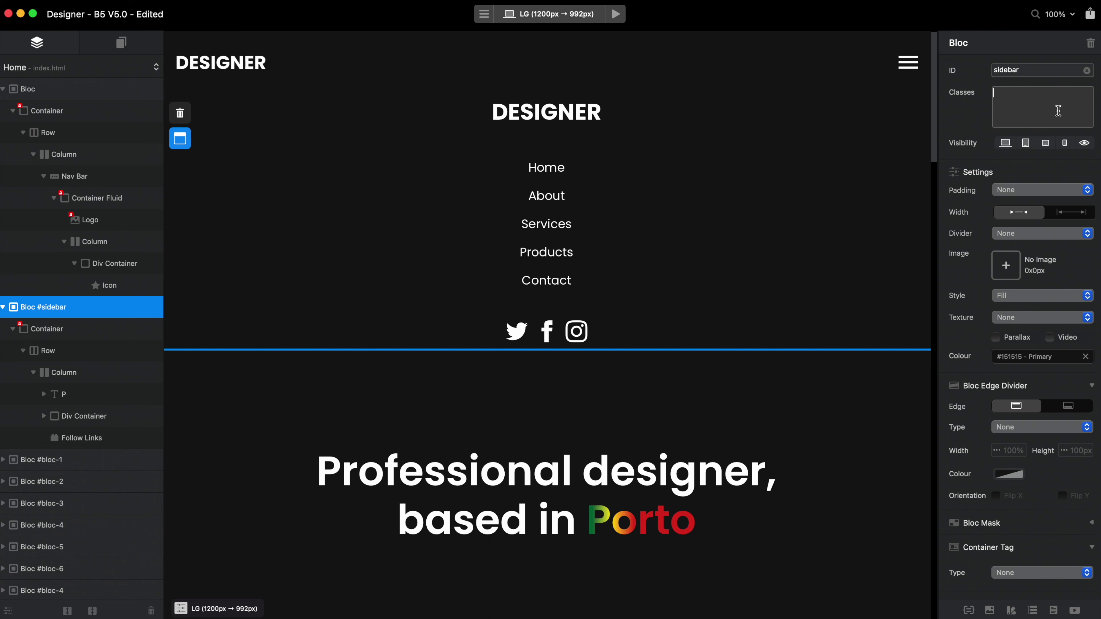
text(off)
click(1048, 139)
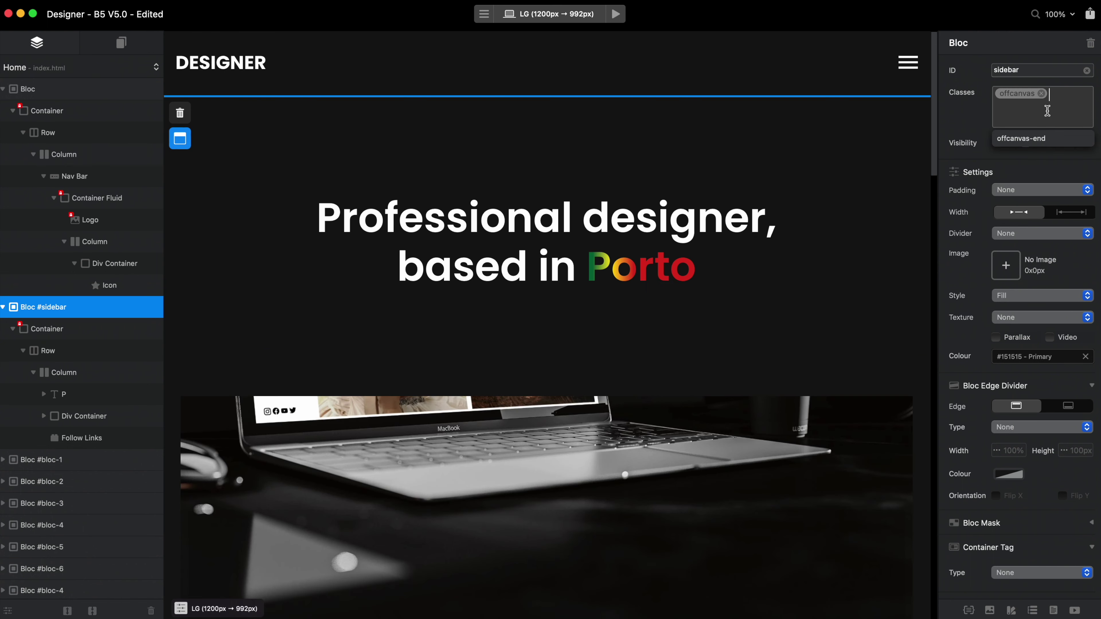
click(1042, 139)
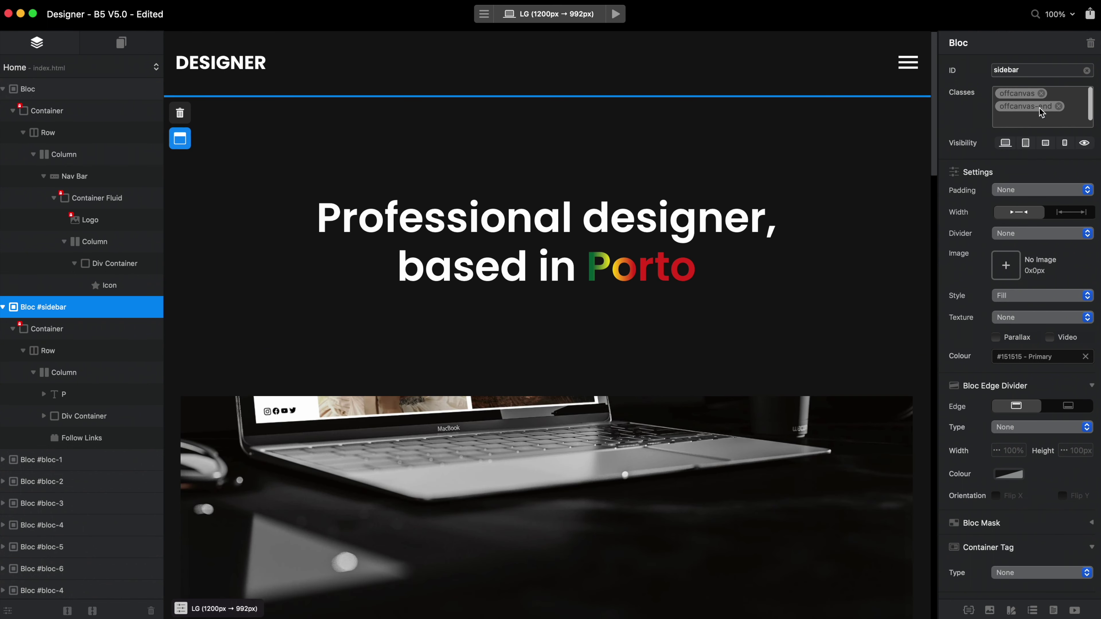
- Reset the flex direction, align and justify options of the offcanvas-end class and clear its display value
double_click(1040, 107)
click(708, 269)
click(705, 290)
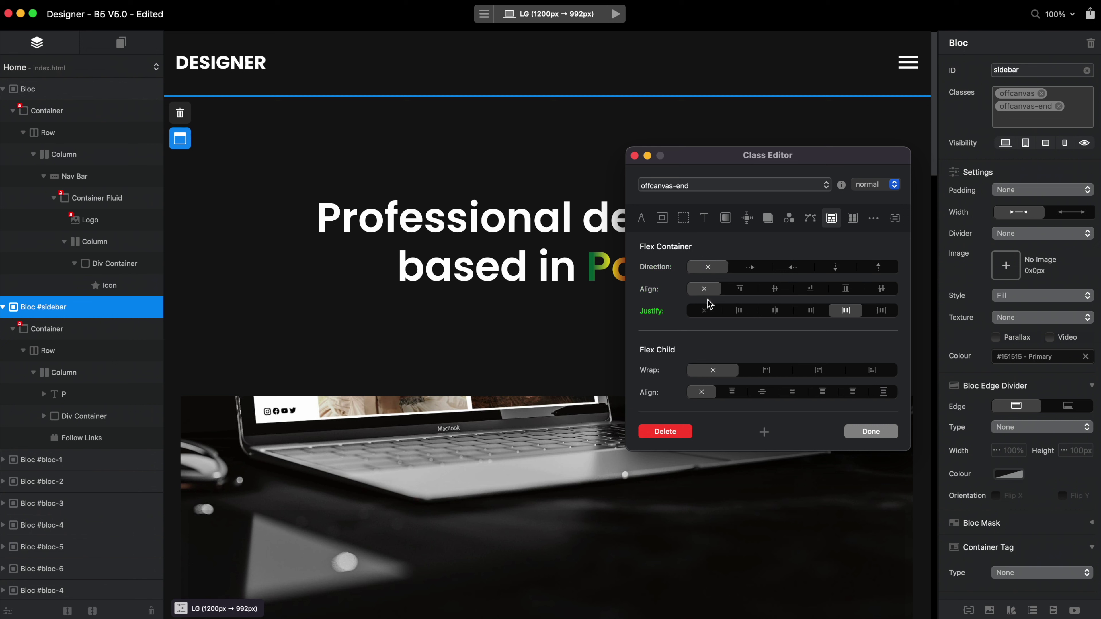
click(708, 310)
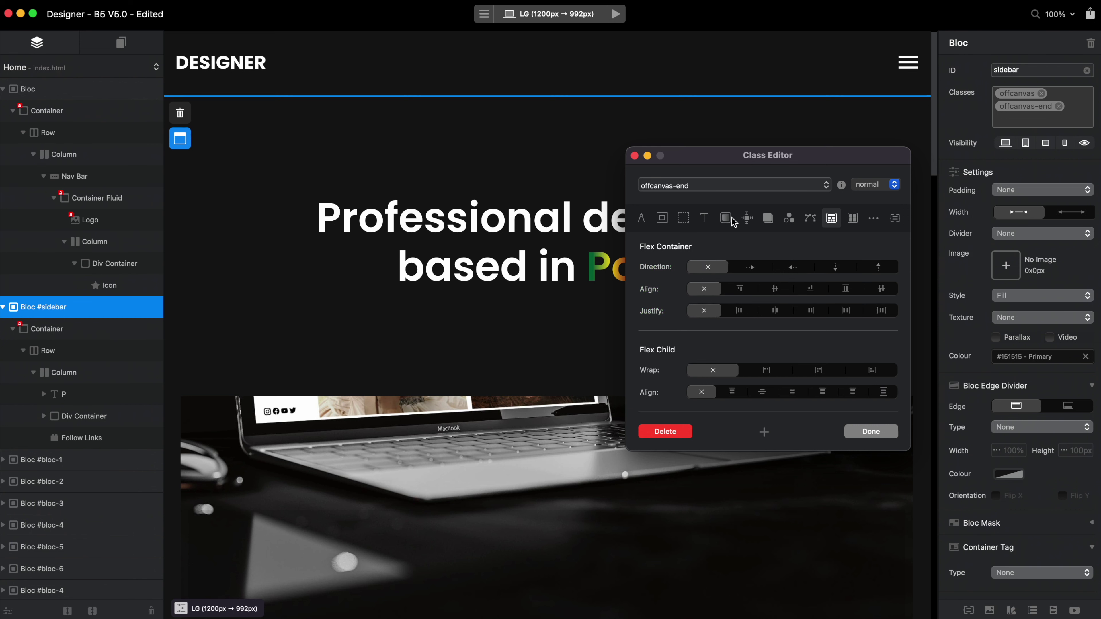
click(746, 218)
click(719, 399)
click(727, 352)
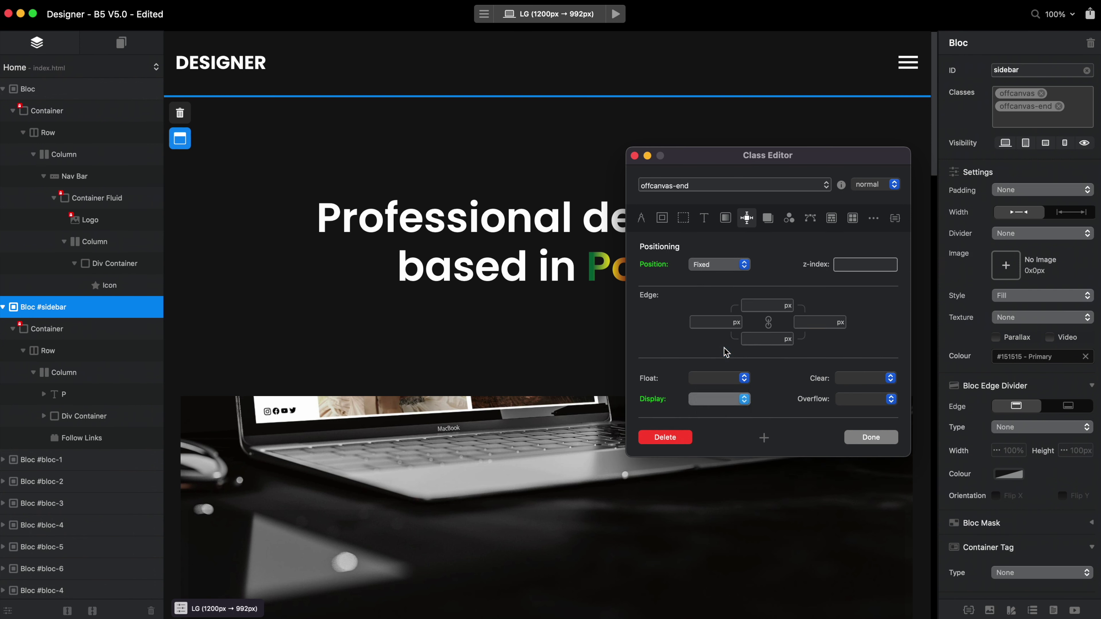
click(641, 218)
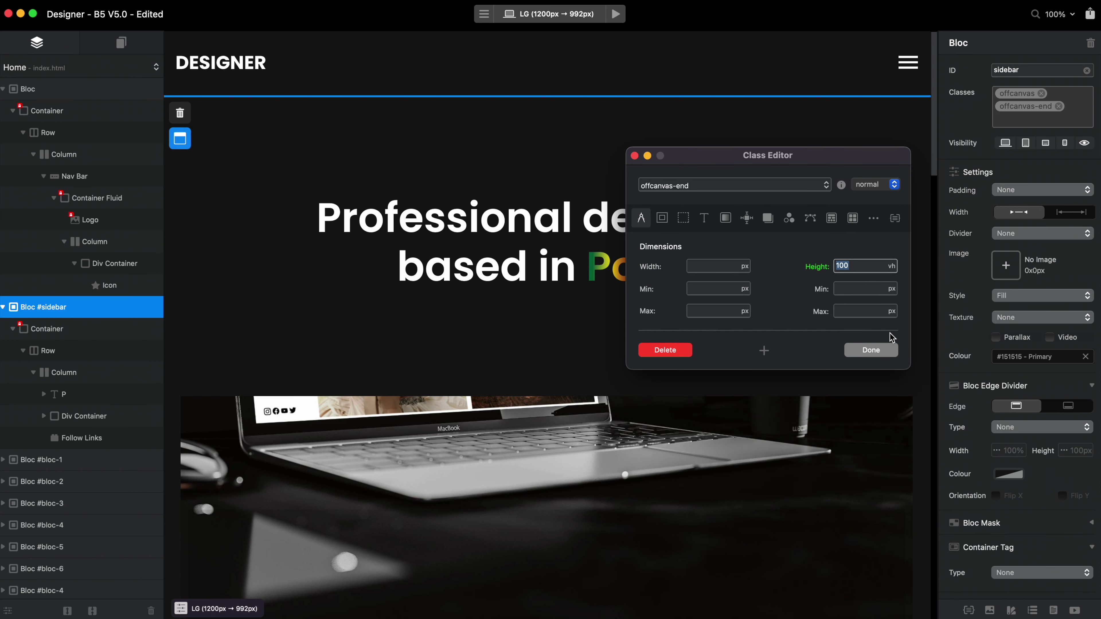
click(871, 350)
- Add a new class named sidebar-links to the column inside the sidebar bloc
click(84, 372)
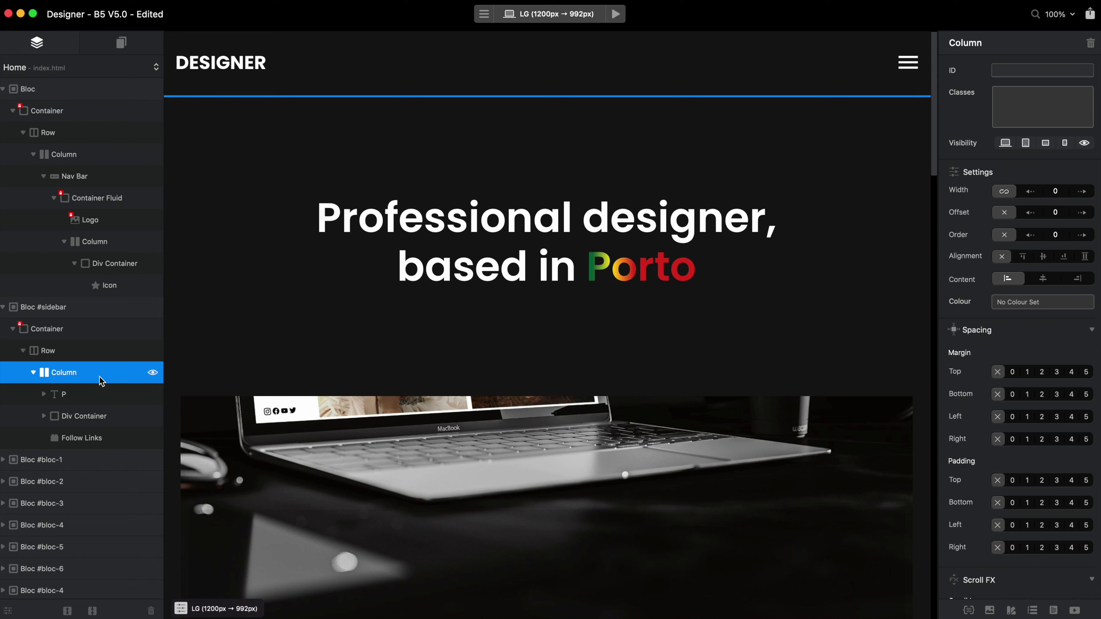
click(78, 410)
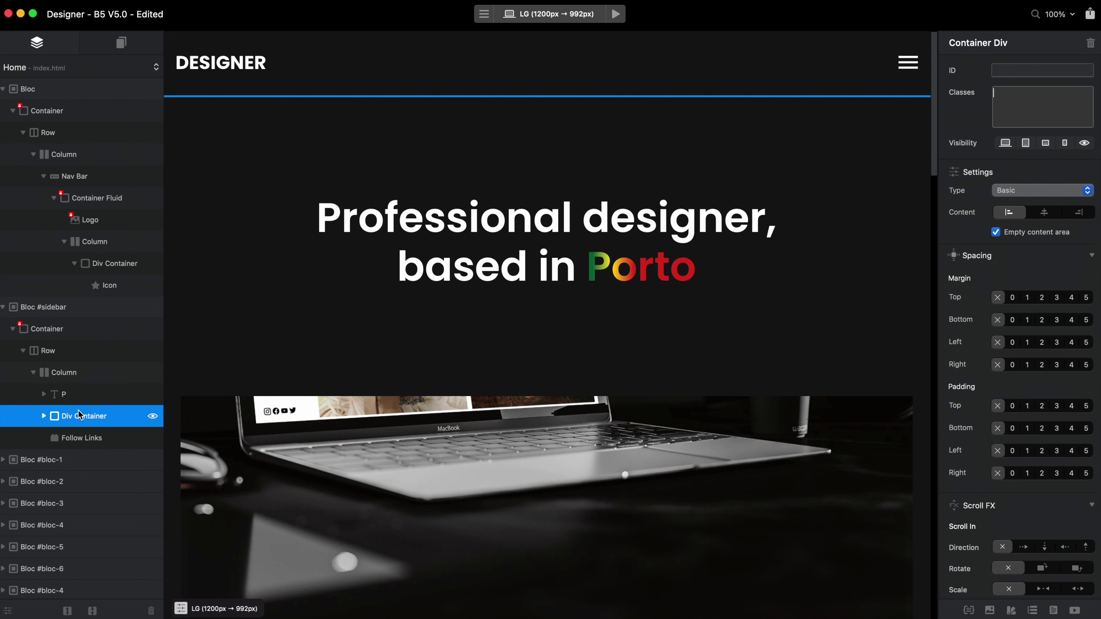
click(78, 395)
click(91, 436)
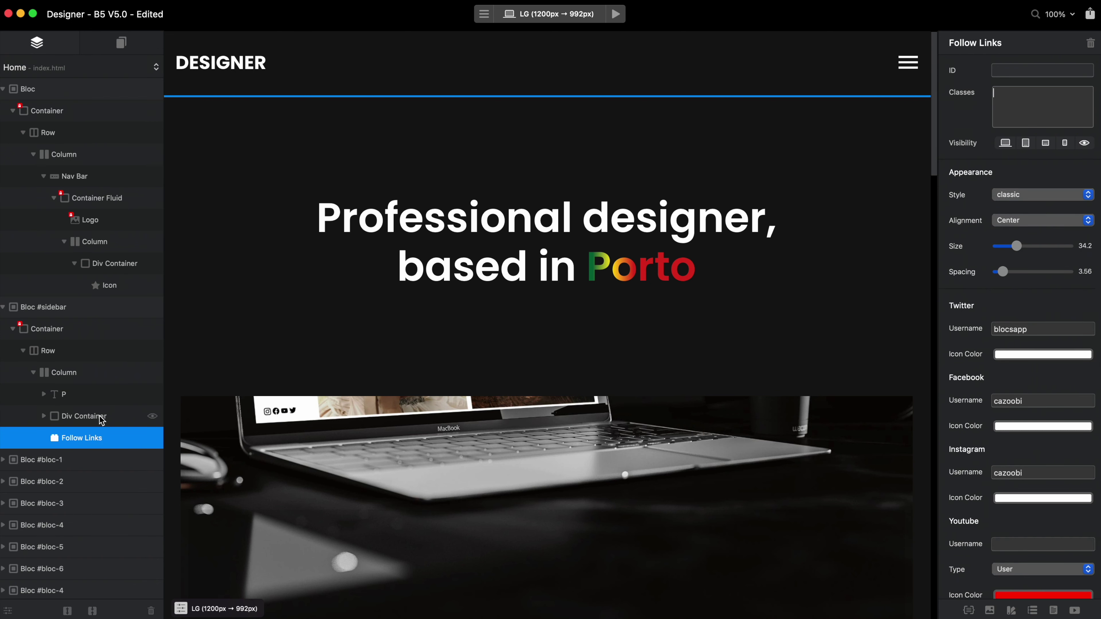
click(95, 379)
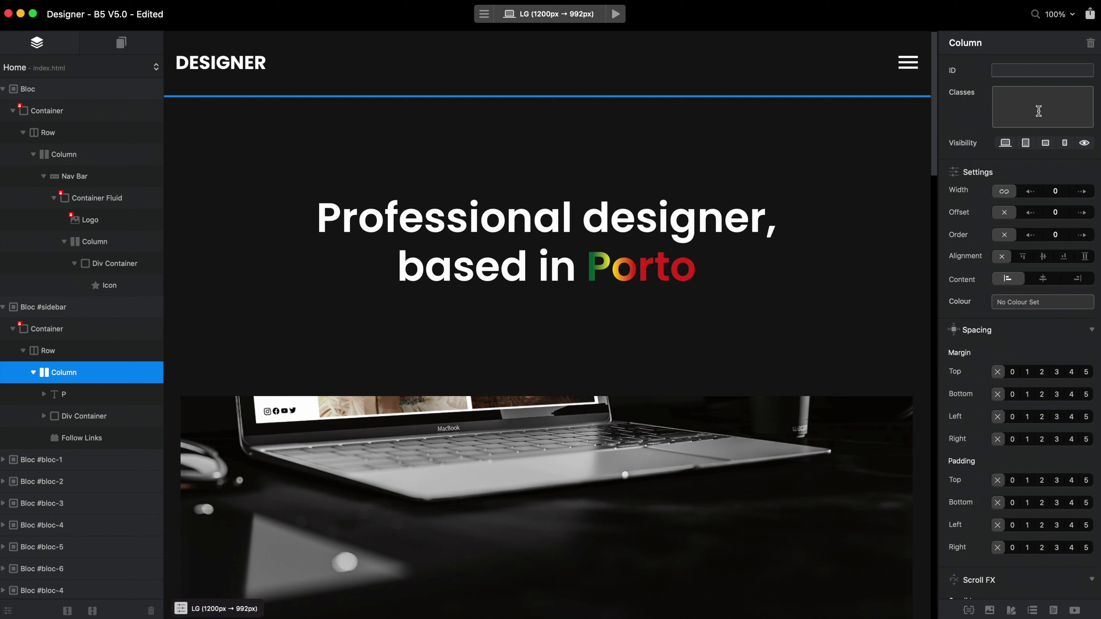
text(sidebar-links)
key(Return)
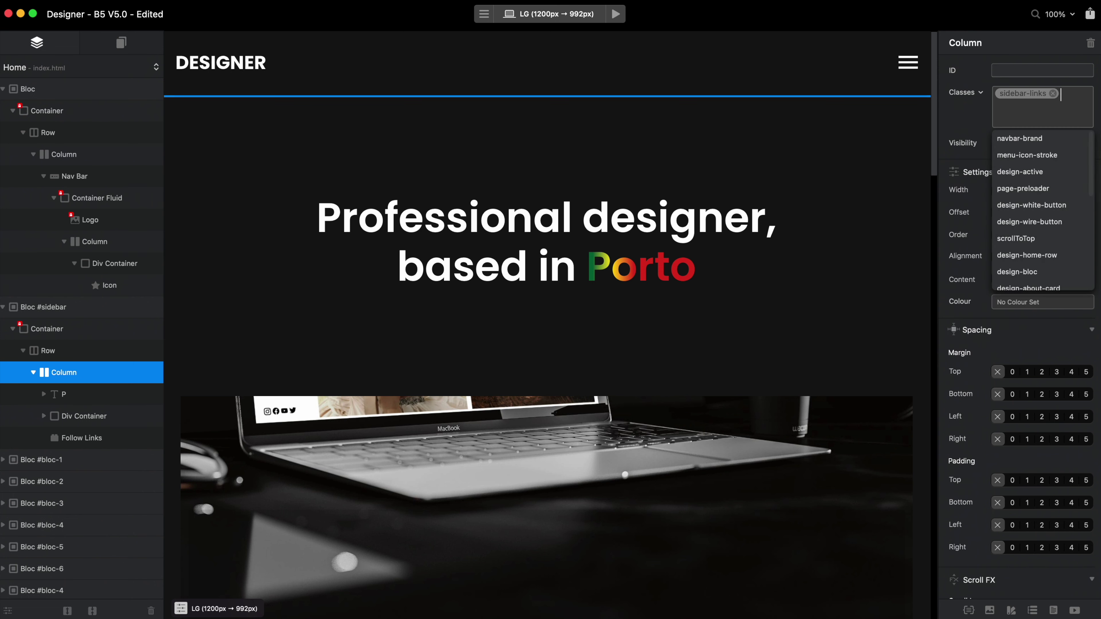
- Set the height value of the sidebar-links class to 100
click(1023, 95)
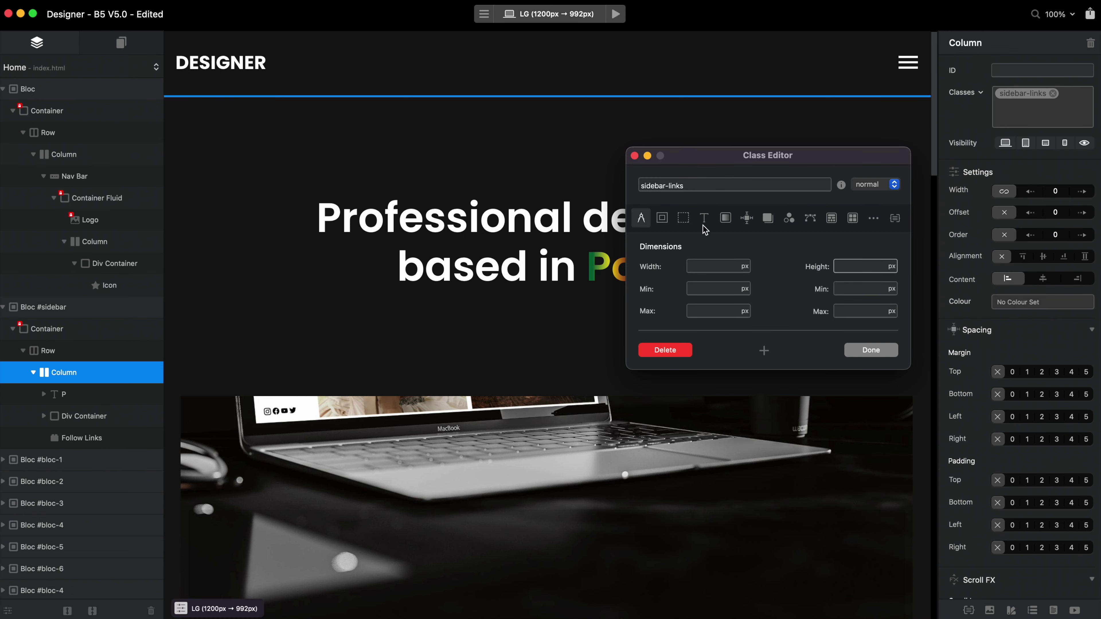
text(100)
click(890, 266)
click(893, 280)
- Give the sidebar-links class a Flex display with vertical direction and centred align and justify
click(746, 217)
click(726, 399)
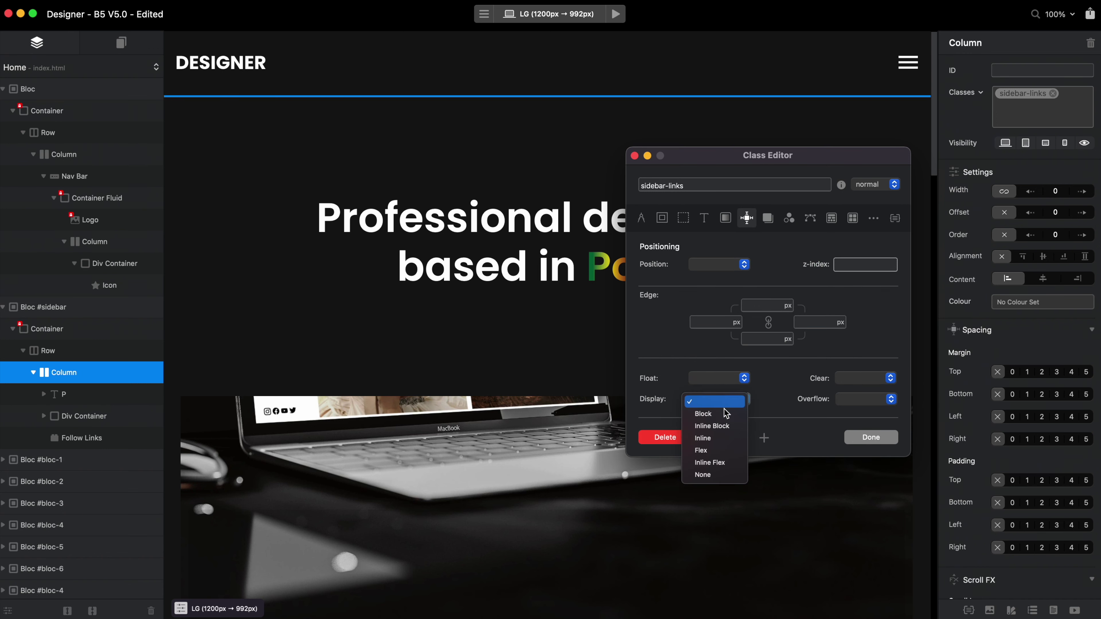
click(724, 451)
click(830, 219)
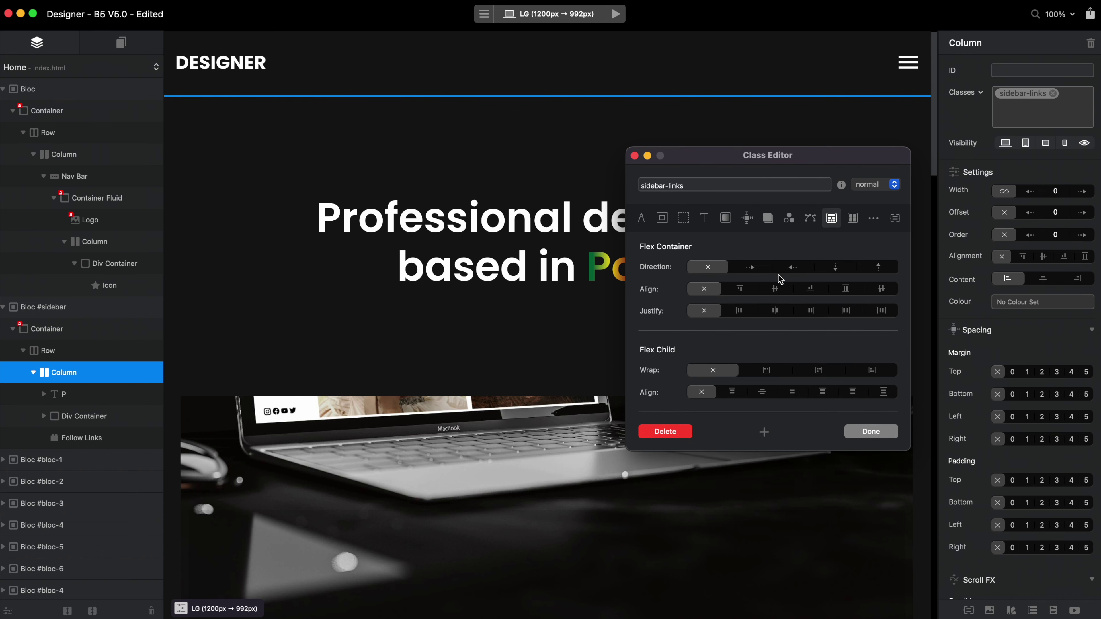
click(834, 266)
click(775, 288)
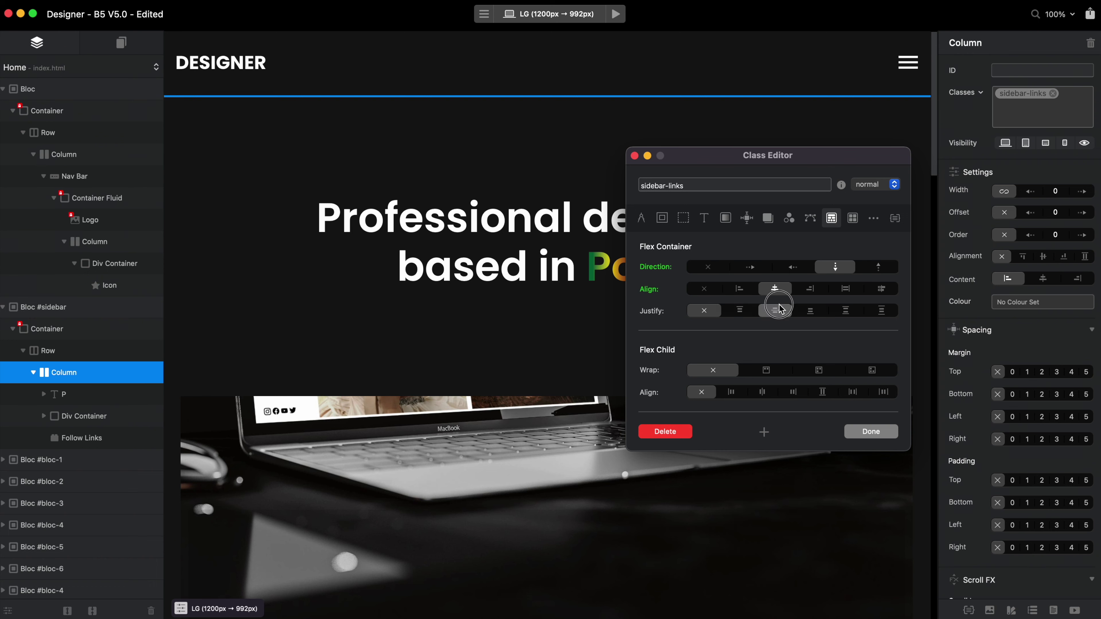
click(775, 310)
click(871, 431)
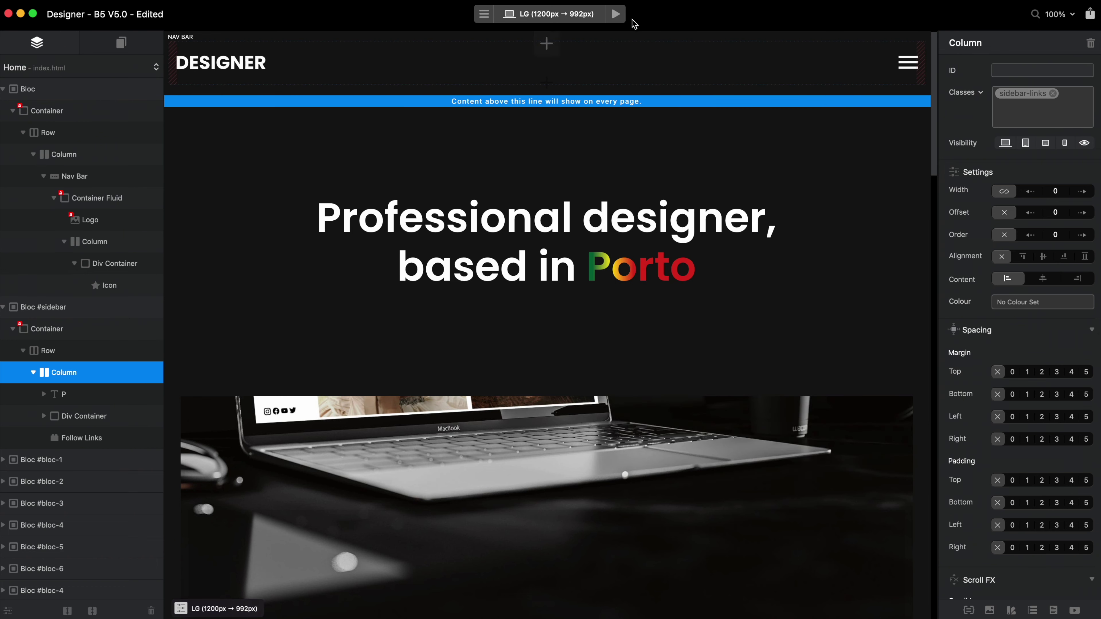
- Preview the page and open the offcanvas menu to check the sidebar layout
click(615, 15)
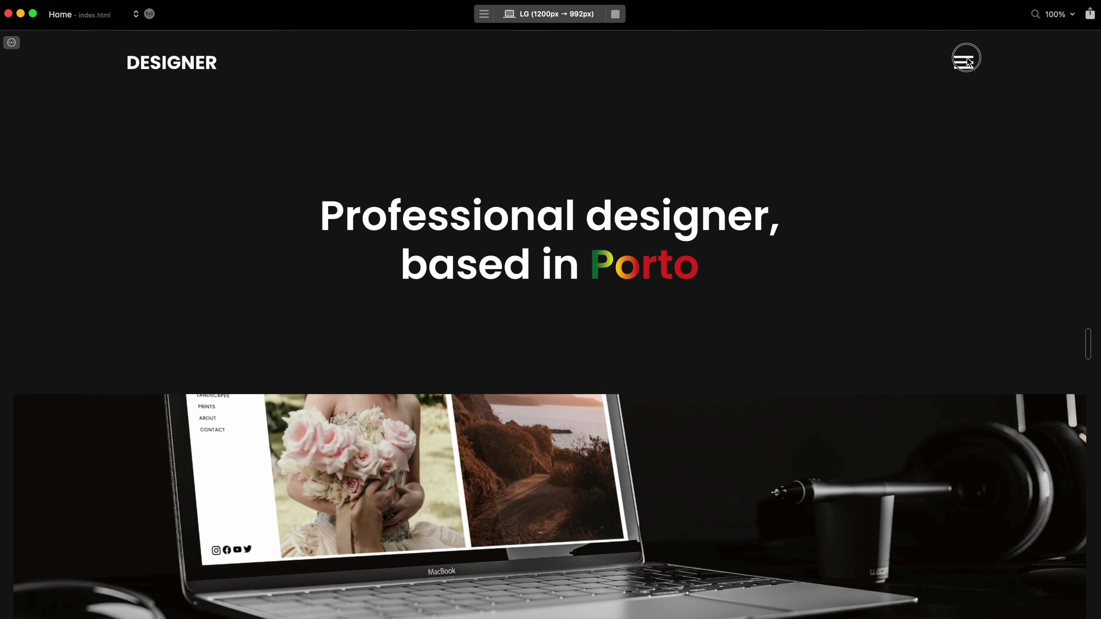
click(962, 61)
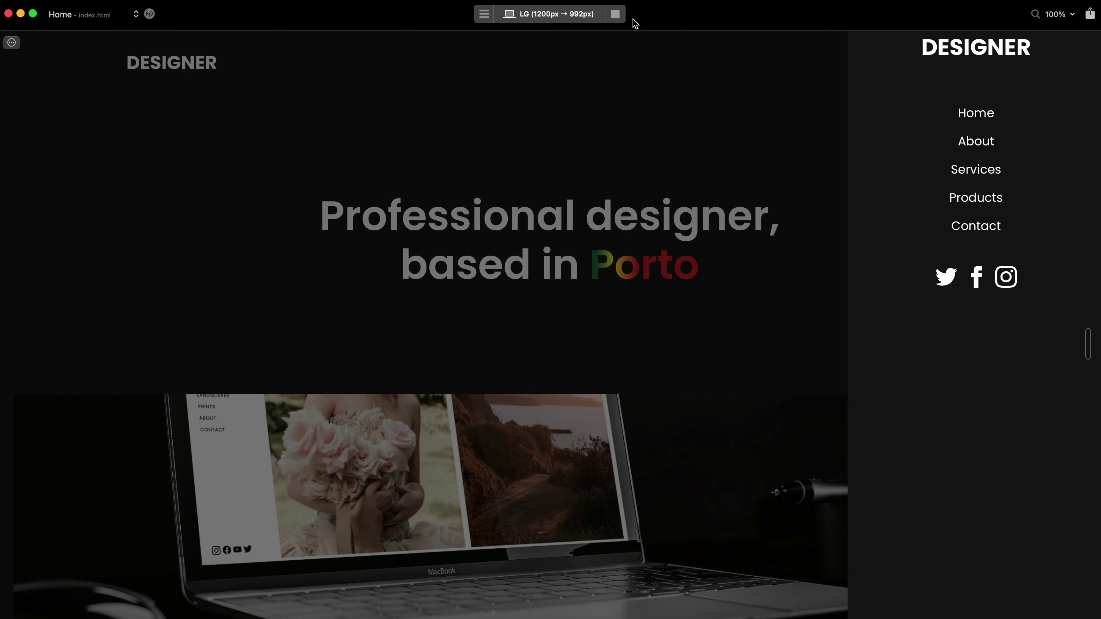
click(616, 14)
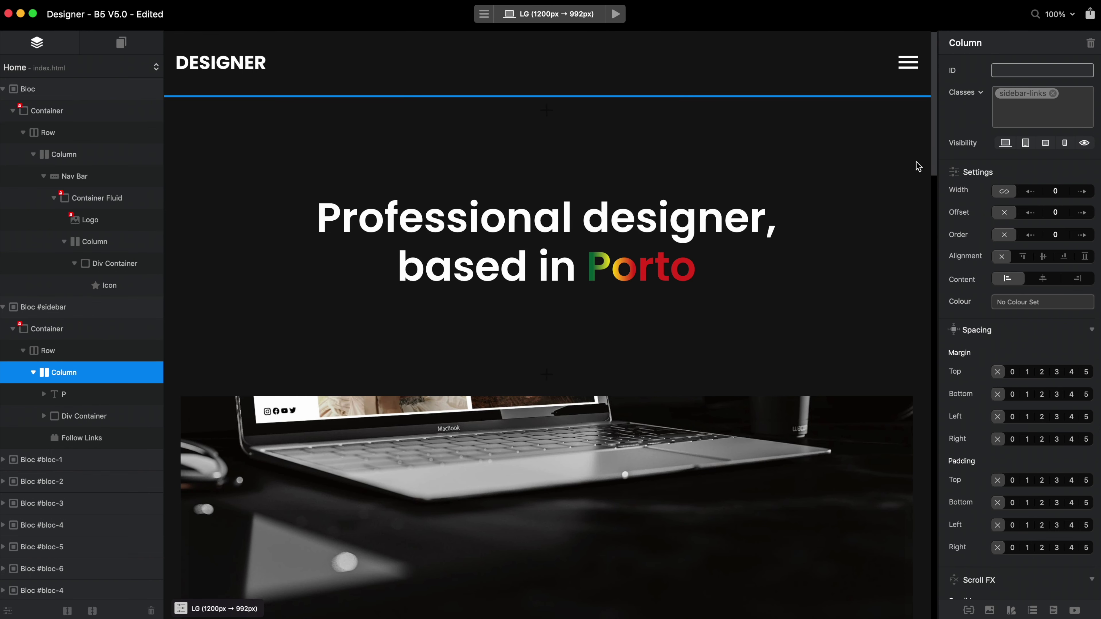
- Set the height of the sidebar-links class to 100 vh
double_click(1023, 94)
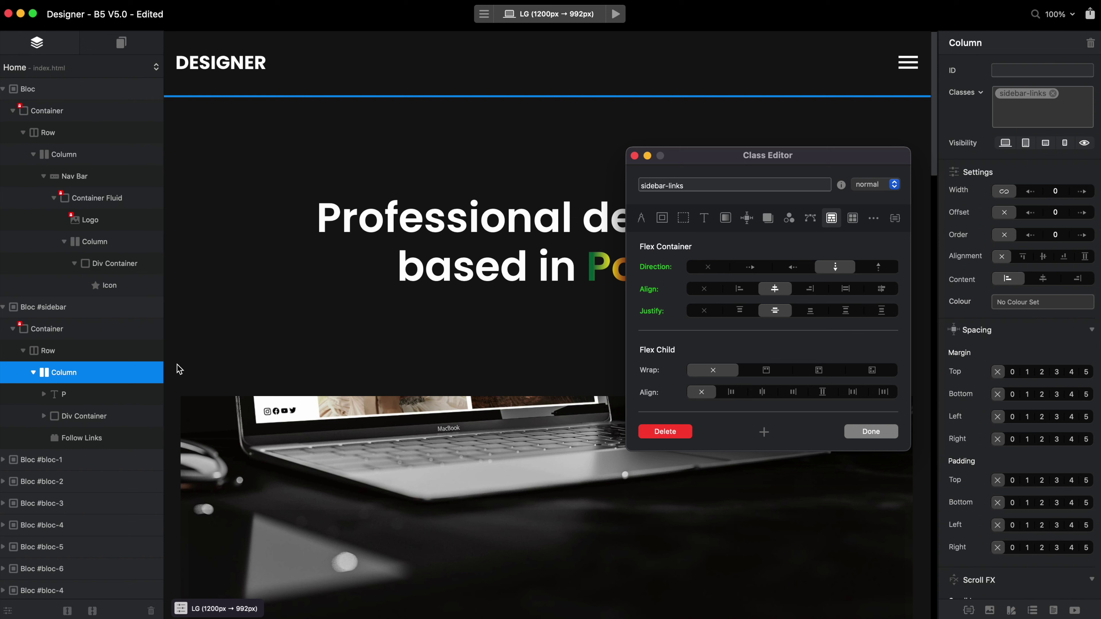
click(746, 218)
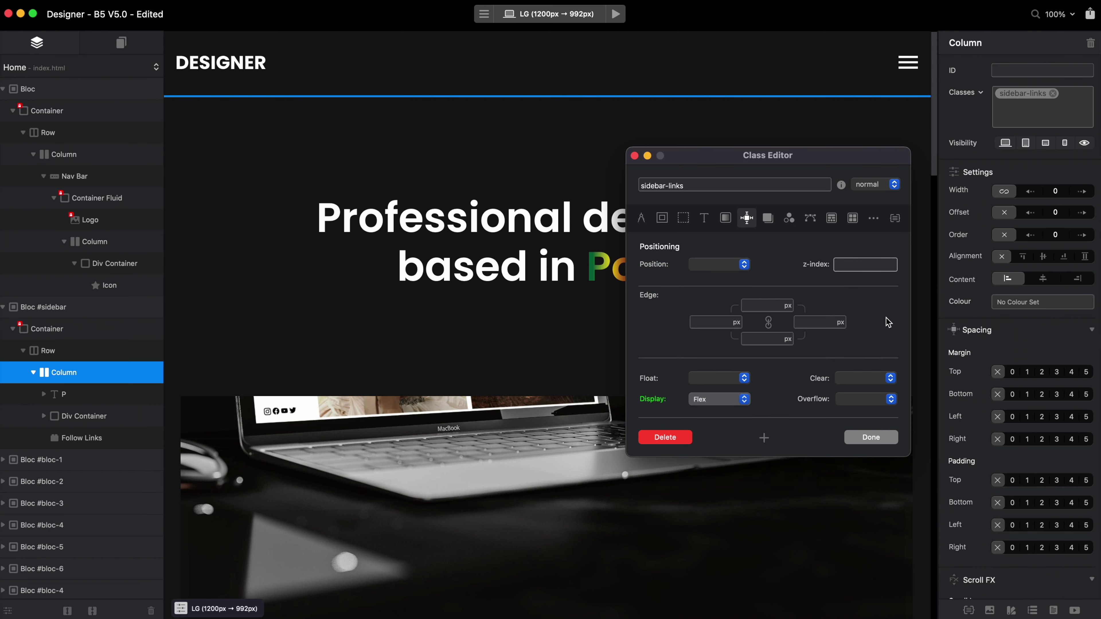
click(641, 218)
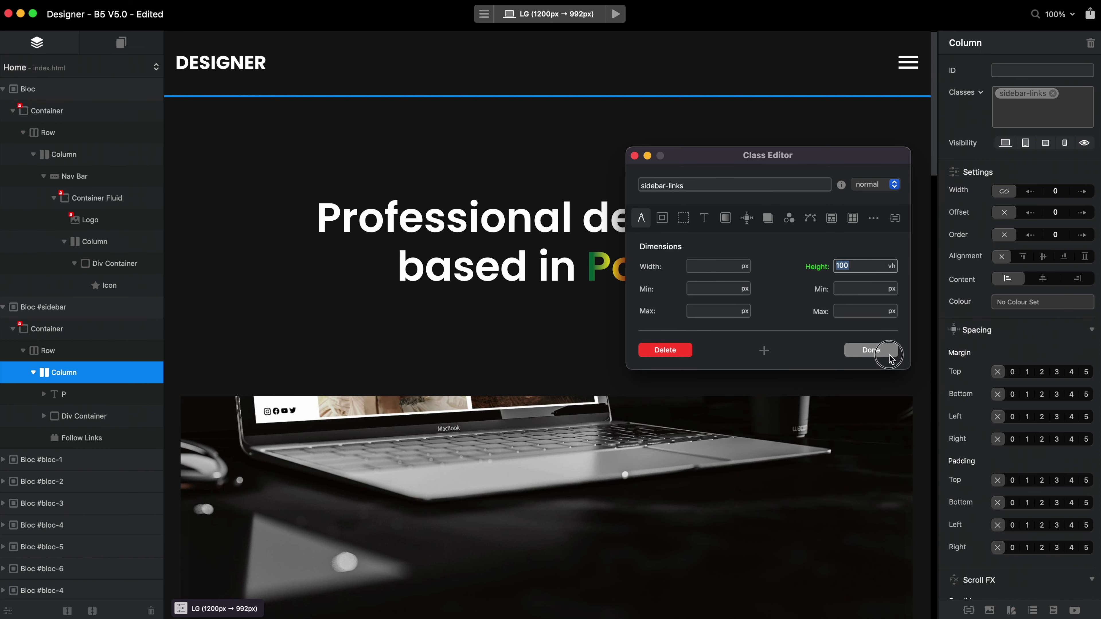
click(869, 350)
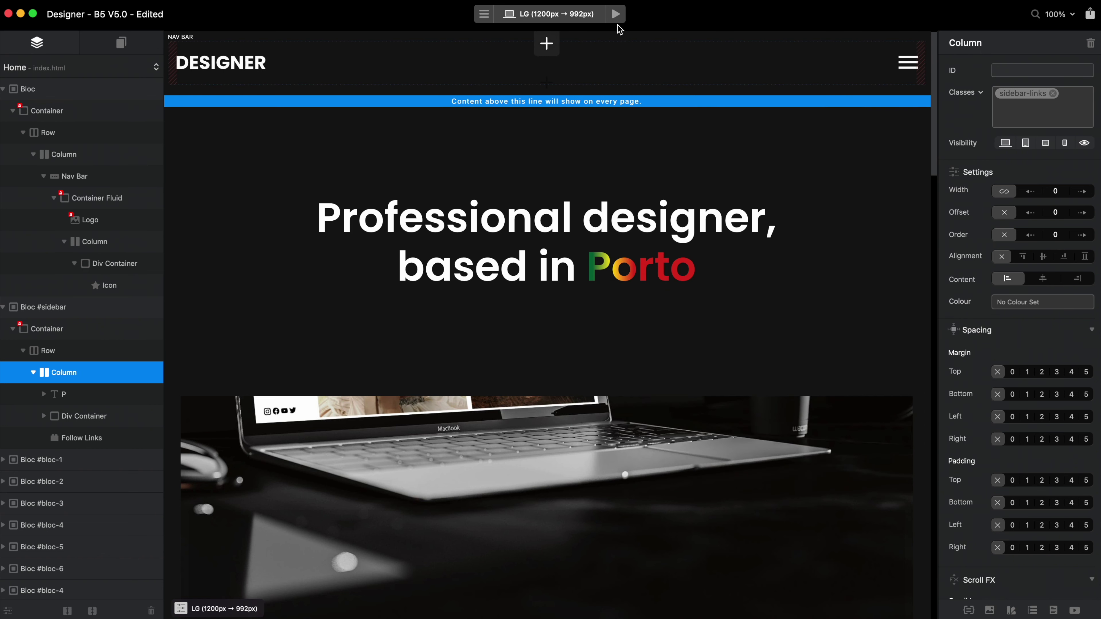
- Preview the page and open the offcanvas menu to check the vertical centring of its content
click(616, 14)
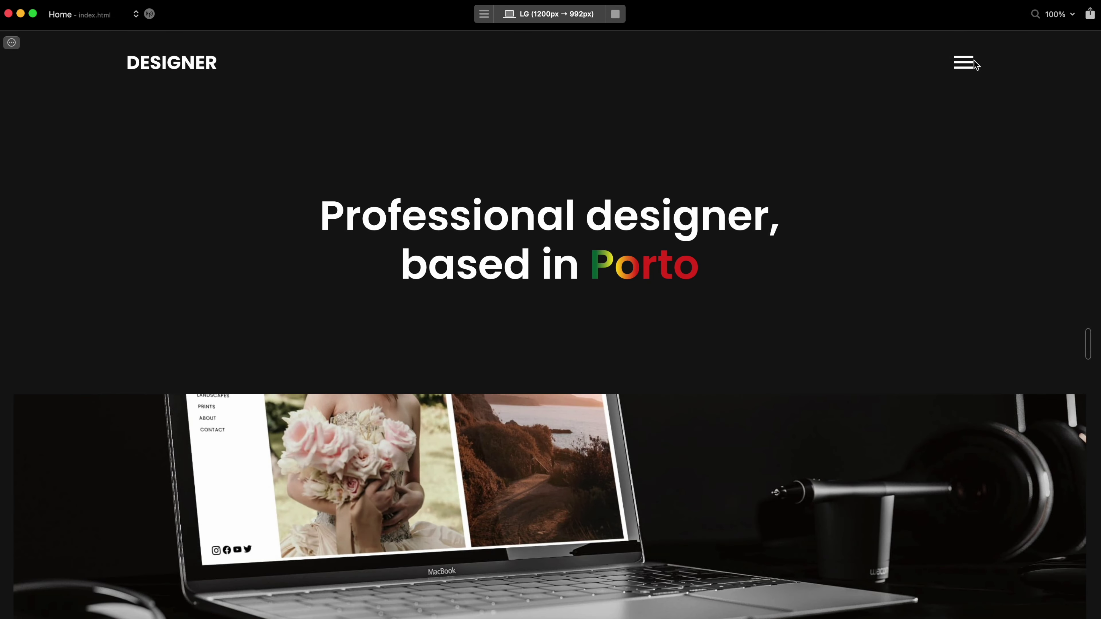
click(964, 64)
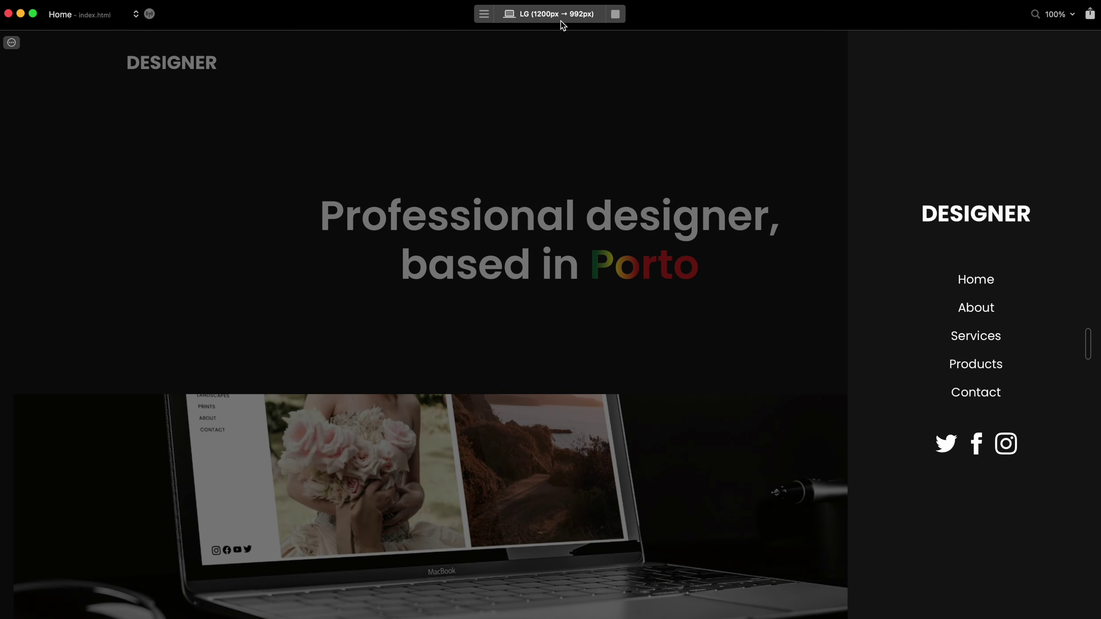
click(617, 14)
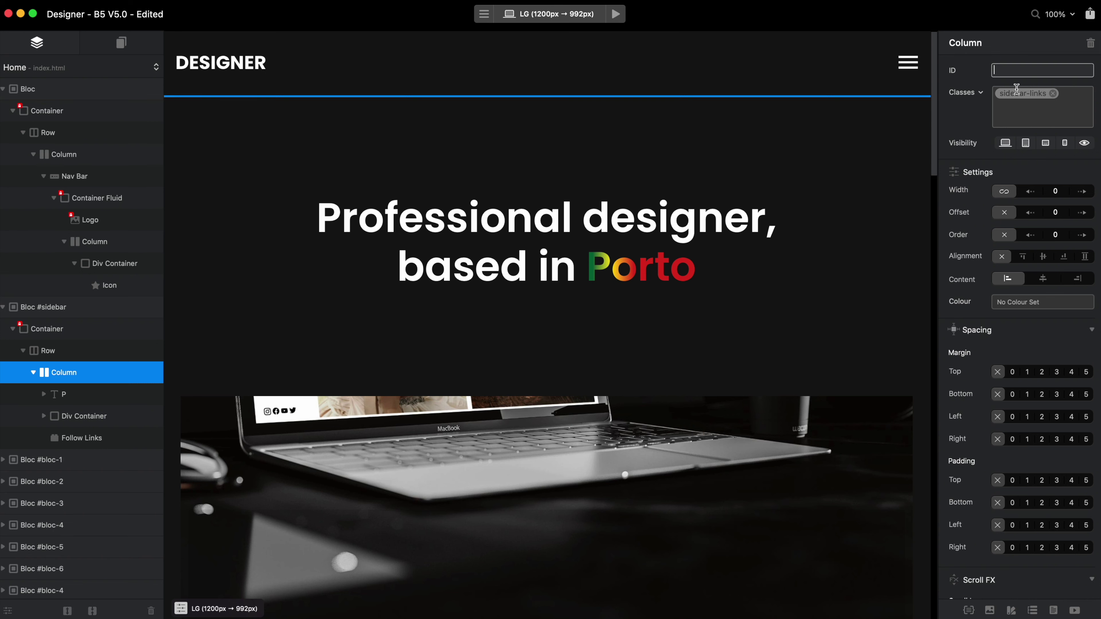
- Change the flex justify option of the sidebar-links class to space between
click(1028, 95)
click(832, 218)
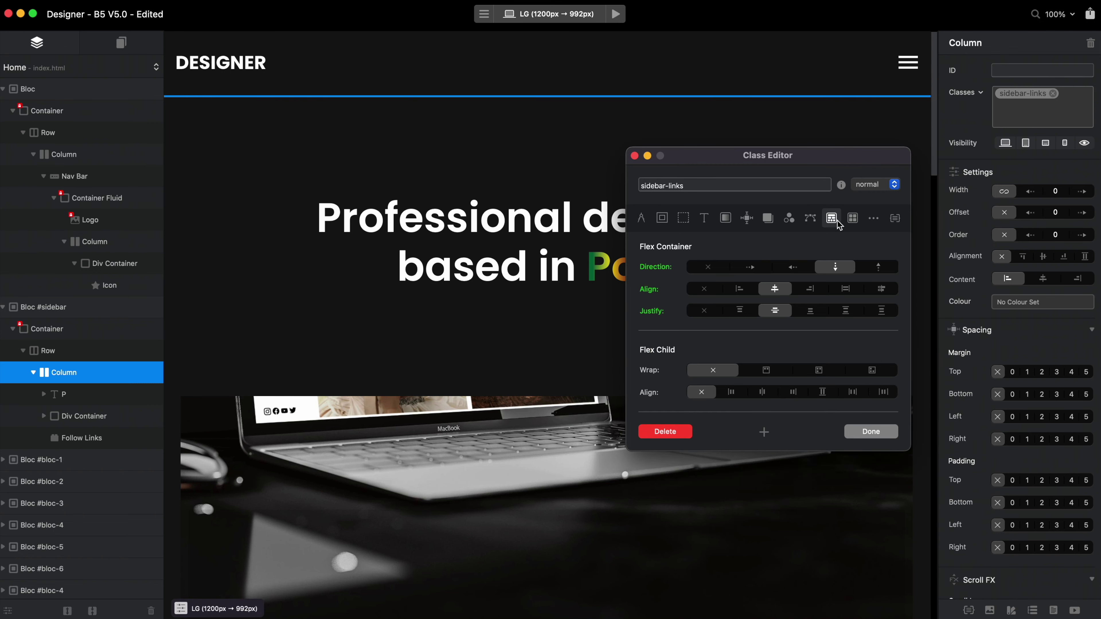
click(845, 310)
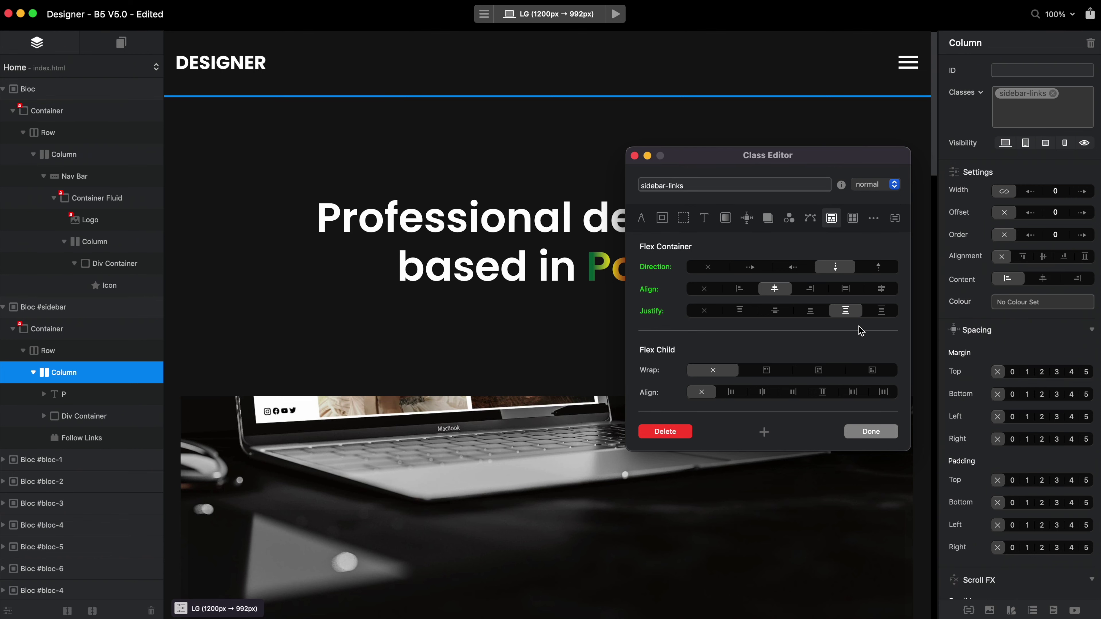
click(871, 431)
- Preview the page and open the offcanvas menu to check how the logo, links and social icons are spread
click(616, 14)
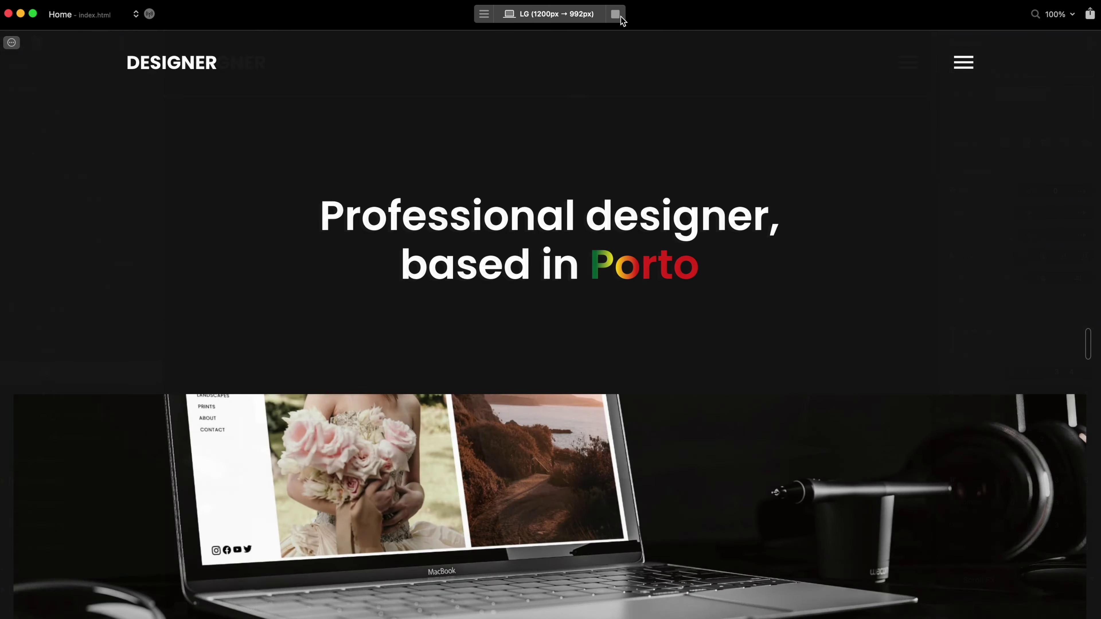
click(963, 62)
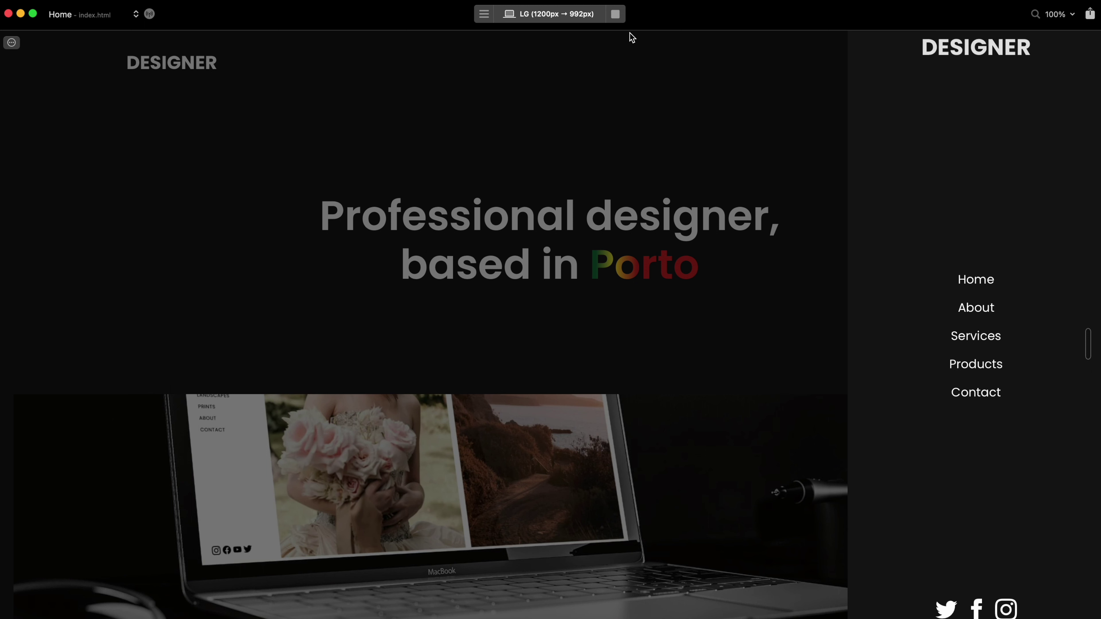
click(615, 14)
- Set the top and bottom padding of the sidebar-links class to 50 px each
key(super+shift+e)
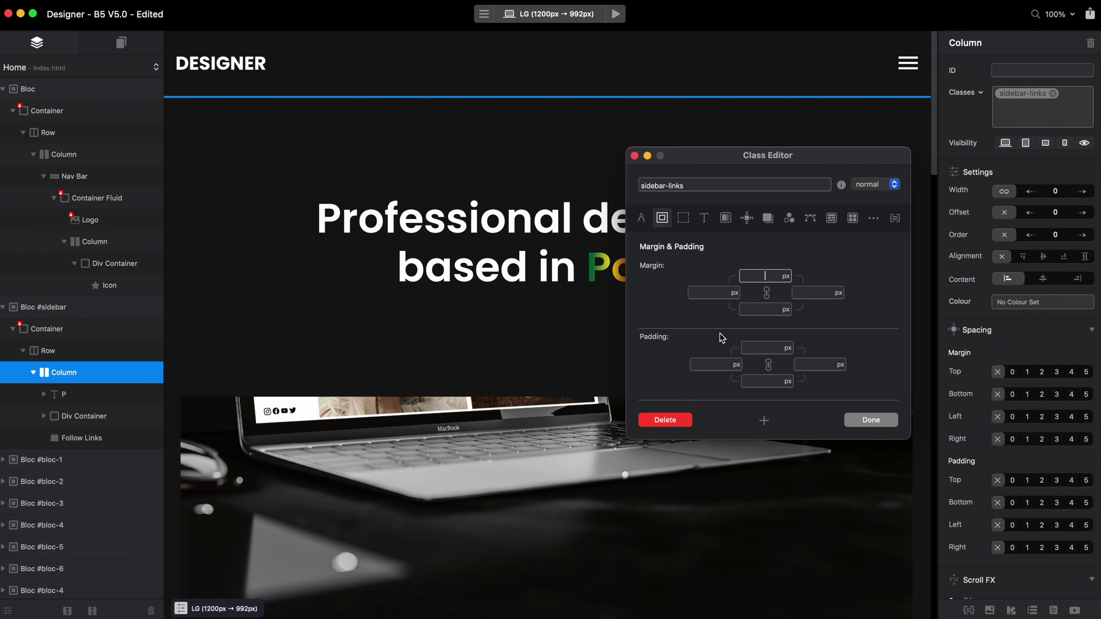
click(764, 351)
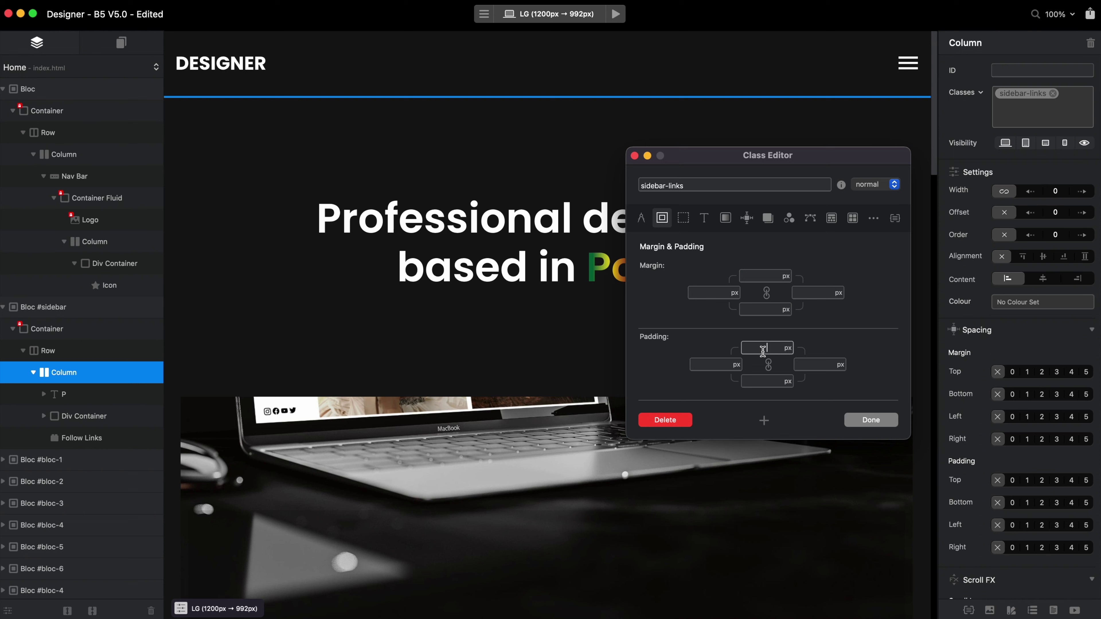
text(50)
click(758, 380)
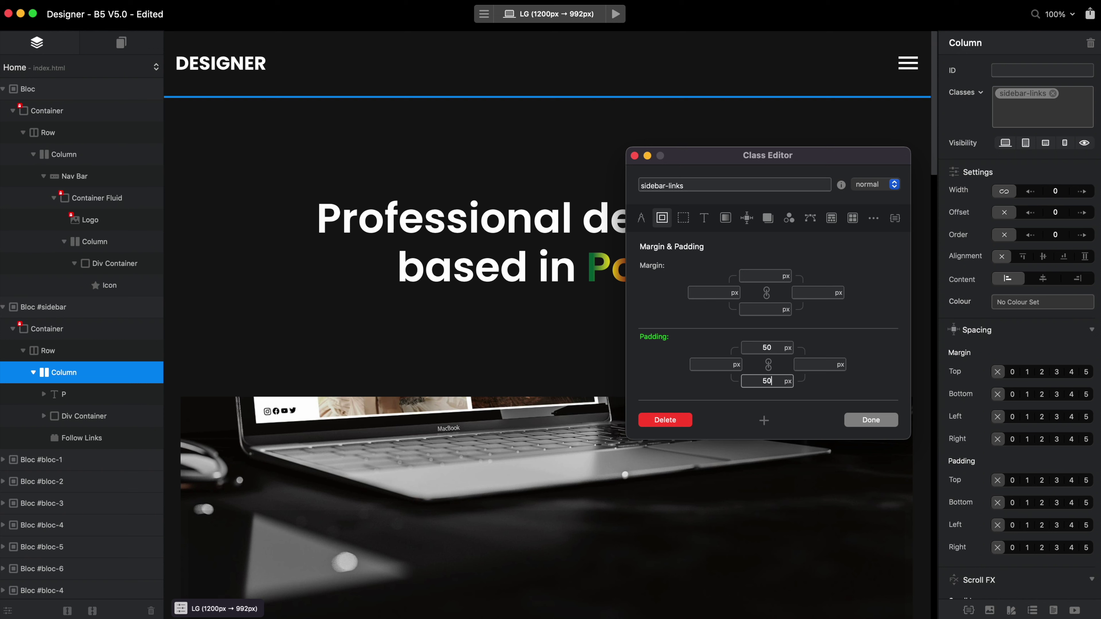
click(874, 423)
- Preview the page and open the offcanvas menu to check the space above the logo and below the social icons
click(615, 15)
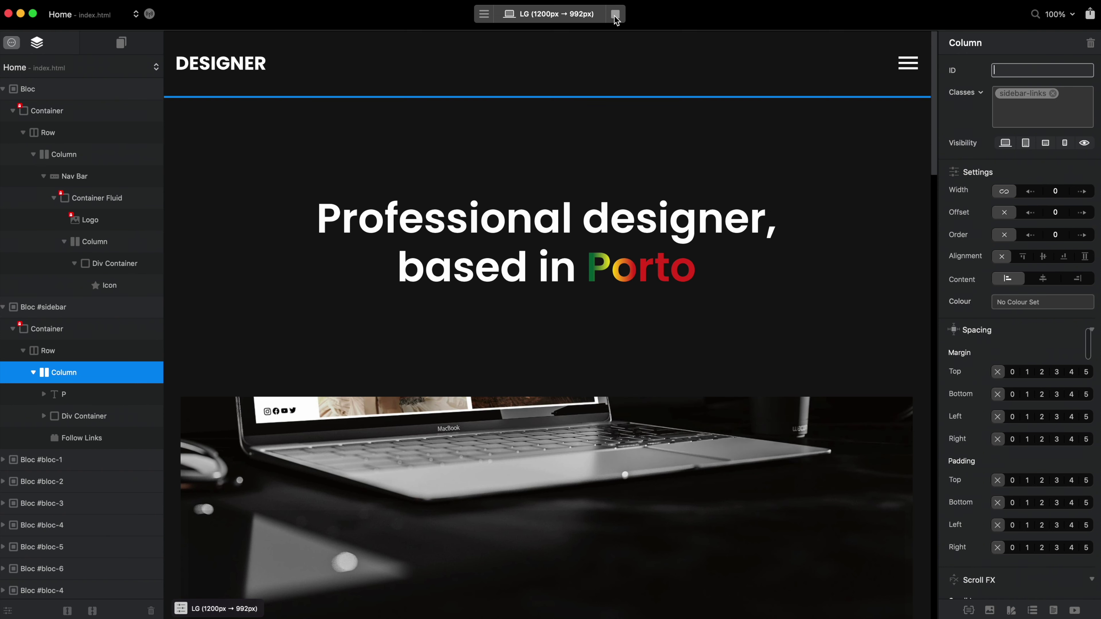
click(967, 62)
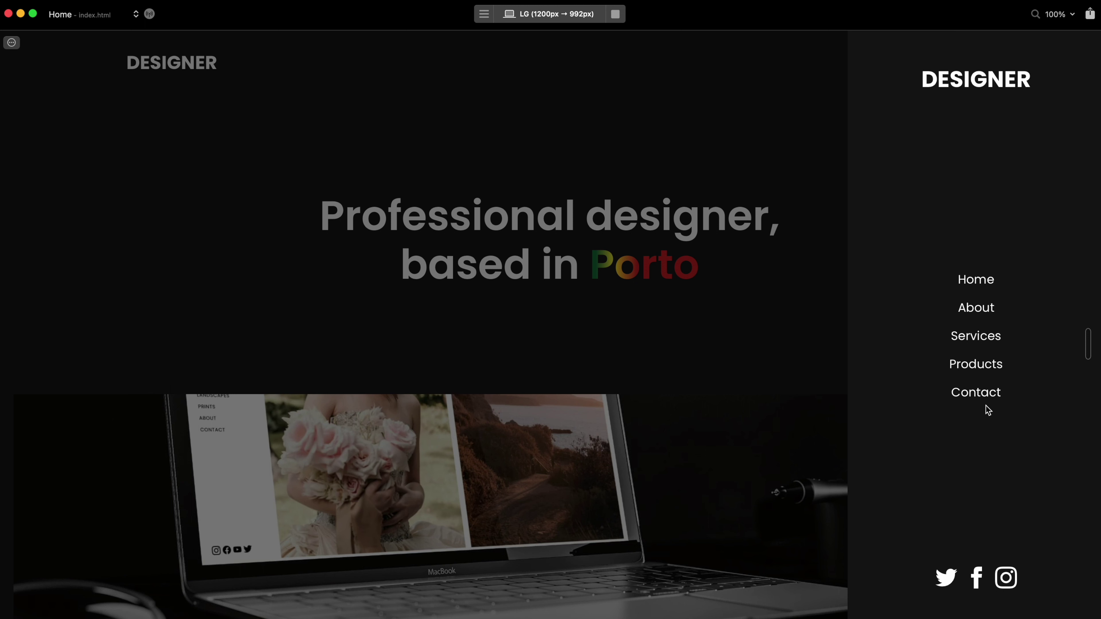
click(616, 13)
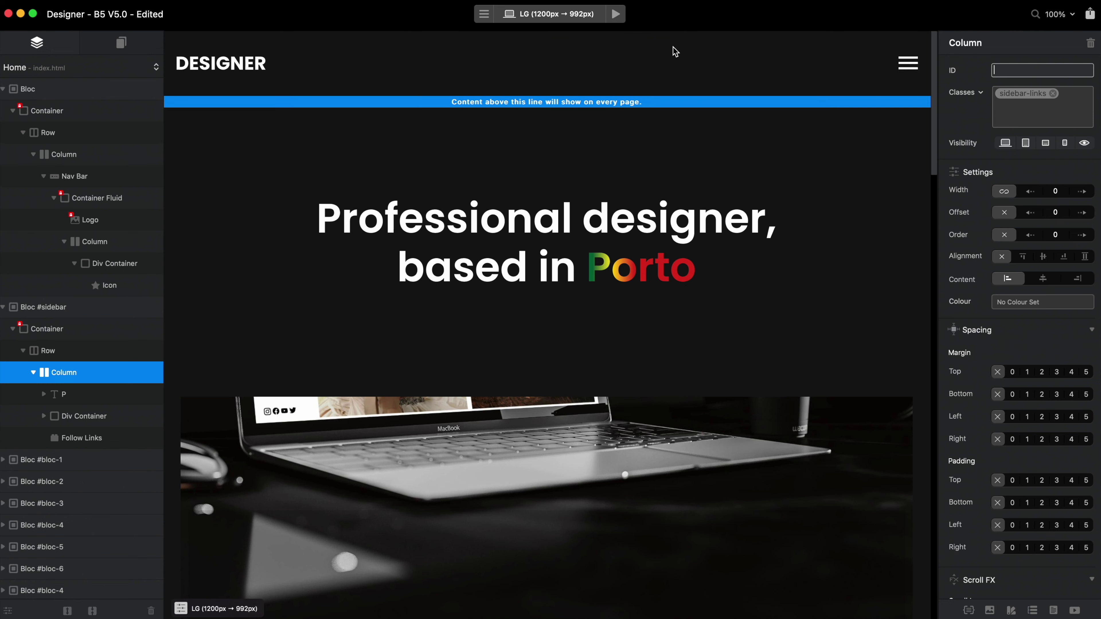
- Preview the page in the web browser, open the offcanvas menu and shorten the window to check the menu at low height
key(super+alt+p)
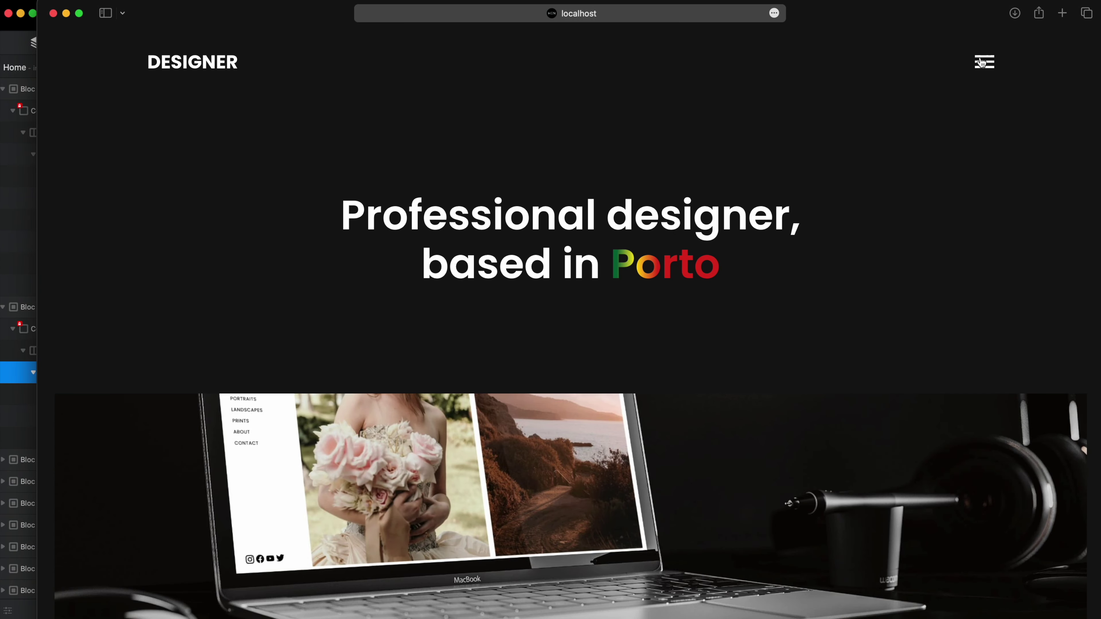
click(983, 61)
drag(977, 618, 998, 293)
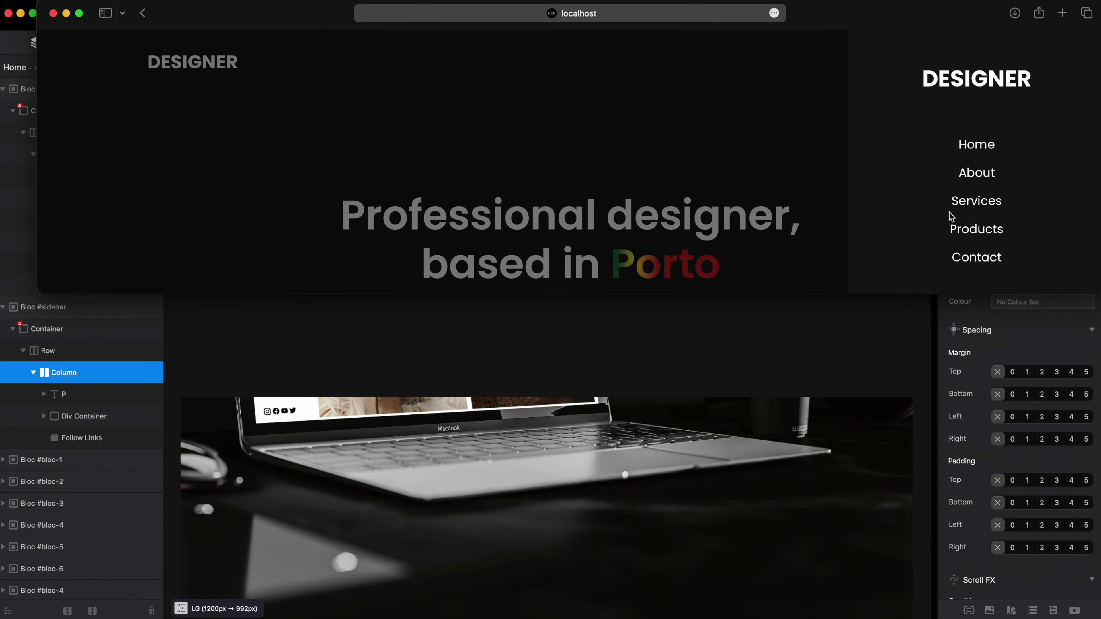
click(827, 346)
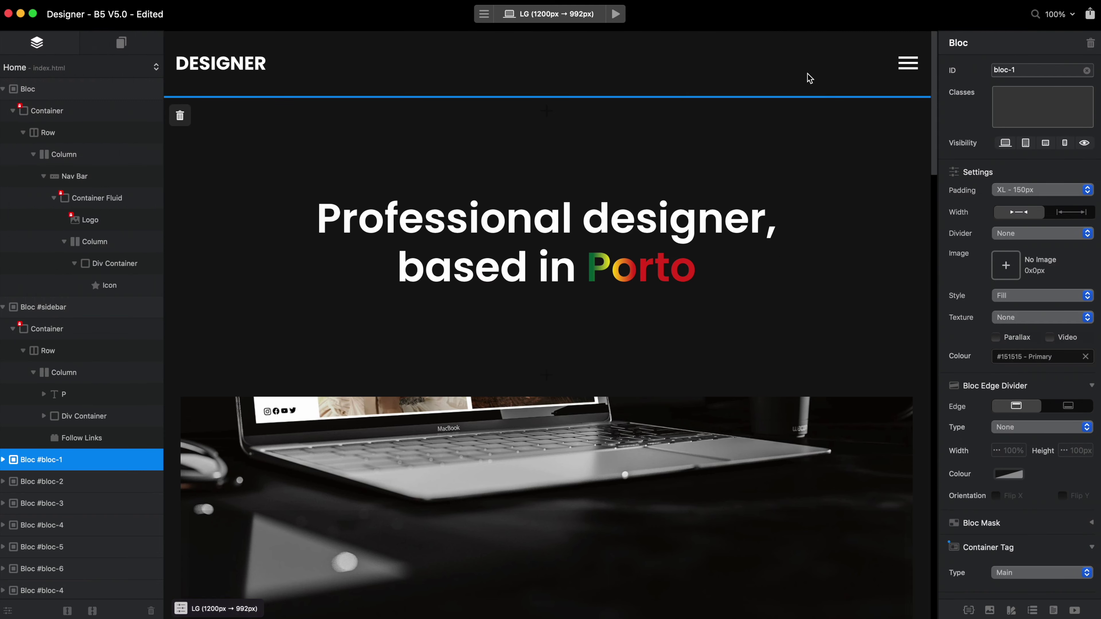
- Set the overflow of the sidebar column's sidebar-links class to Scroll
click(93, 373)
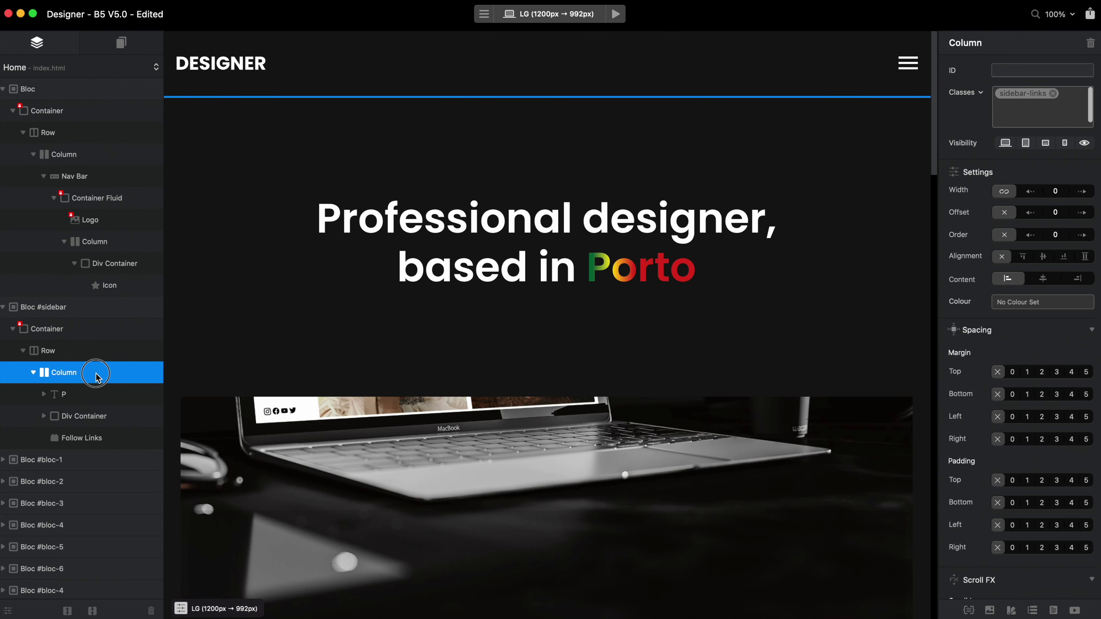
double_click(1023, 94)
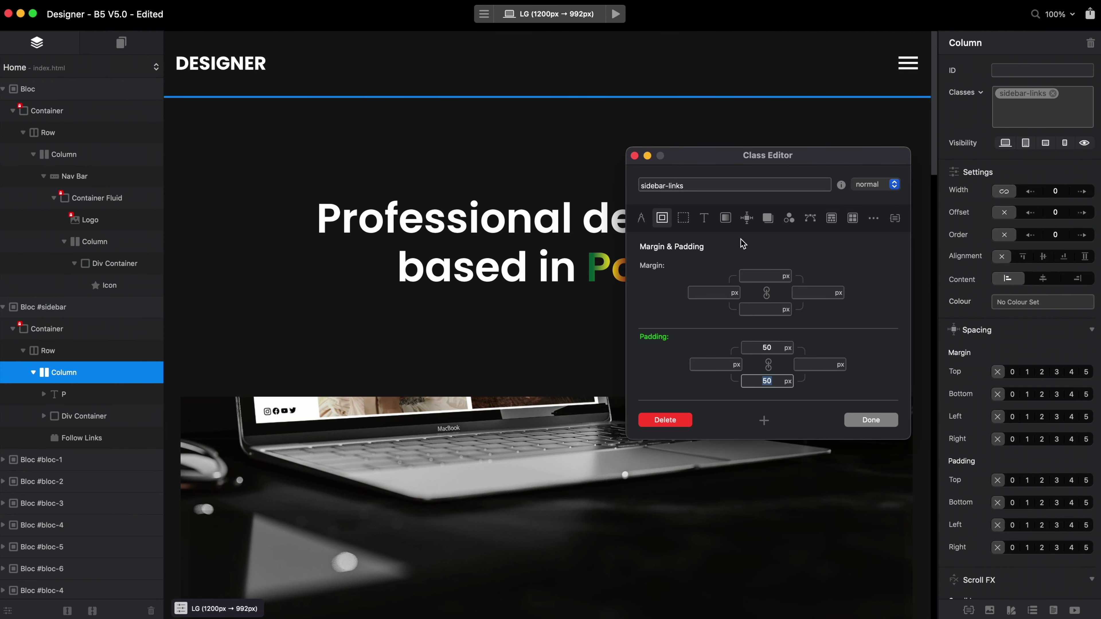
click(747, 217)
click(875, 400)
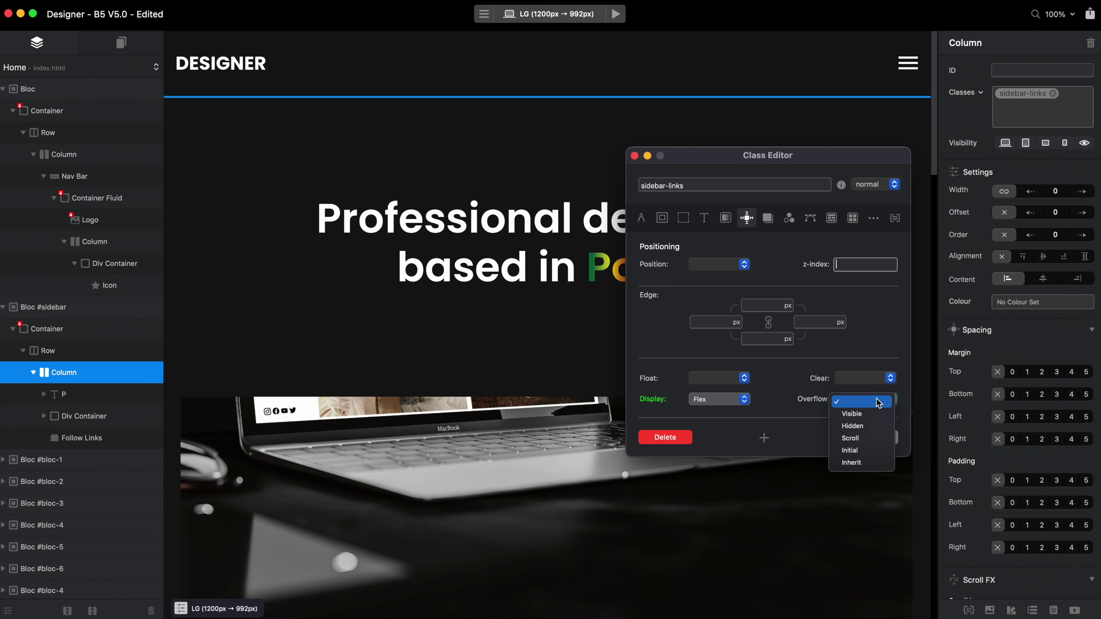
click(880, 438)
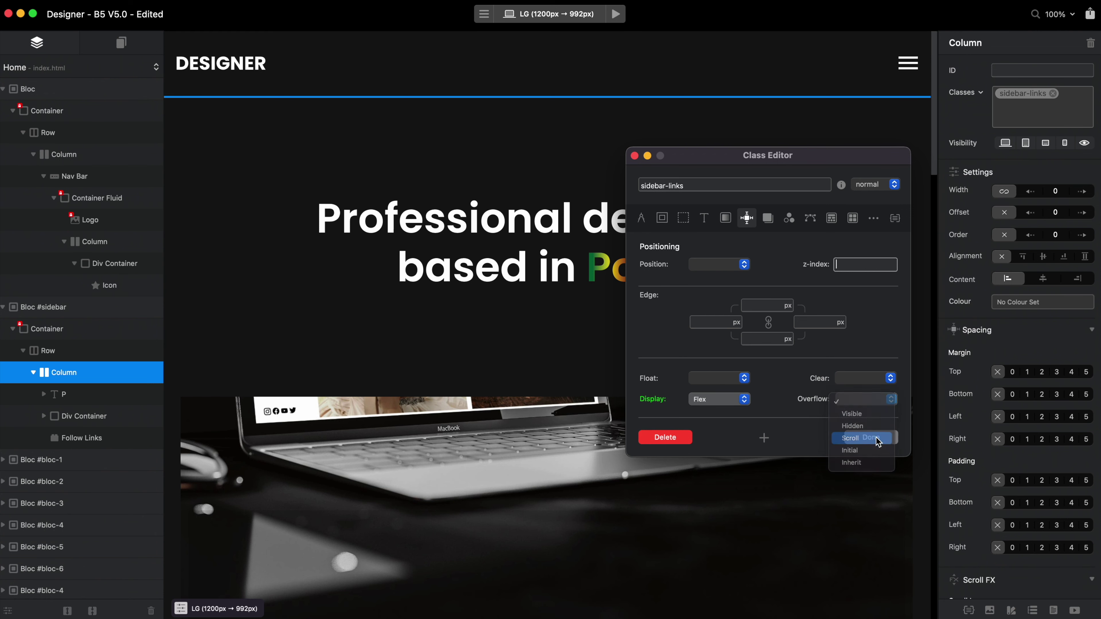
click(880, 438)
- Preview the page in the shortened browser window and open the offcanvas menu to check that its content scrolls
click(616, 13)
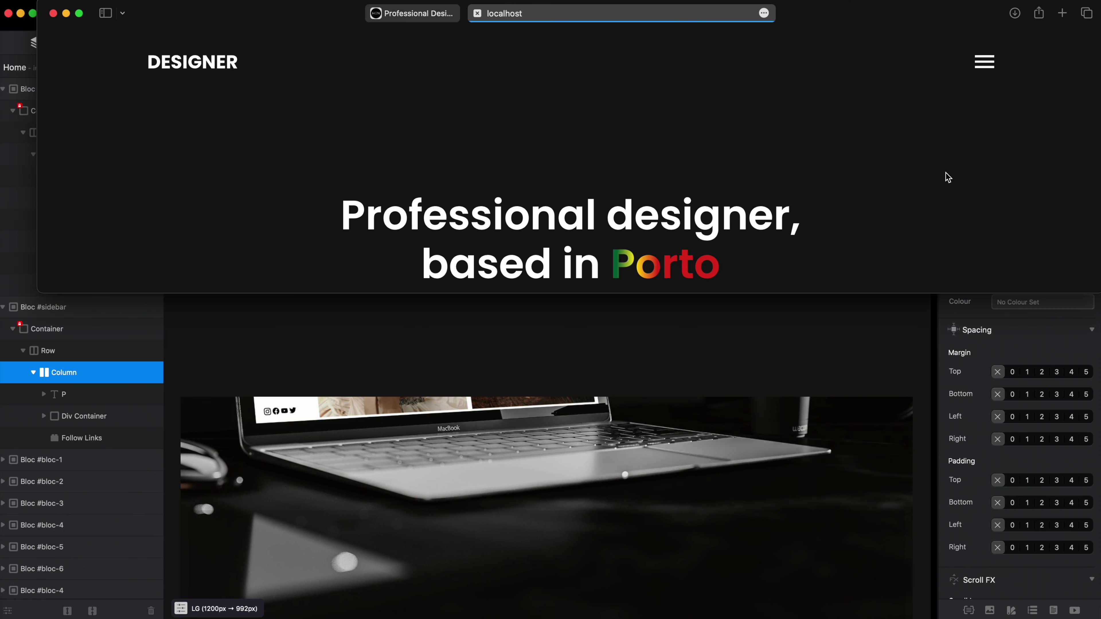
click(990, 75)
scroll(982, 143, down, 2)
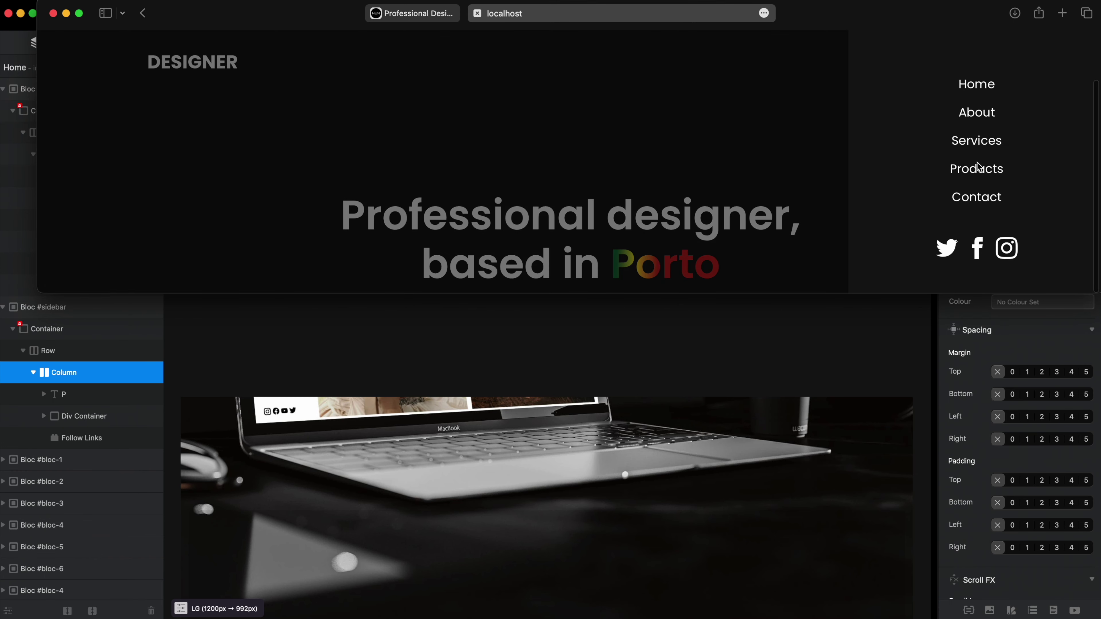
scroll(978, 167, down, 2)
scroll(966, 167, up, 3)
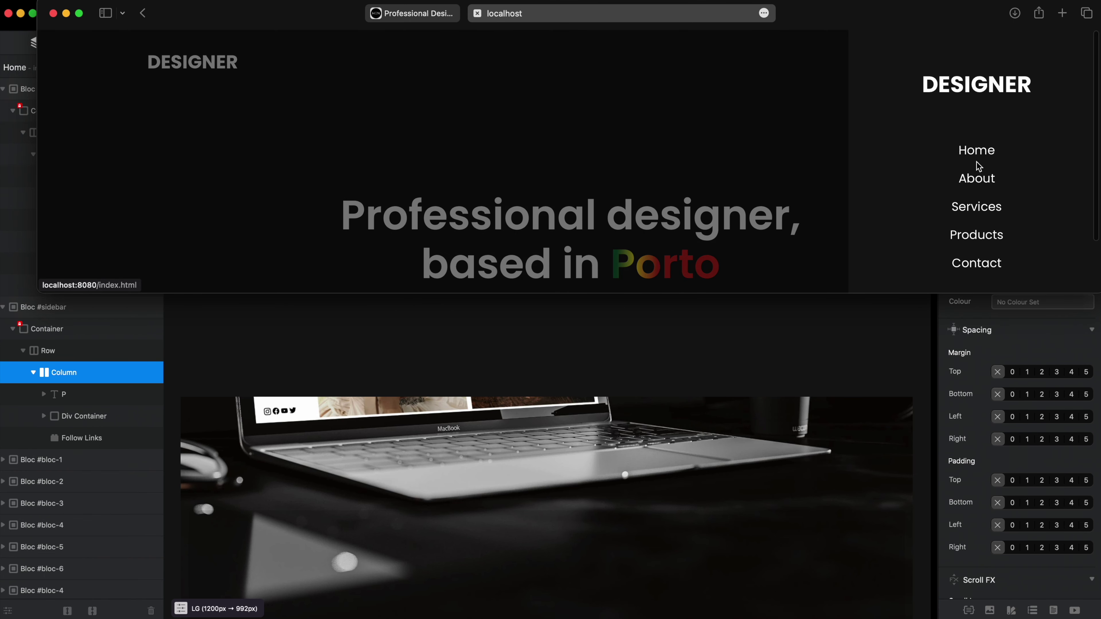
- Check how the sidebar menu scrolls at shorter browser window heights, restore the full height, and switch back to Blocs
scroll(962, 160, down, 2)
scroll(962, 157, up, 2)
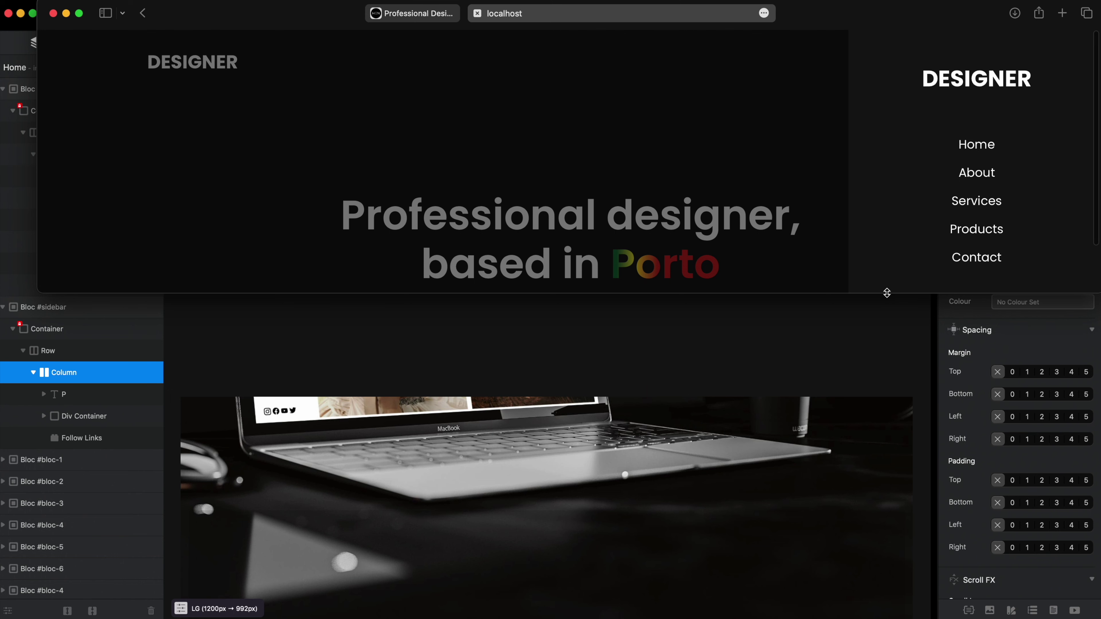
drag(887, 293, 1017, 230)
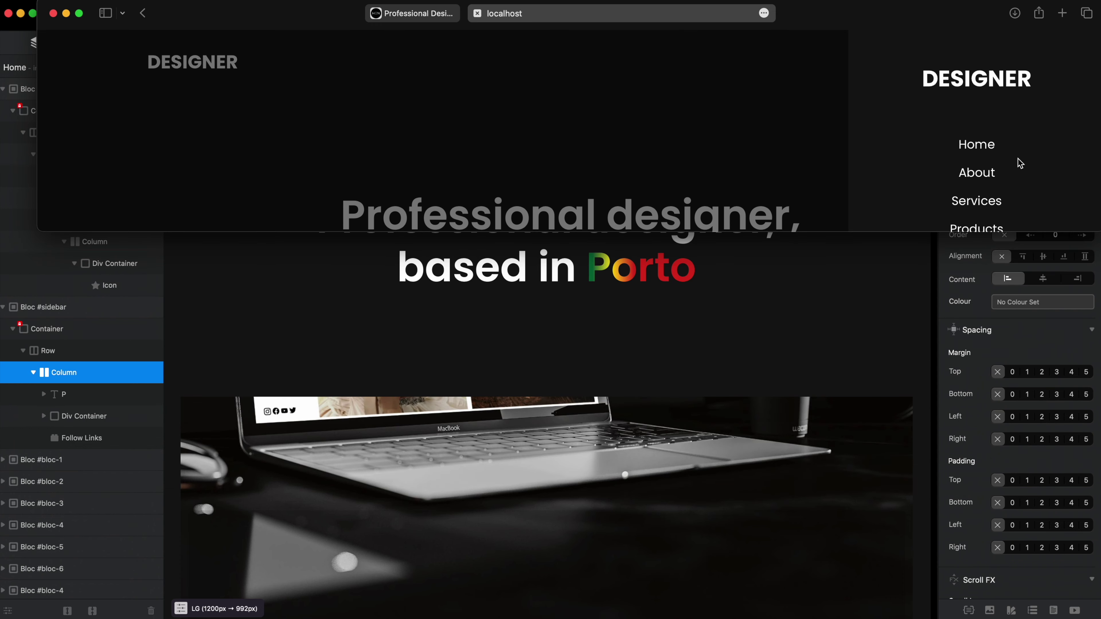
scroll(1019, 162, down, 3)
scroll(1017, 162, up, 3)
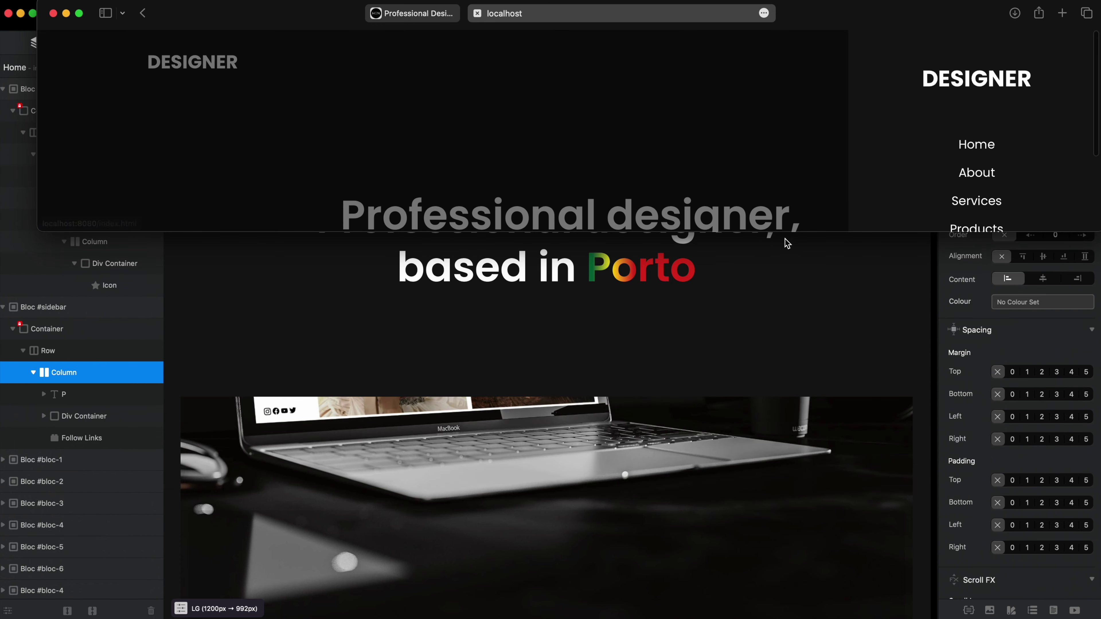
drag(786, 230, 850, 615)
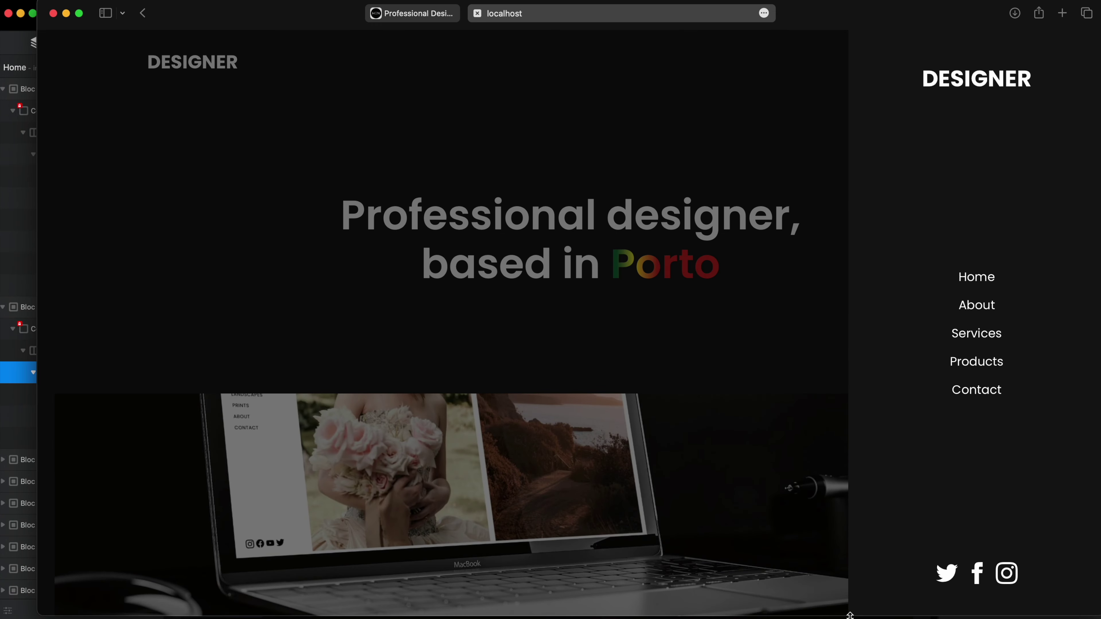
key(super+Tab)
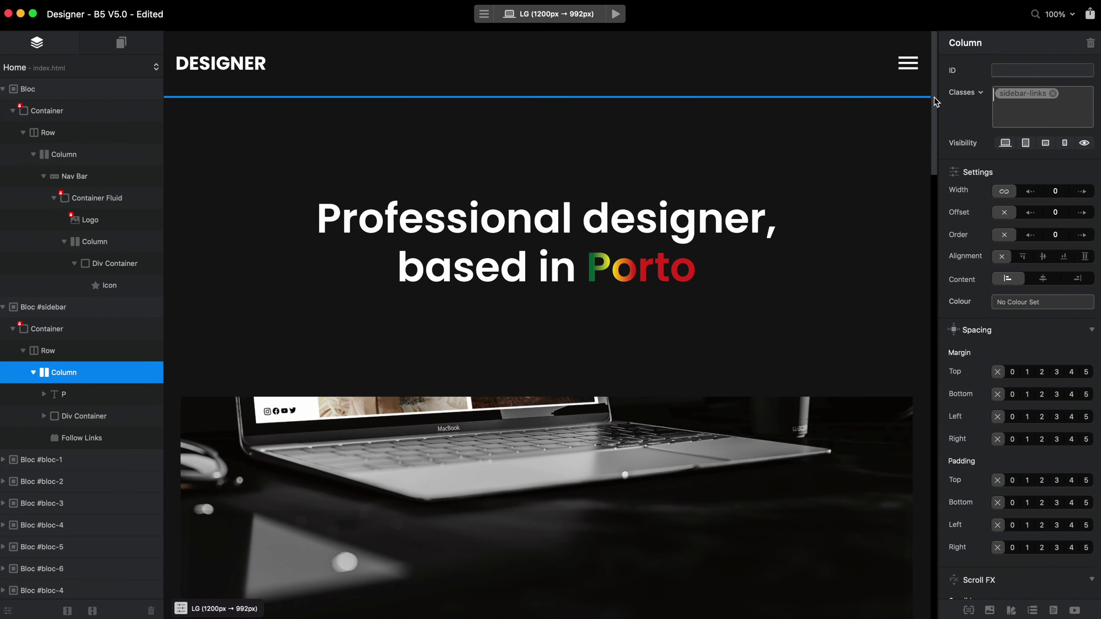
- Set the width of the sidebar bloc's offcanvas-end class to 300 px and open the menu in a browser preview
click(58, 306)
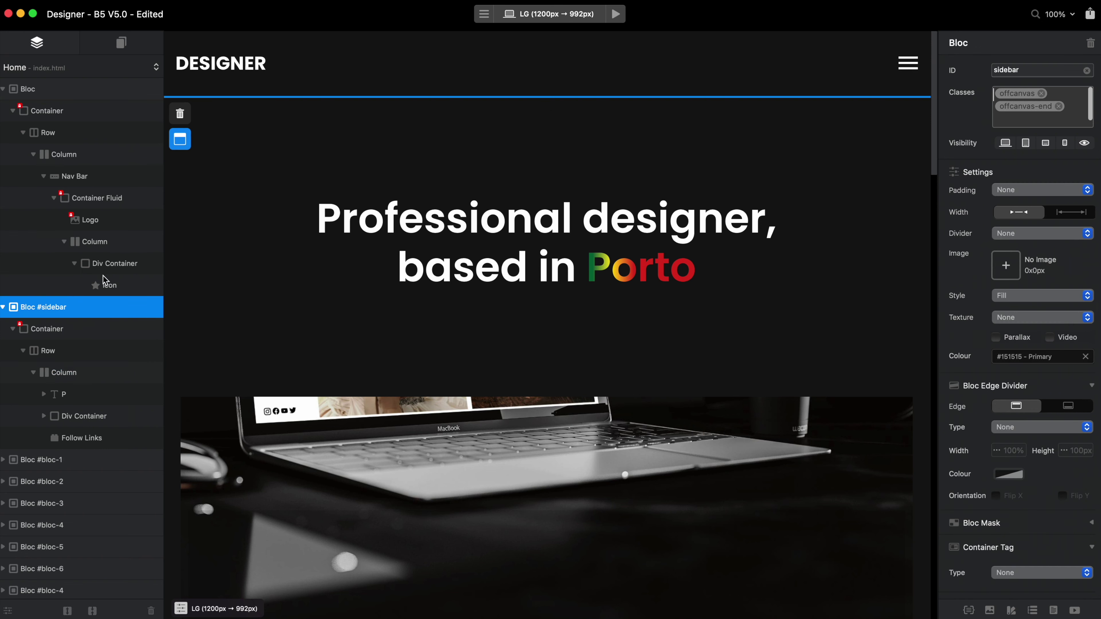
double_click(1025, 107)
click(642, 218)
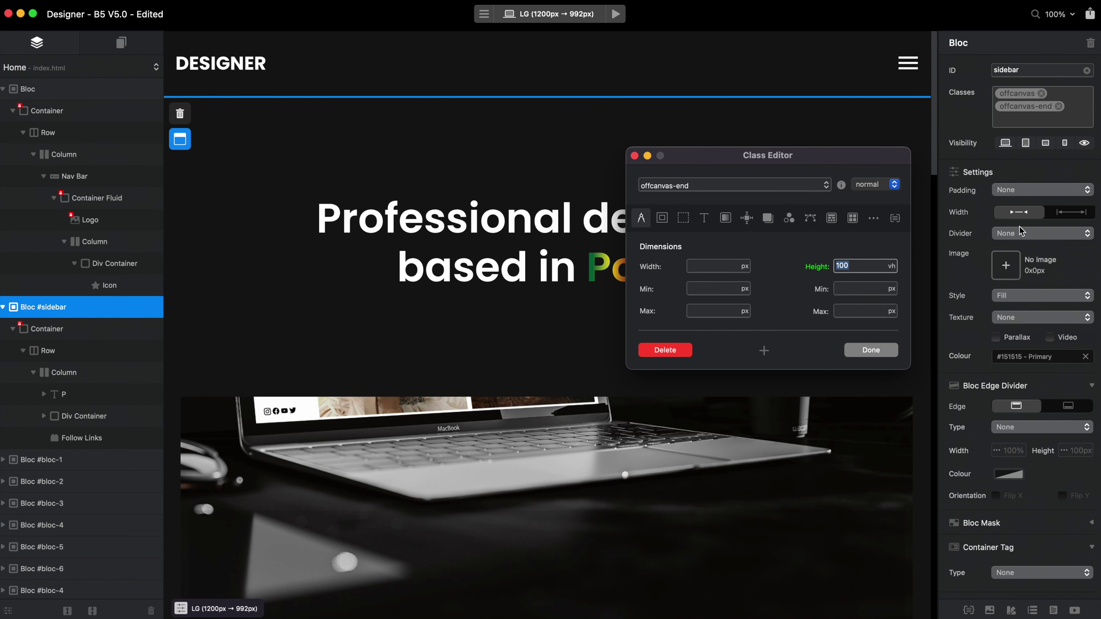
click(703, 265)
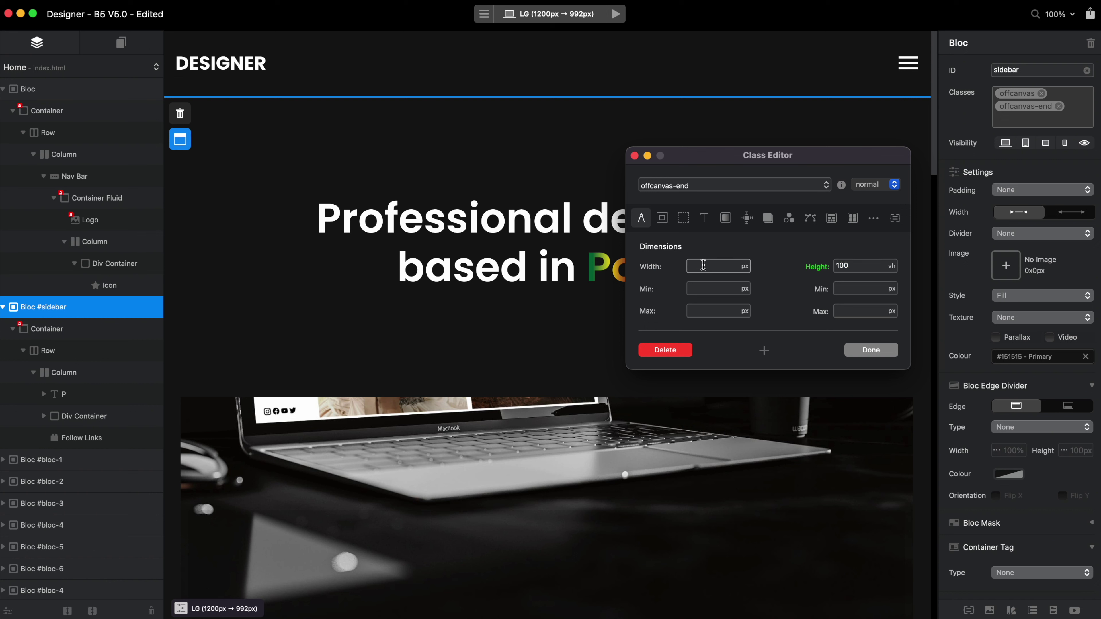
text(300)
key(super+r)
click(983, 63)
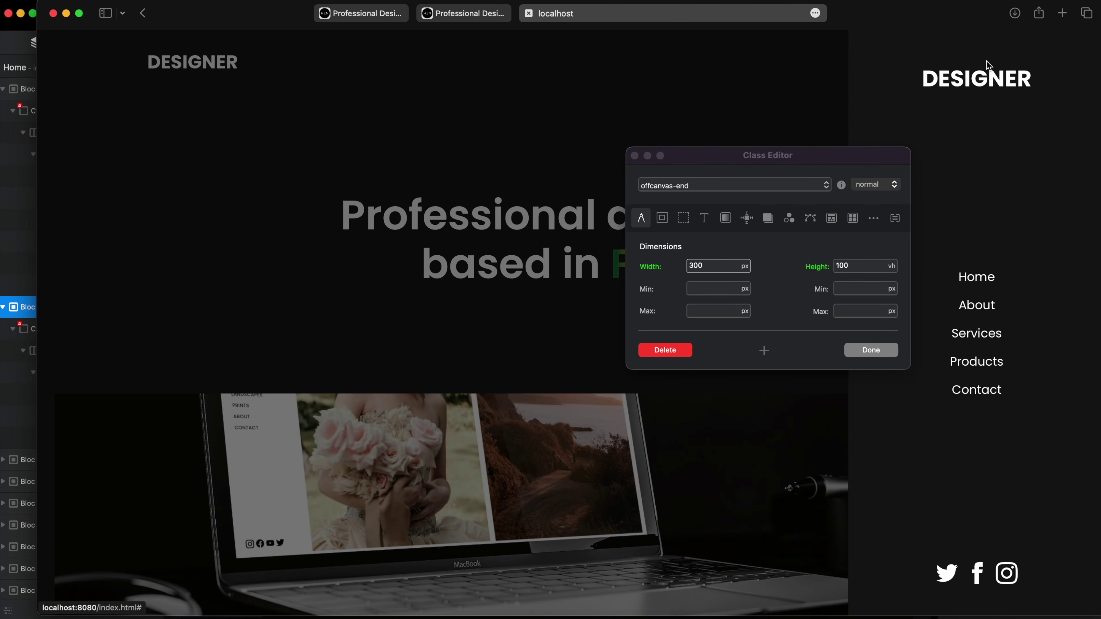
- Set the offcanvas-end class's minimum width to 300 px and clear its fixed width
click(712, 267)
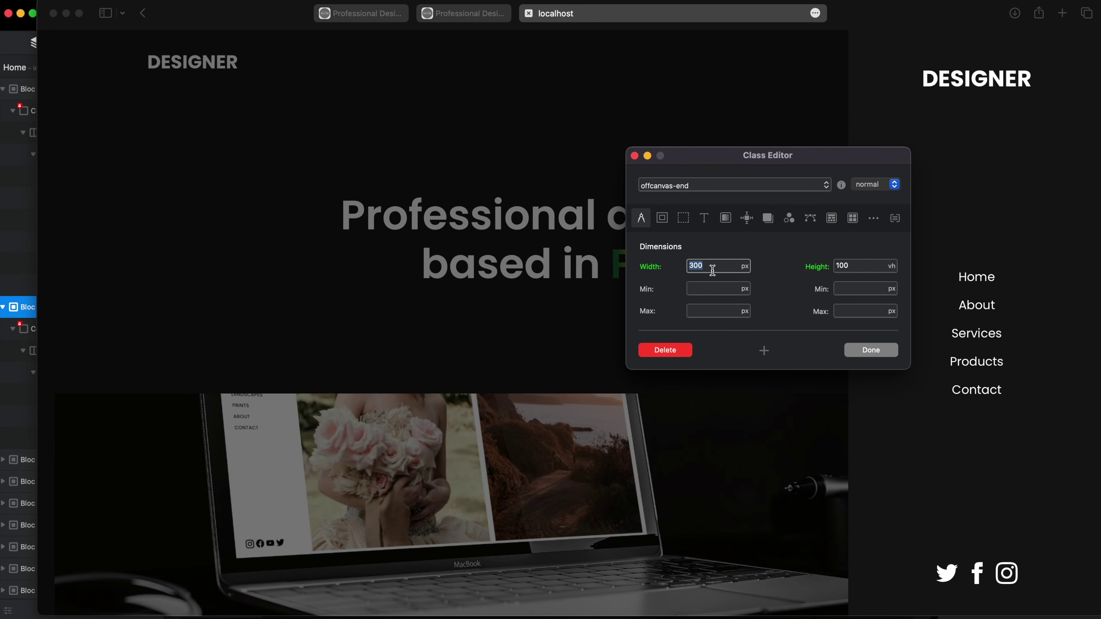
click(700, 286)
text(300)
double_click(716, 268)
key(BackSpace)
click(717, 267)
double_click(709, 288)
key(super+c)
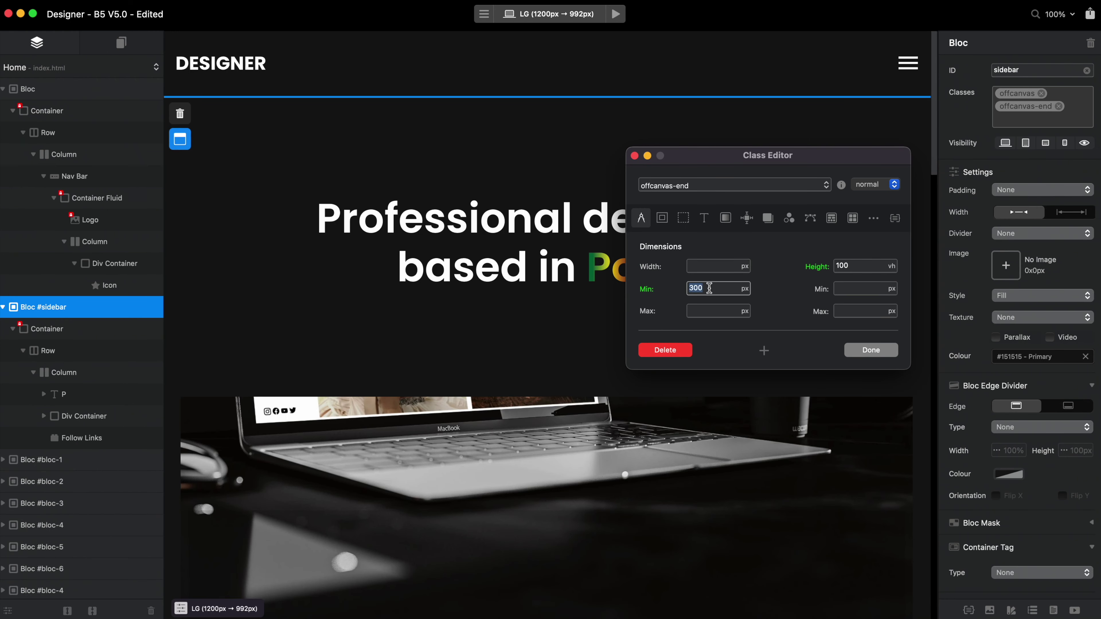
- Set the offcanvas-end class's maximum width to 300 px, clear its minimum width, and finish editing the class
click(706, 311)
key(super+v)
double_click(716, 288)
key(BackSpace)
click(871, 350)
- Preview the page and check the open sidebar while resizing the preview width
click(615, 13)
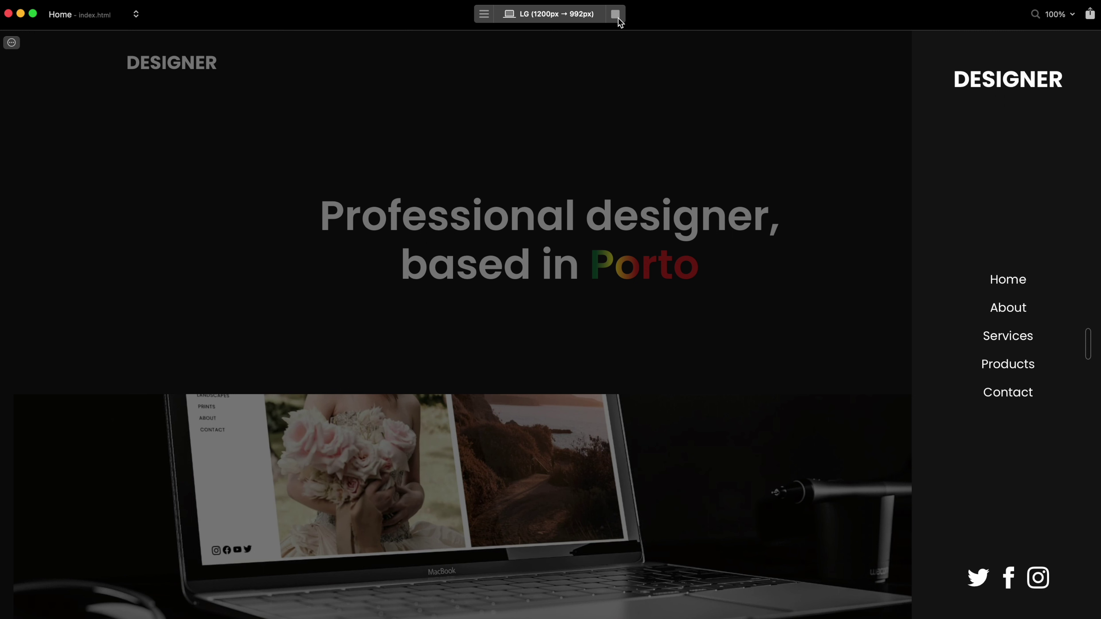
mouse_move(1087, 345)
mouse_down()
mouse_move(862, 393)
mouse_move(626, 398)
mouse_move(1013, 371)
mouse_move(753, 385)
mouse_move(1089, 337)
mouse_up()
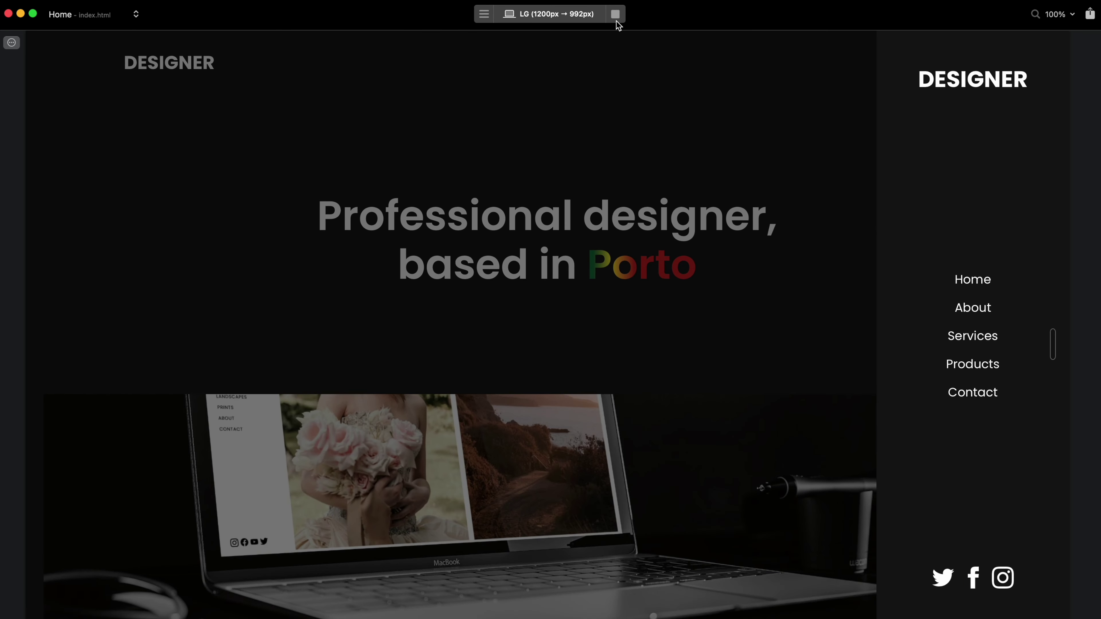
click(614, 13)
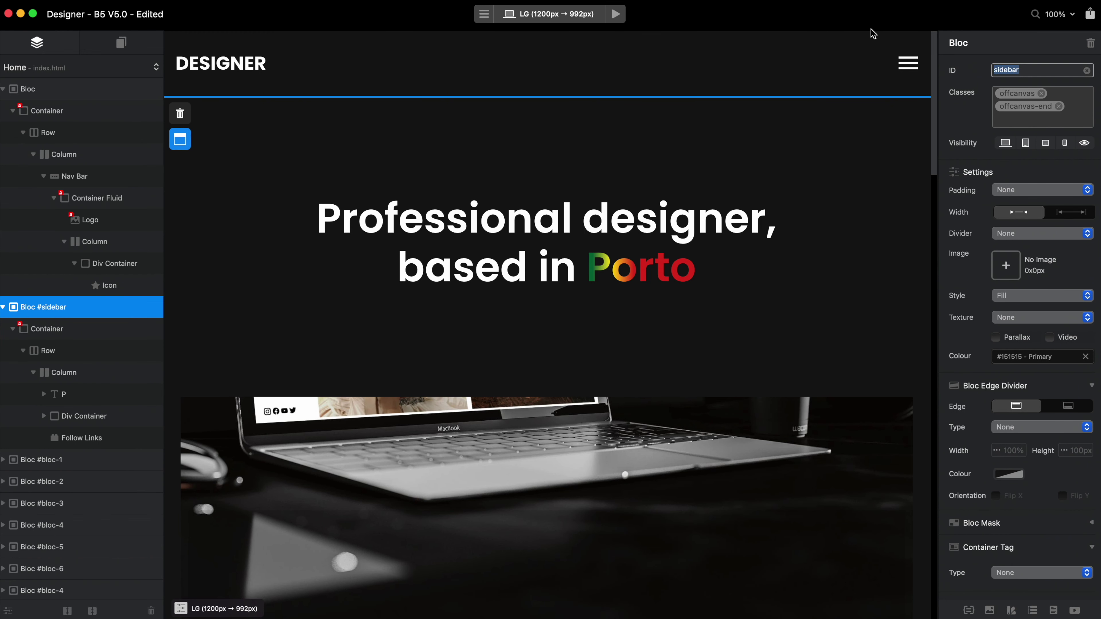
- Preview the page again, open and close the sidebar repeatedly to check its sliding behaviour, and exit the preview
click(615, 14)
click(963, 62)
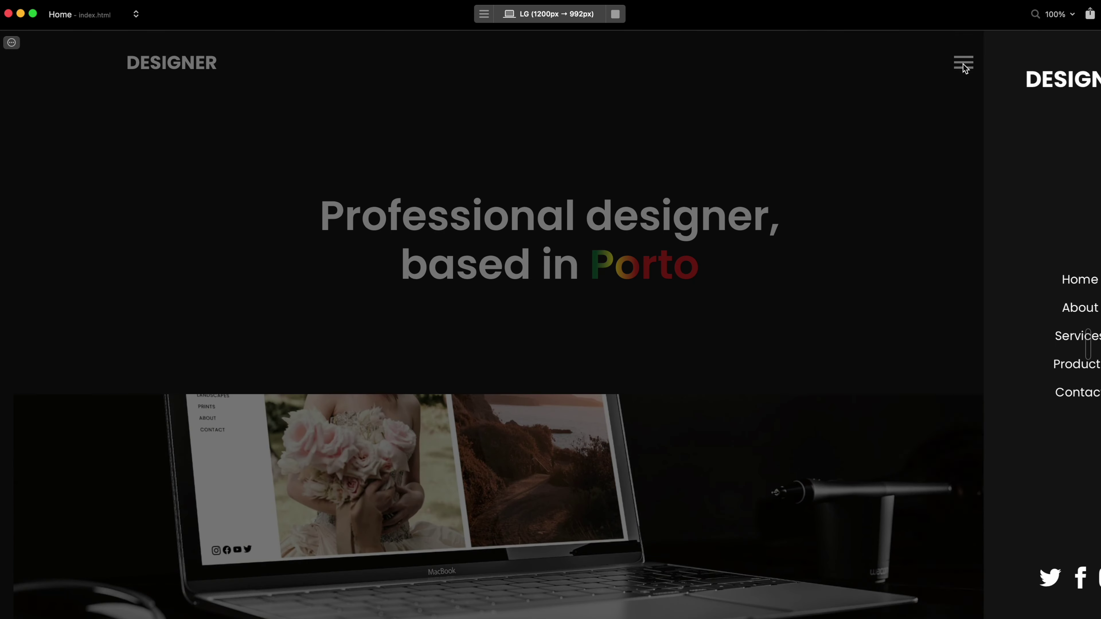
click(799, 141)
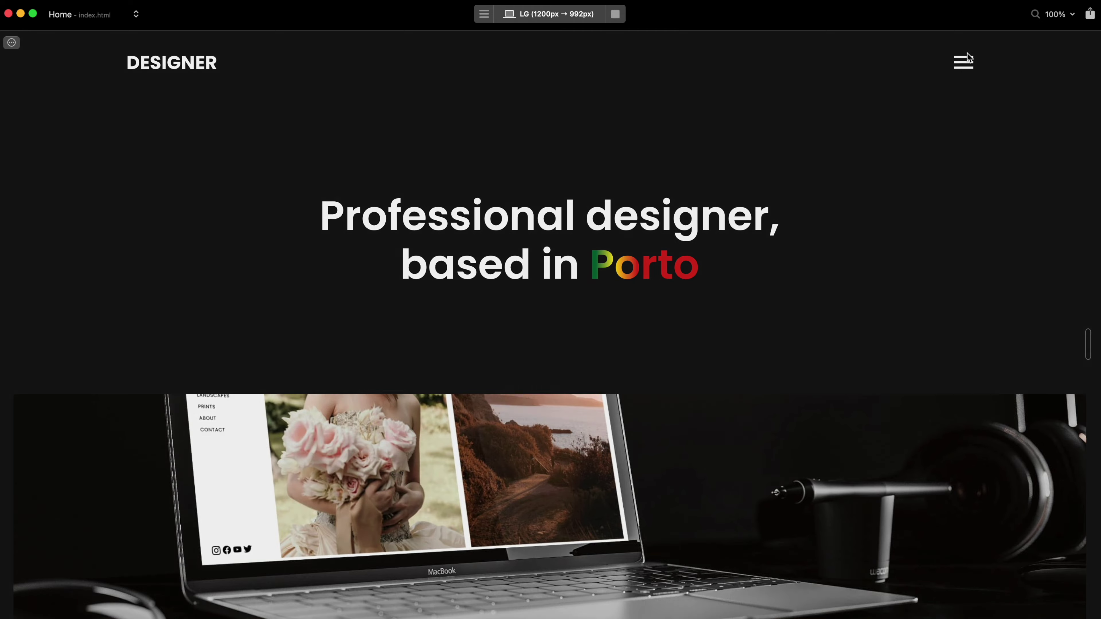
click(966, 57)
click(796, 163)
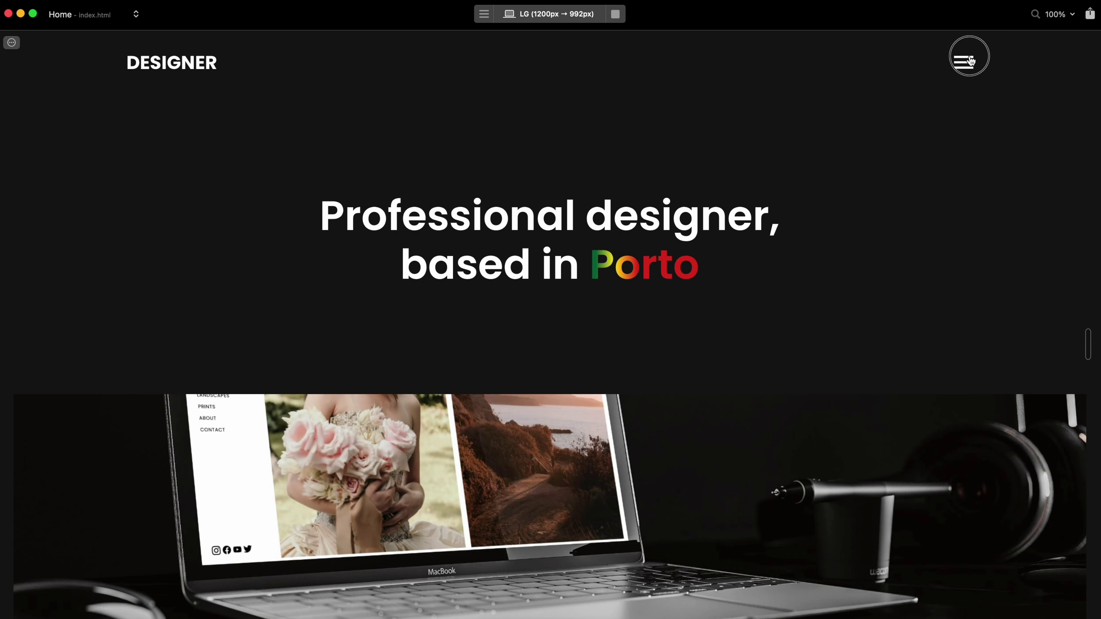
click(962, 61)
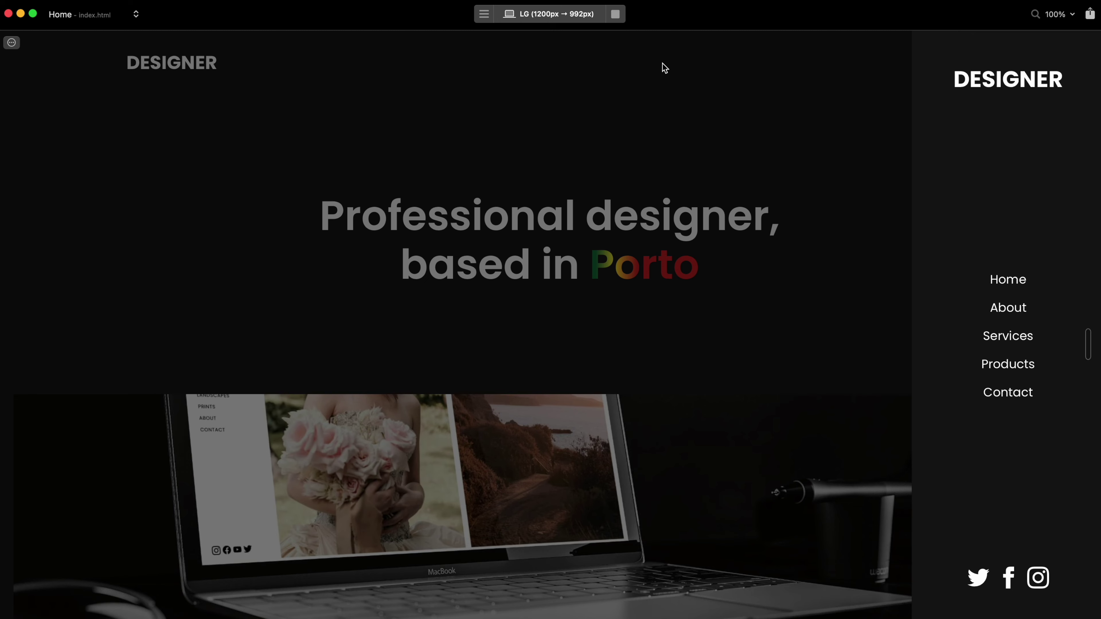
click(611, 13)
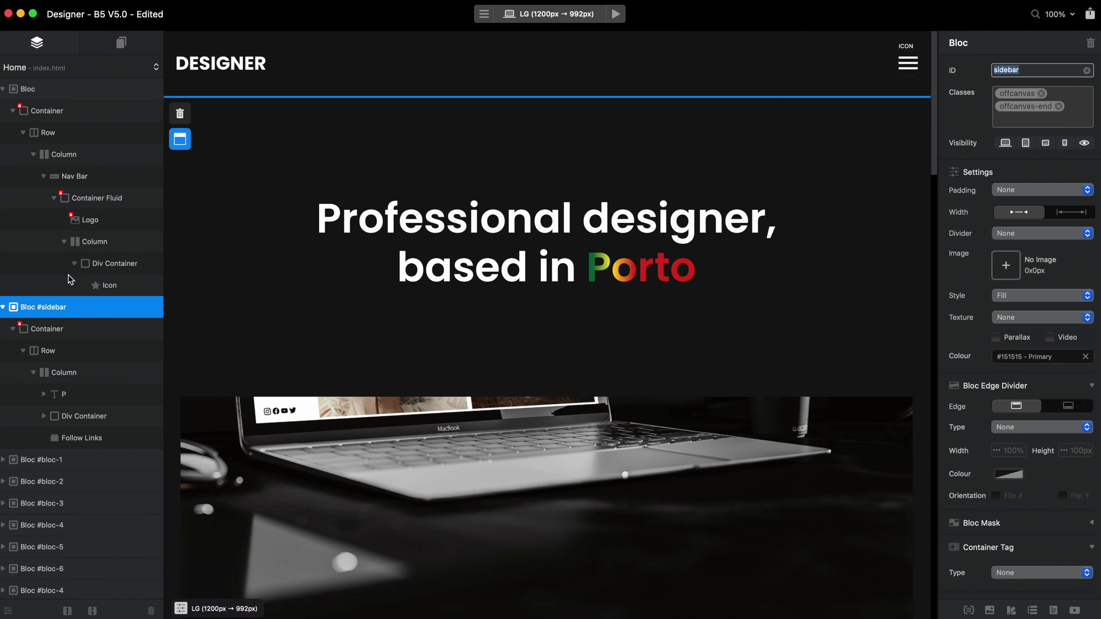
- Delete the offcanvas-end class from the project
double_click(1038, 107)
click(665, 349)
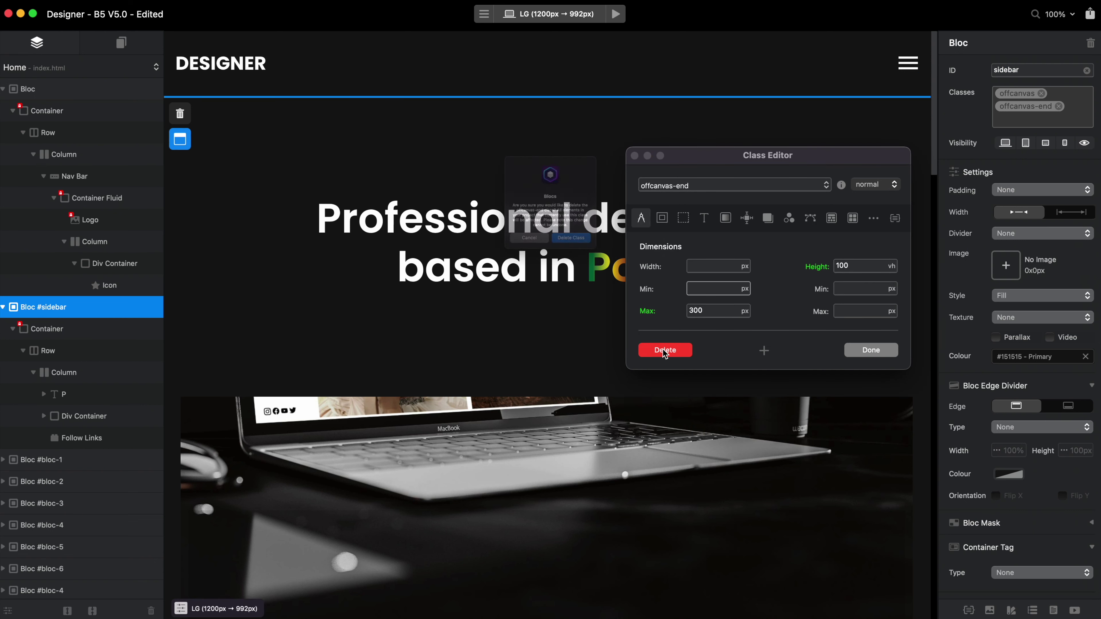
click(609, 270)
- Remove the offcanvas class from the sidebar bloc and delete the whole bloc
double_click(1021, 98)
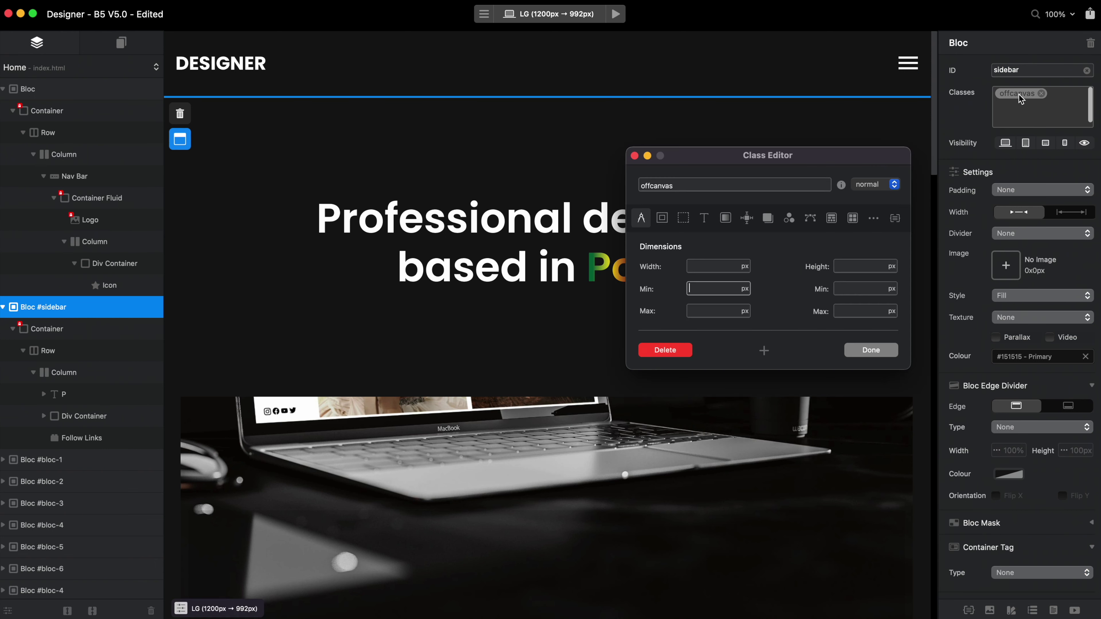
click(634, 156)
click(1041, 93)
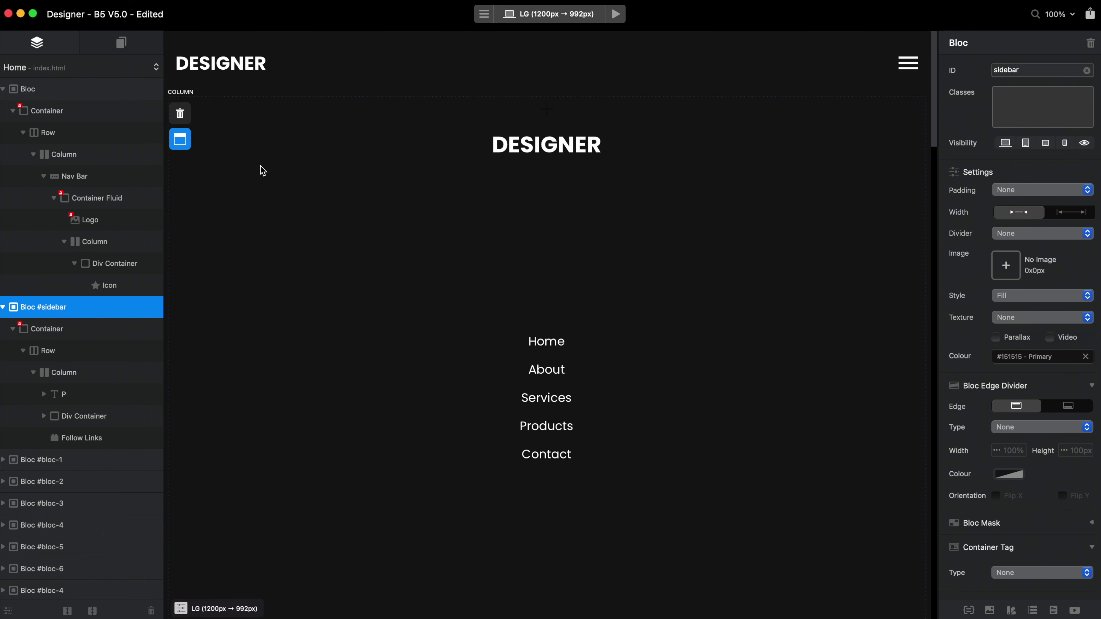
click(186, 119)
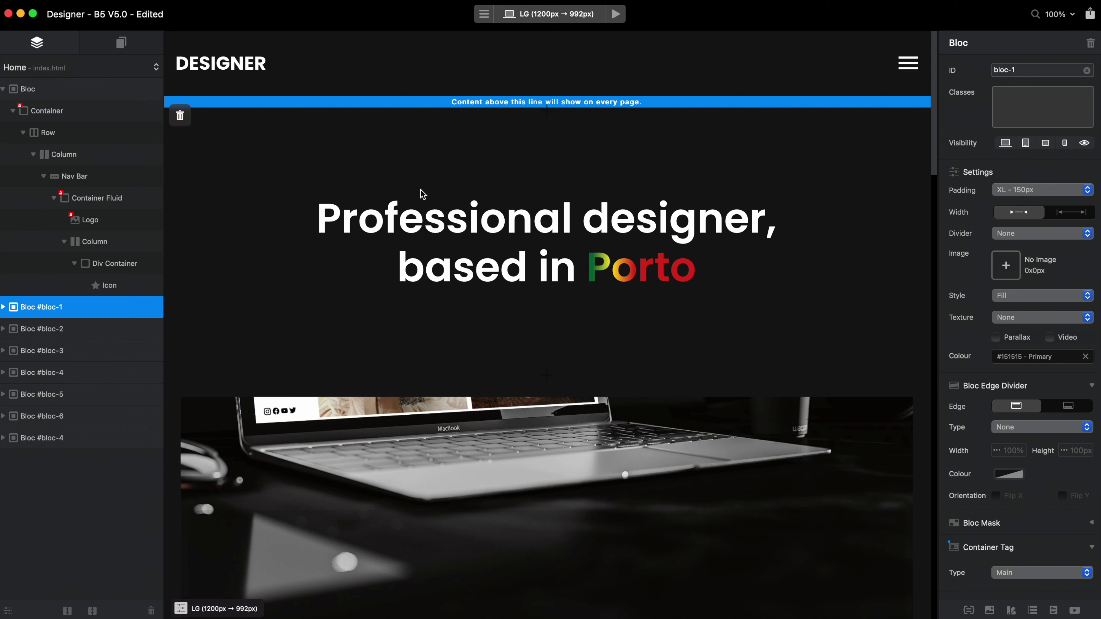
- Examine the header menu icon's link URL and its data-bs-toggle custom attribute
click(909, 64)
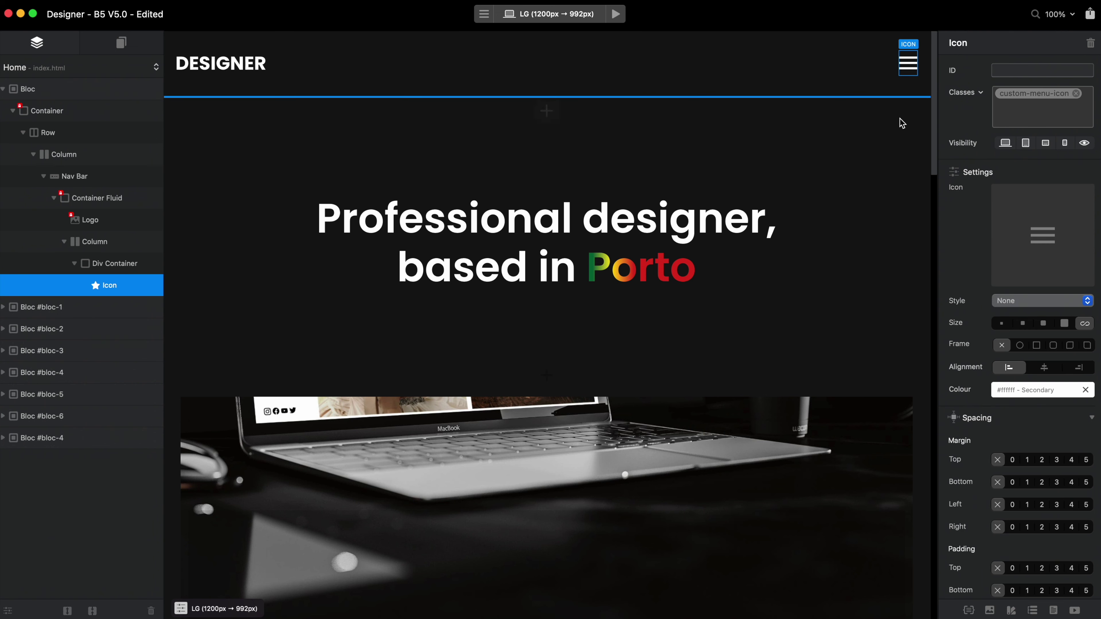
scroll(1005, 276, down, 15)
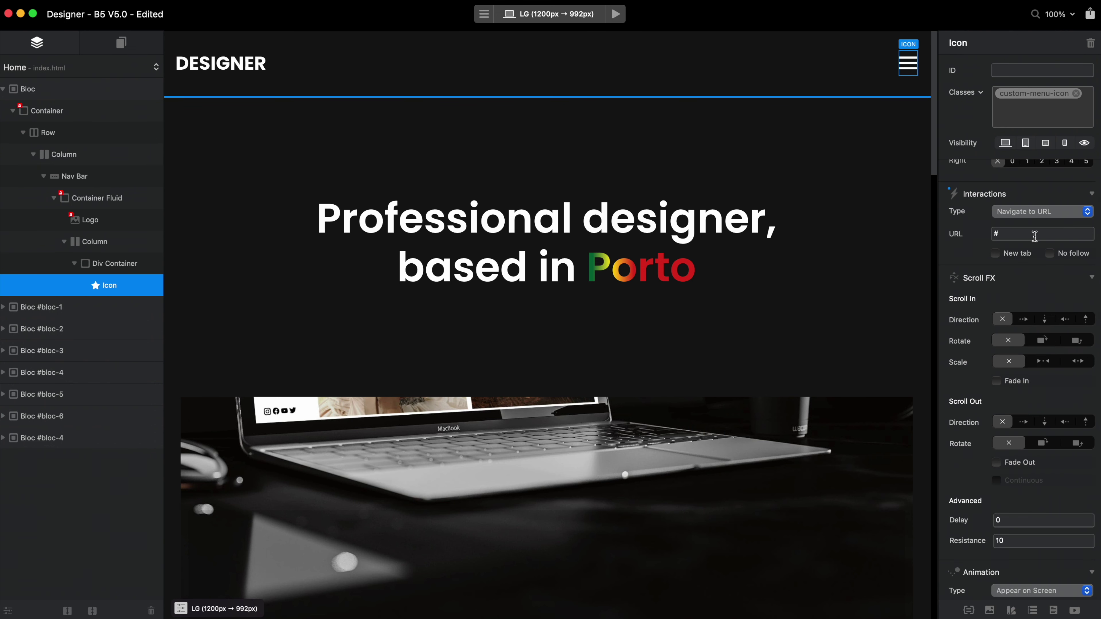
scroll(1036, 241, down, 4)
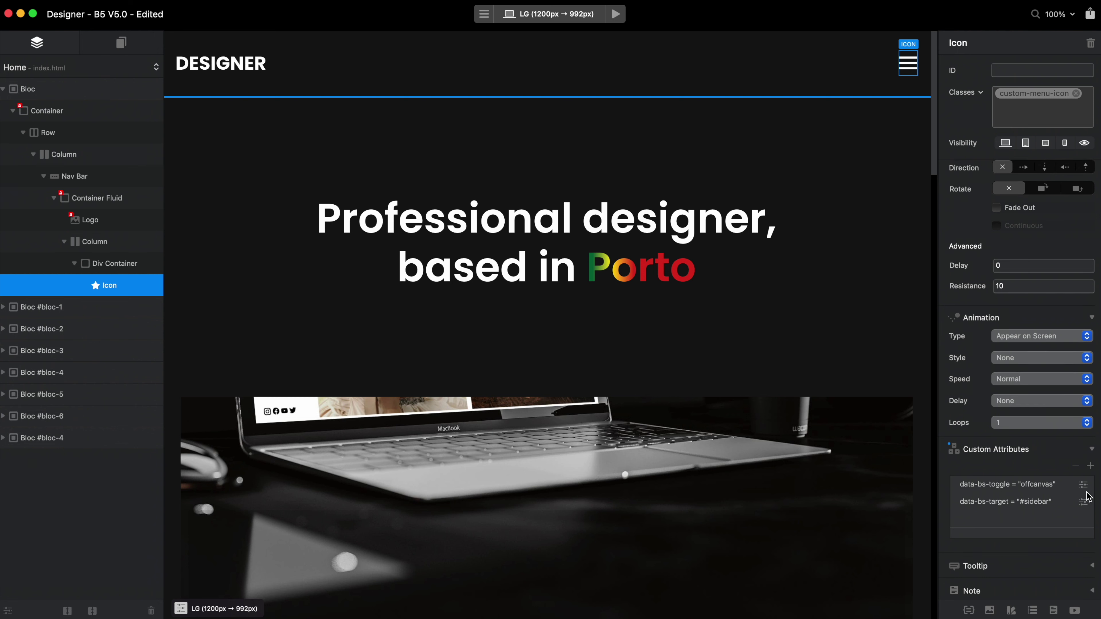
scroll(1080, 478, up, 20)
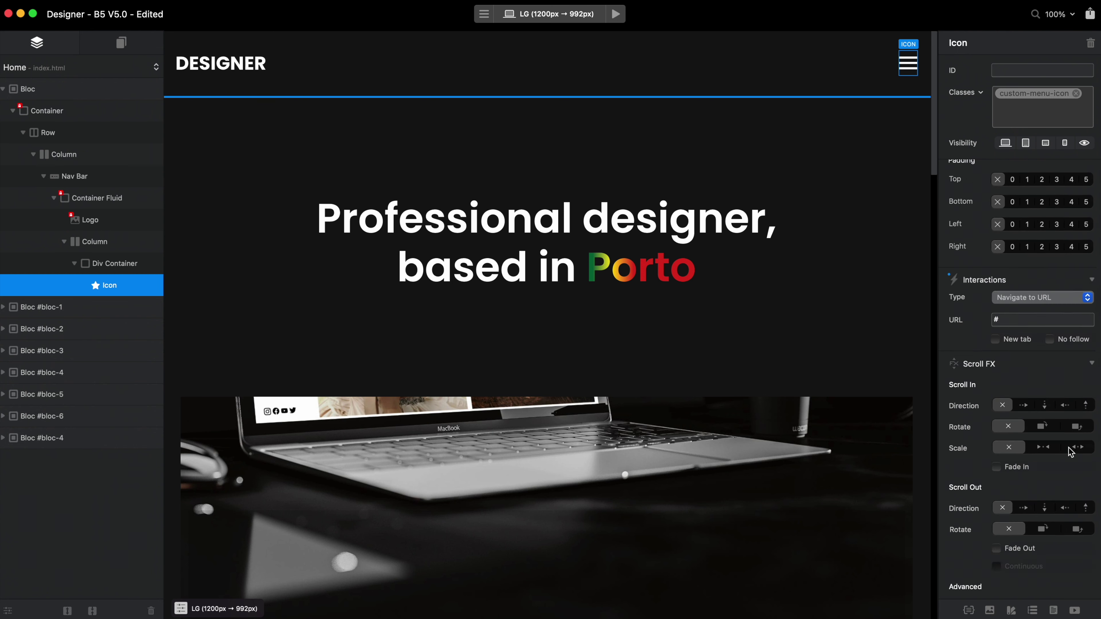
scroll(1070, 452, up, 12)
scroll(1040, 451, down, 10)
click(1001, 453)
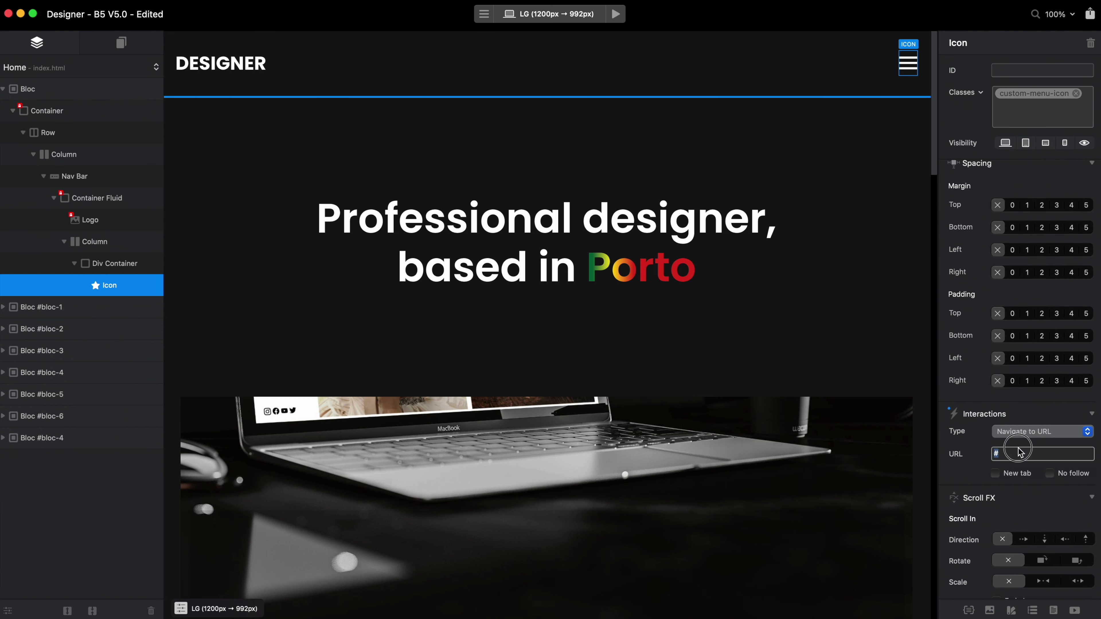
scroll(1001, 452, down, 20)
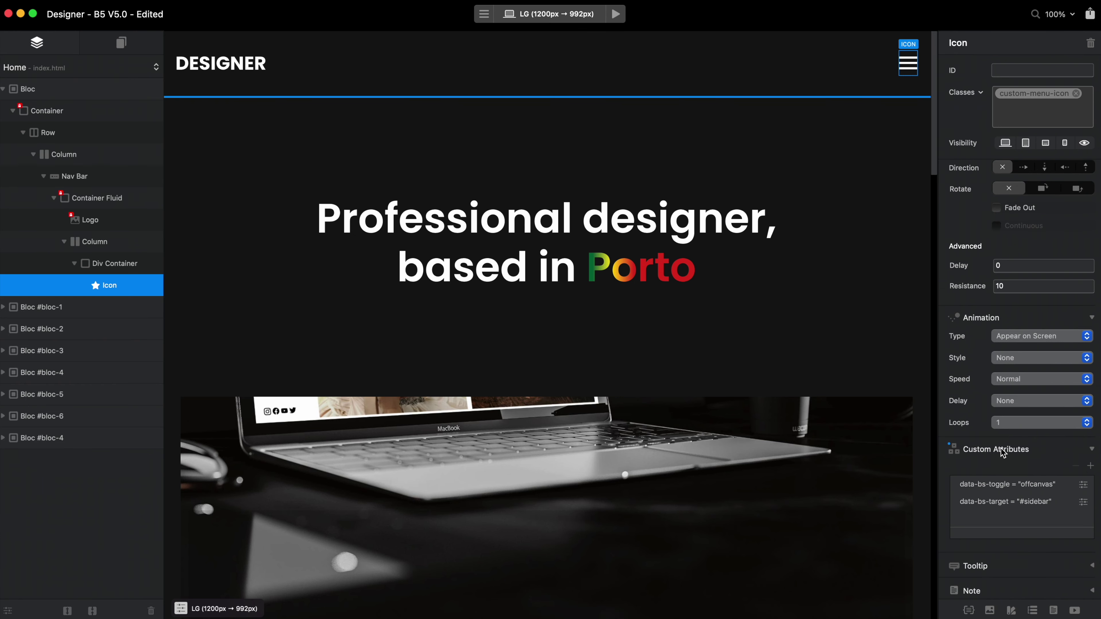
click(1083, 486)
click(1062, 569)
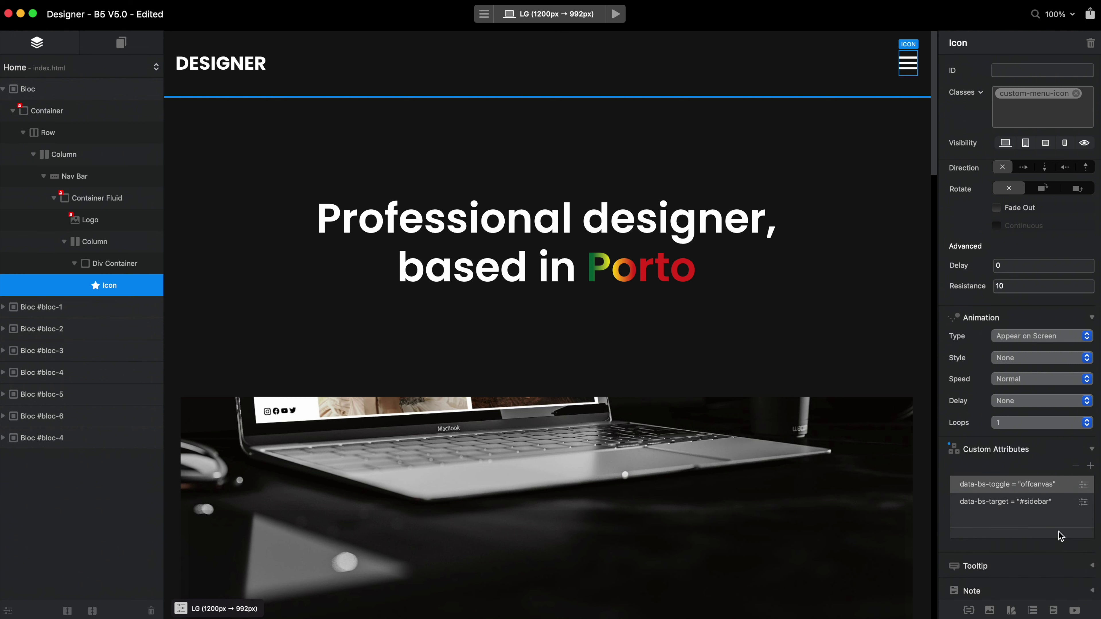
- Set the menu icon's data-bs-target attribute to #menu
click(1083, 502)
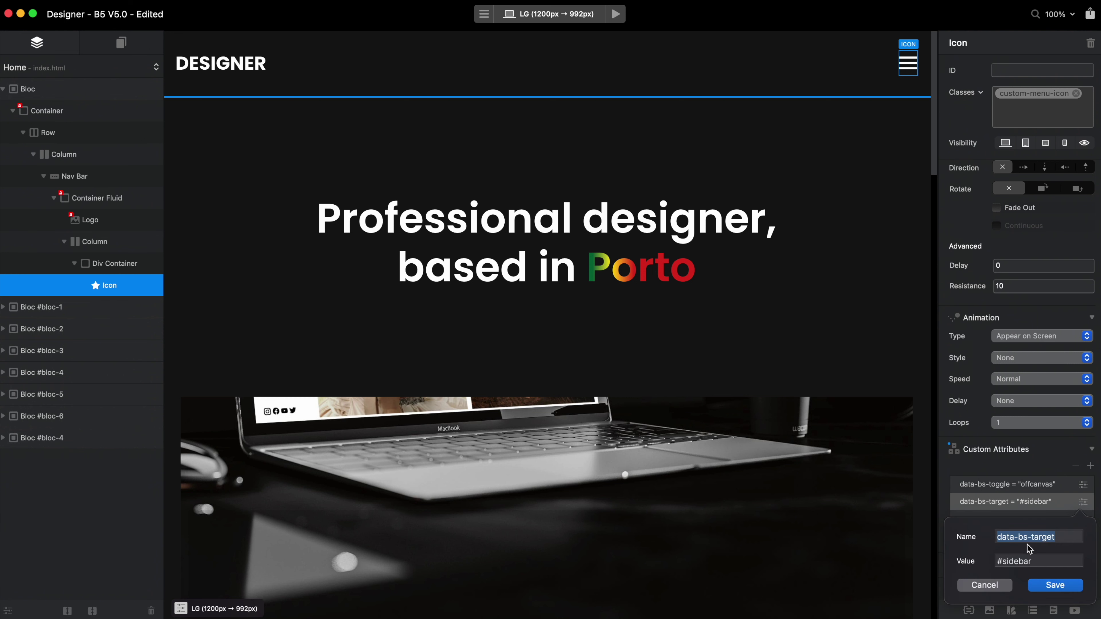
double_click(1019, 561)
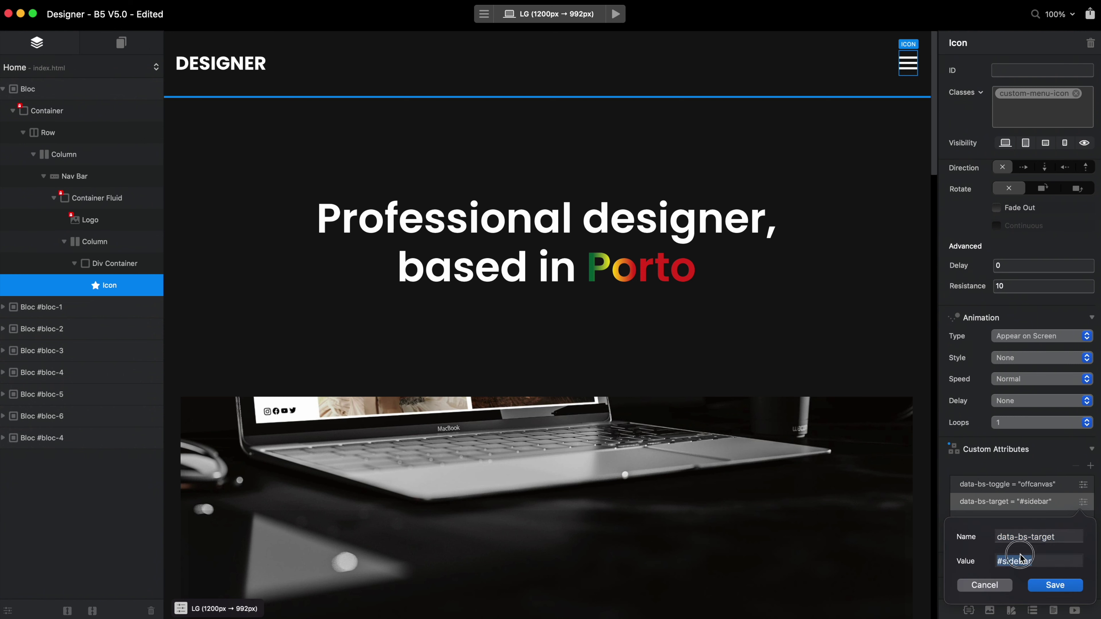
text(menu)
key(Return)
click(1033, 500)
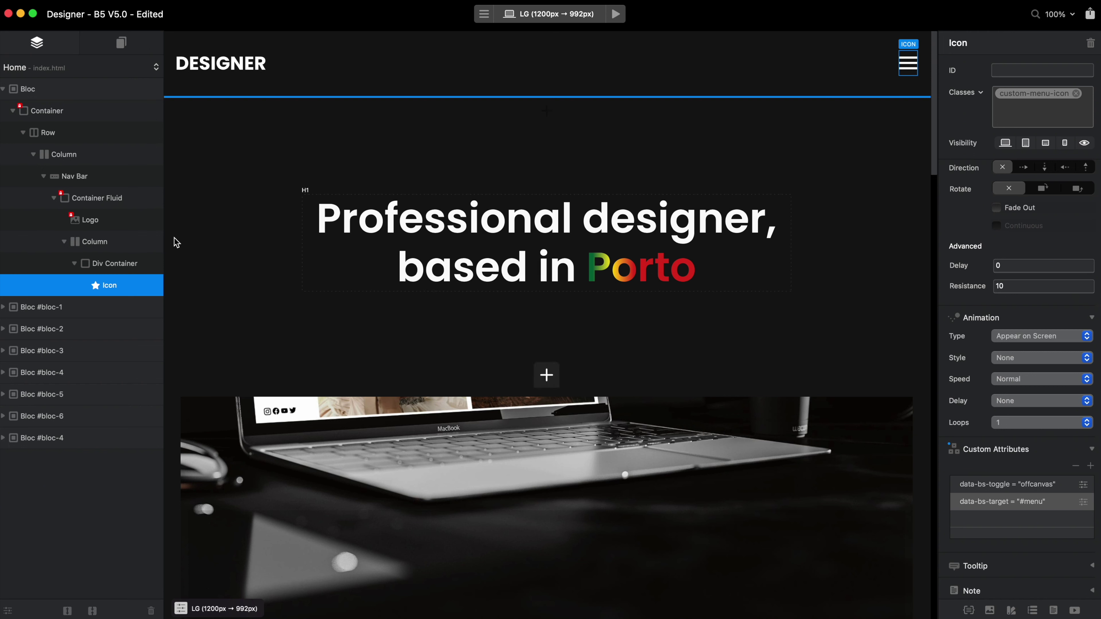
- Add an empty bloc beneath the header in the global area and set its colour to Primary #151515
click(79, 305)
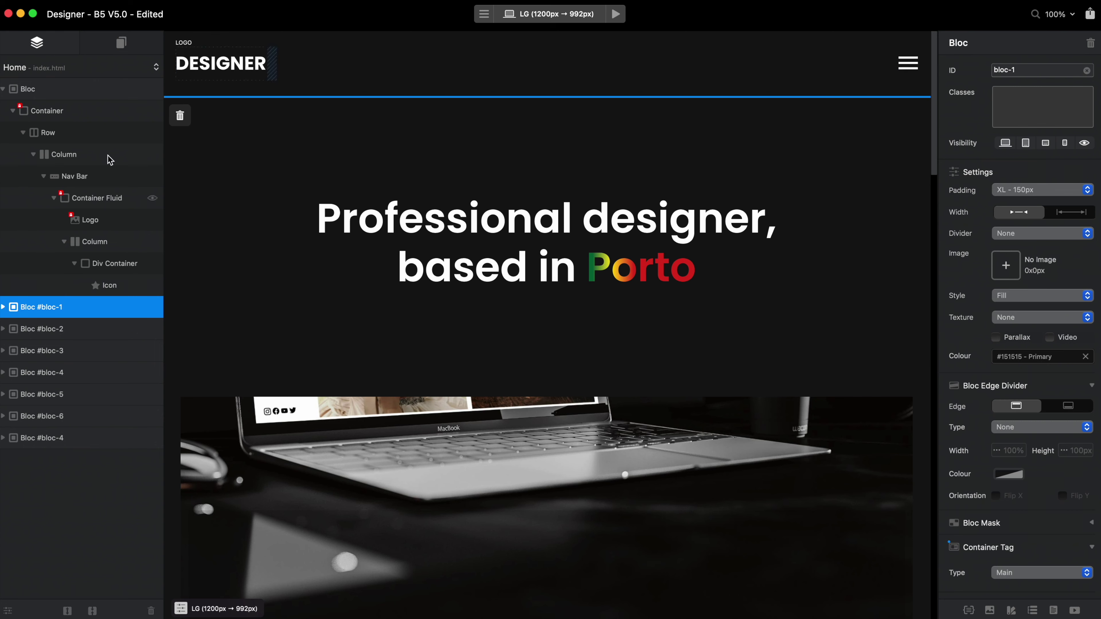
click(547, 82)
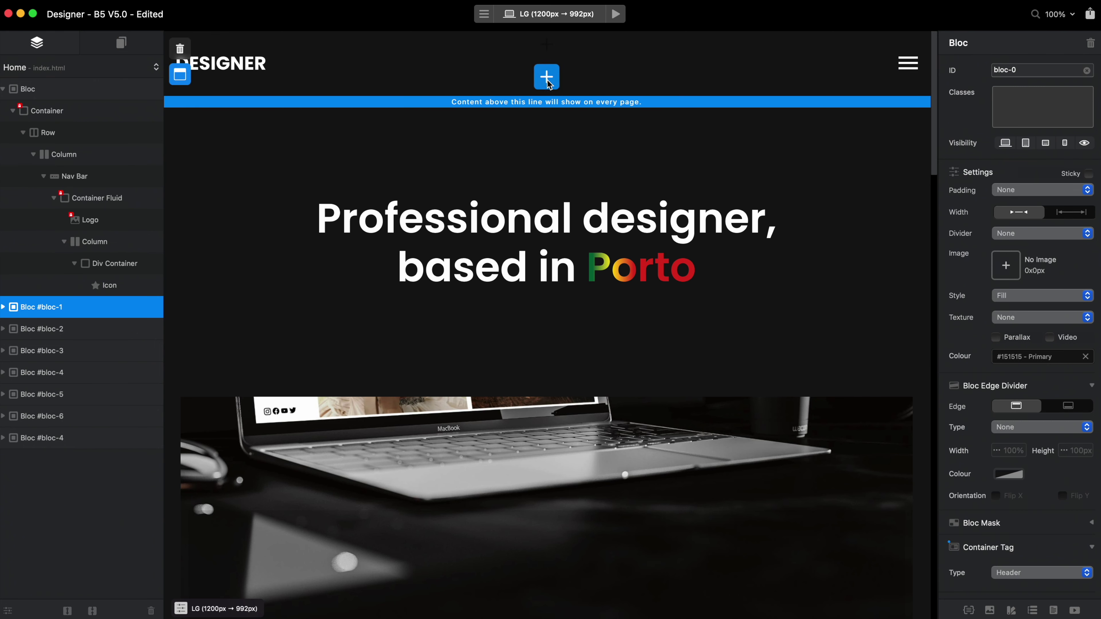
click(547, 83)
click(208, 193)
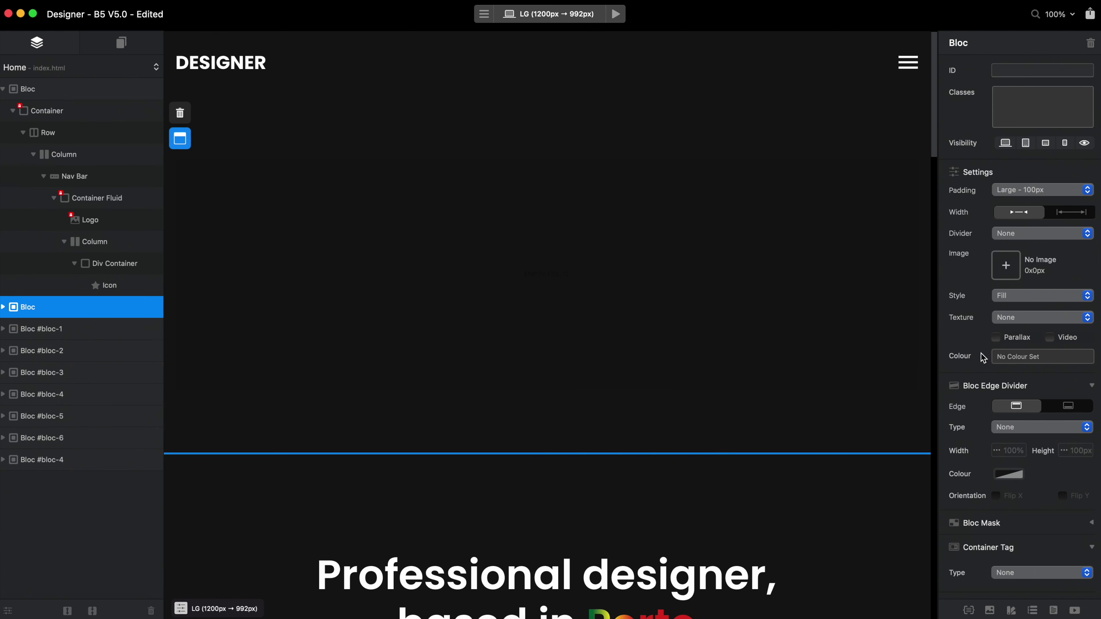
click(1019, 357)
click(749, 534)
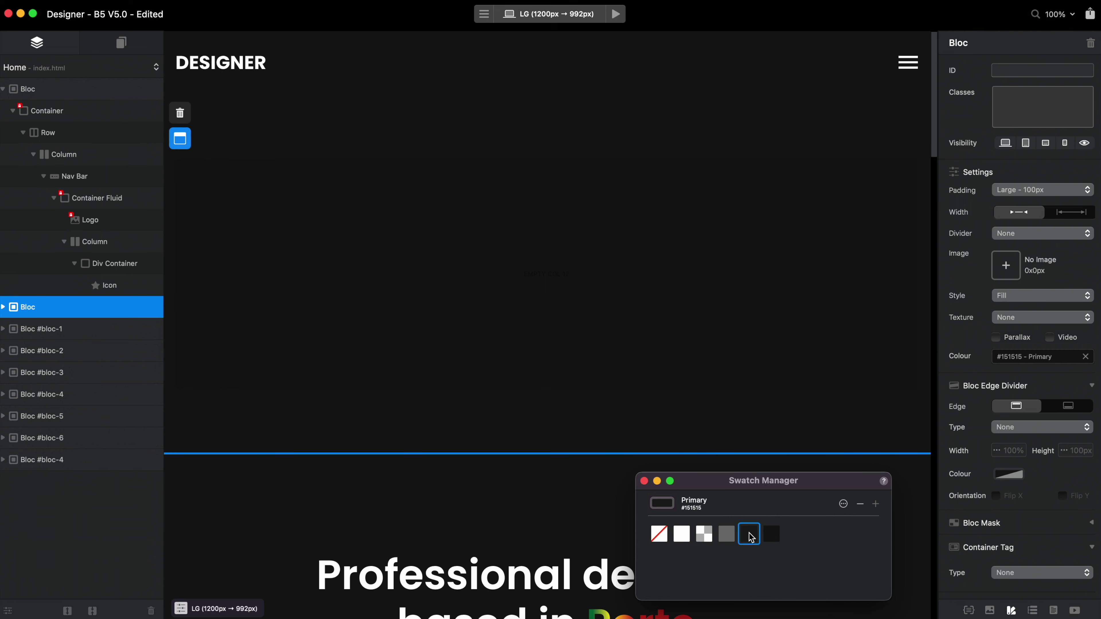
click(644, 481)
- Narrow the new bloc's column to a width of 3
click(736, 302)
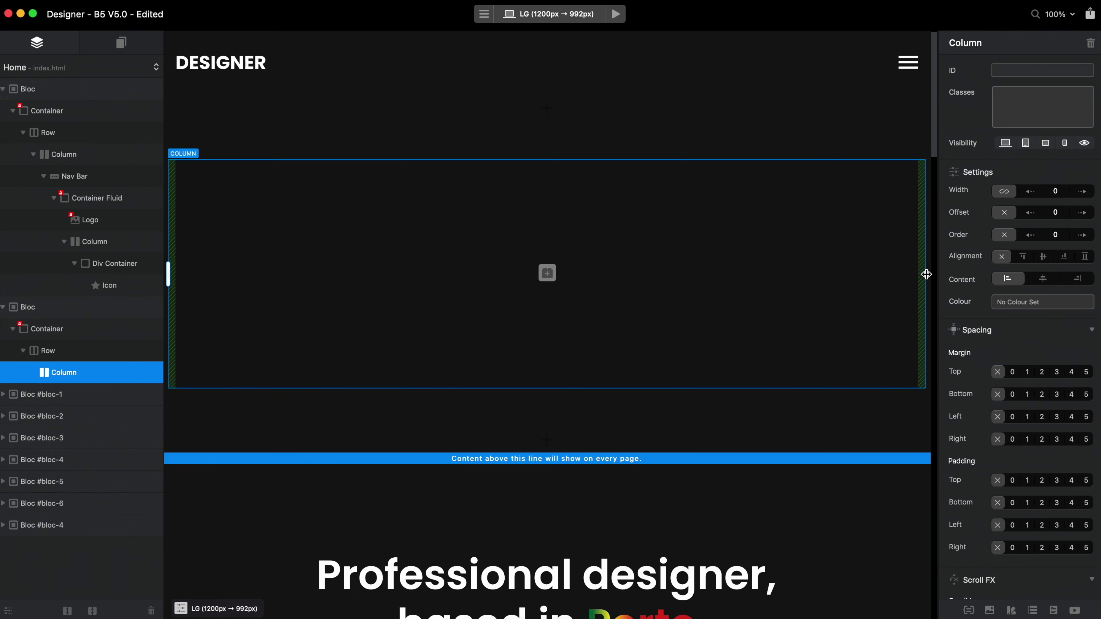
drag(798, 274, 339, 277)
click(277, 274)
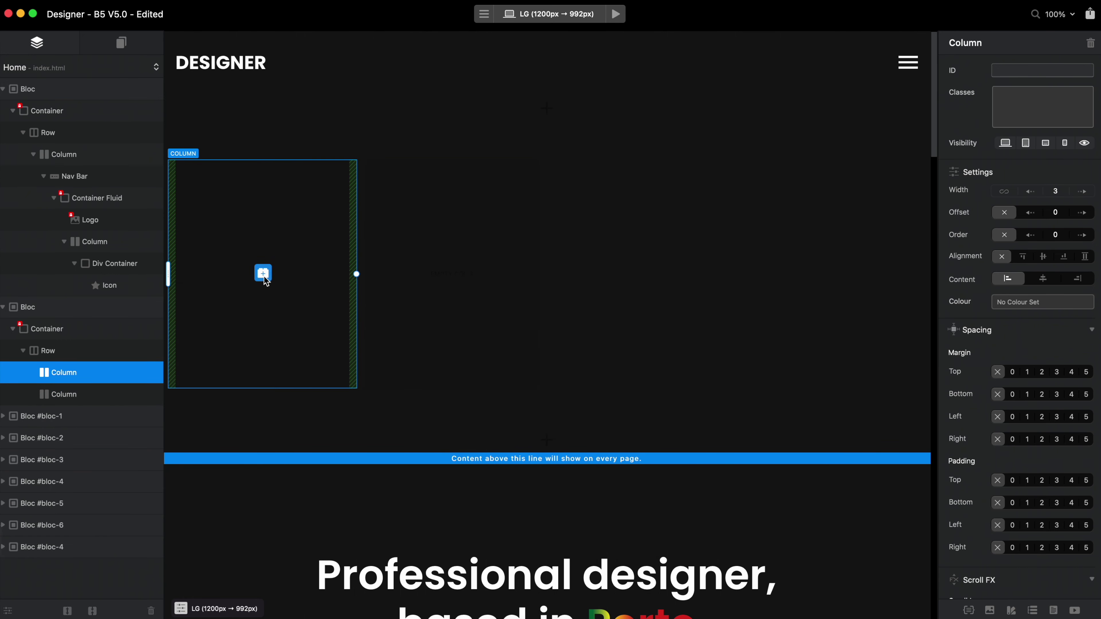
- Add a heading and a paragraph to the narrow column and make the heading an H4 reading "Company"
click(263, 273)
click(268, 273)
click(267, 273)
click(379, 313)
click(94, 386)
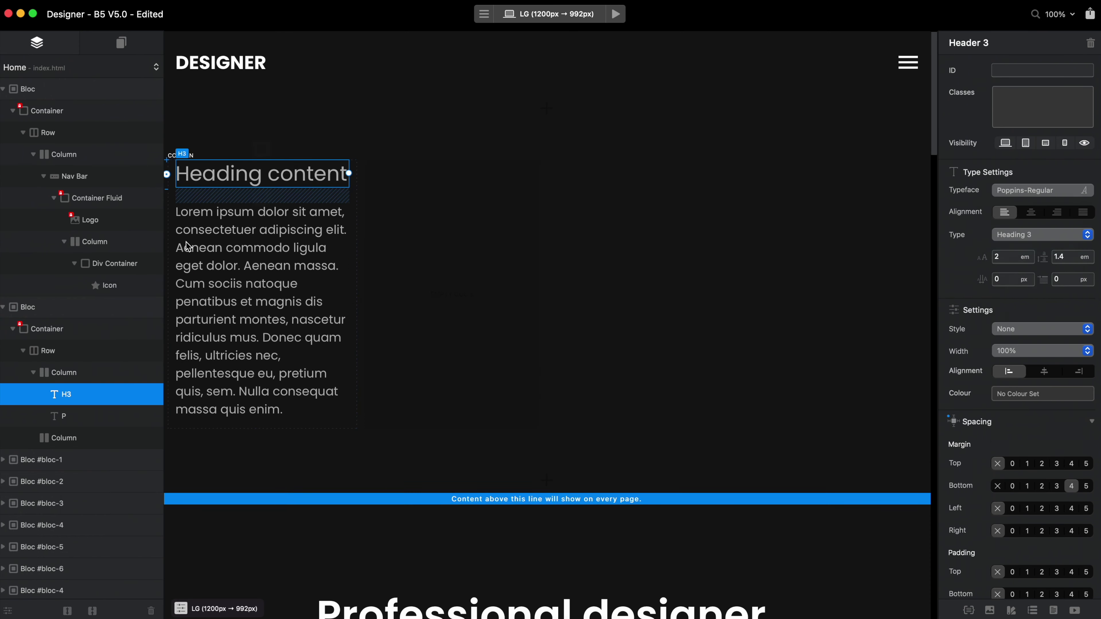
double_click(260, 174)
text(Company)
- Replace the paragraph text with a "Home" link coloured Secondary #FFFFFF
double_click(260, 212)
text(Home)
click(682, 534)
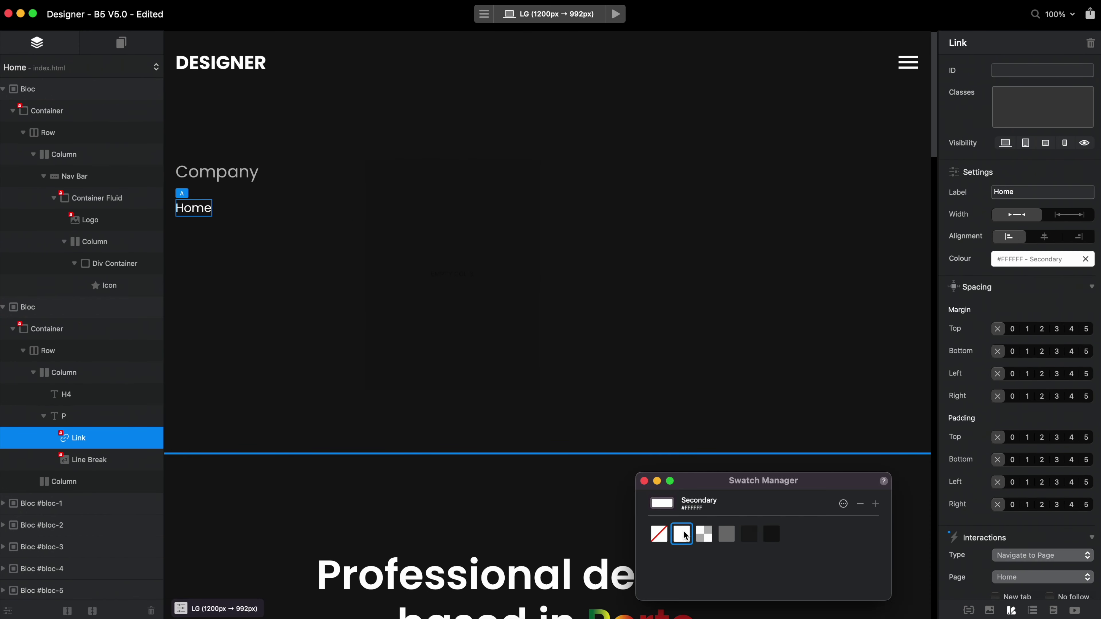
- Duplicate the Home link paragraph three times and relabel the copies About, Services and Products
key(super+d)
key(super+d)
key(super+d)
double_click(196, 238)
text(About)
double_click(199, 265)
text(Services)
double_click(199, 292)
text(Products)
- Duplicate the Company column twice and delete the heading and all links from the third column
key(super+d)
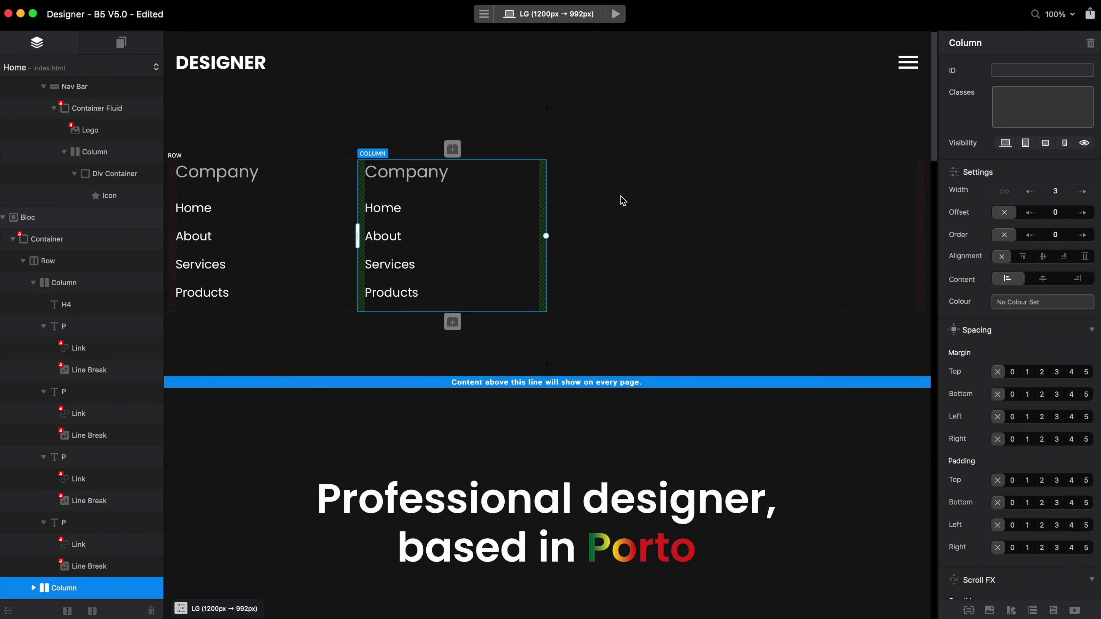
key(super+d)
click(624, 187)
key(Delete)
key(Delete)
key(Delete)
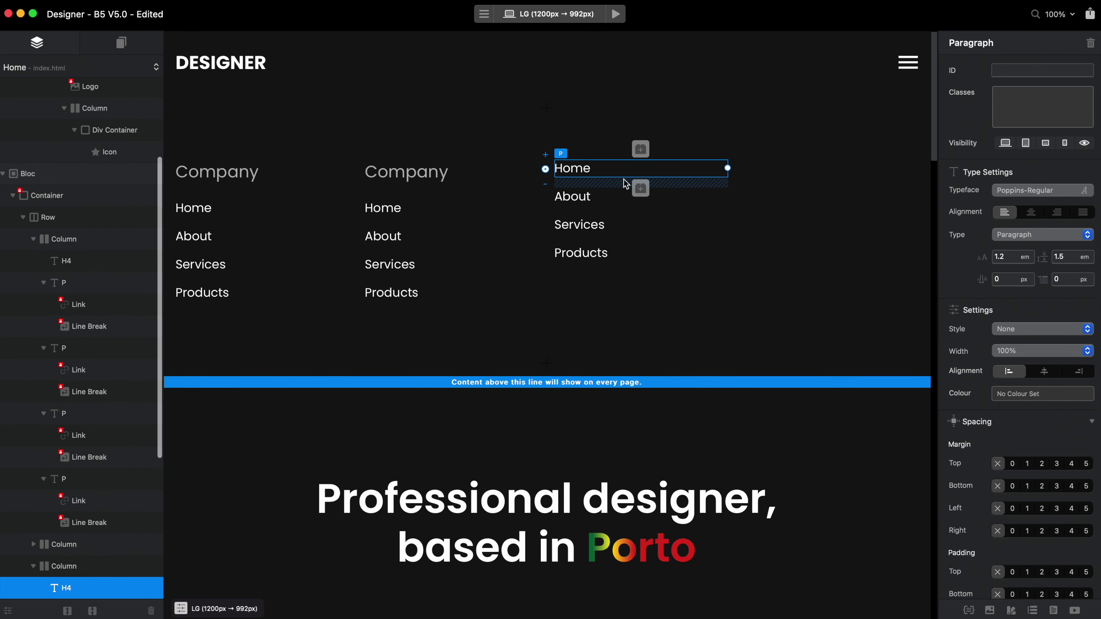
key(Delete)
key(Delete)
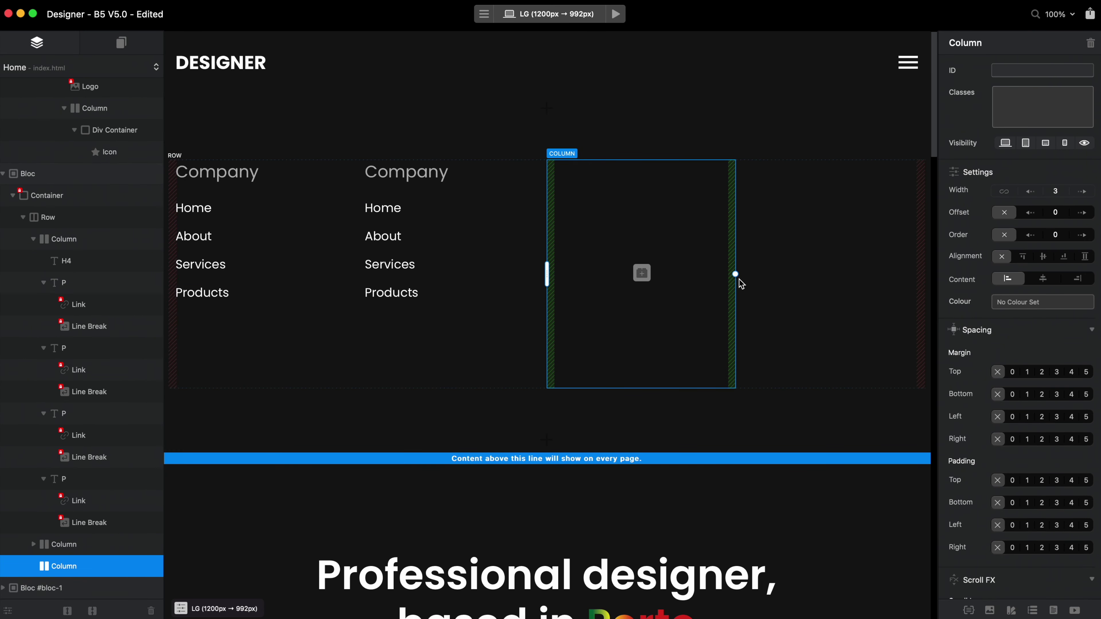
- Widen the empty third column to 6 and insert a form in it
drag(738, 279, 792, 277)
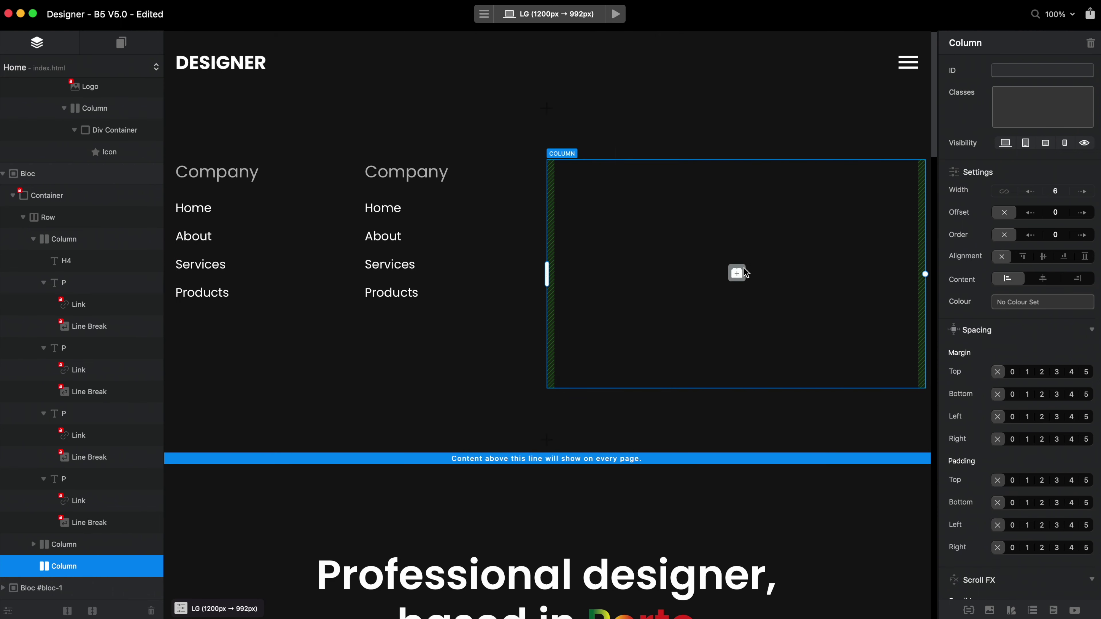
click(742, 272)
text(form)
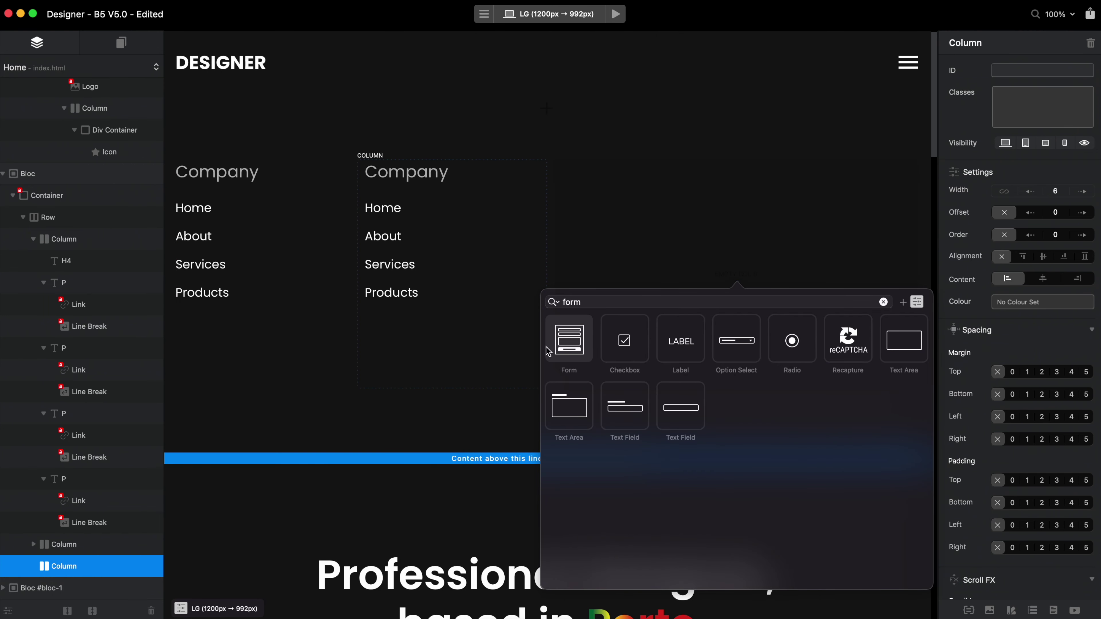
click(569, 340)
- Strip the form to two fields and the button by deleting the Name and Email labels, the Message group and the opt-in checkbox
click(573, 177)
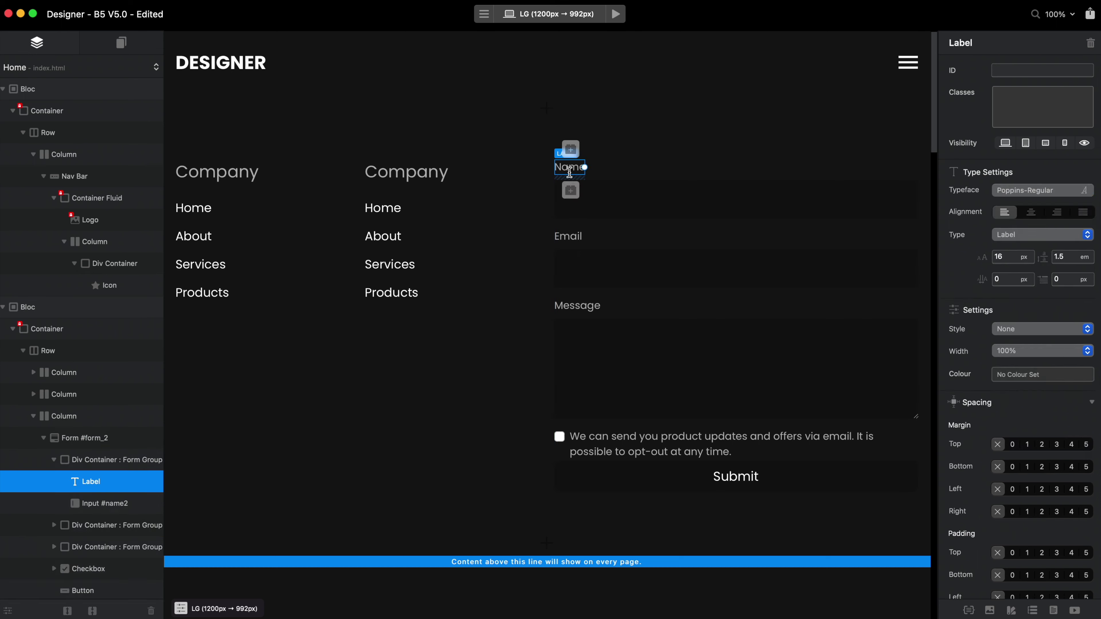
key(Delete)
click(612, 297)
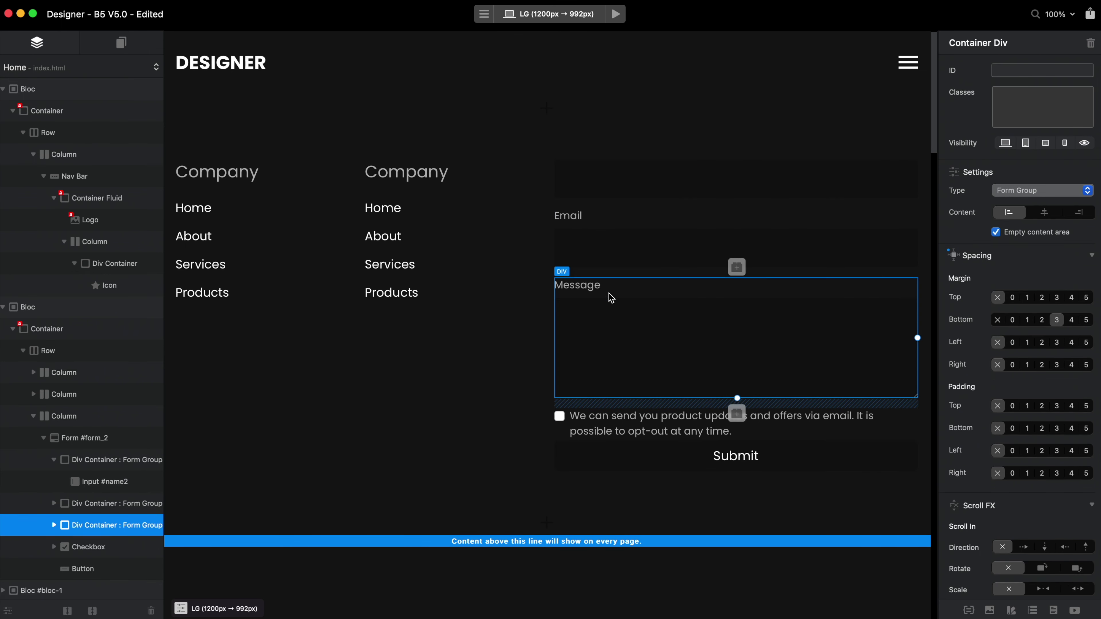
key(Delete)
key(Delete)
click(571, 215)
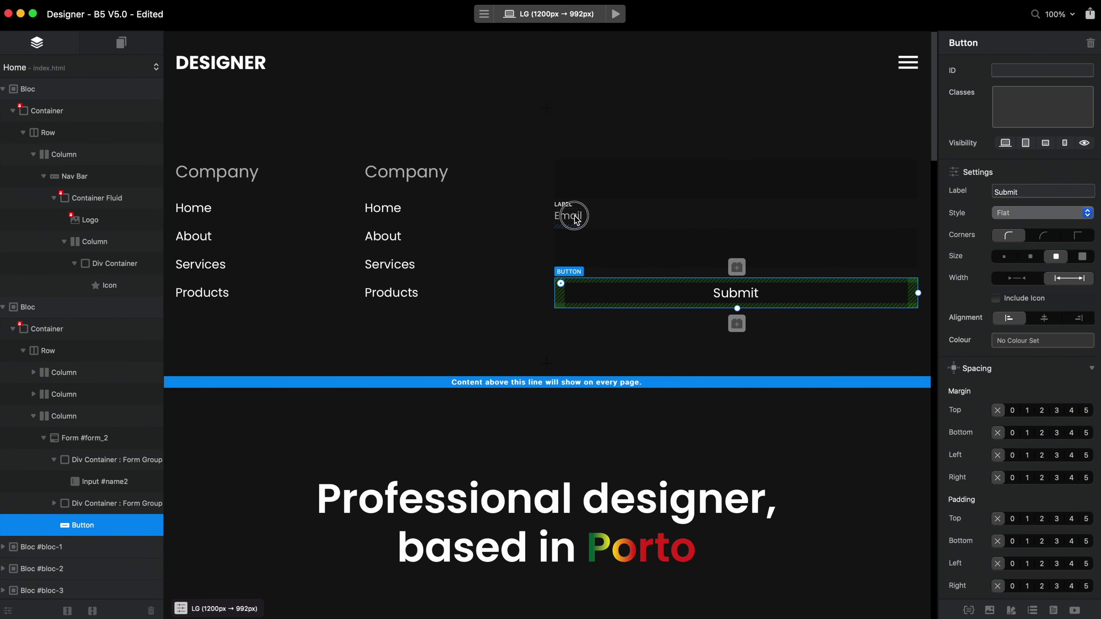
key(Delete)
click(719, 287)
click(718, 319)
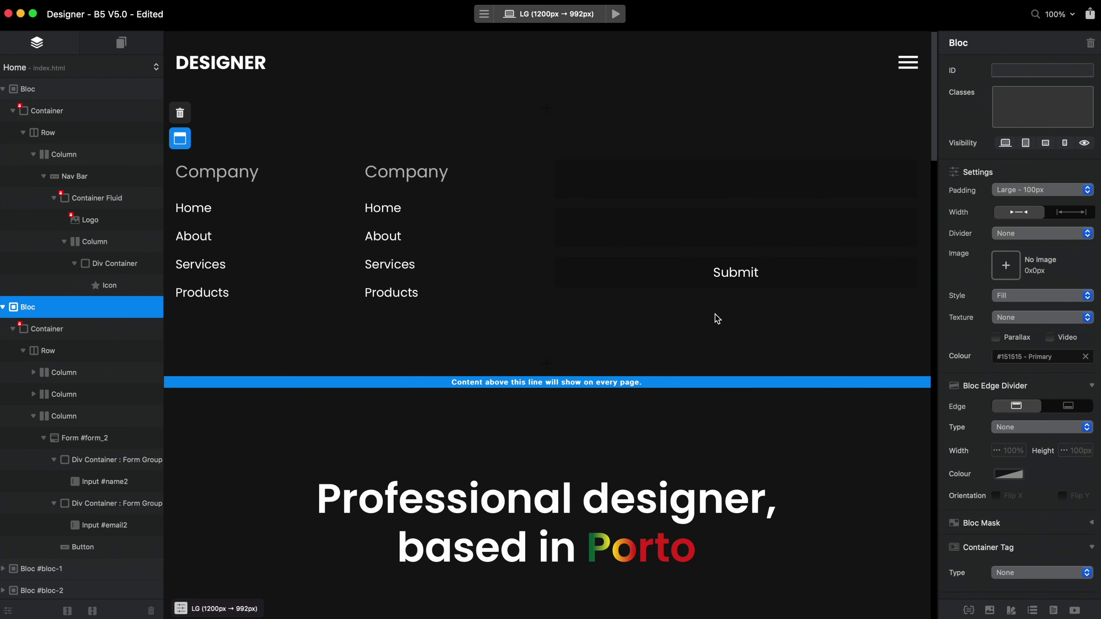
- Apply the design-white-button class to the Submit button, with the largest size and a width that fits its label
click(734, 277)
click(1021, 111)
text(white)
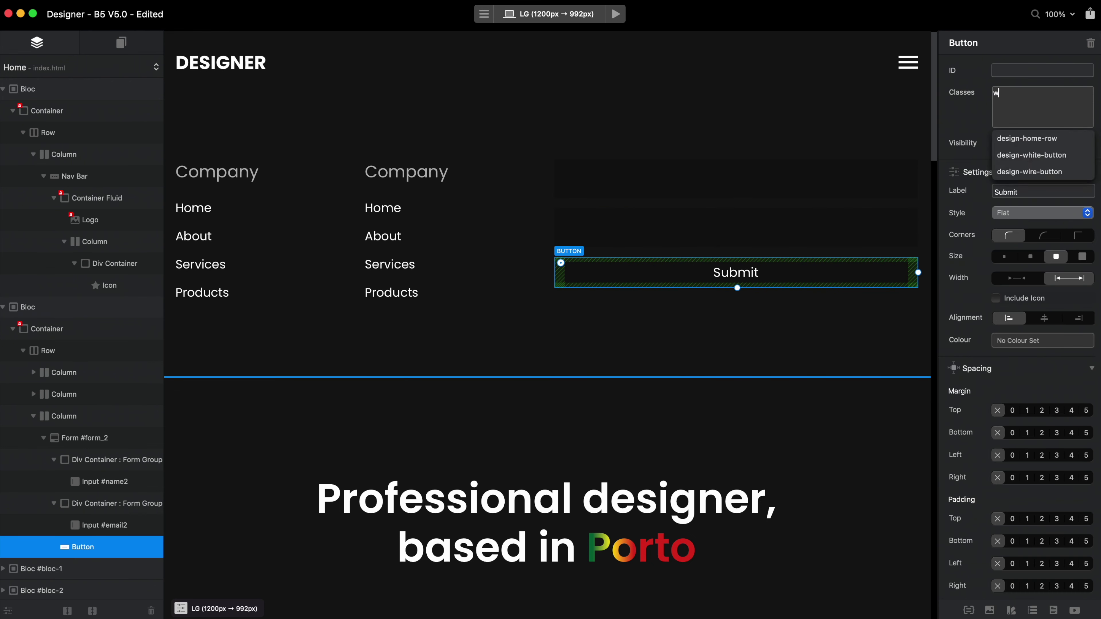
click(1036, 138)
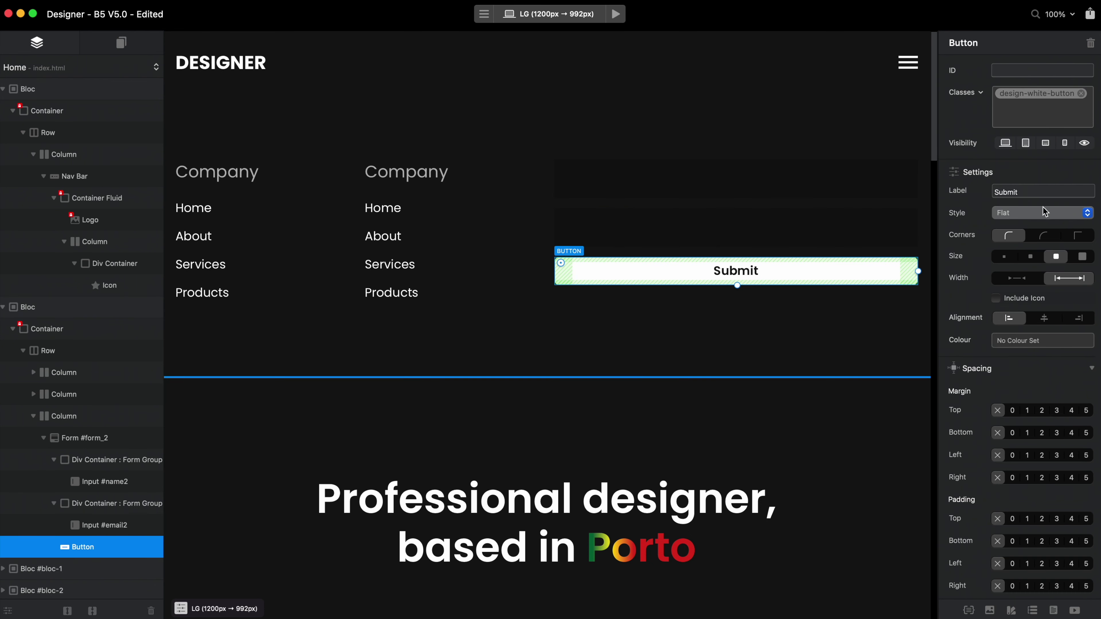
click(1082, 256)
click(1025, 280)
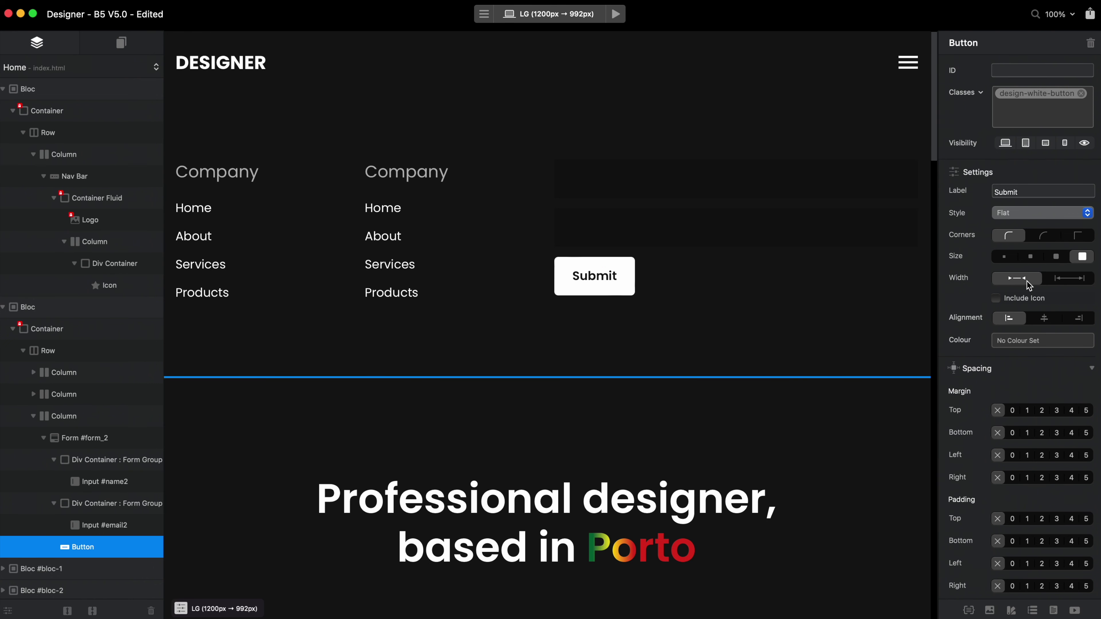
- Set the placeholders of the form's two input fields to Name and Email
click(735, 173)
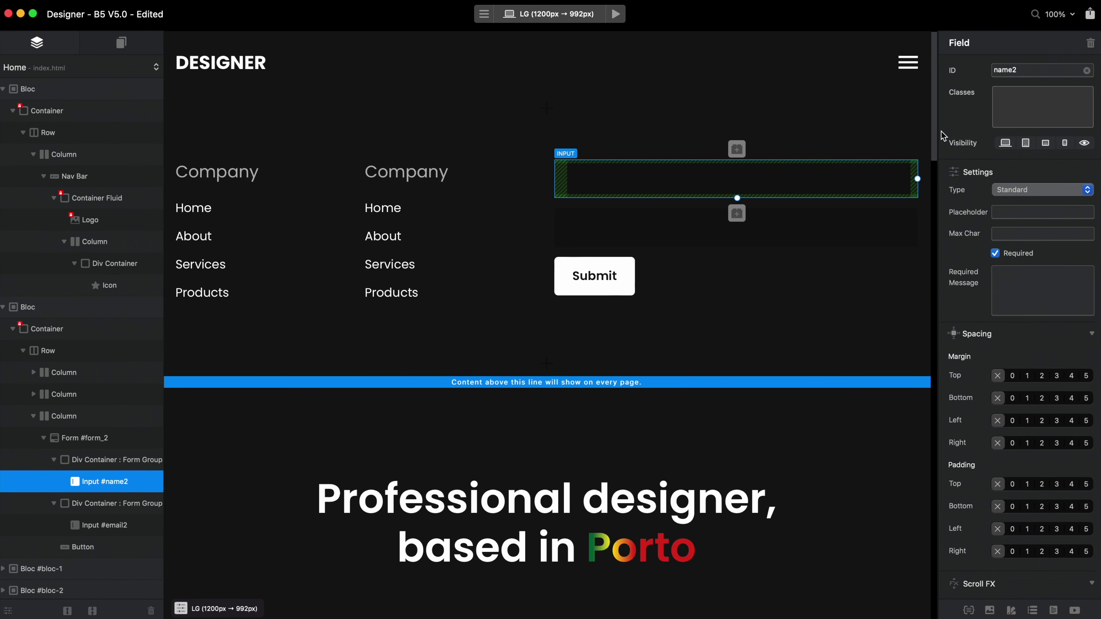
click(1014, 213)
text(Name)
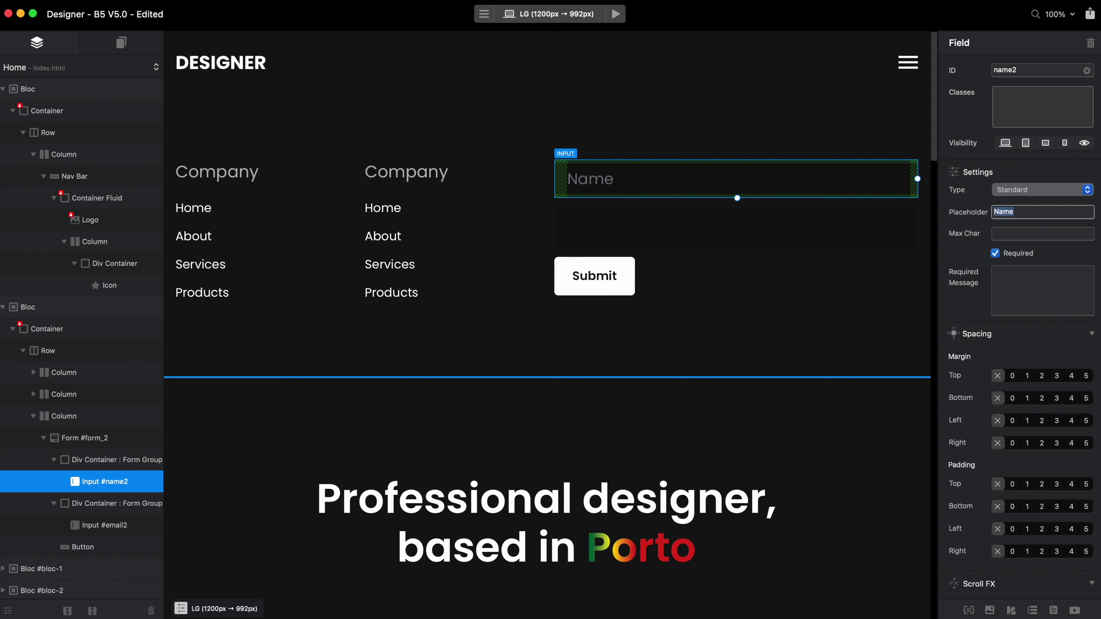
key(Return)
click(805, 230)
click(1012, 212)
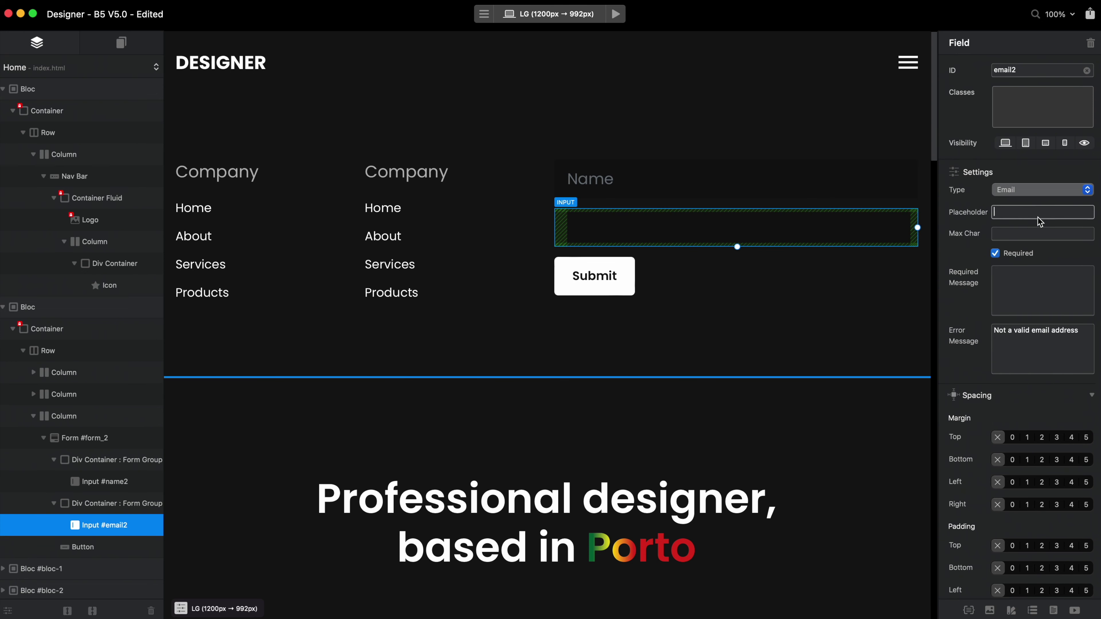
text(Email)
key(Return)
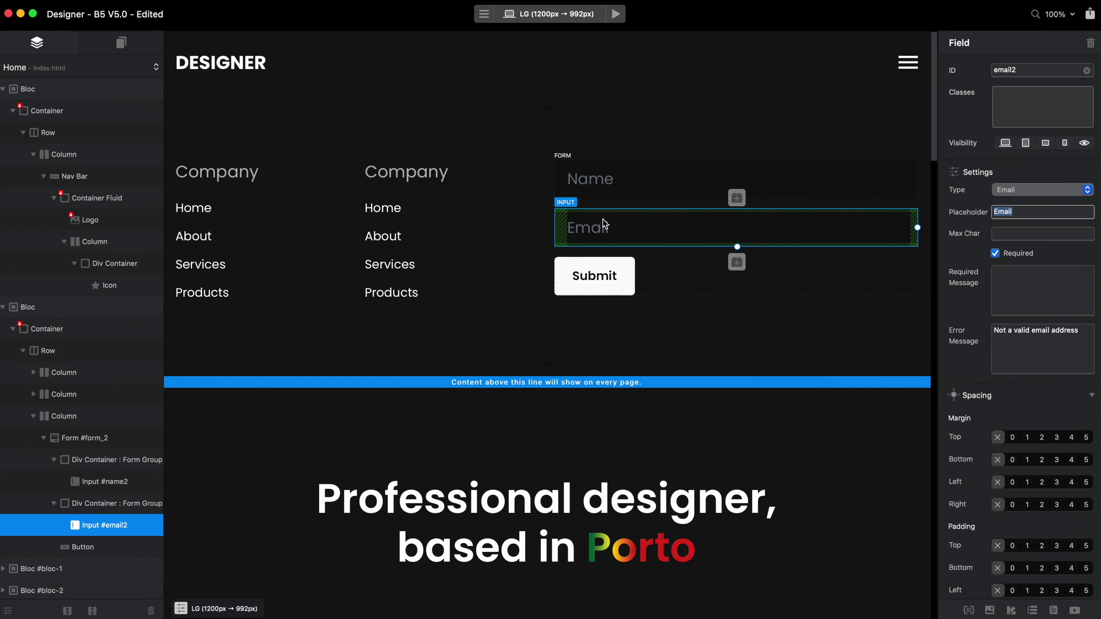
- Examine the Contact page's layout with the new global bloc, and return to the Home page
click(127, 67)
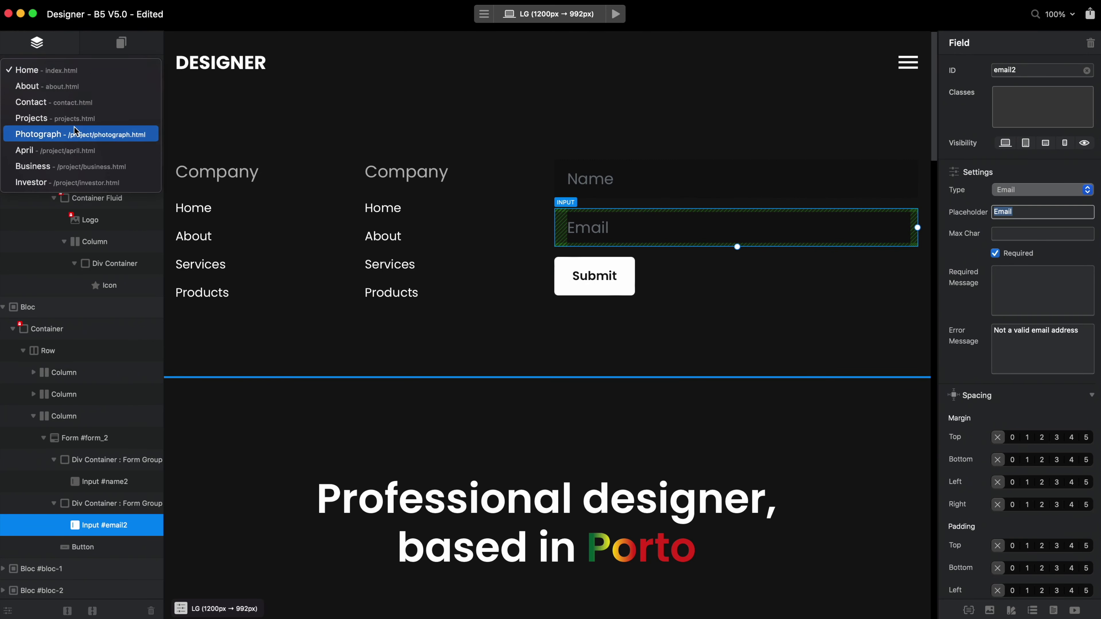
click(83, 103)
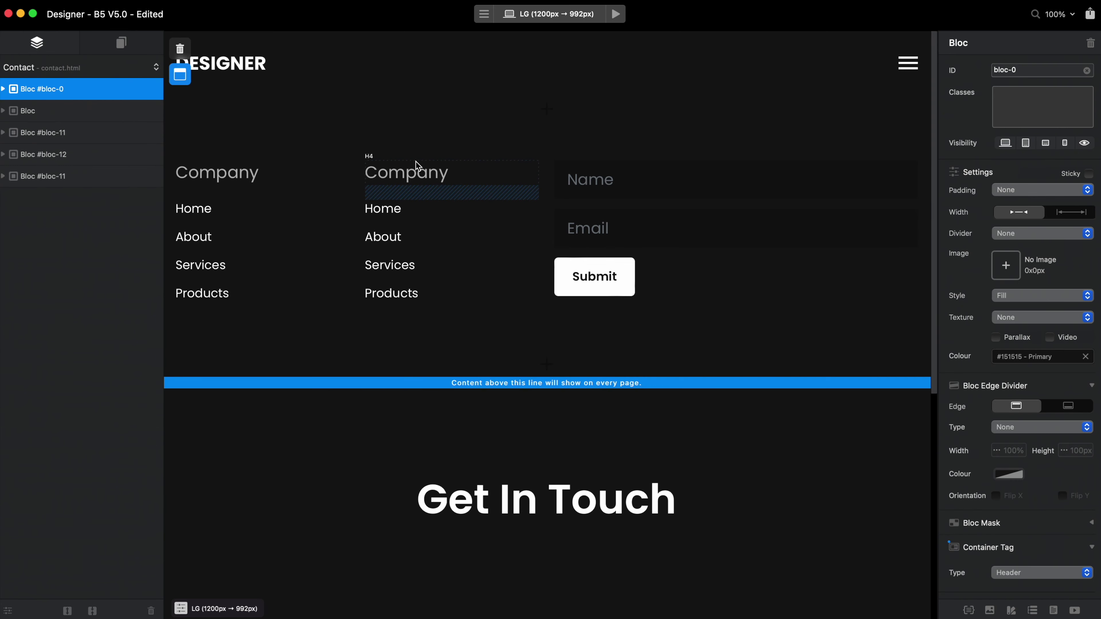
scroll(416, 169, down, 10)
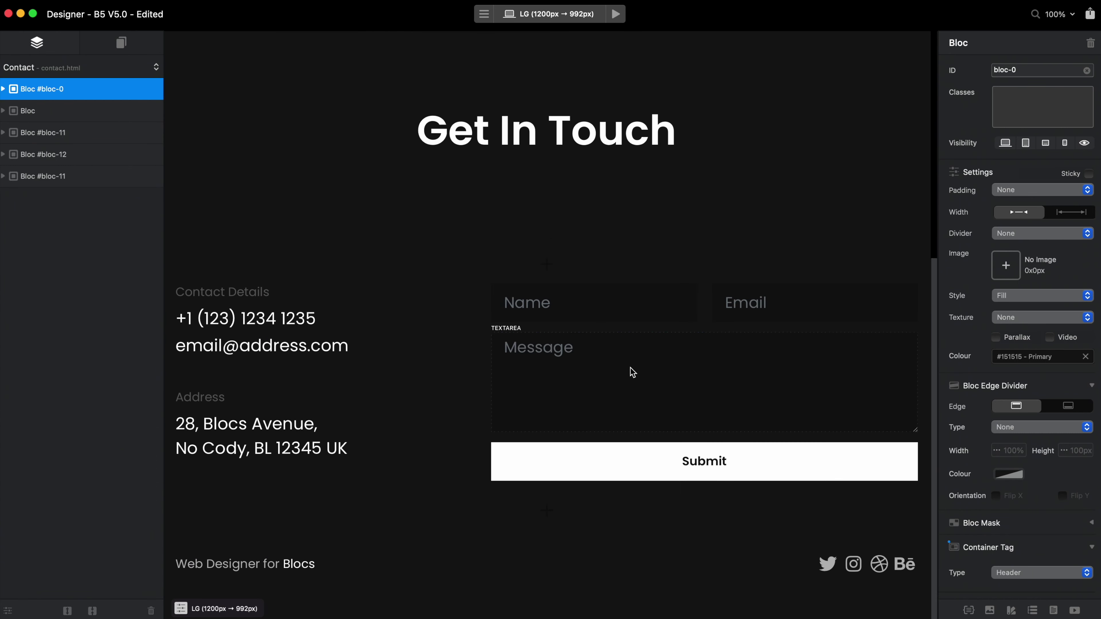
scroll(430, 169, up, 10)
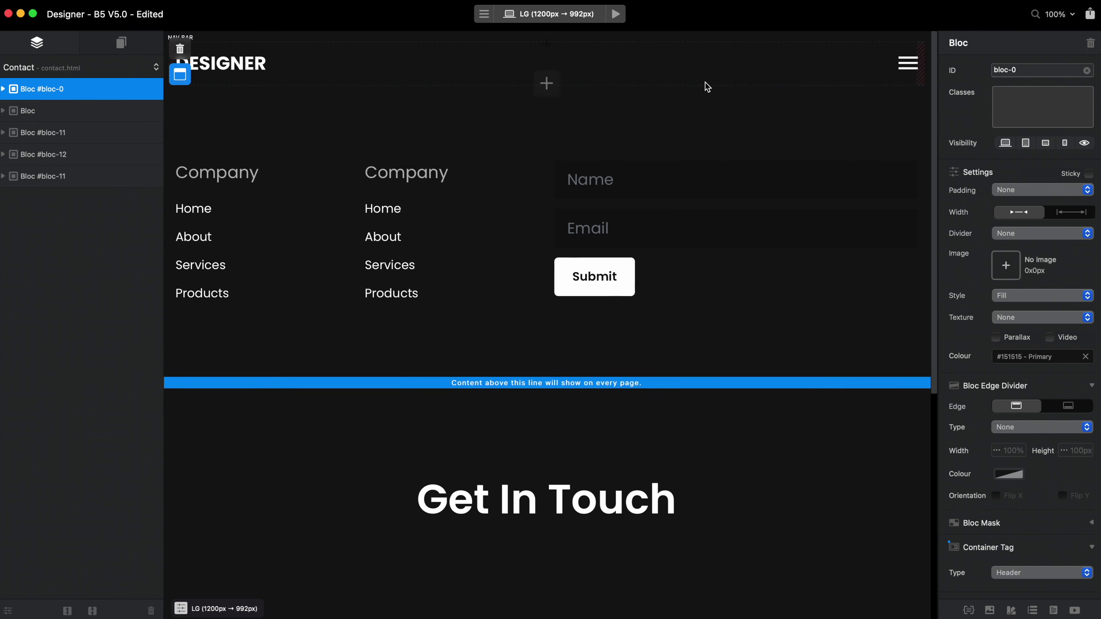
click(117, 69)
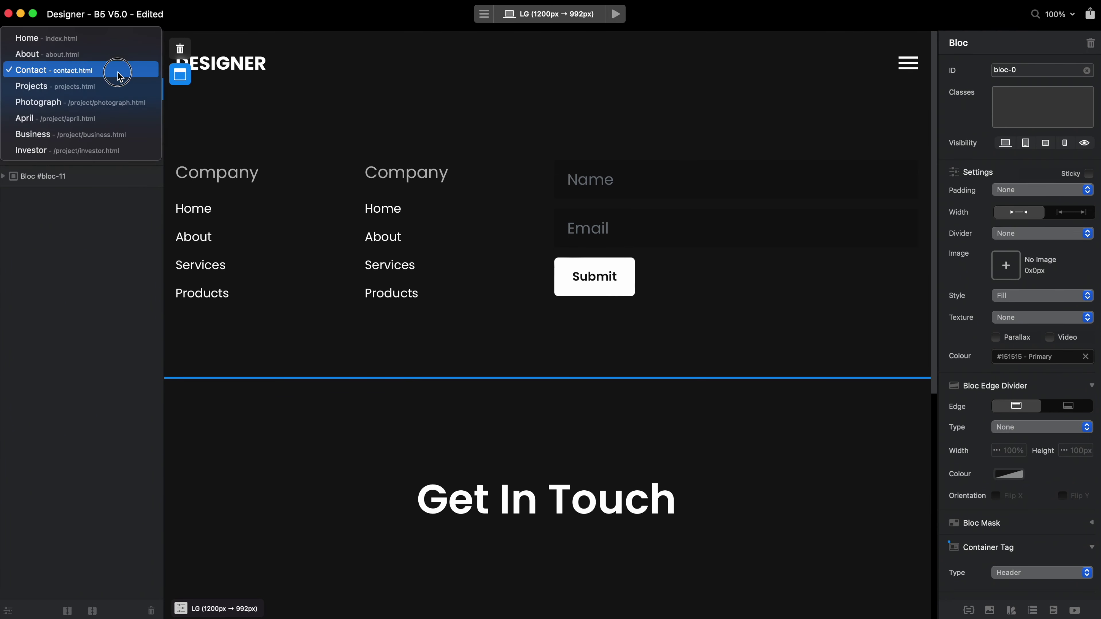
click(89, 44)
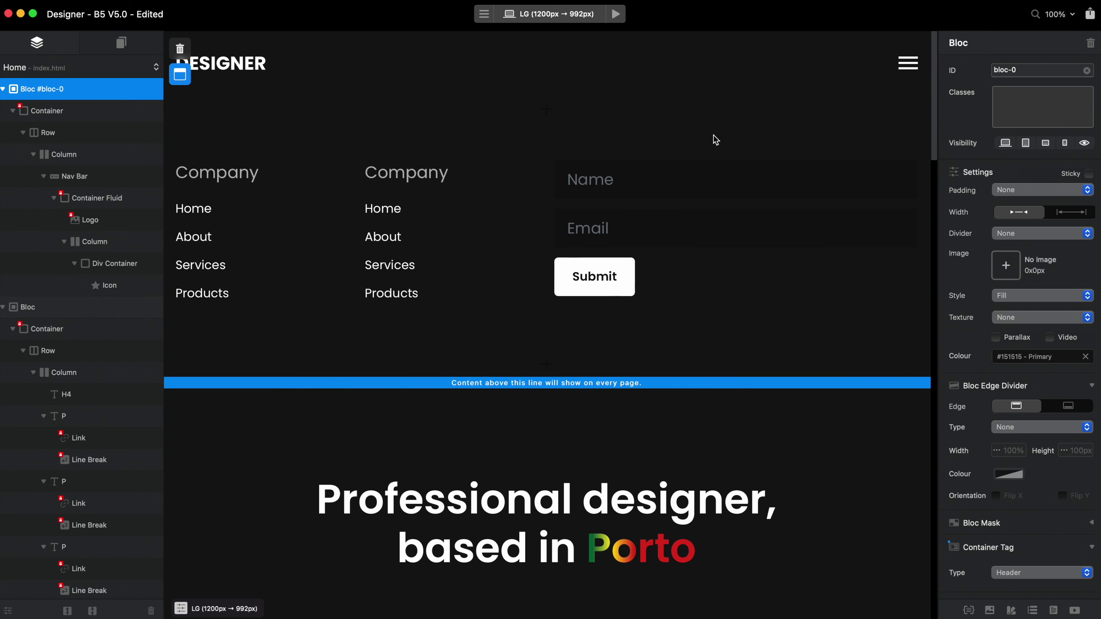
- Set the ID of the bloc with the links and form to menu and give it the offcanvas class
click(720, 140)
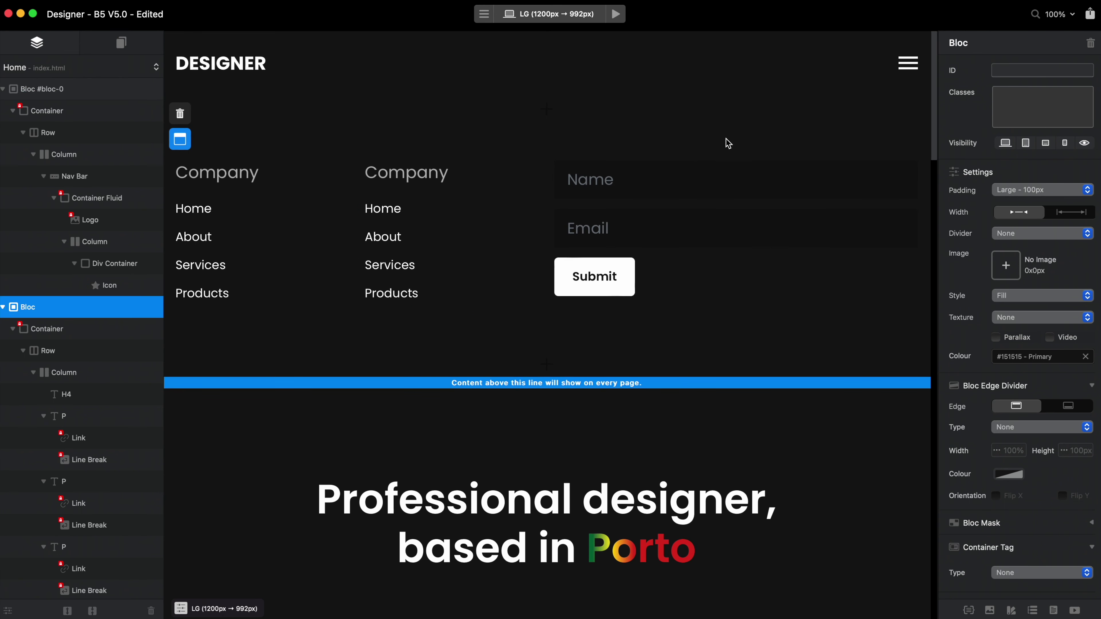
click(1058, 70)
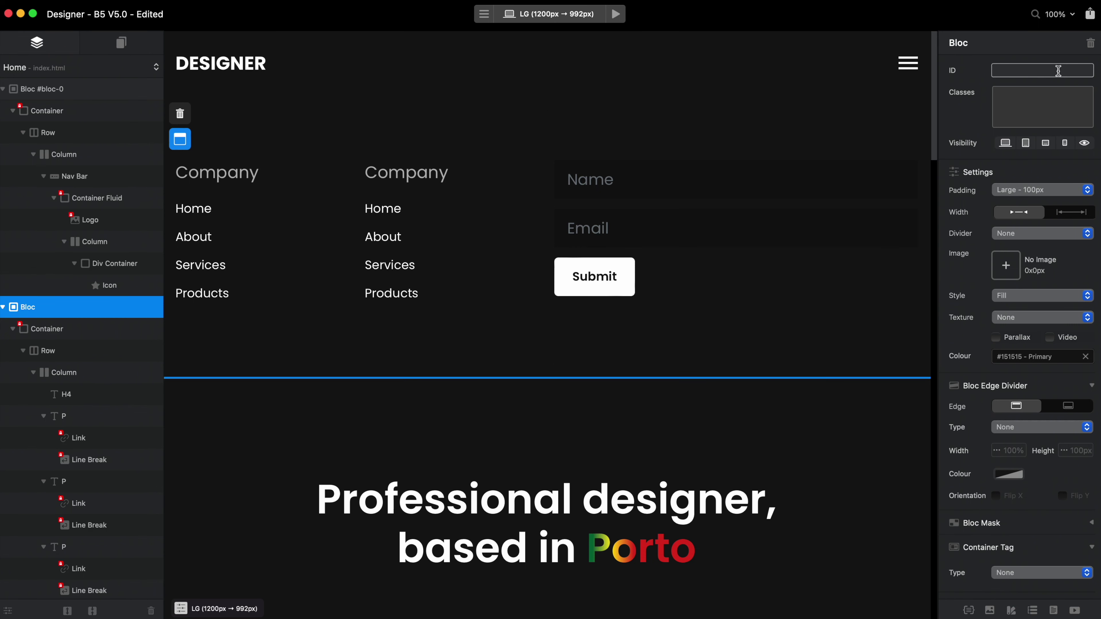
text(menu)
key(Return)
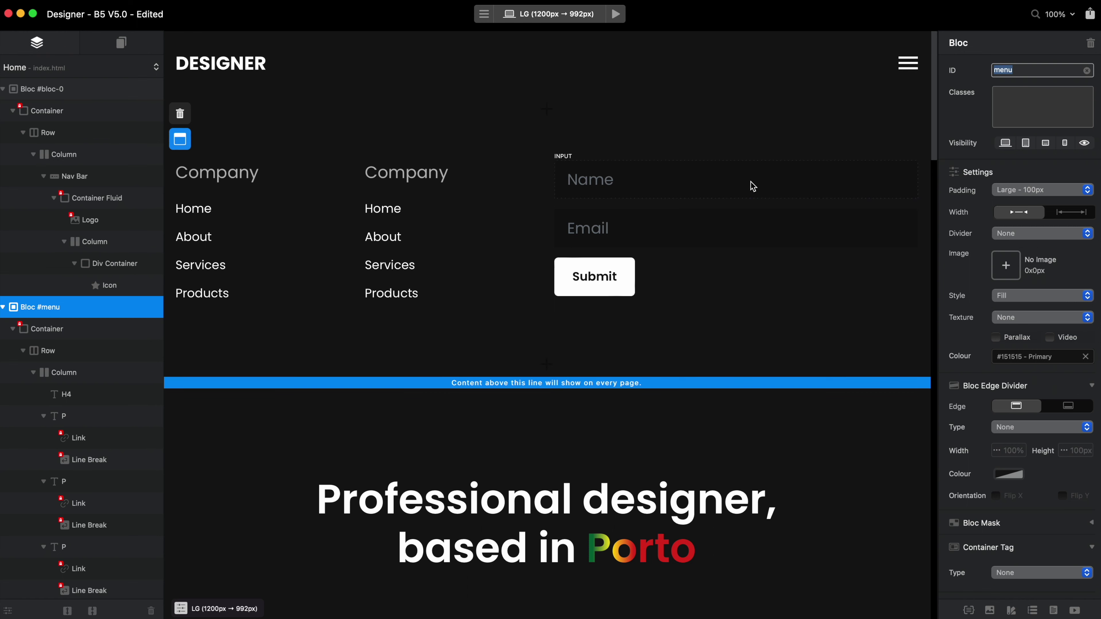
click(1033, 101)
text(off)
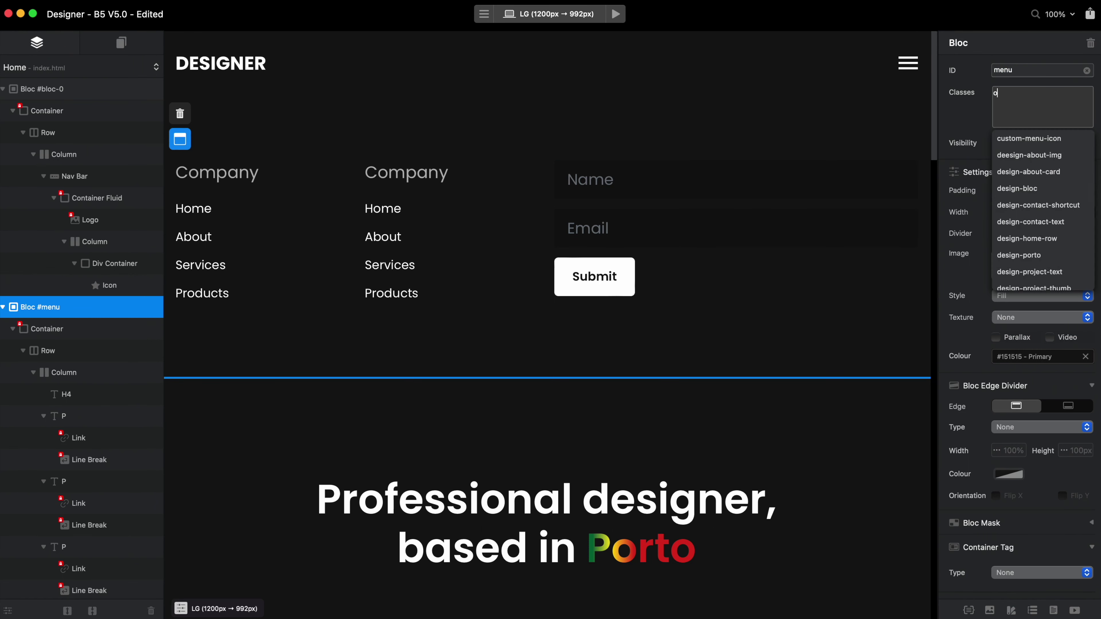
click(1016, 139)
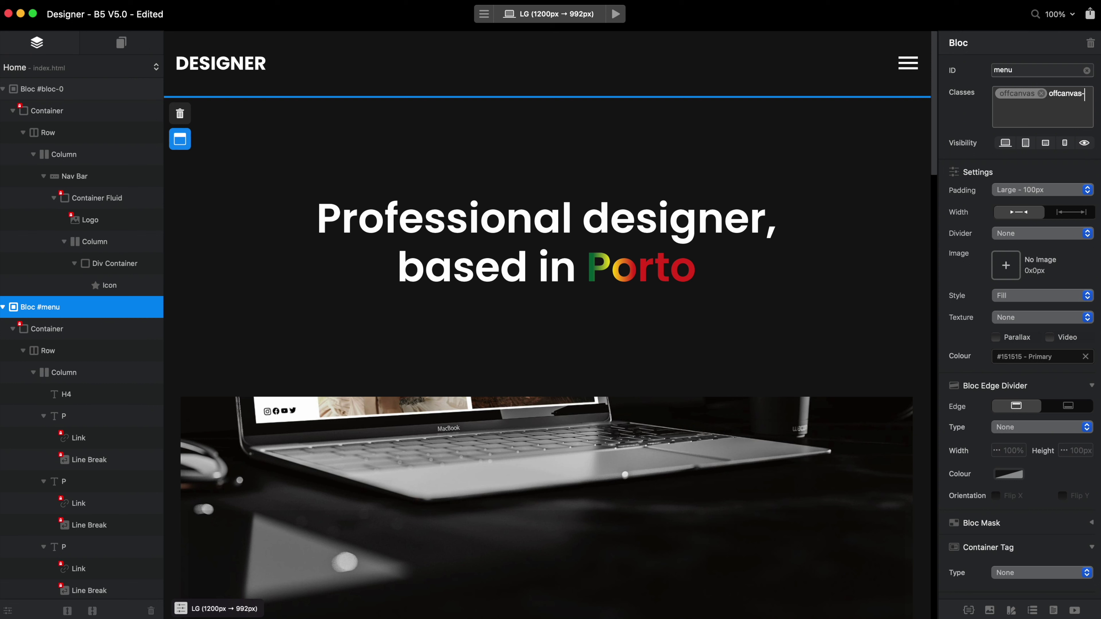
- Add the offcanvas-top class to the menu bloc and set that class's position to Fixed
text(offcanvas-top)
key(Return)
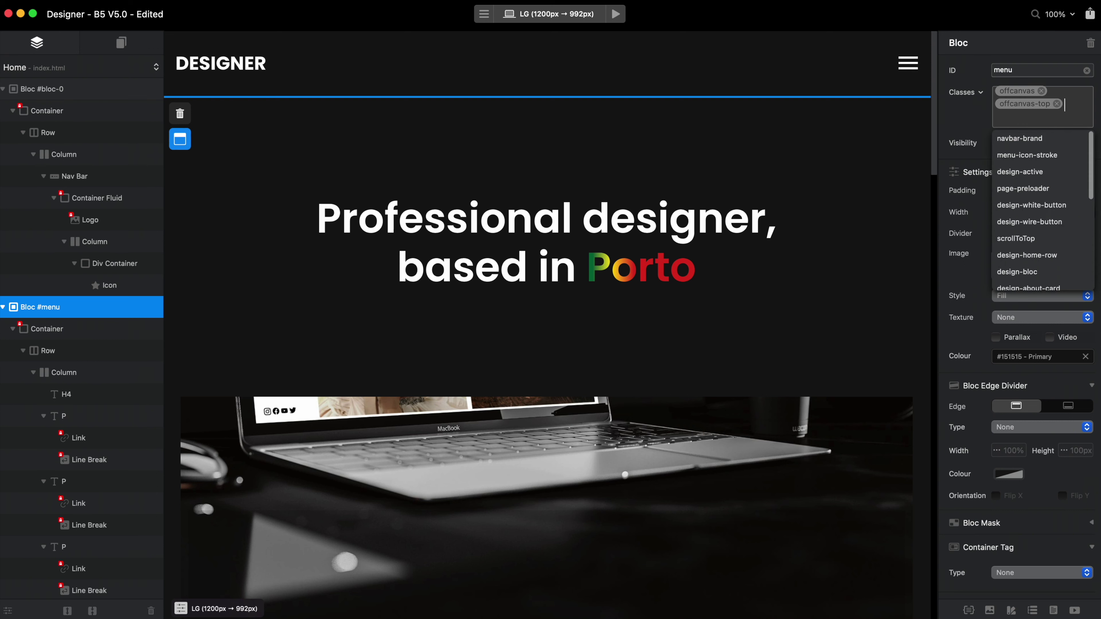
double_click(1034, 106)
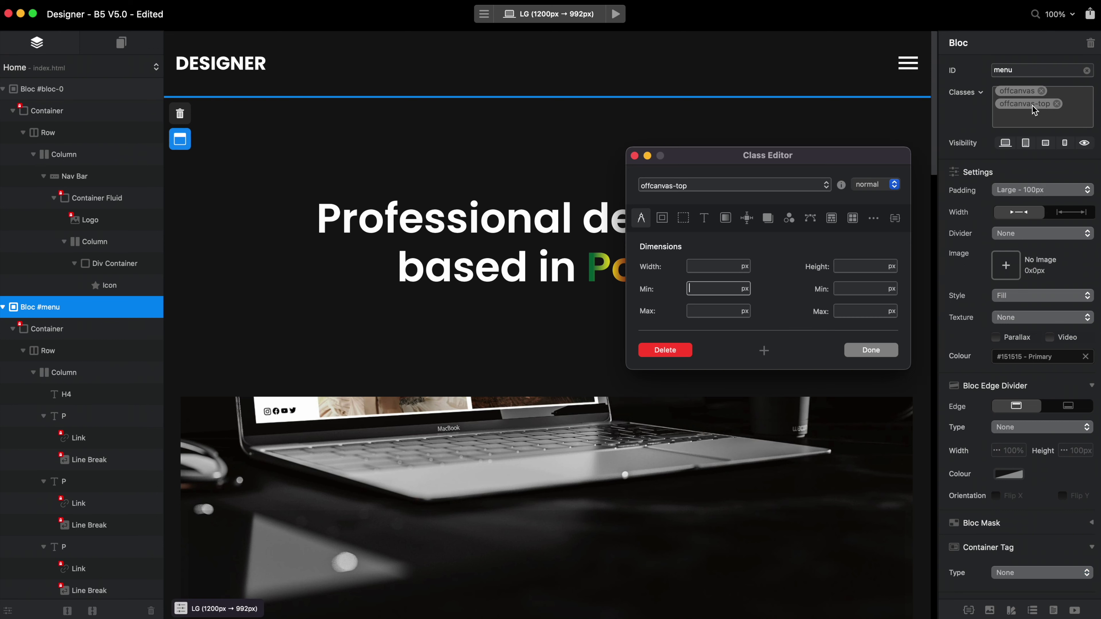
click(746, 218)
click(726, 269)
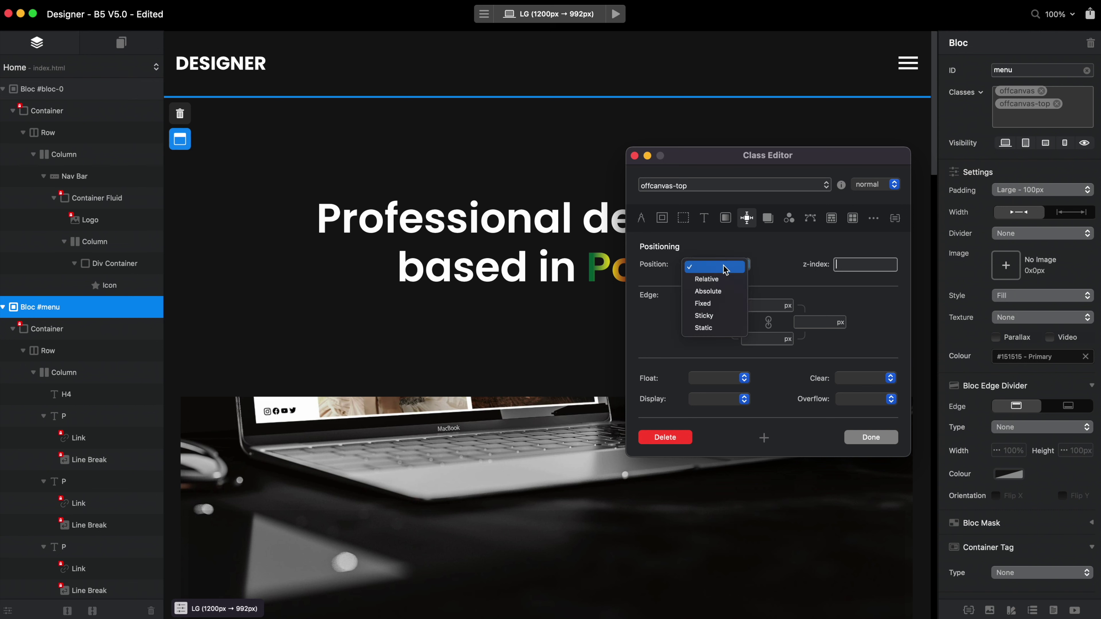
click(728, 305)
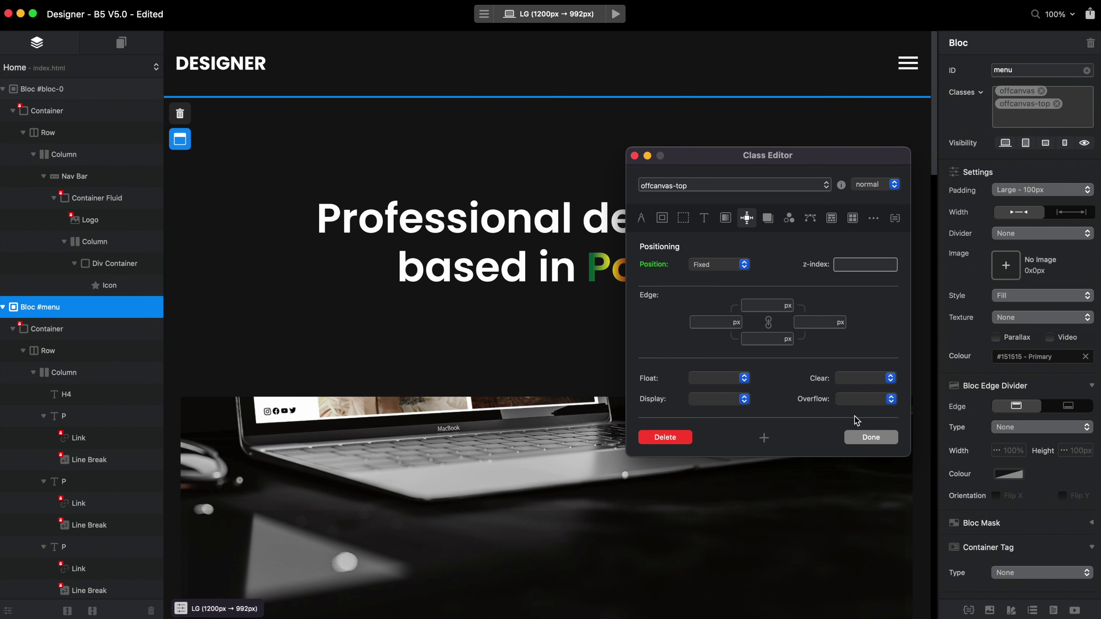
click(871, 437)
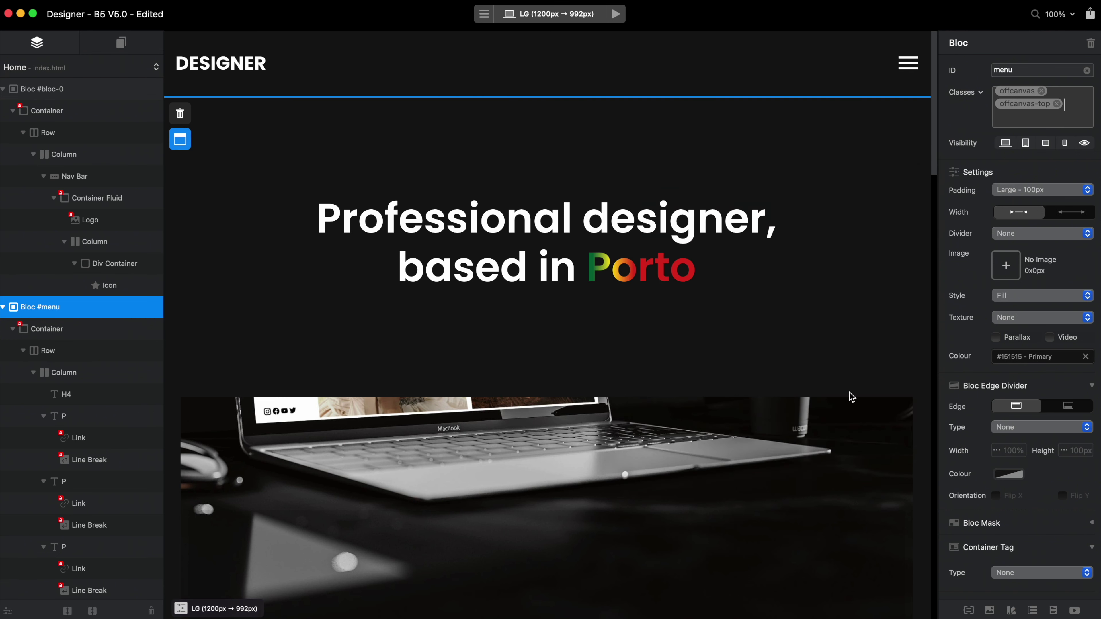
- Preview the Home page and test opening and closing the menu with the header icon
click(616, 14)
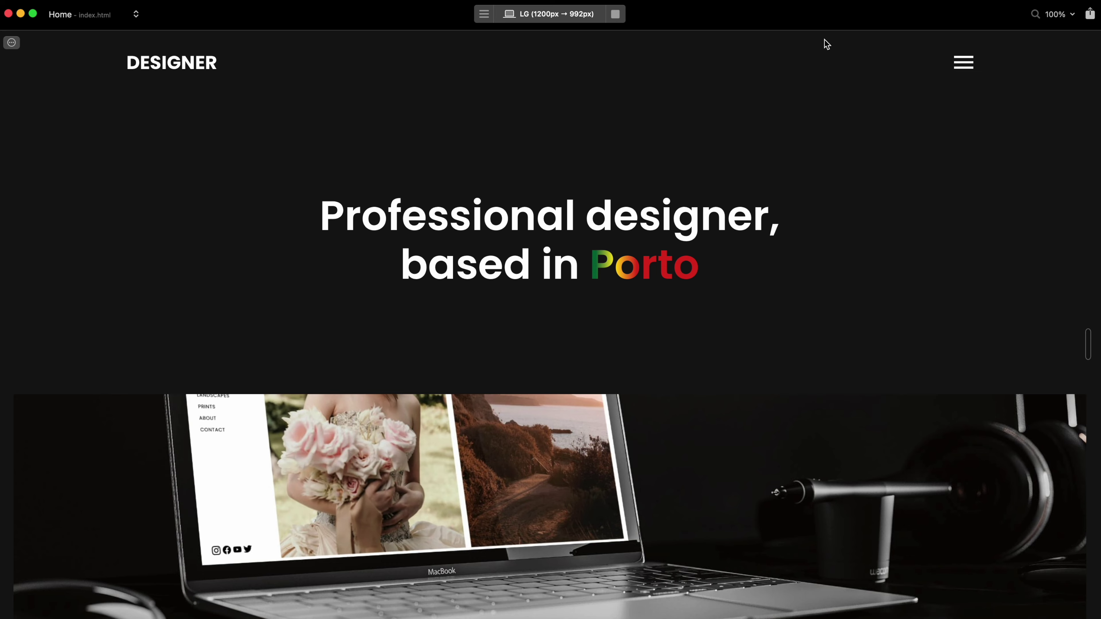
click(961, 69)
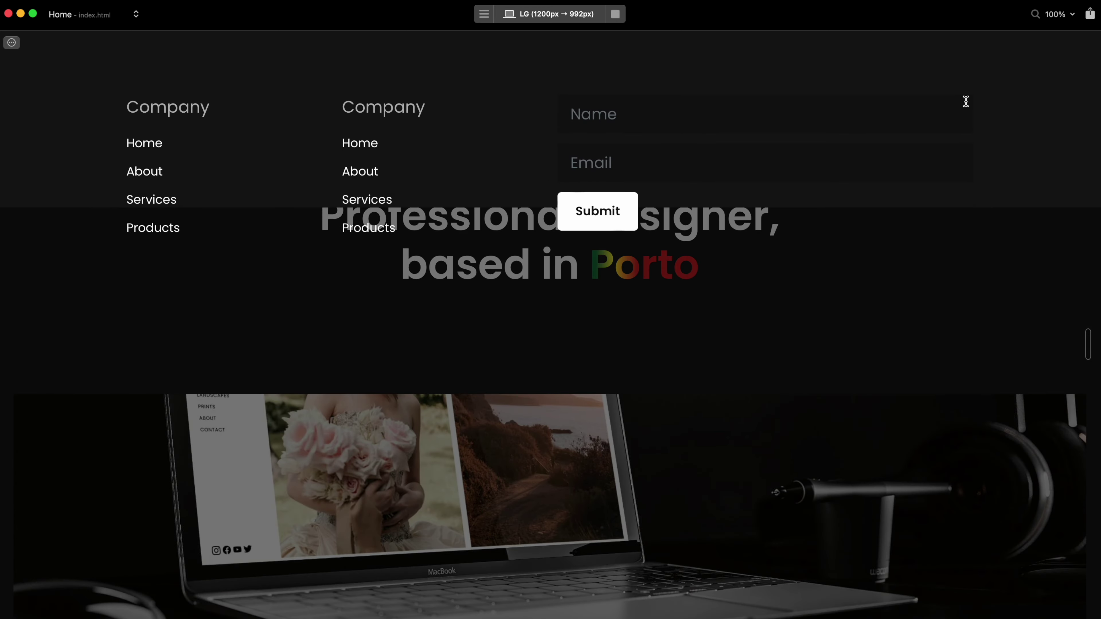
click(977, 307)
click(969, 72)
click(937, 373)
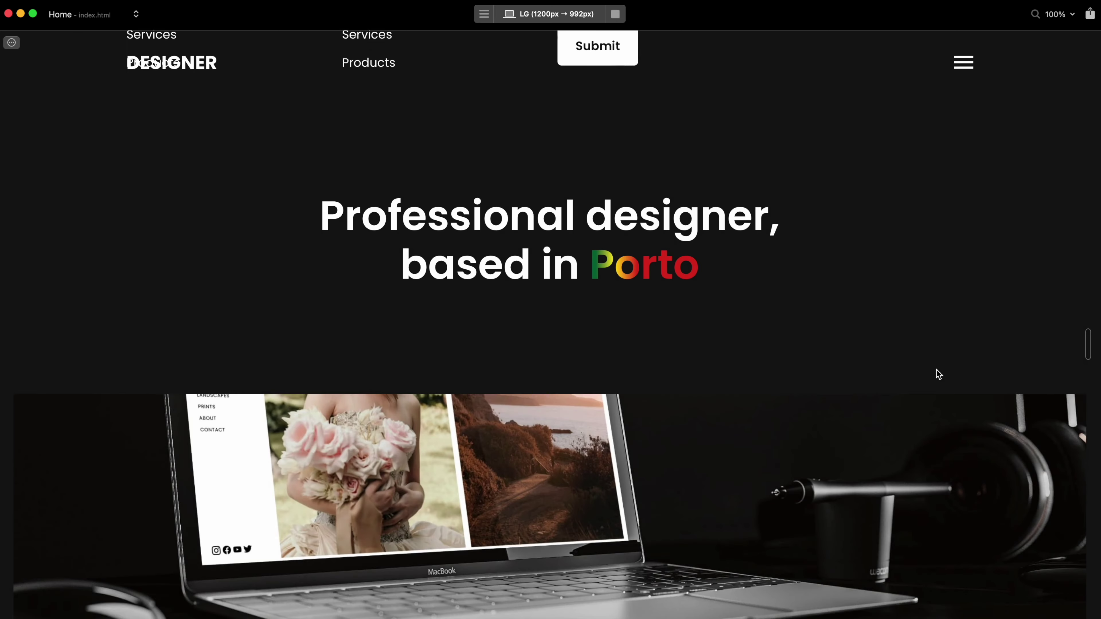
click(971, 71)
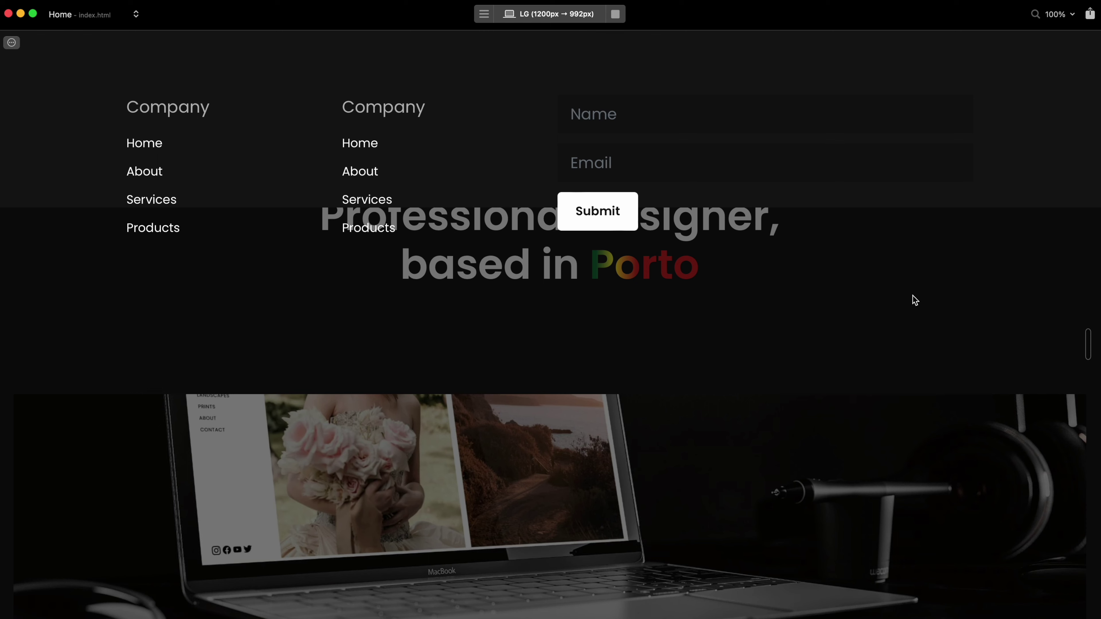
click(617, 14)
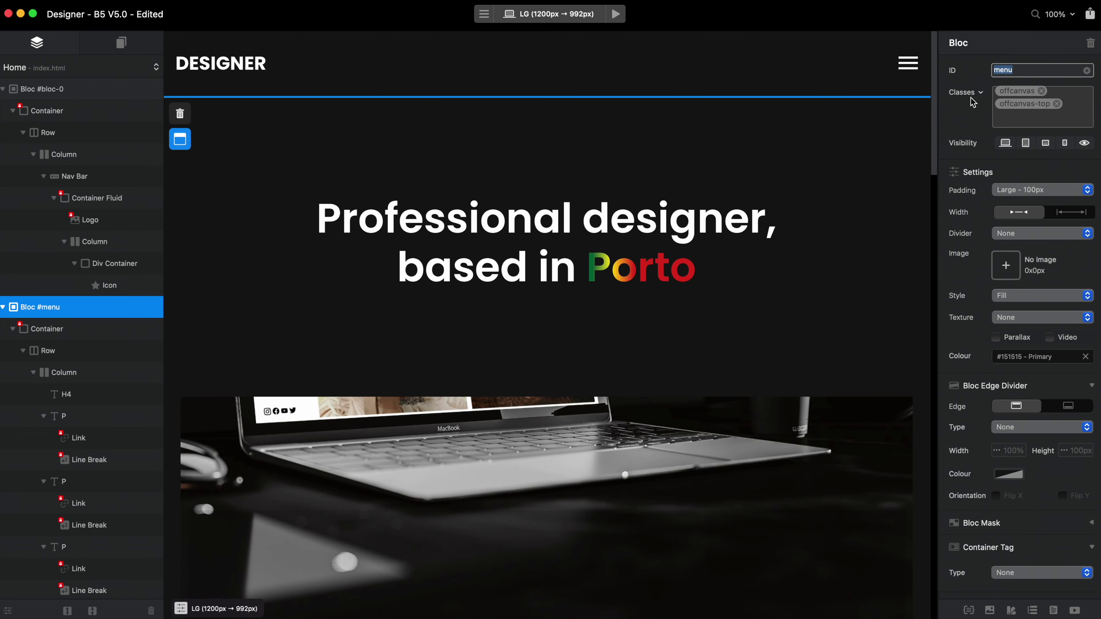
- Set the height of the offcanvas-top class to 600 px and preview the opened menu
double_click(1019, 104)
click(643, 218)
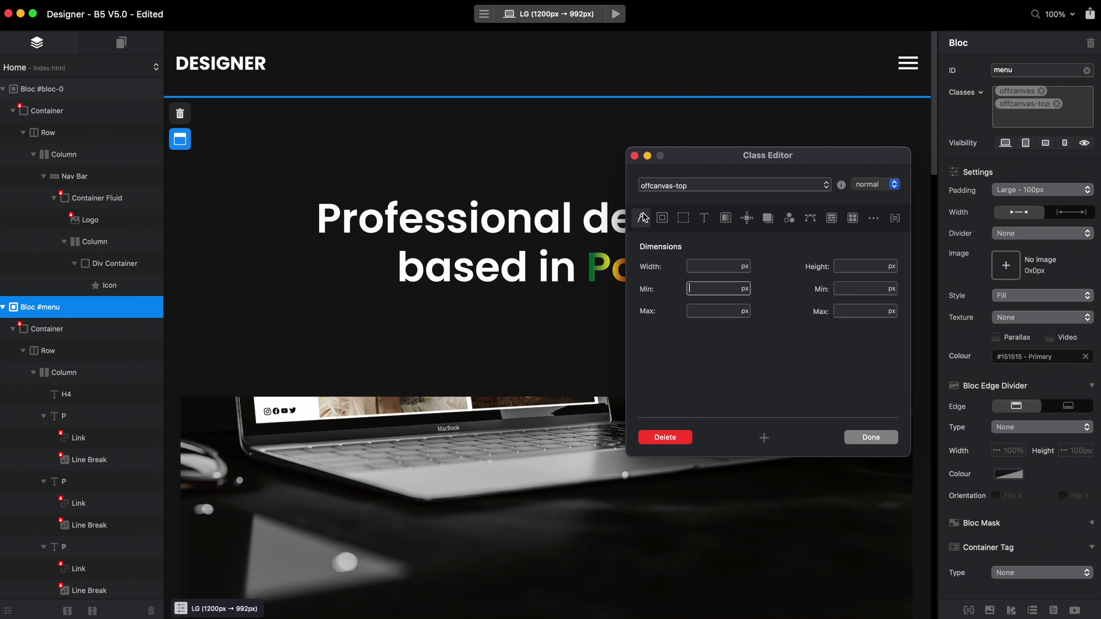
click(849, 266)
click(857, 289)
click(865, 265)
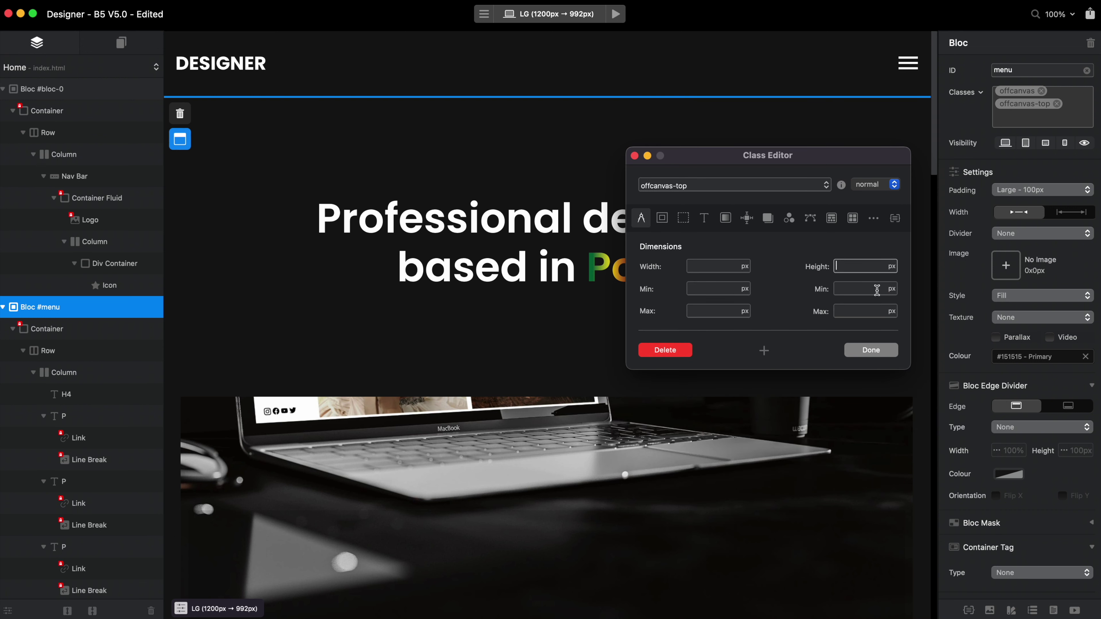
text(600)
key(Return)
click(872, 351)
click(615, 13)
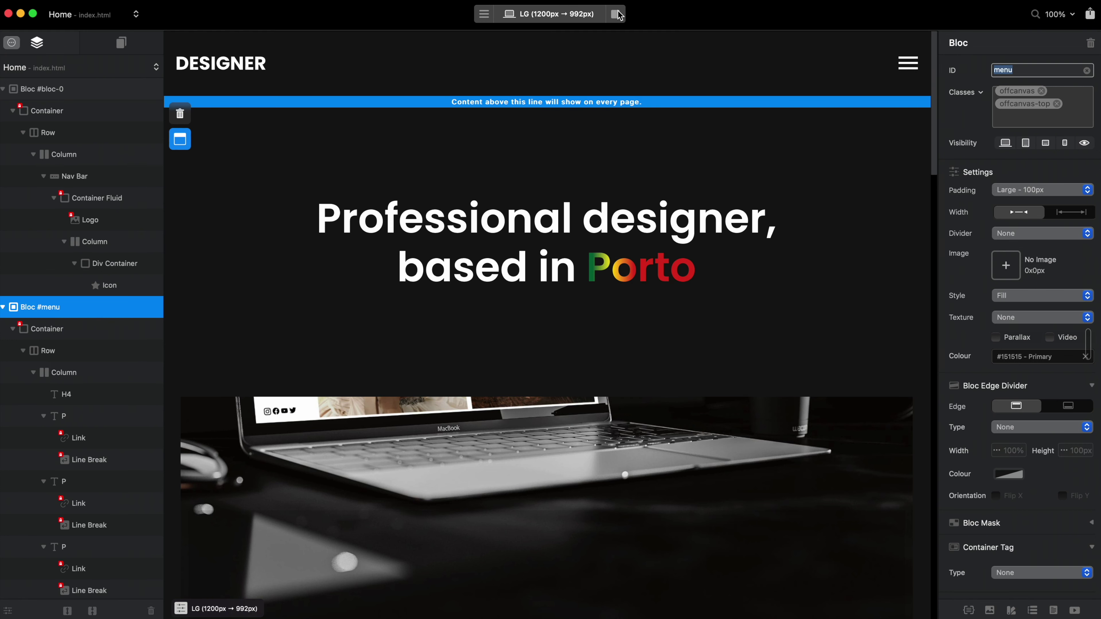
click(963, 63)
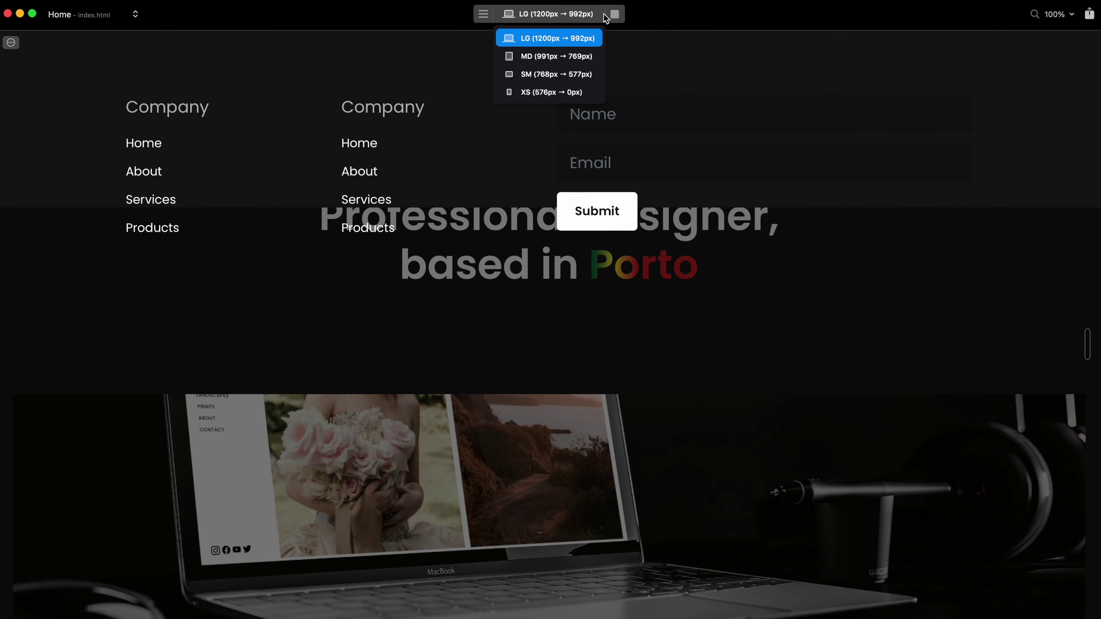
click(616, 13)
- Move the 600 px value of the offcanvas-top class from height to minimum height and preview the opened menu
double_click(1023, 104)
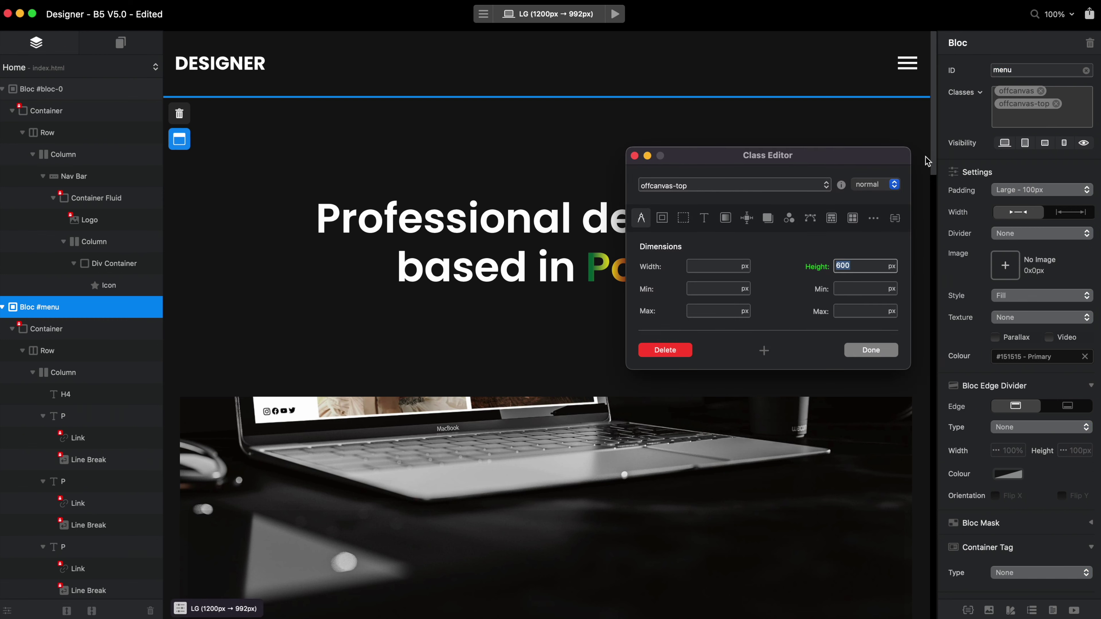
key(super+x)
click(859, 287)
key(super+v)
click(871, 350)
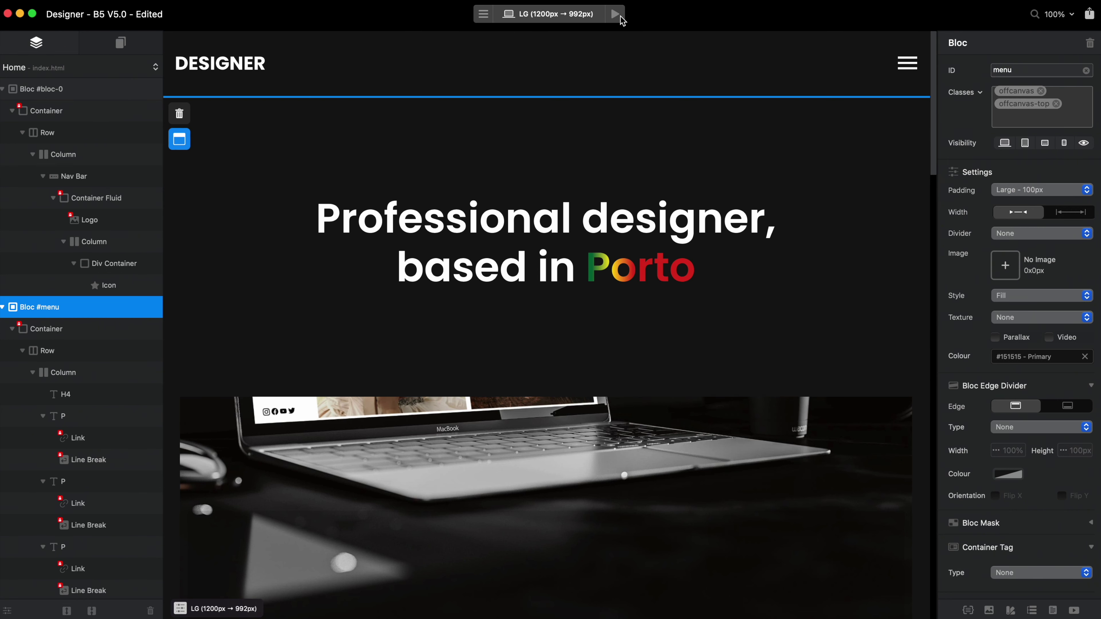
click(616, 13)
click(958, 62)
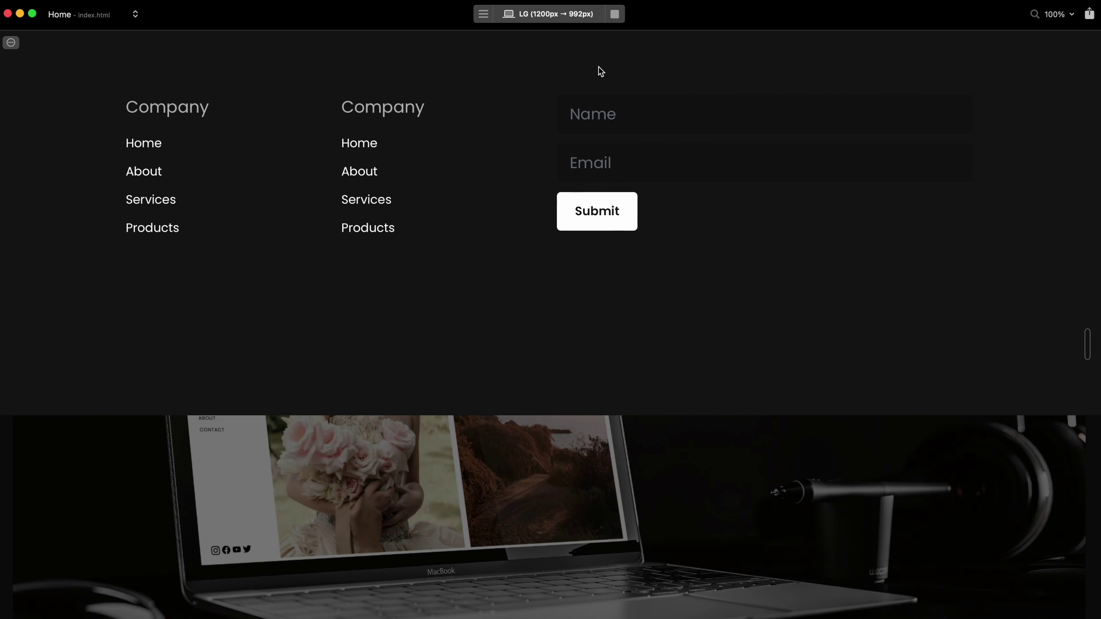
click(614, 13)
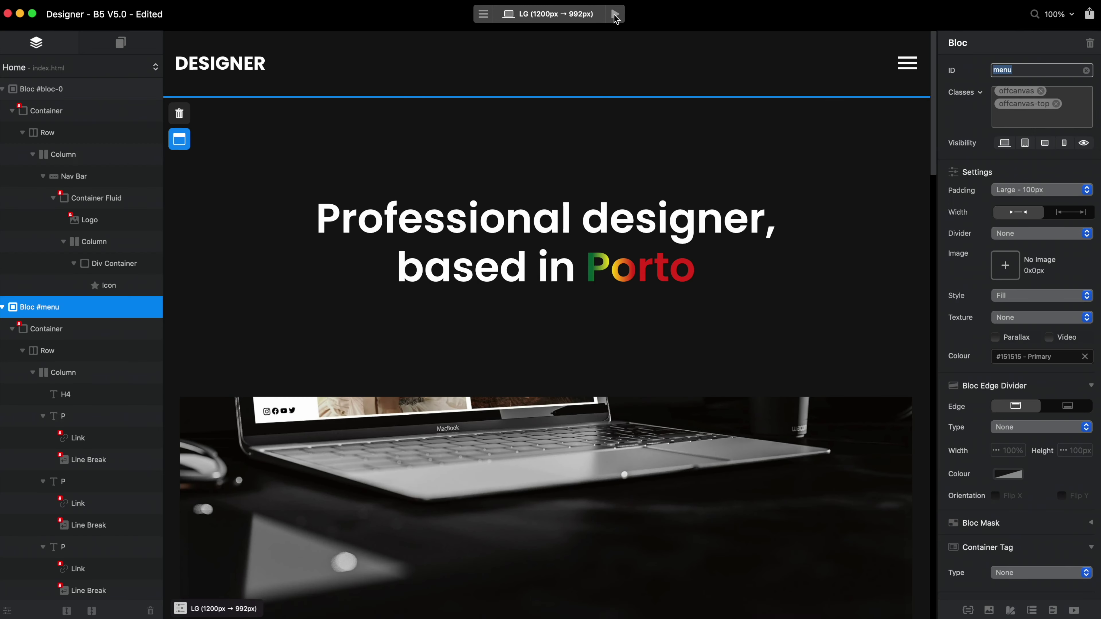
- Lower the minimum height of the offcanvas-top class and preview the opened menu, also at a narrower page width
click(1031, 105)
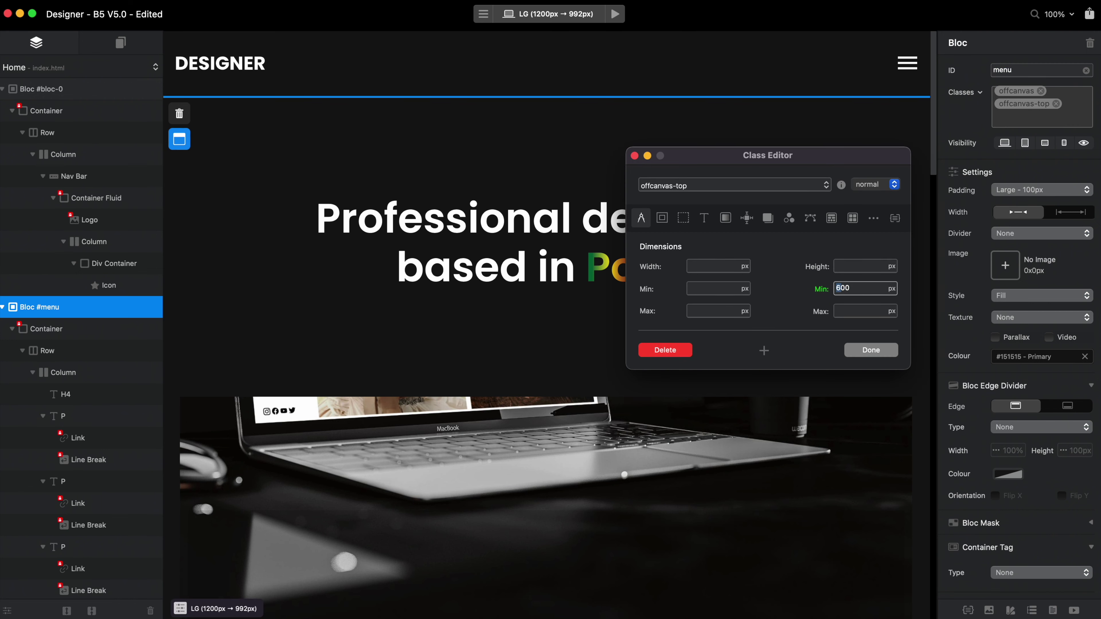
click(870, 349)
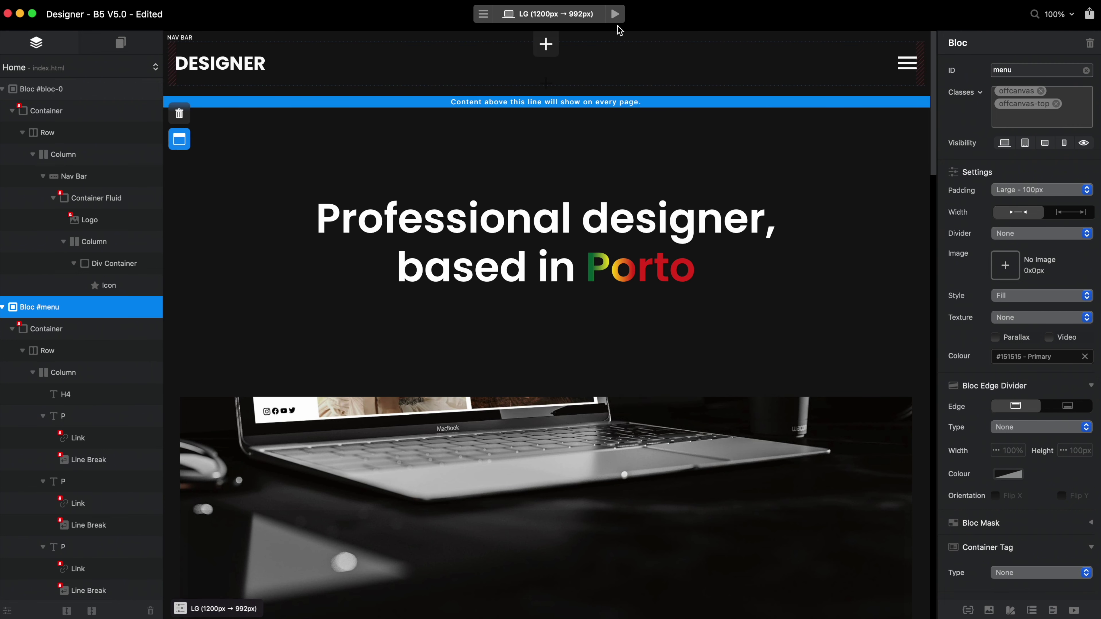
click(615, 14)
click(959, 61)
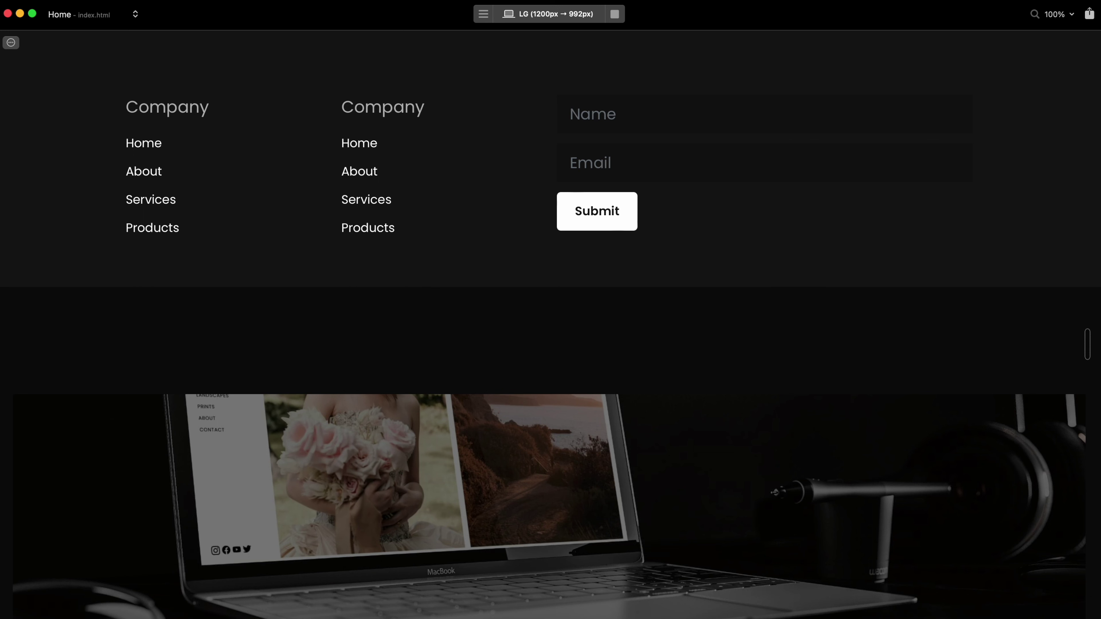
drag(1084, 347, 1039, 343)
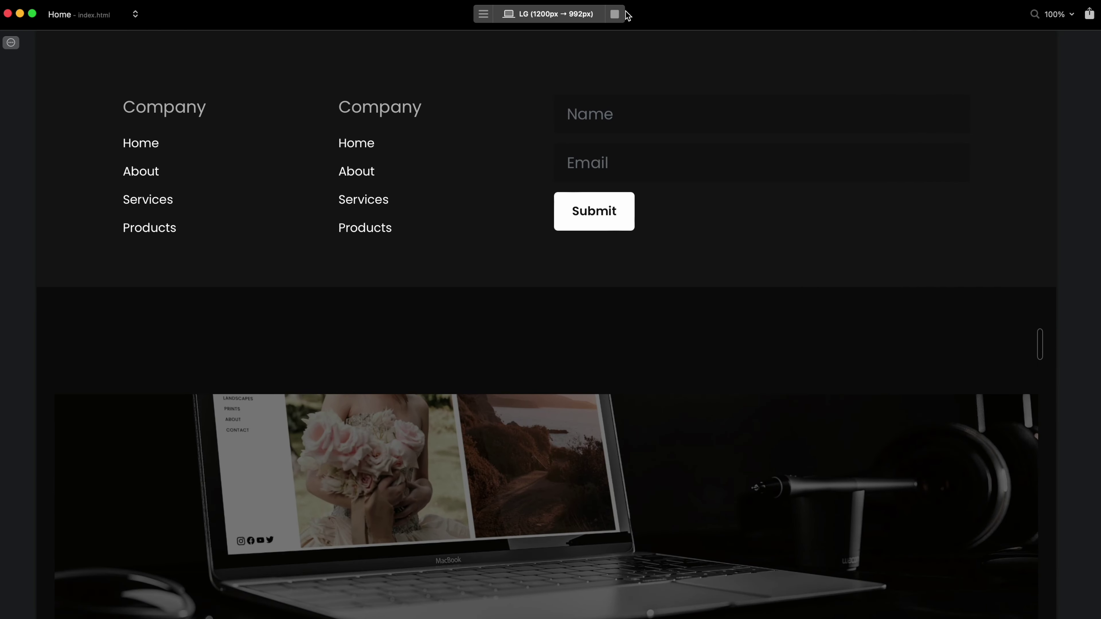
click(615, 14)
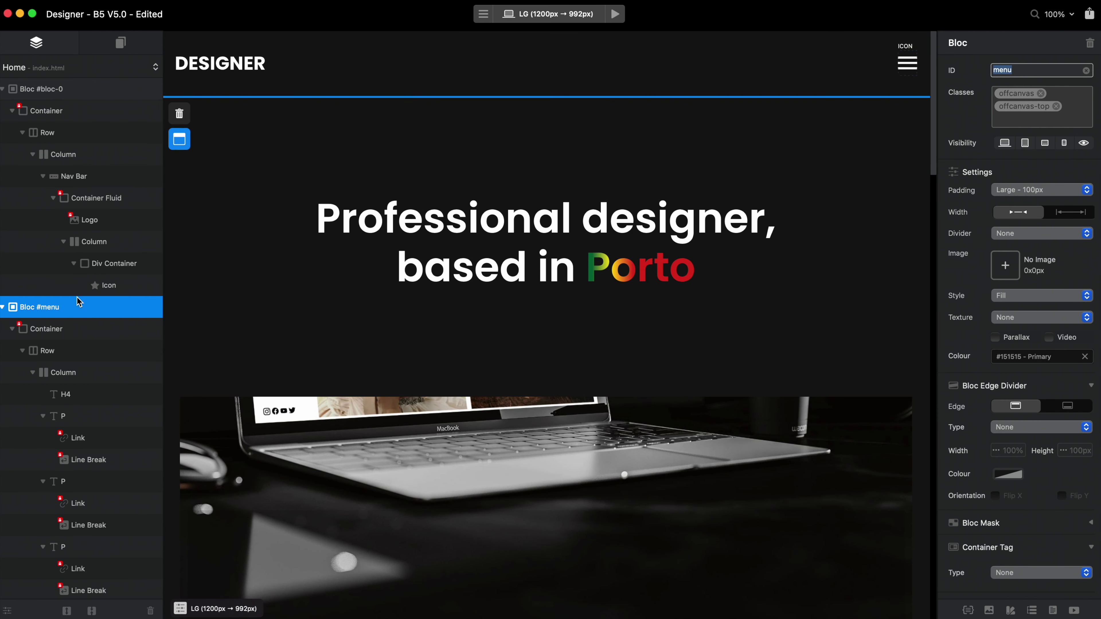
- Remove the offcanvas and offcanvas-top classes from the menu bloc
click(1080, 113)
key(BackSpace)
key(BackSpace)
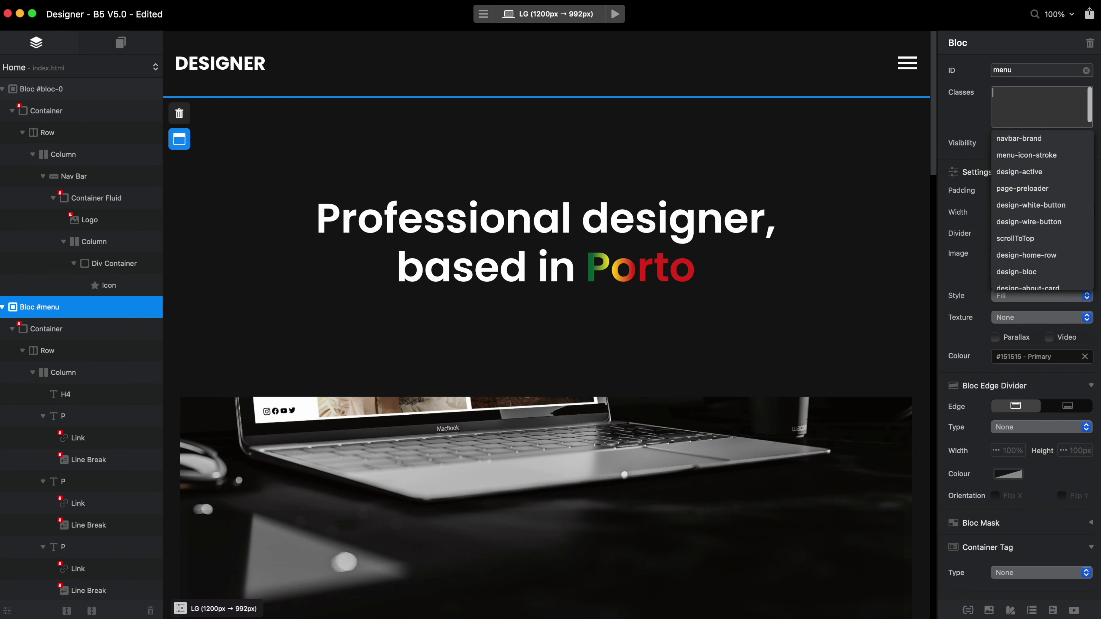
- At the SM breakpoint, resize both link columns of the menu bloc to a width of 6, placing them side by side
key(super+Right)
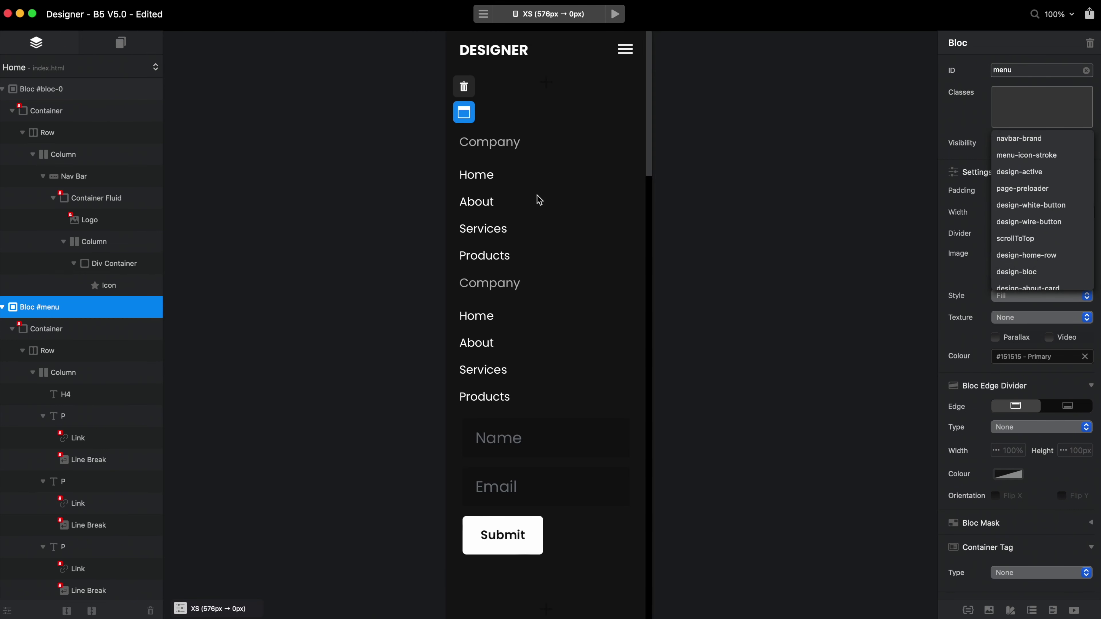
click(500, 175)
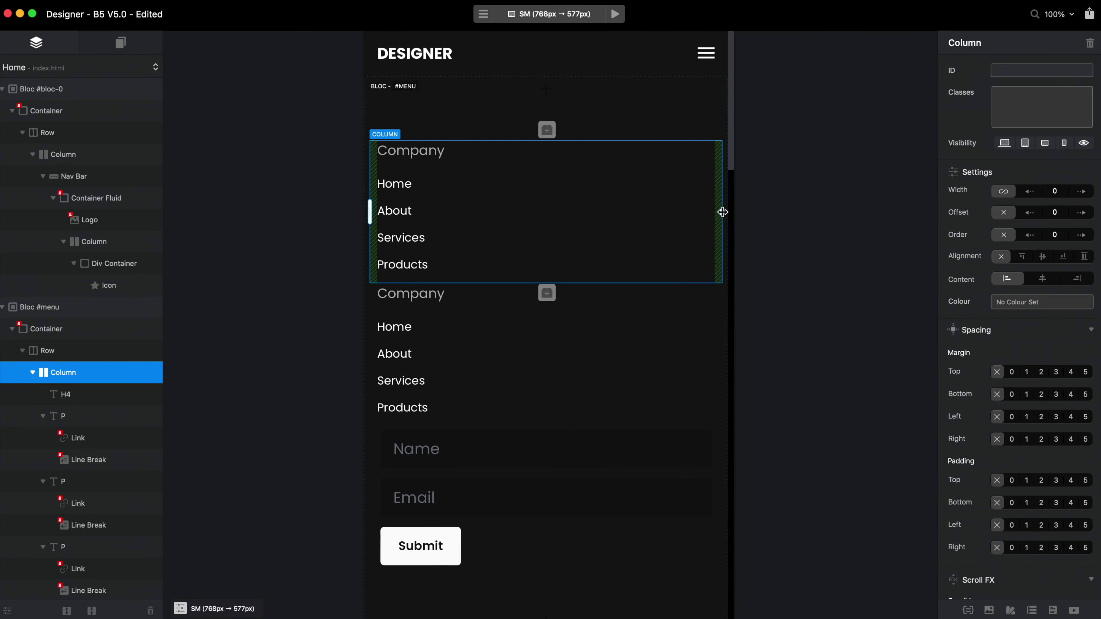
drag(720, 212, 497, 210)
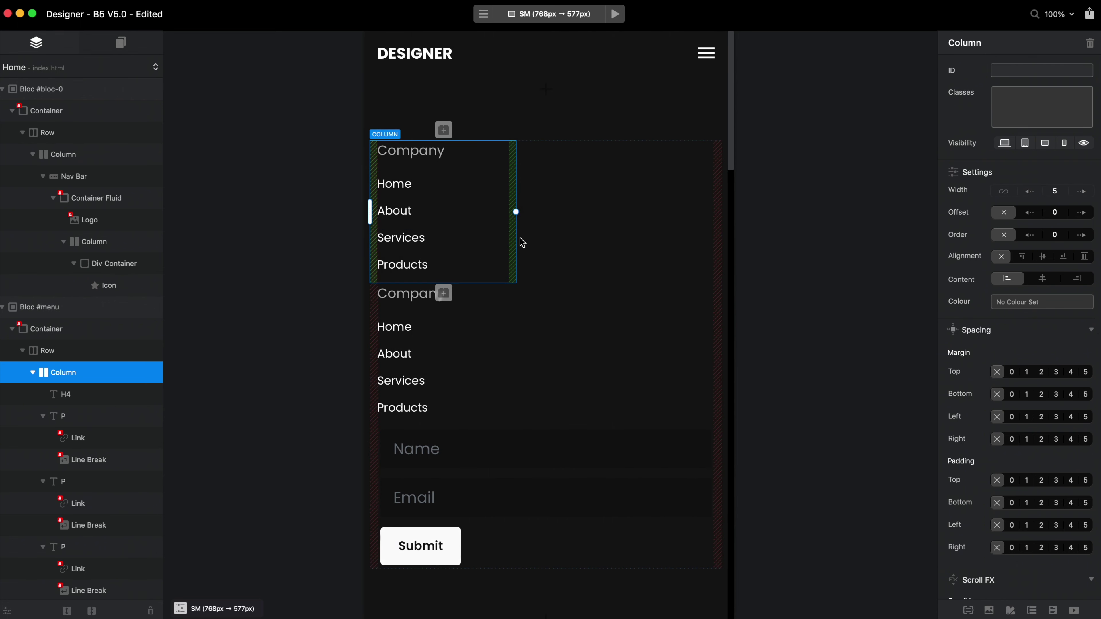
click(455, 317)
drag(721, 352, 511, 345)
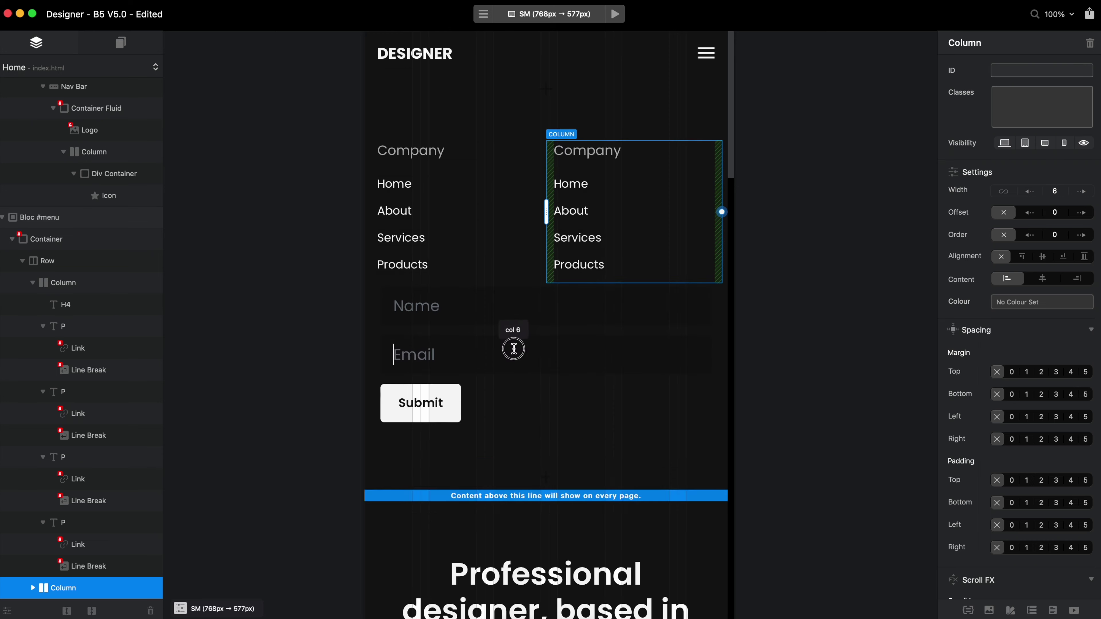
- Examine the menu bloc's link columns and form at the XS, SM and LG breakpoints, ending at LG
click(609, 423)
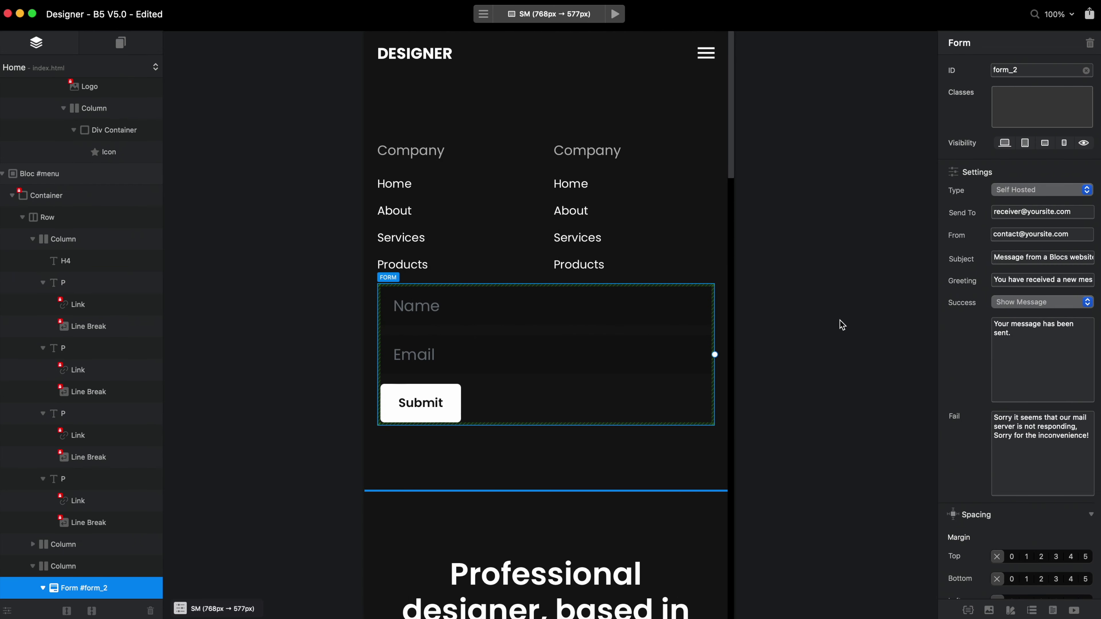
key(super+4)
key(super+2)
key(super+1)
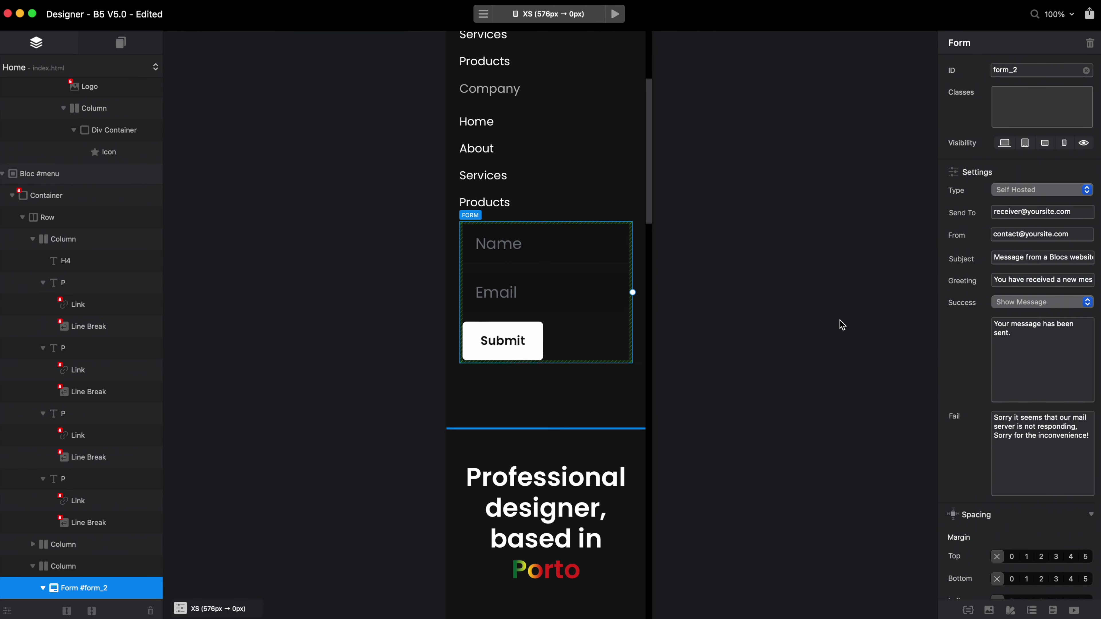
key(super+2)
key(super+4)
scroll(840, 320, up, 6)
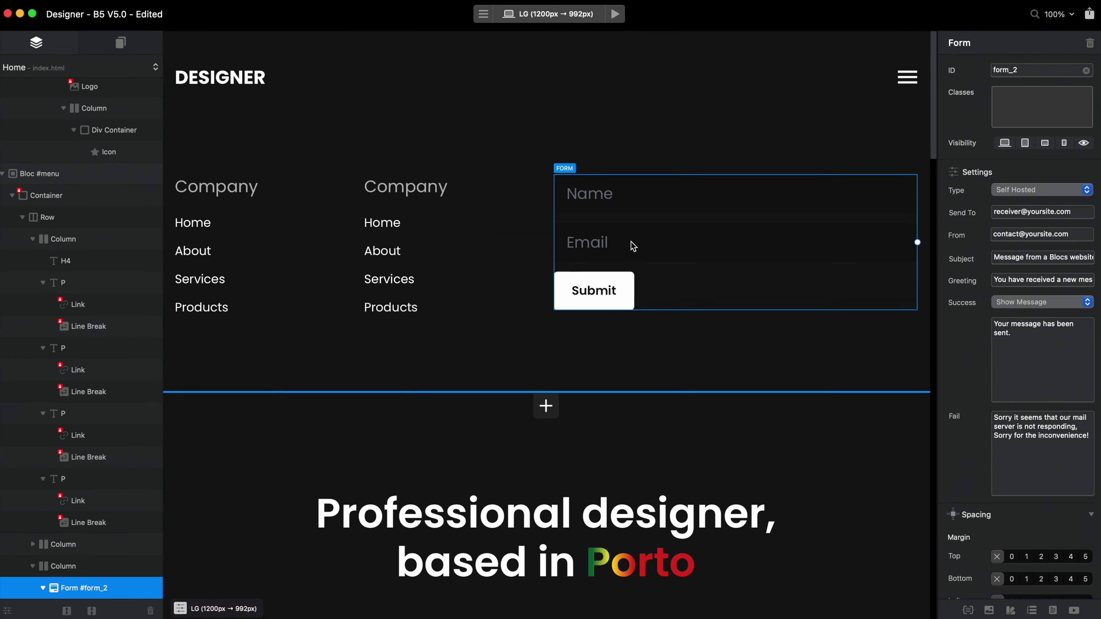
- Set the menu bloc's padding to None and preview the Home page
click(723, 346)
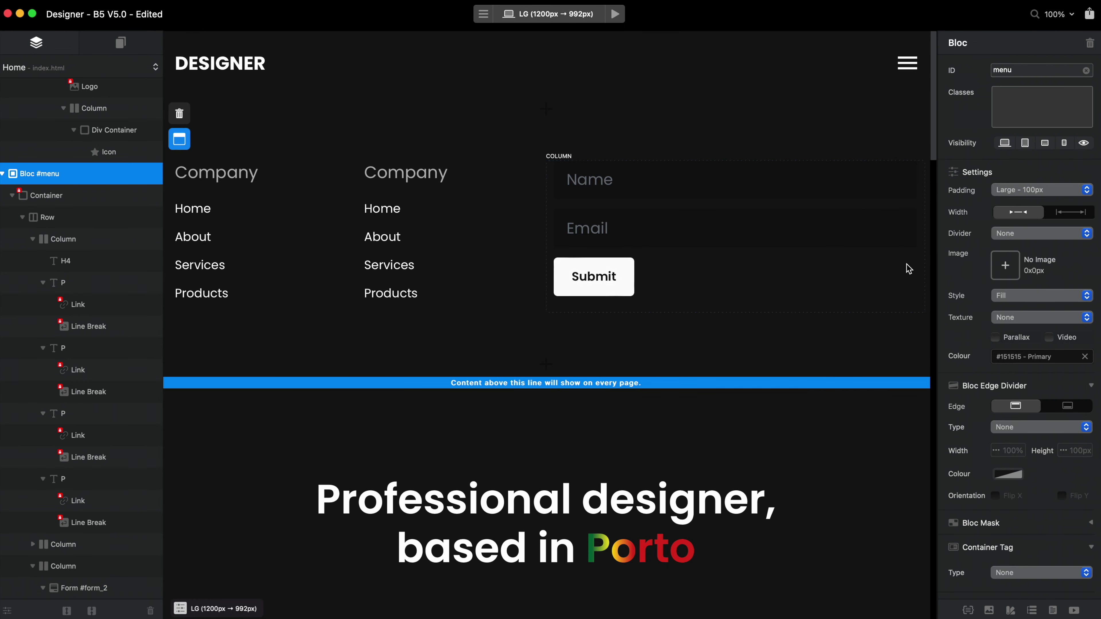
click(1032, 189)
click(1038, 226)
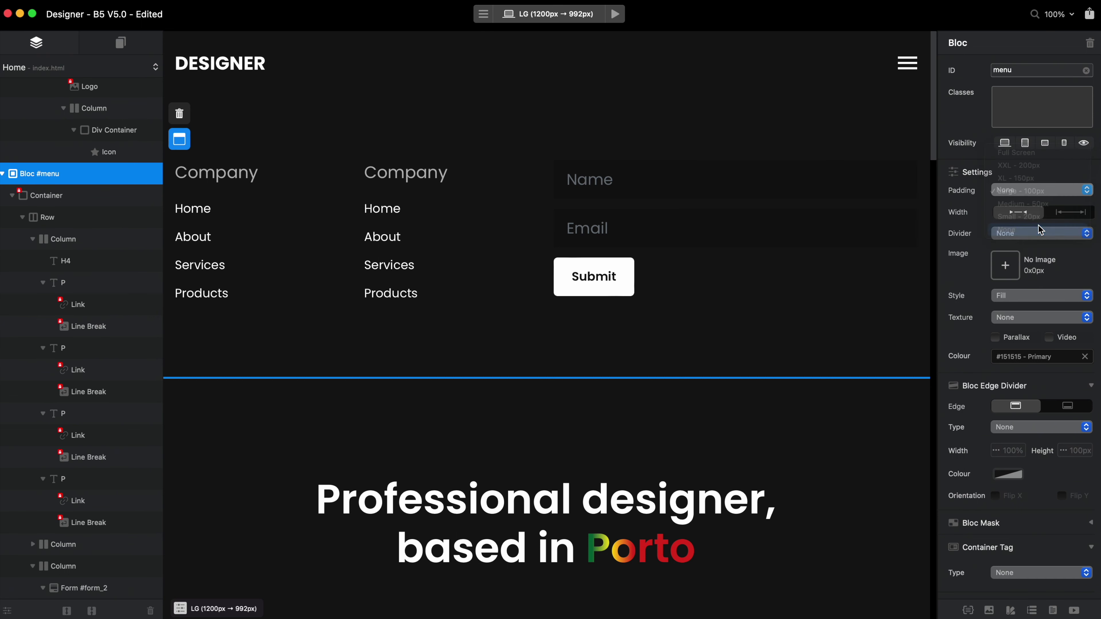
click(615, 13)
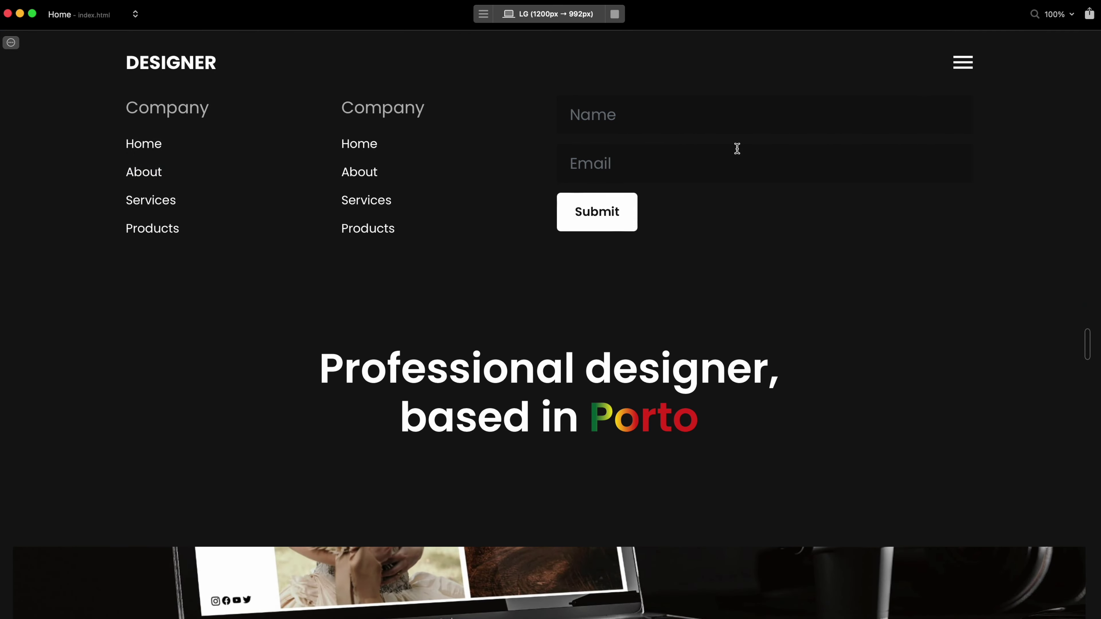
click(616, 13)
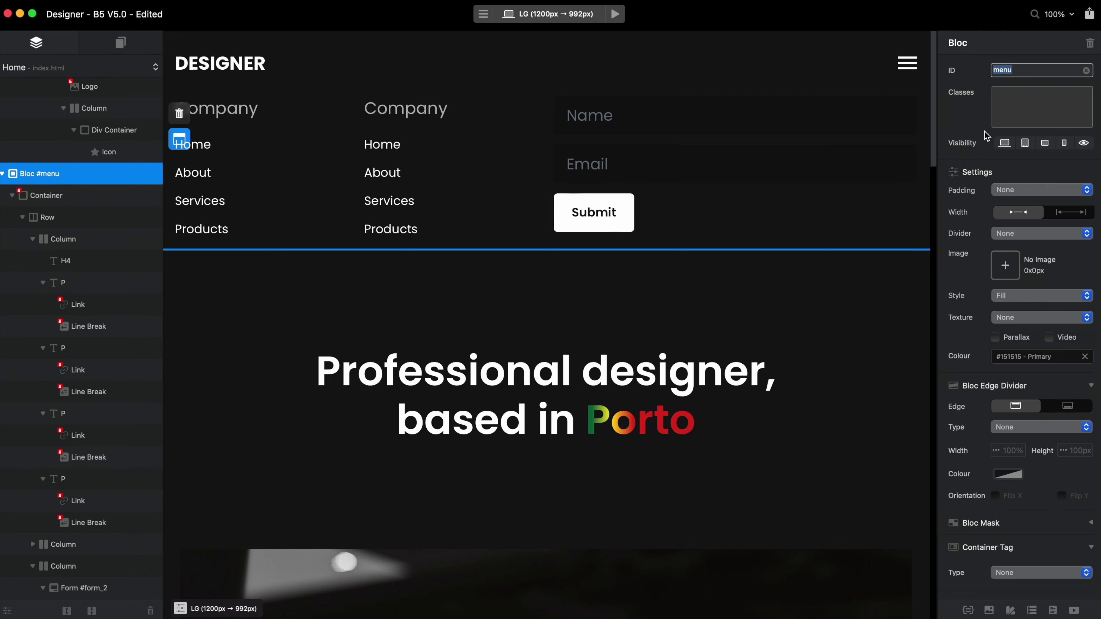
- Add the offcanvas and offcanvas-top classes to the menu bloc and preview the opened menu
click(1039, 104)
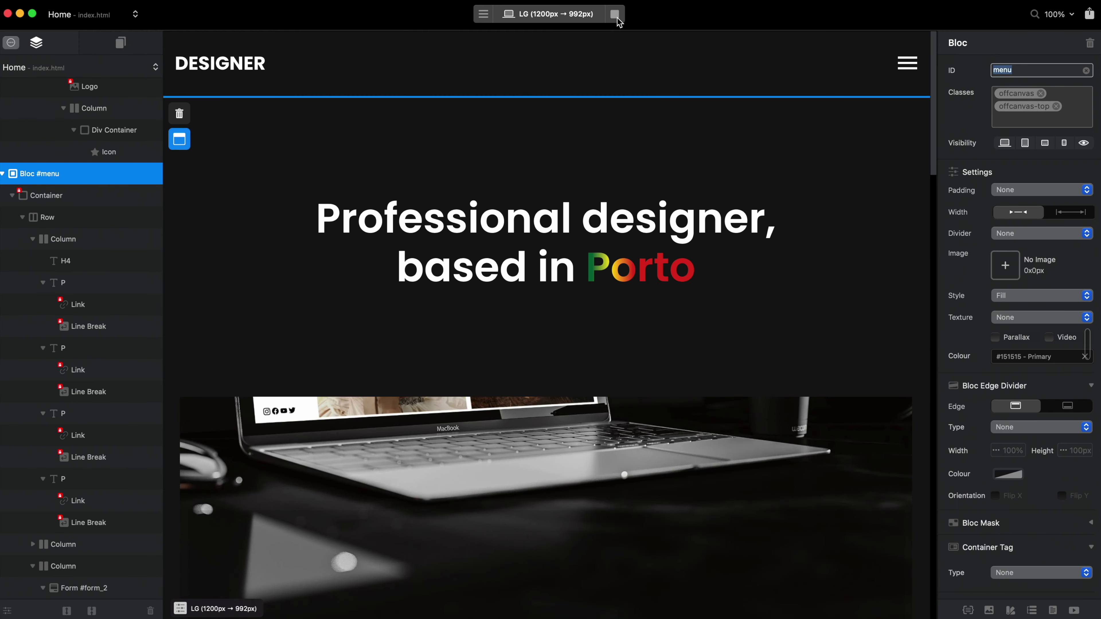
click(616, 14)
click(961, 67)
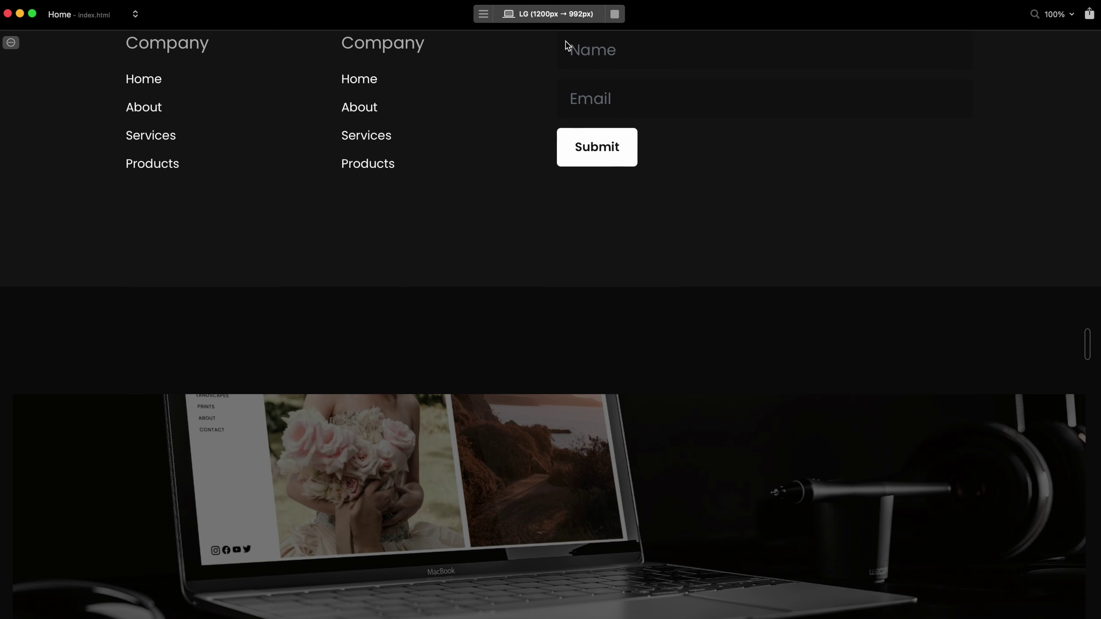
click(620, 20)
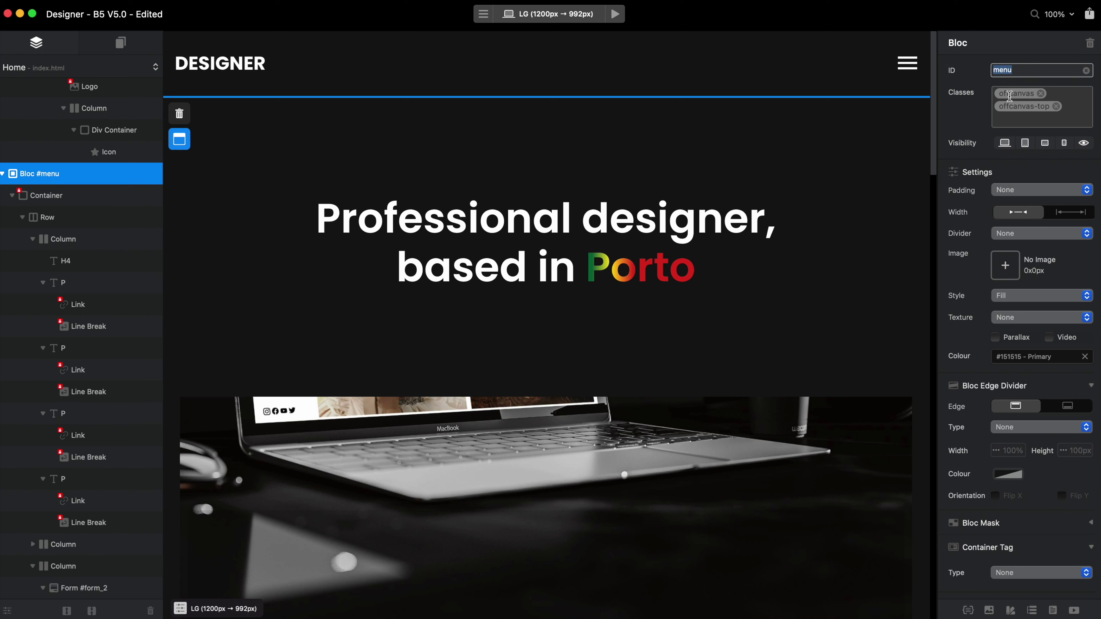
- Set the offcanvas-top class to Flex display with a downward column direction and centred justification
double_click(1025, 107)
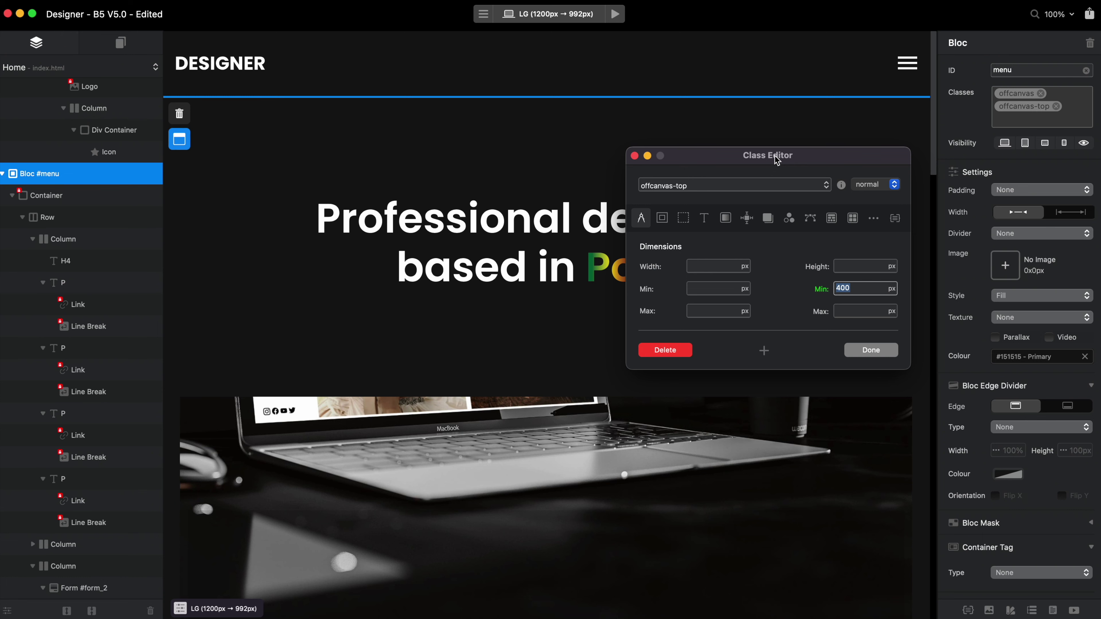
drag(776, 159, 684, 172)
click(655, 231)
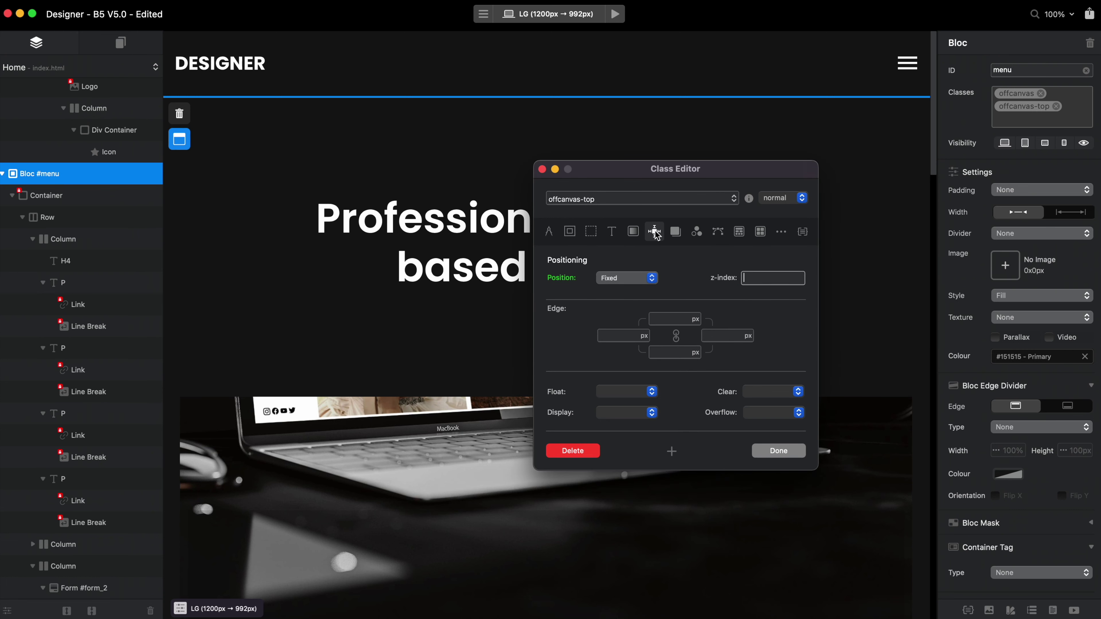
click(629, 418)
click(632, 466)
click(739, 231)
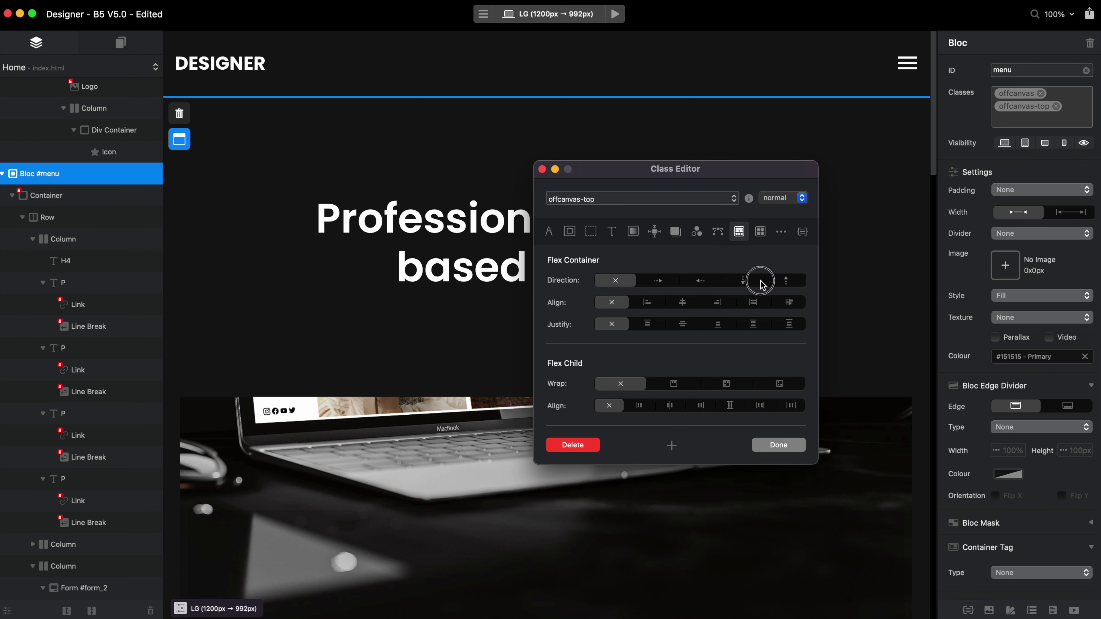
click(745, 280)
click(686, 325)
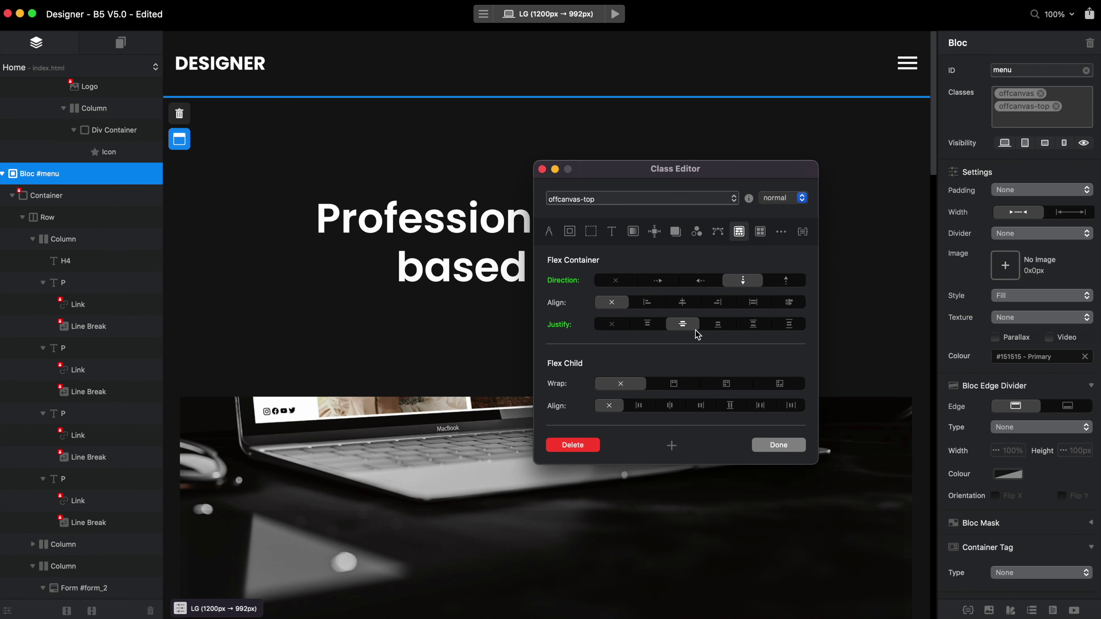
click(793, 447)
- Preview the Home page and examine the vertical alignment of the opened offcanvas menu's content
click(615, 15)
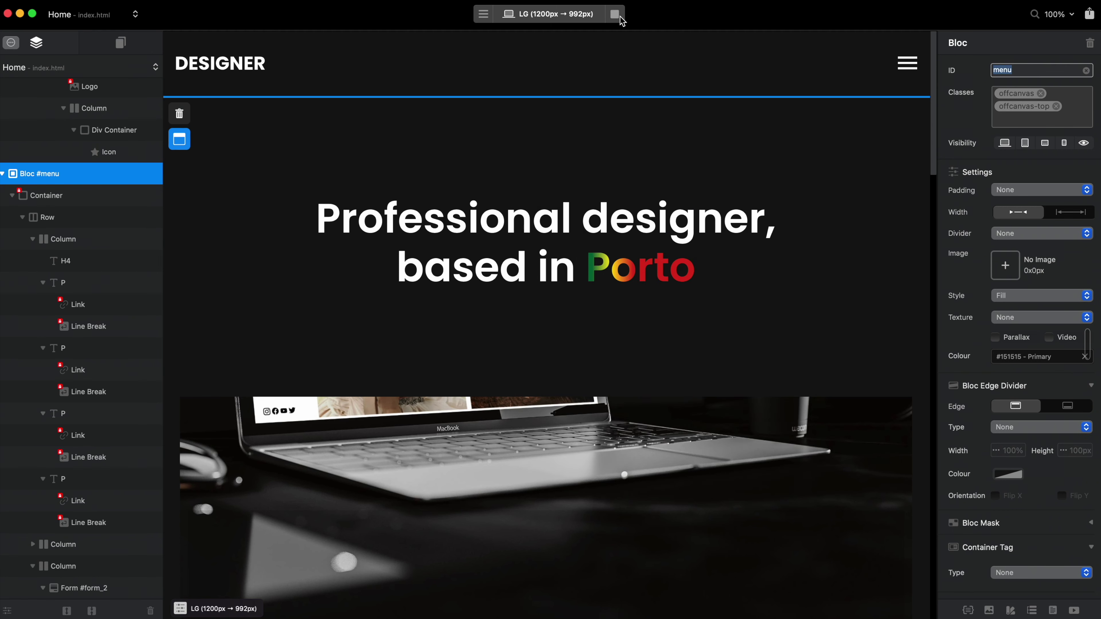
click(963, 61)
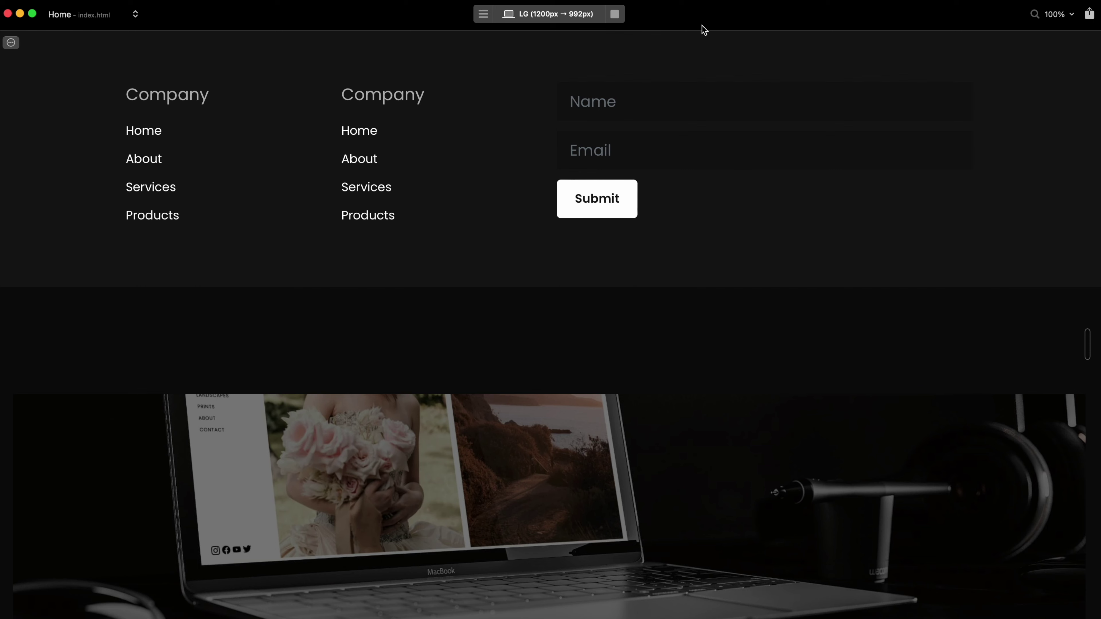
click(615, 14)
click(615, 14)
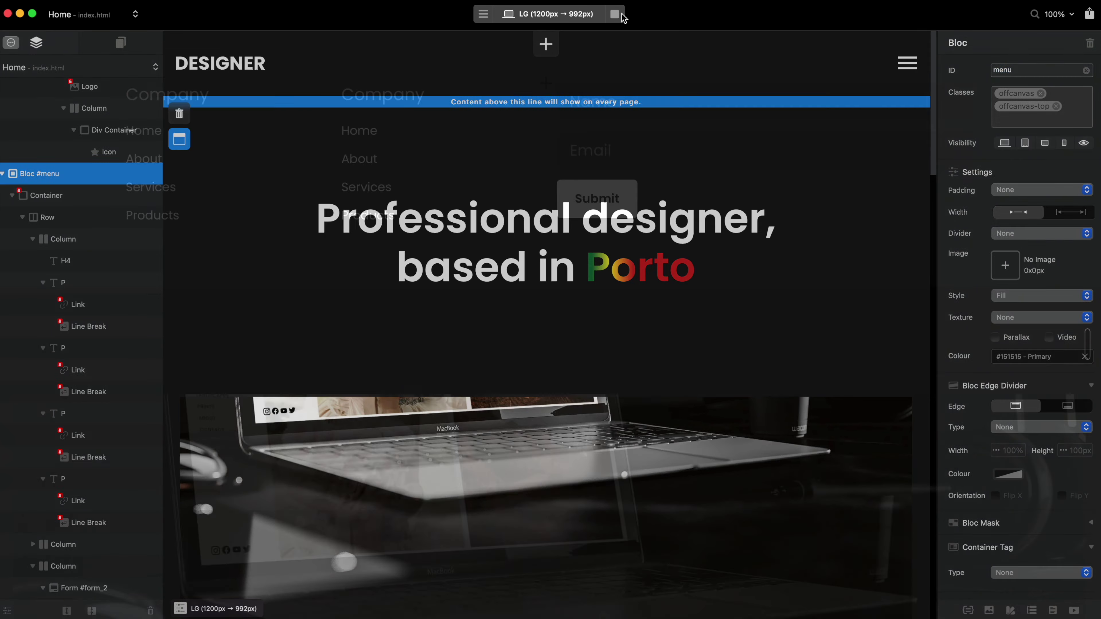
click(978, 61)
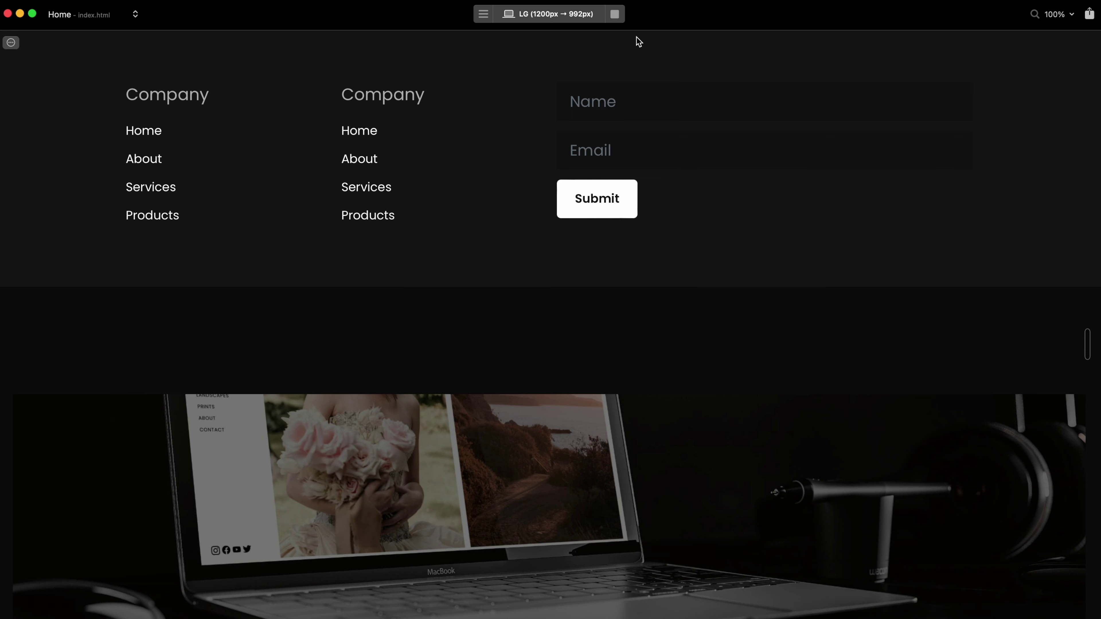
click(615, 14)
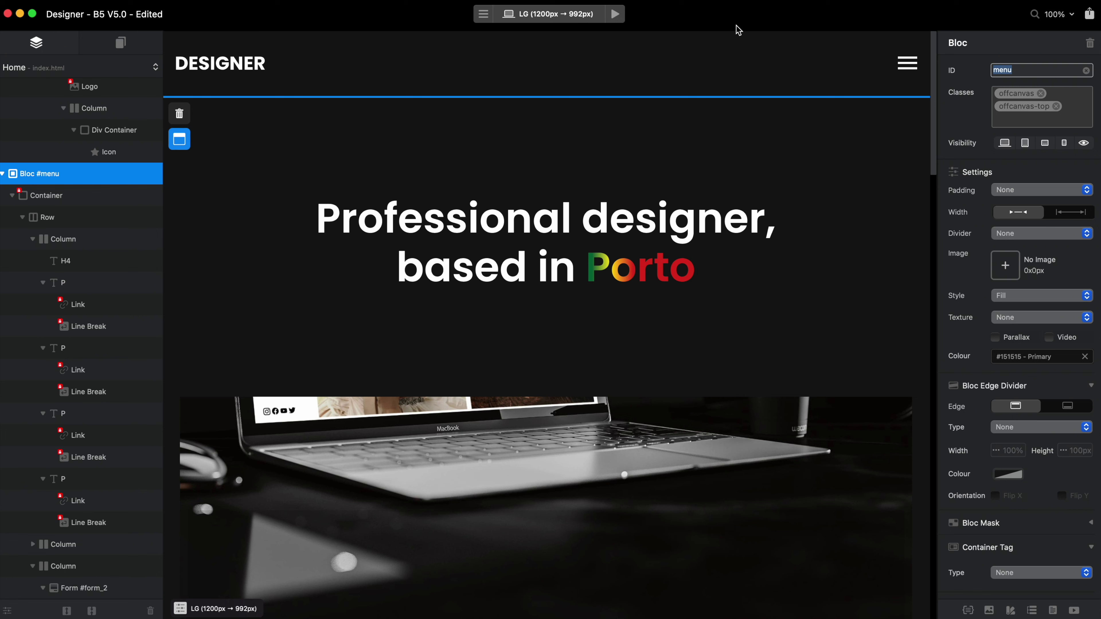
click(615, 14)
click(963, 65)
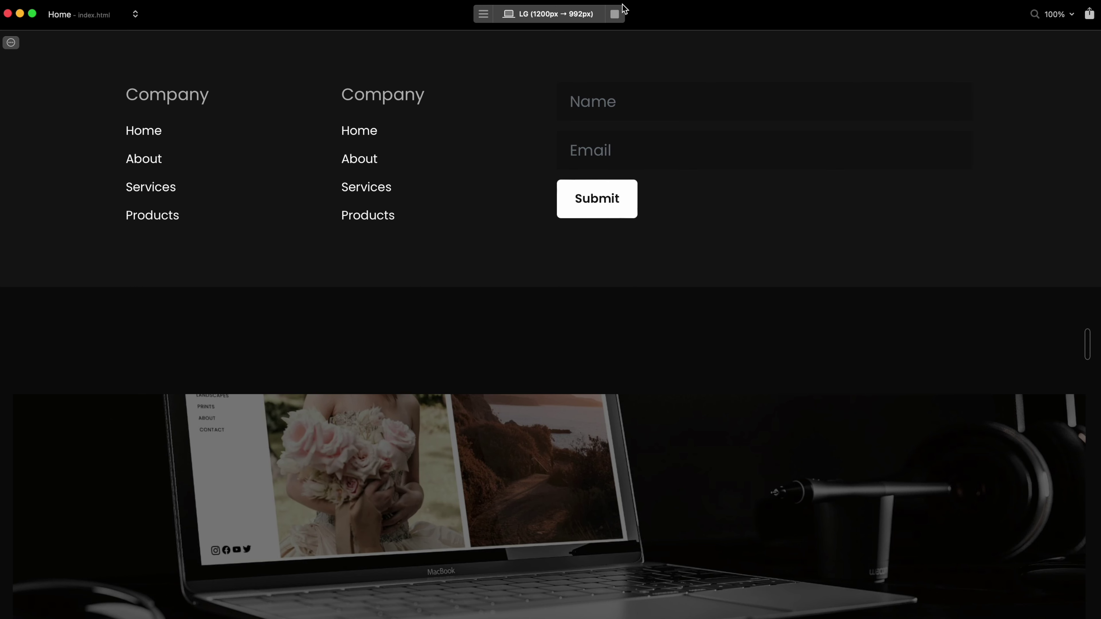
click(614, 14)
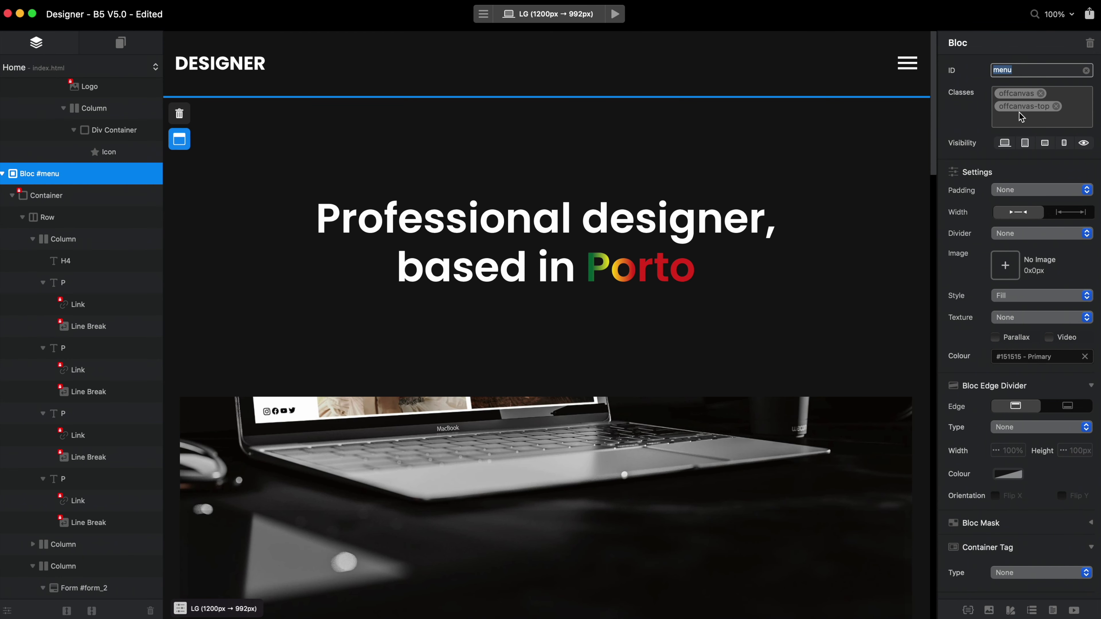
- Give the offcanvas-top class an 80 px top margin and preview the opened menu
double_click(1028, 109)
click(568, 232)
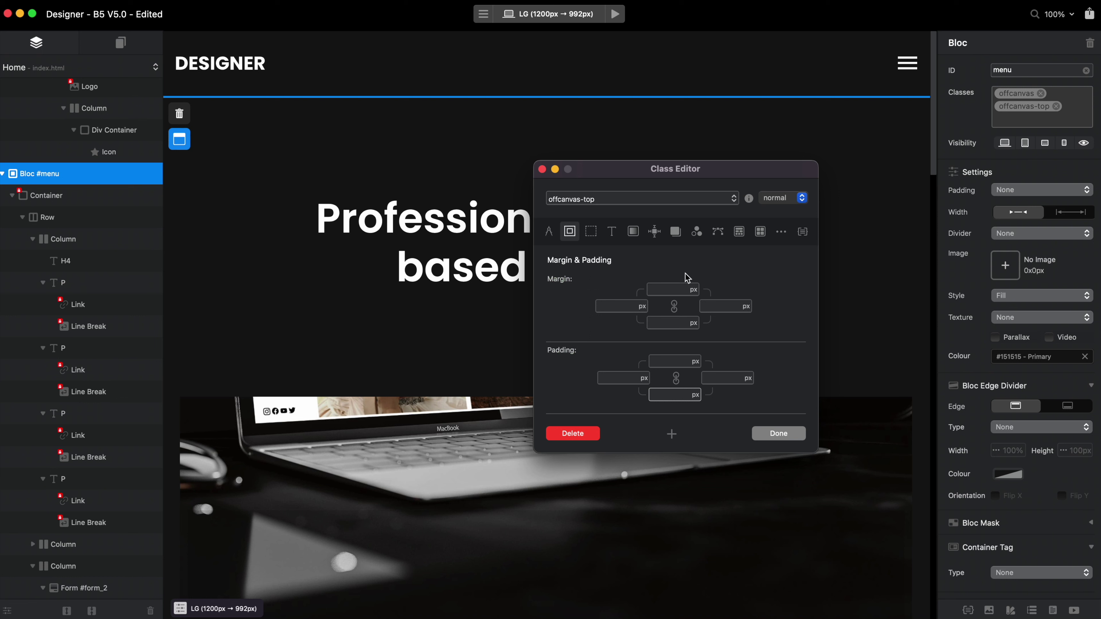
click(662, 289)
text(80)
click(799, 435)
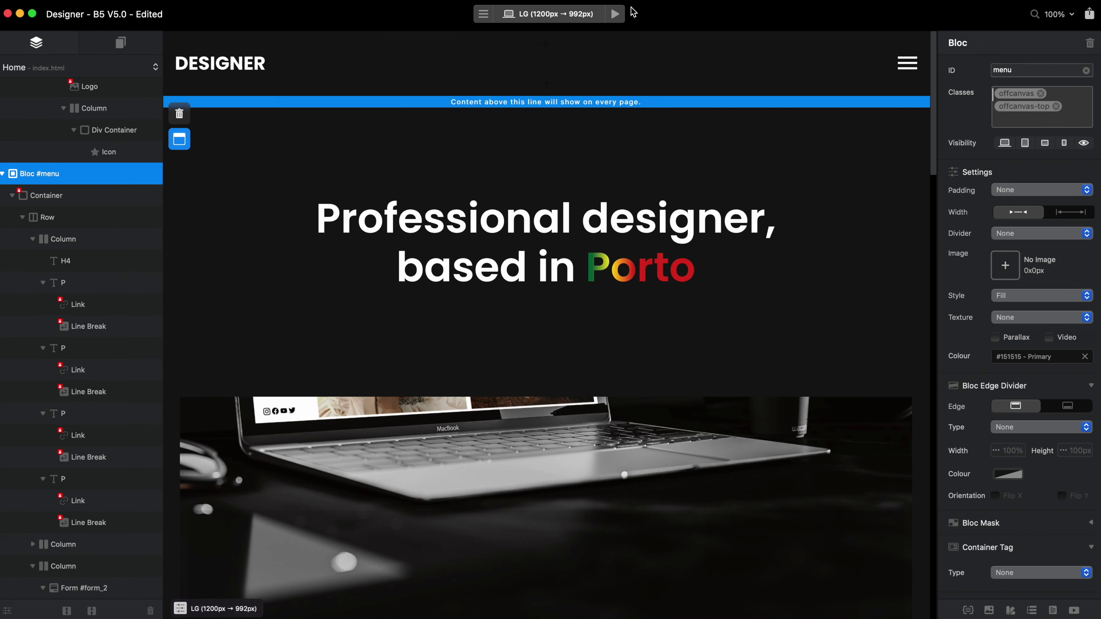
click(615, 14)
click(958, 63)
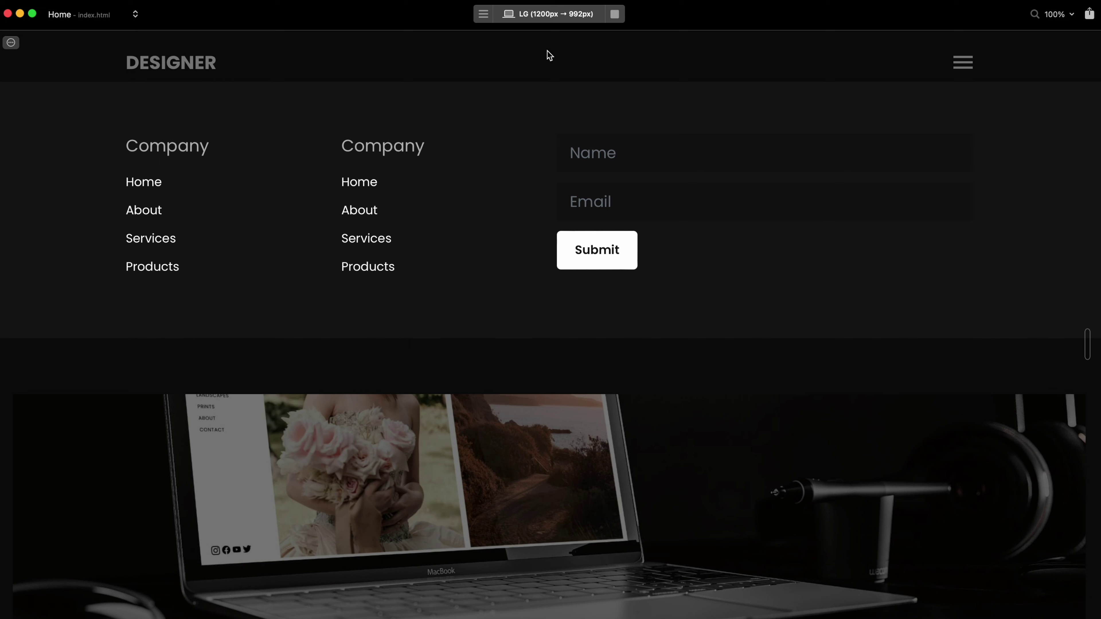
click(615, 14)
- Add a navabr-cusotm class to the header bloc and give it a z-index of 9999
click(471, 35)
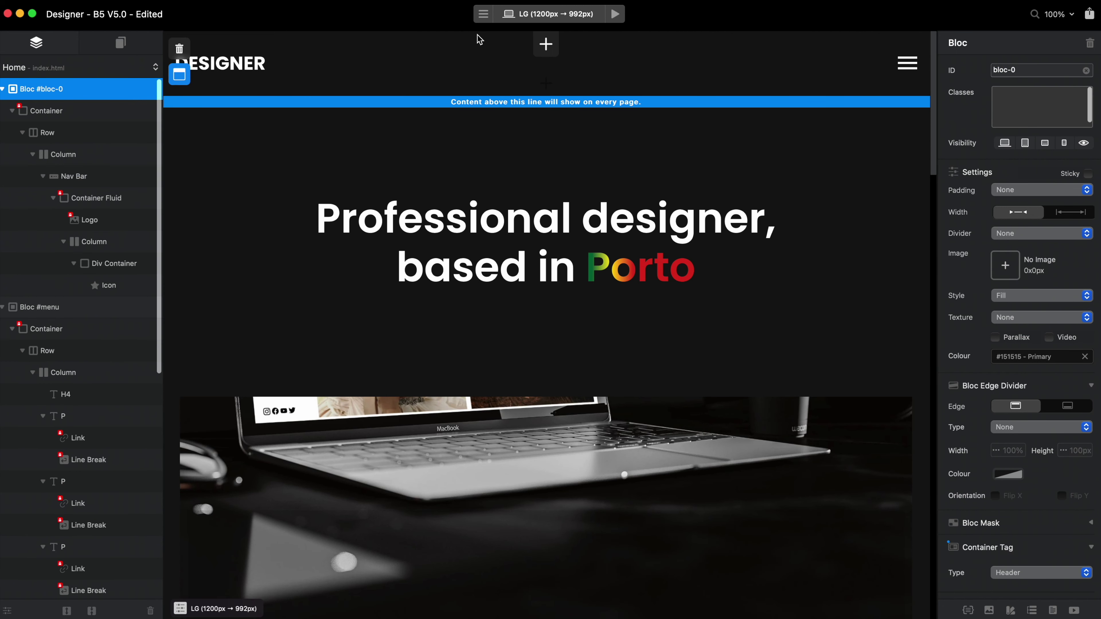
click(1021, 107)
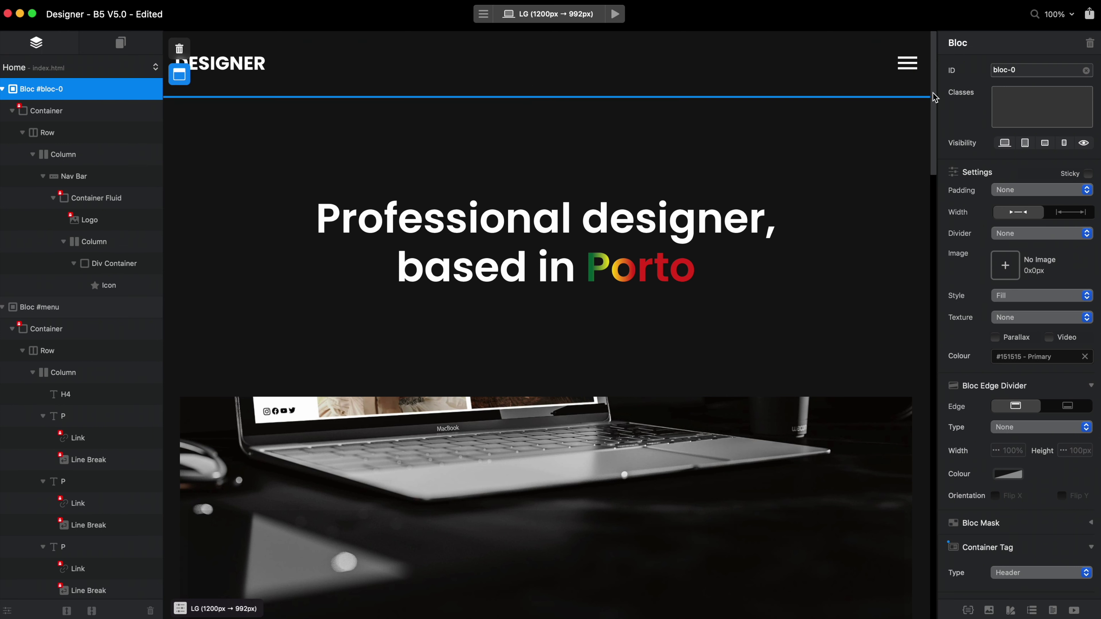
text(navabr-cusotm)
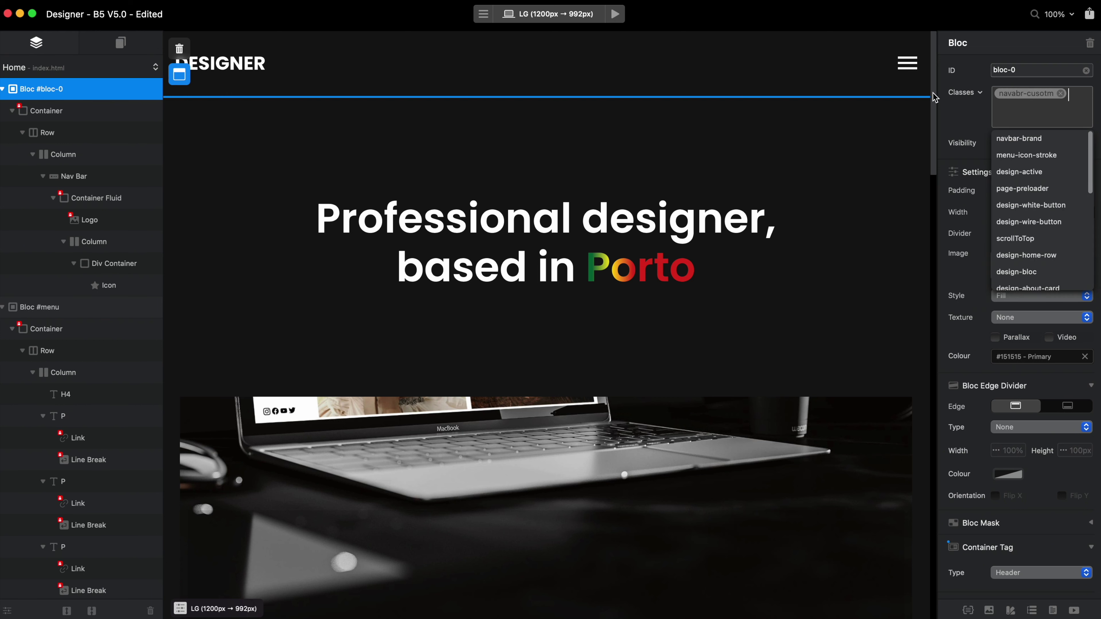
key(Return)
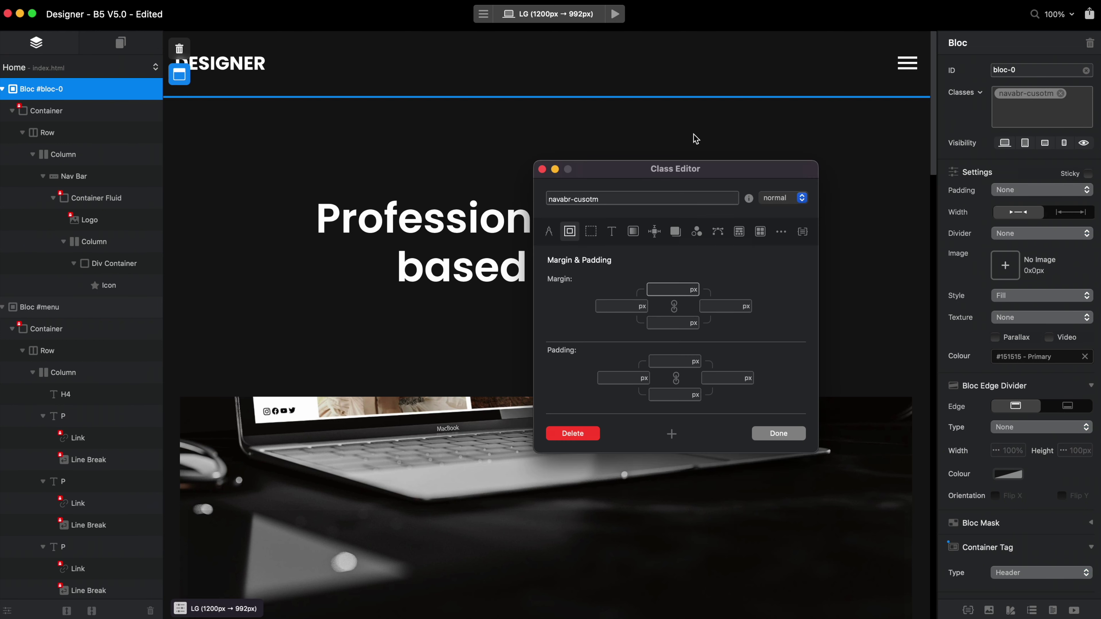
click(655, 231)
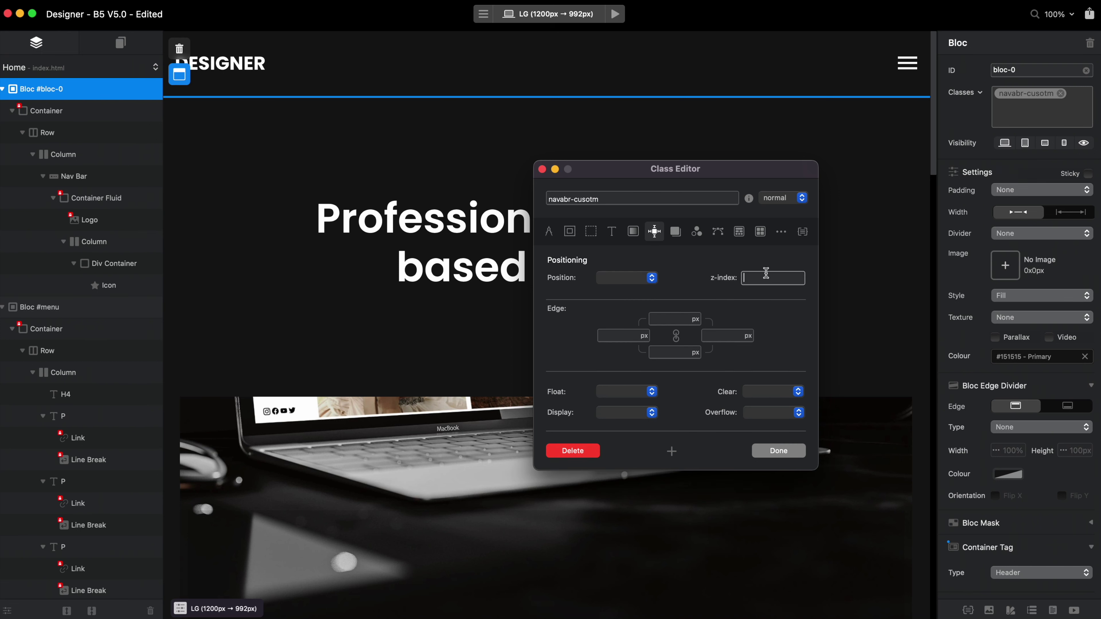
text(9999)
click(778, 451)
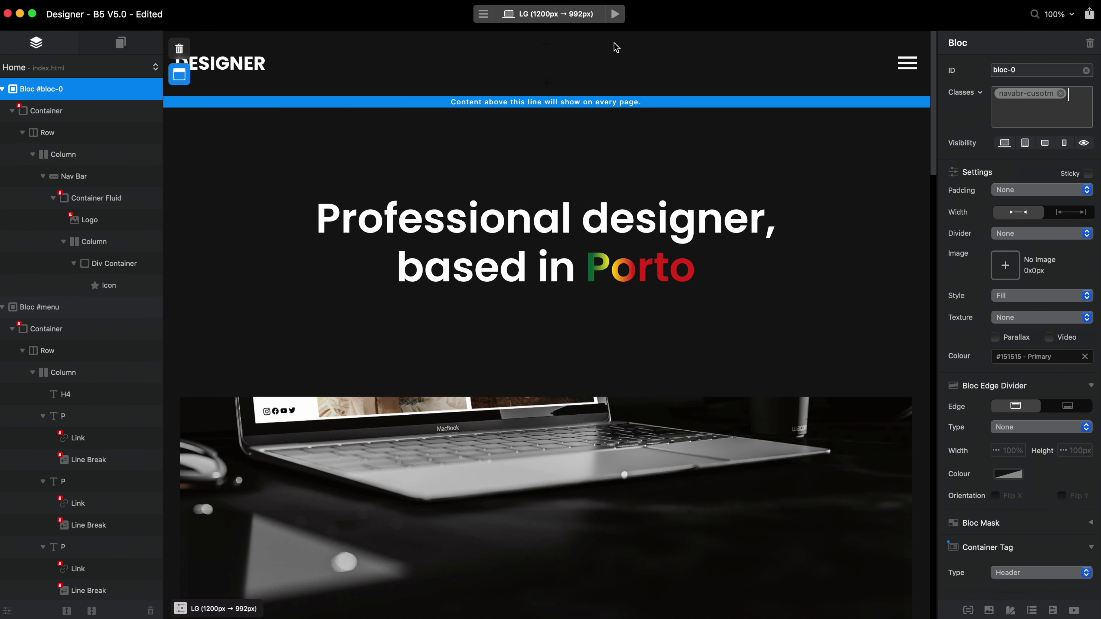
- Preview the Home page and repeatedly toggle the offcanvas menu with the header icon to check its layering beneath the header
click(614, 14)
click(961, 65)
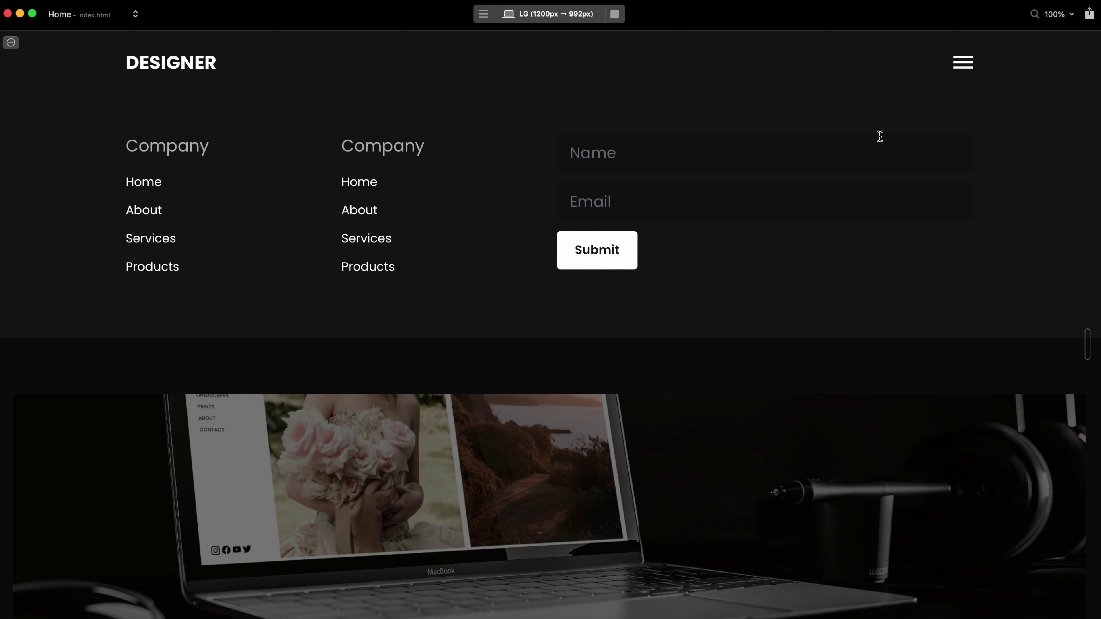
click(963, 66)
click(966, 67)
click(966, 67)
click(965, 67)
click(966, 68)
click(967, 68)
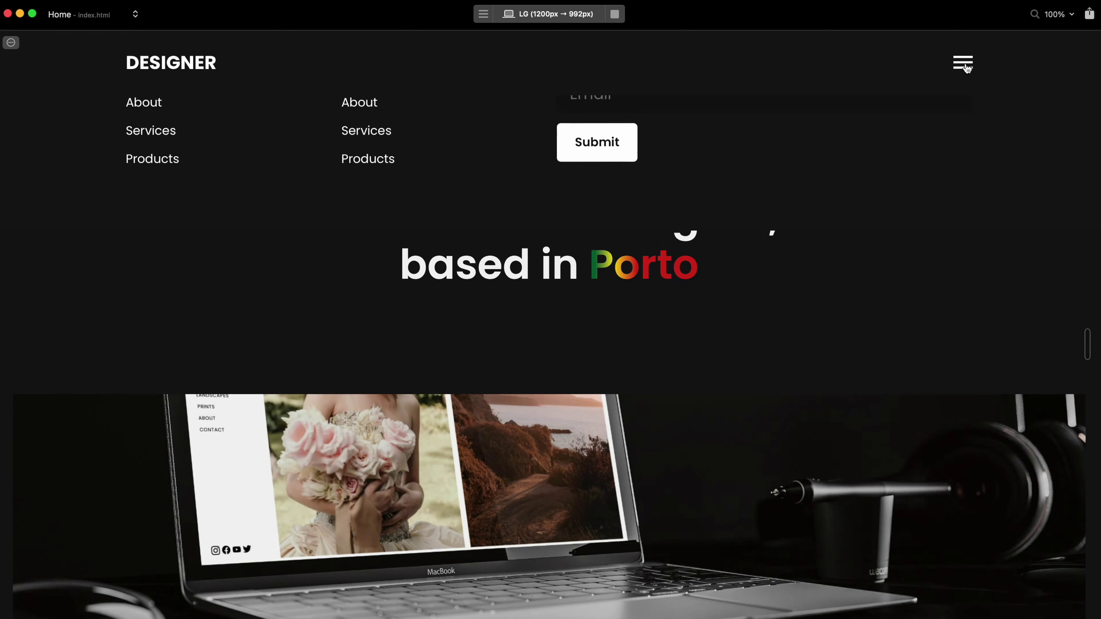
click(966, 69)
click(966, 68)
click(967, 69)
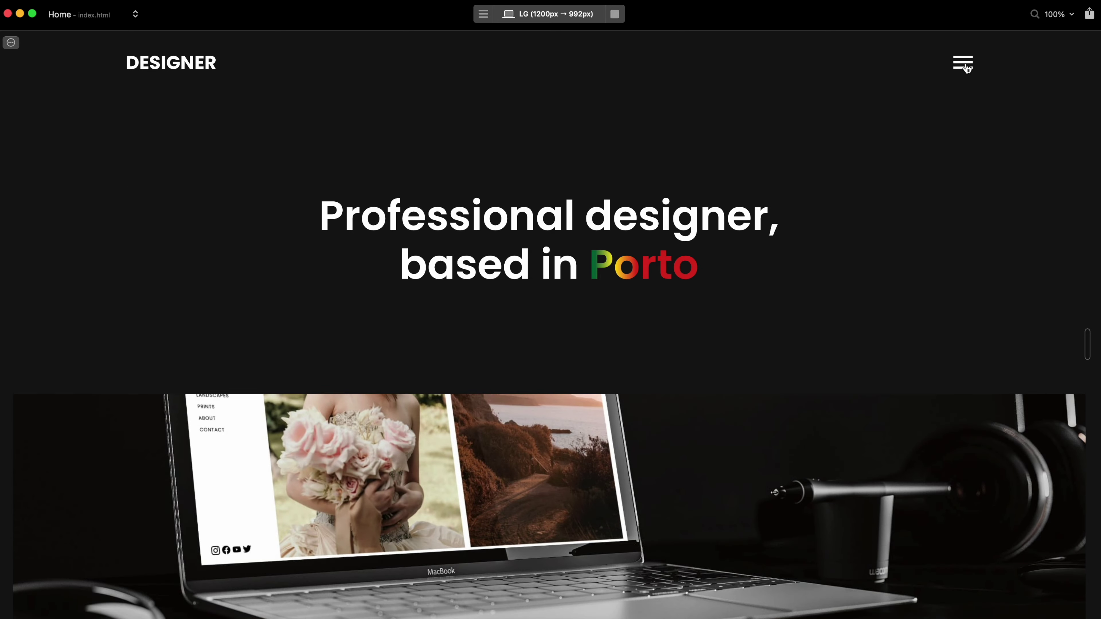
click(967, 69)
click(964, 66)
click(963, 63)
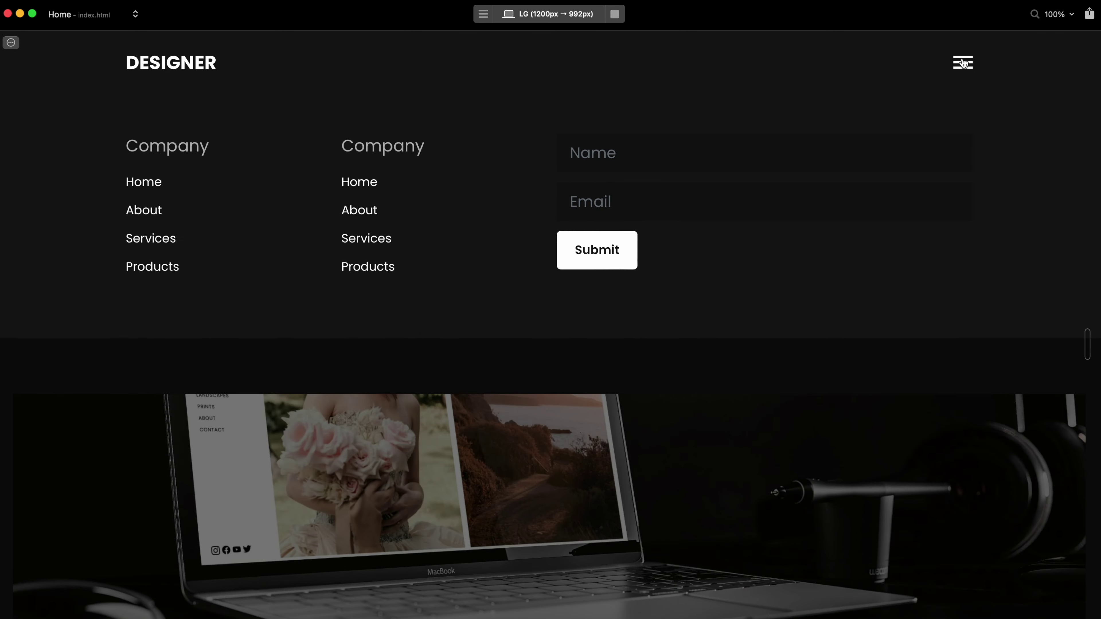
click(964, 63)
- Leave the preview and remove the navabr-cusotm class from the header bloc
click(614, 14)
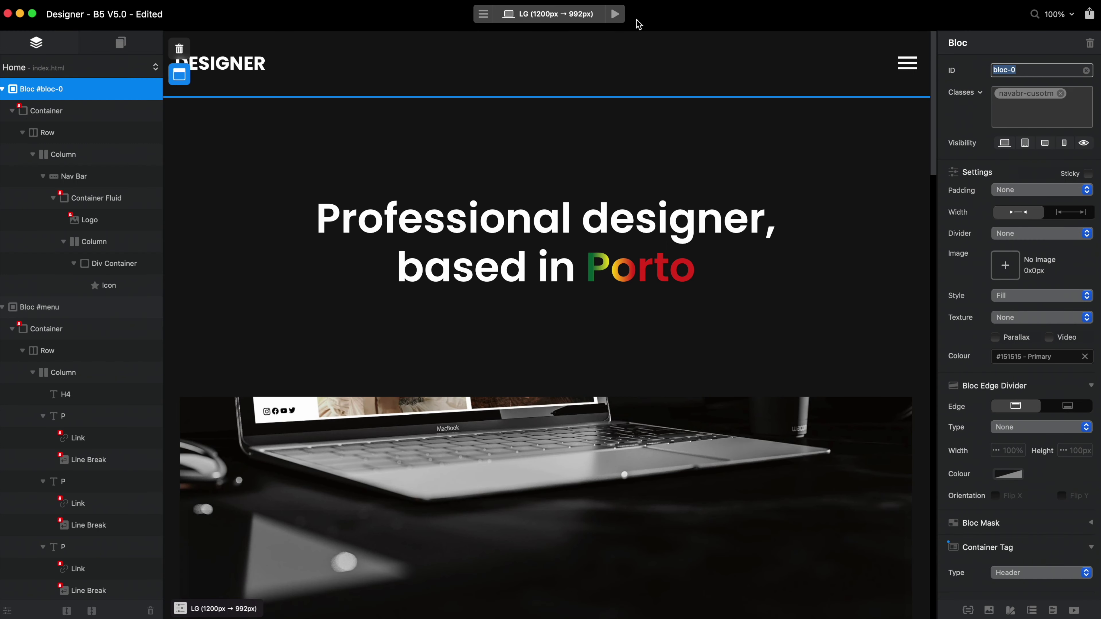
click(1062, 94)
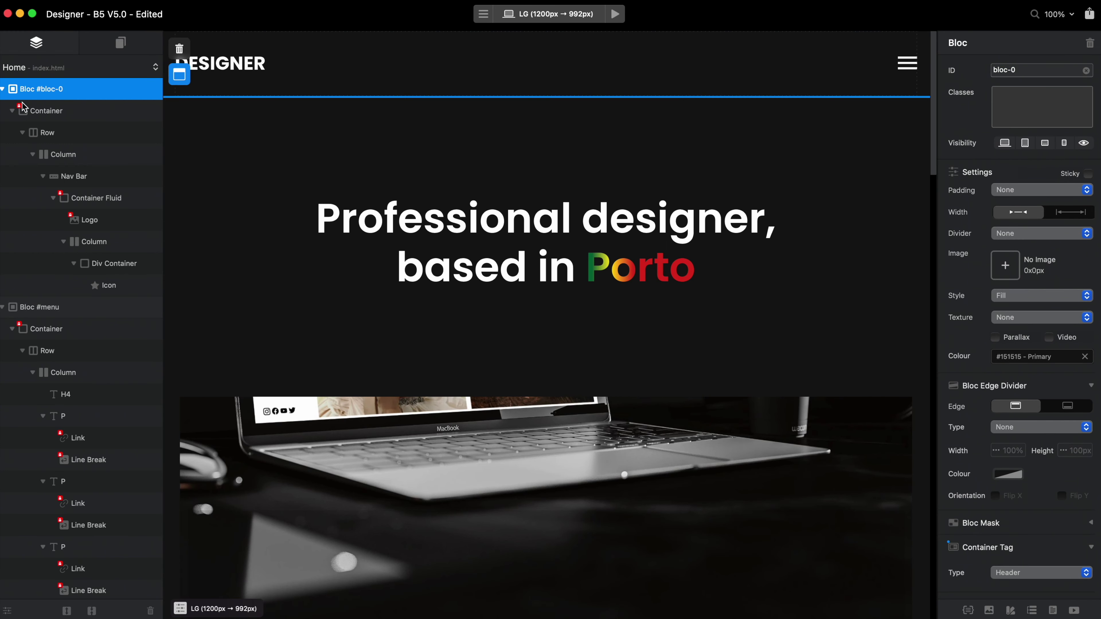
- Change the offcanvas-top class's minimum height so the menu fills the viewport height, and preview the opened menu
click(73, 309)
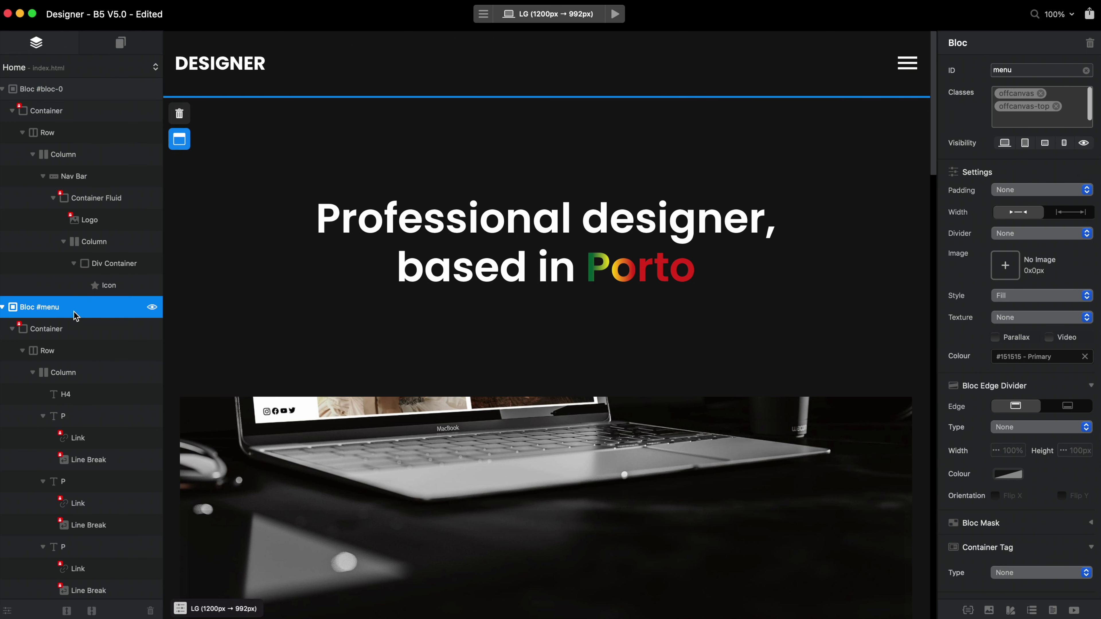
double_click(1025, 108)
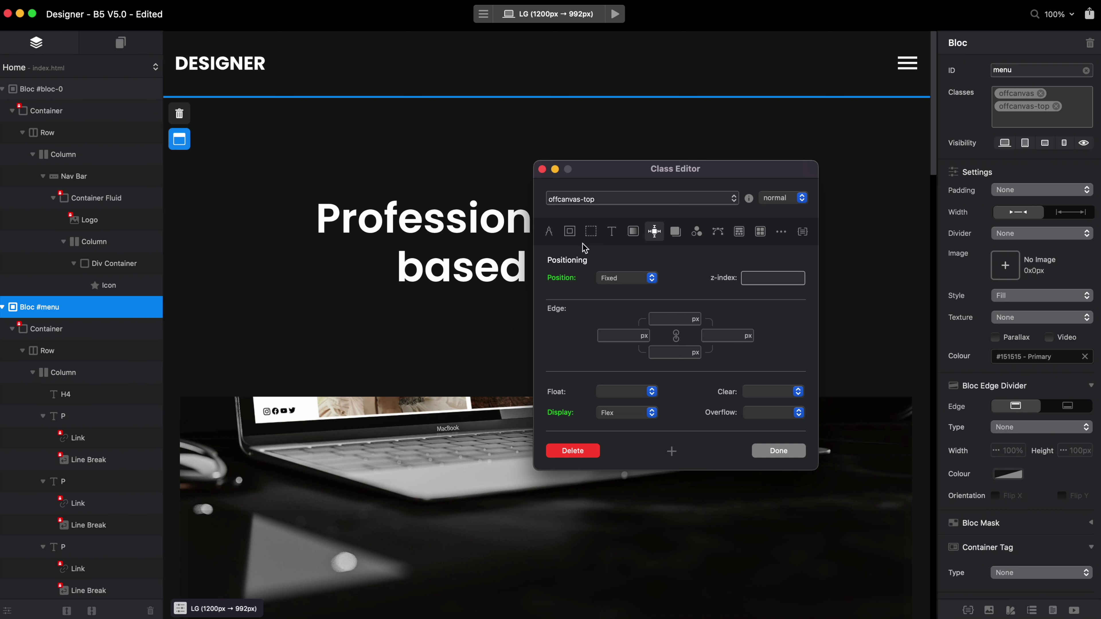
click(549, 231)
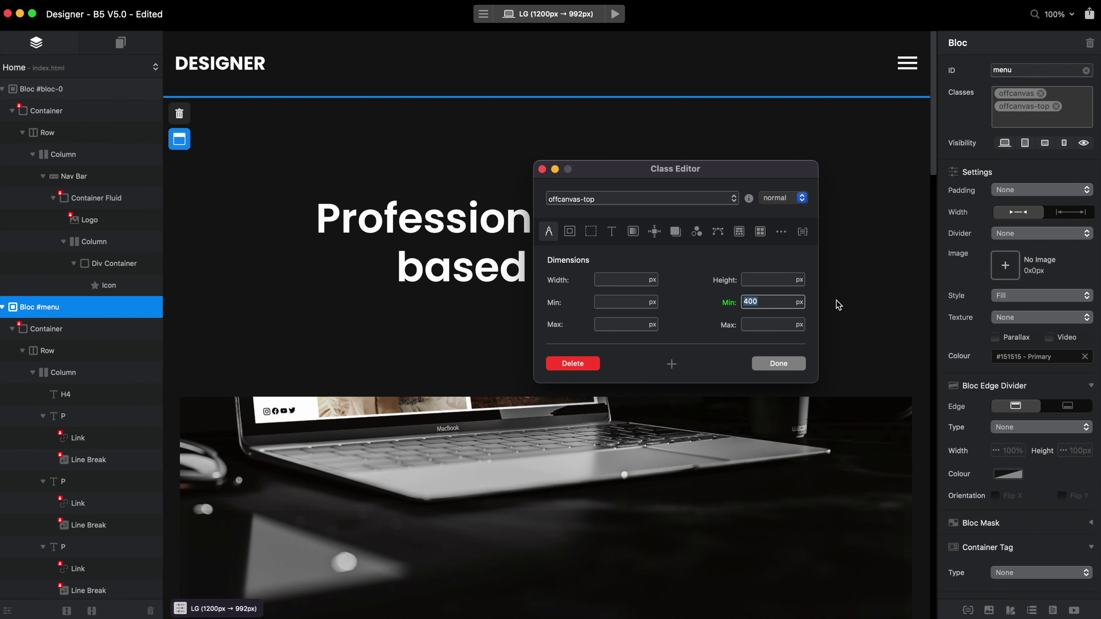
click(799, 302)
click(799, 326)
text(1)
click(776, 363)
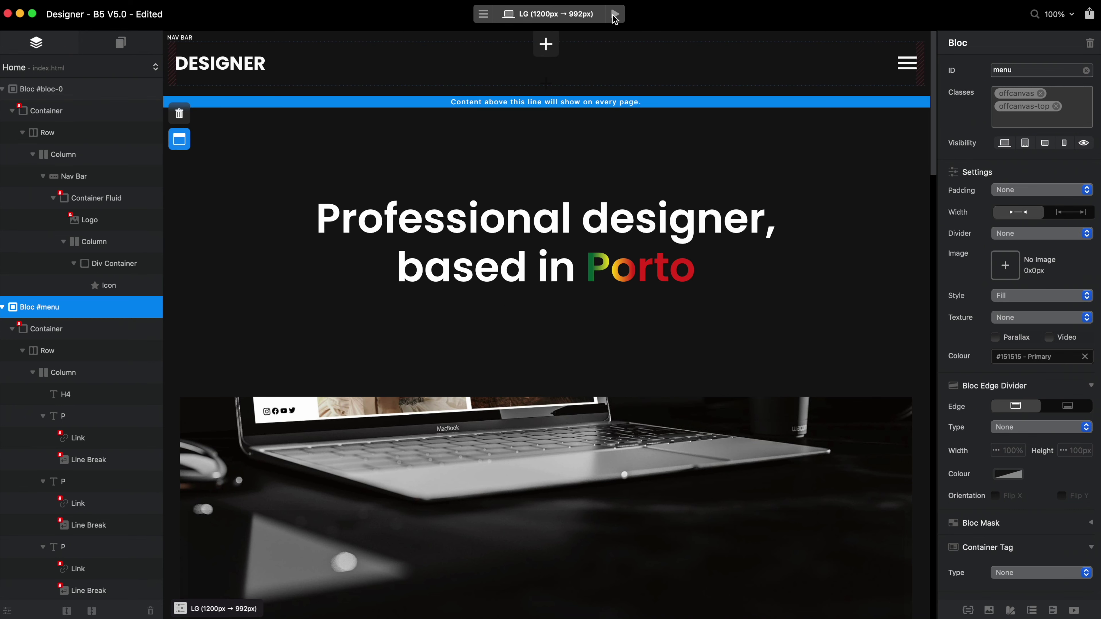
click(615, 13)
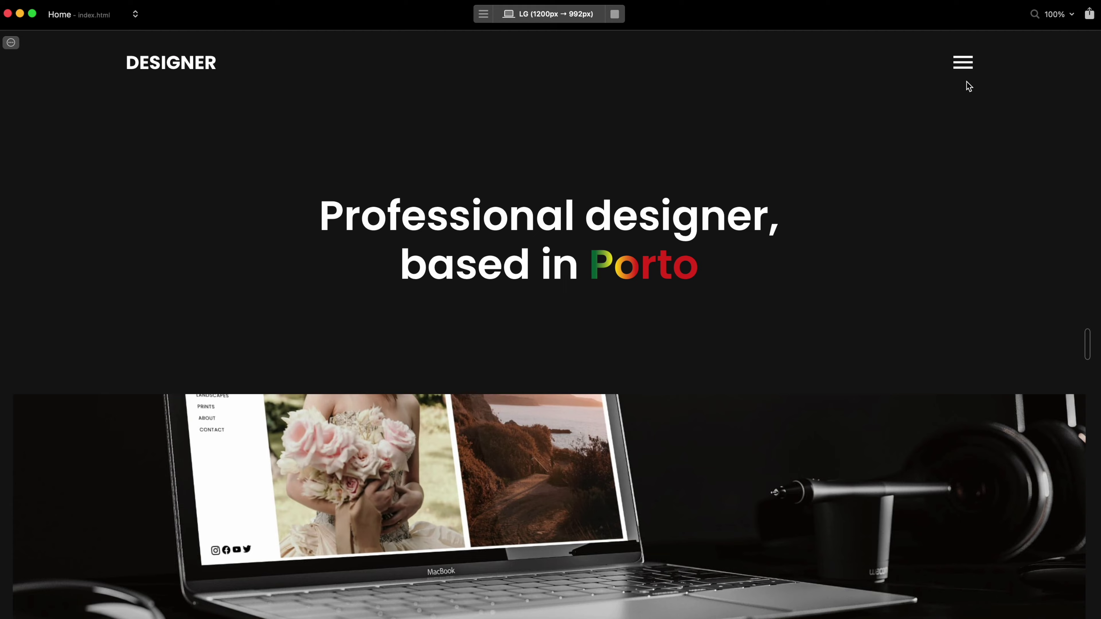
click(966, 63)
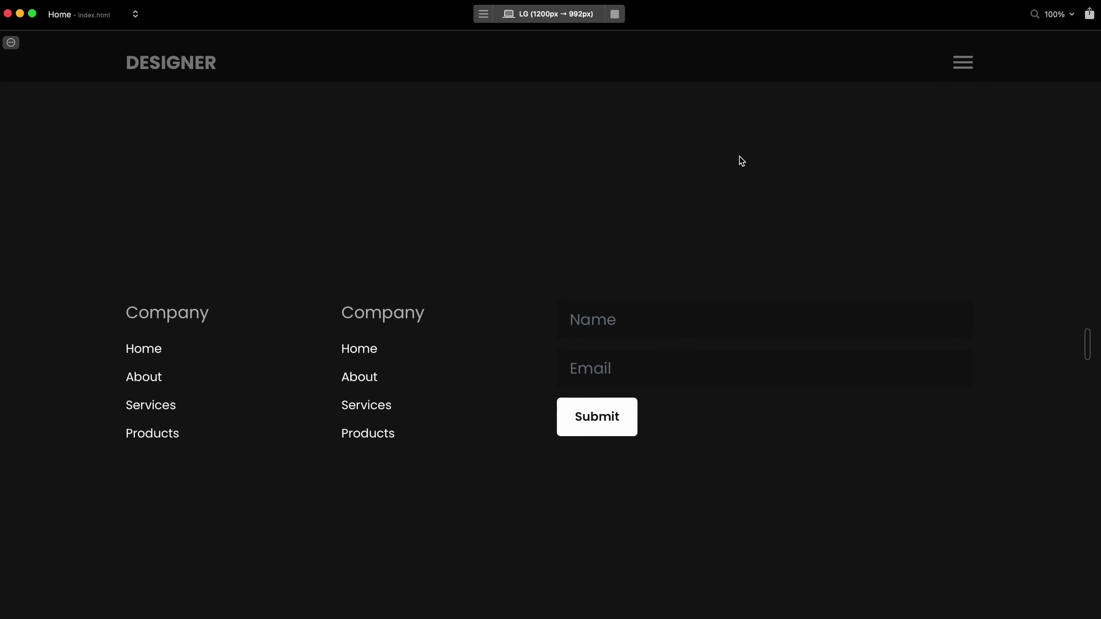
- Leave the preview and review the offcanvas-top class's dimensions, margin and padding settings
click(894, 52)
click(616, 15)
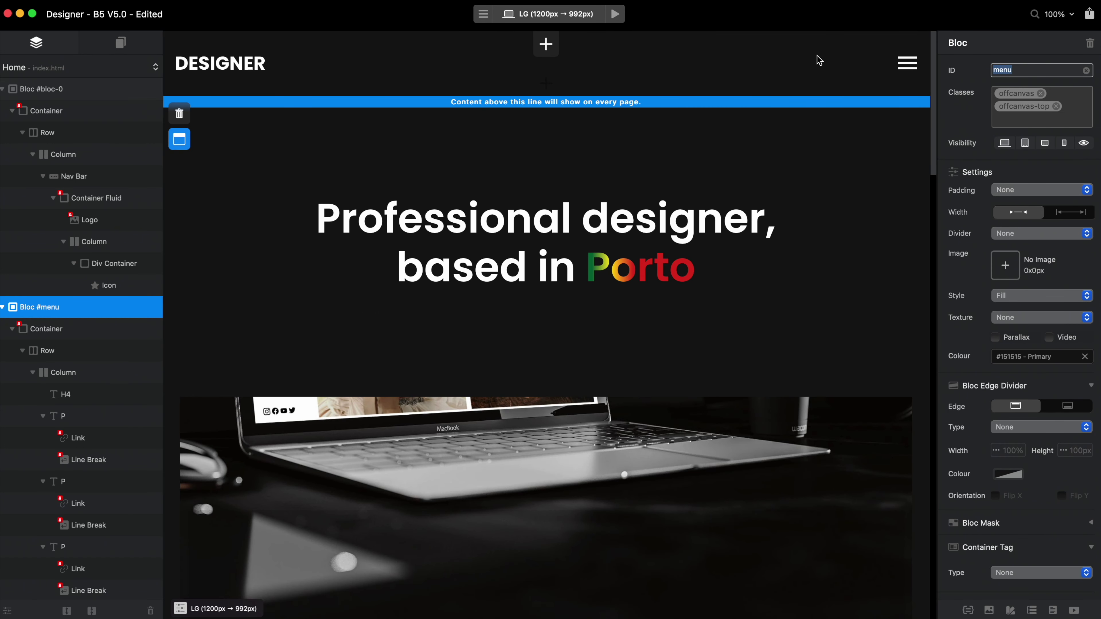
double_click(1027, 107)
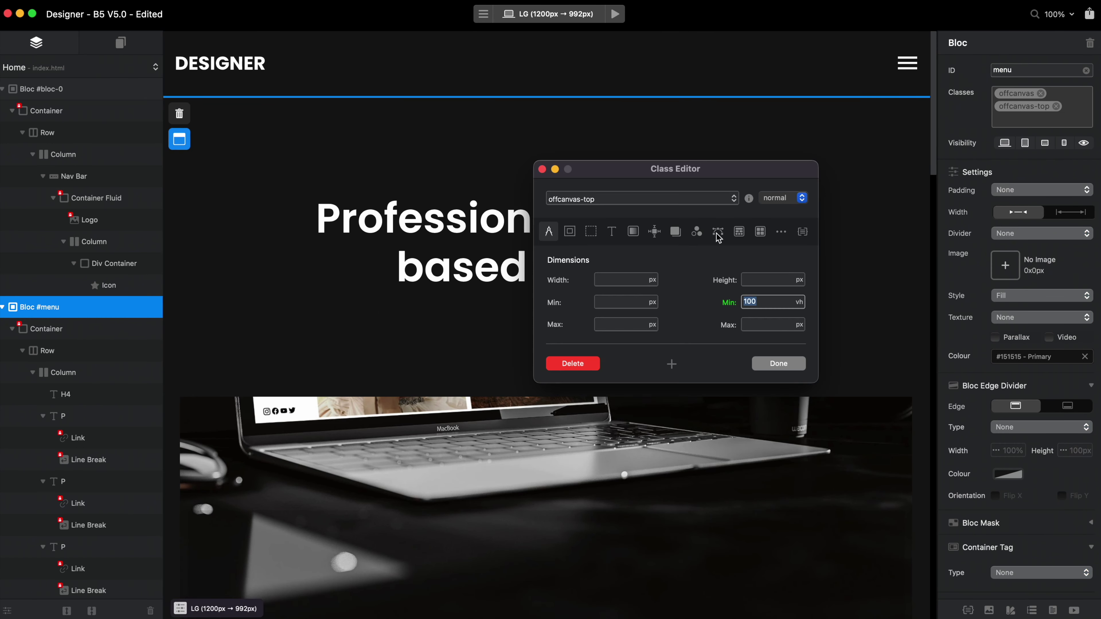
click(569, 232)
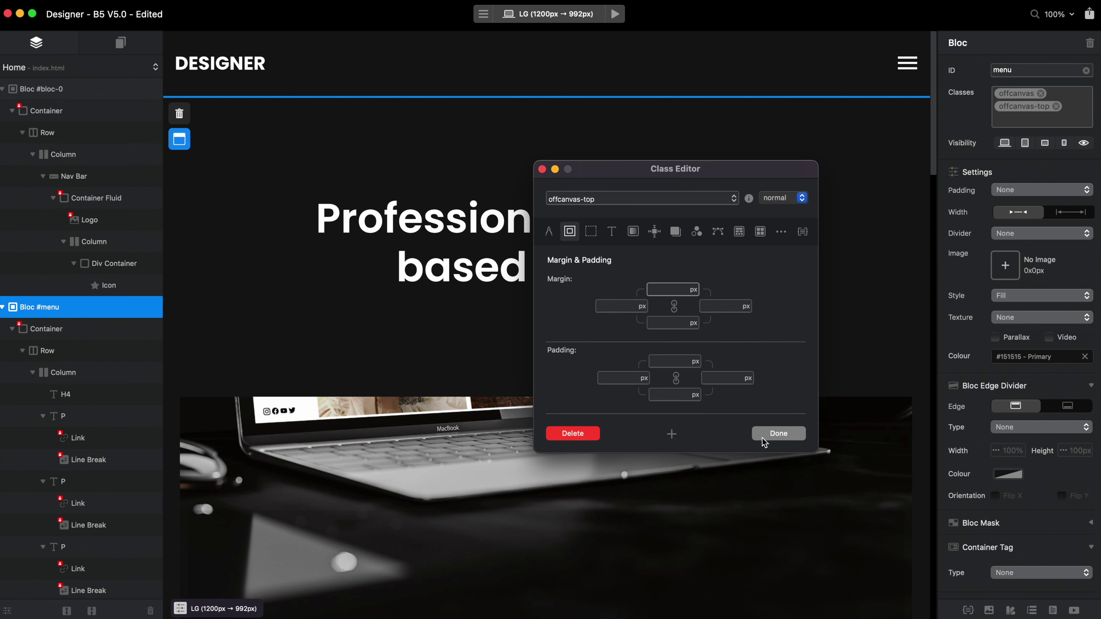
click(778, 434)
- Preview the Home page, open the offcanvas menu to inspect its full-height layout, and leave the preview
click(614, 14)
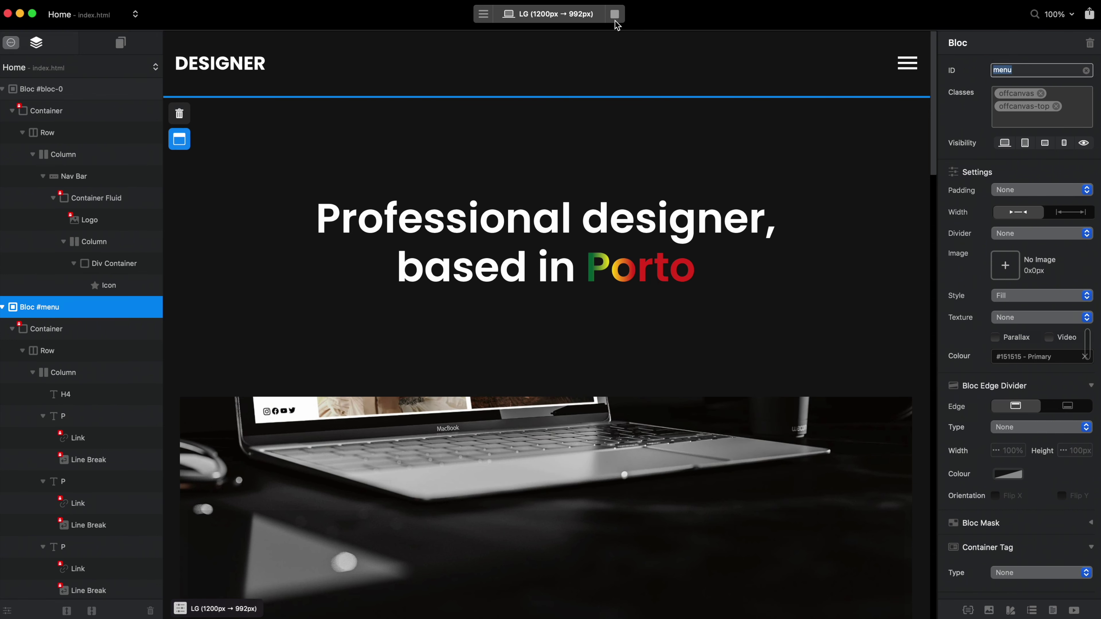
click(959, 67)
click(785, 117)
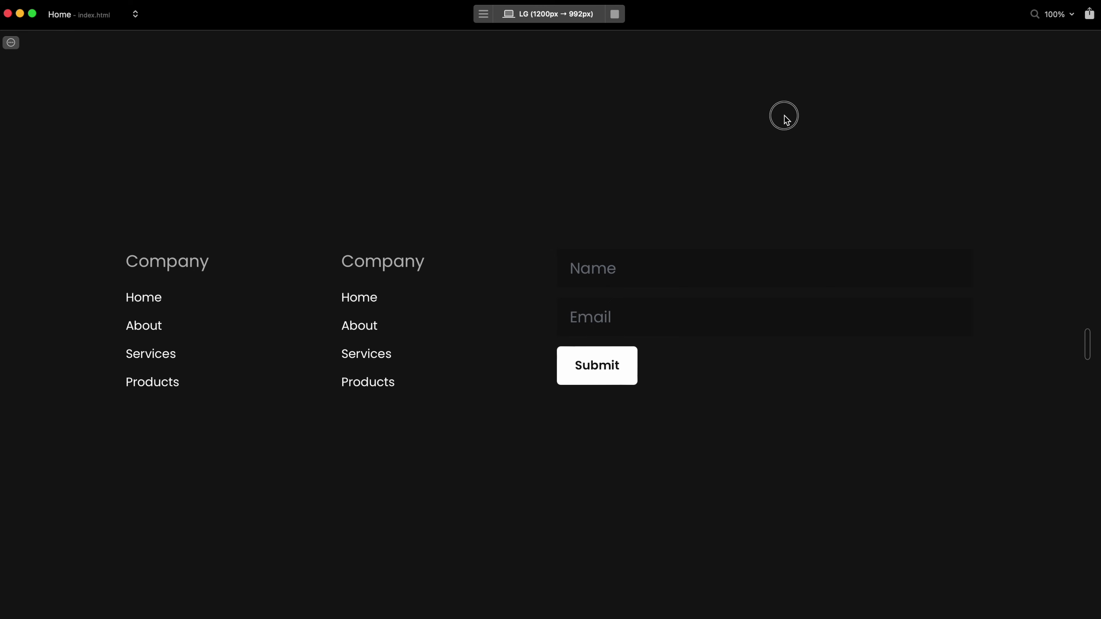
click(948, 103)
click(616, 15)
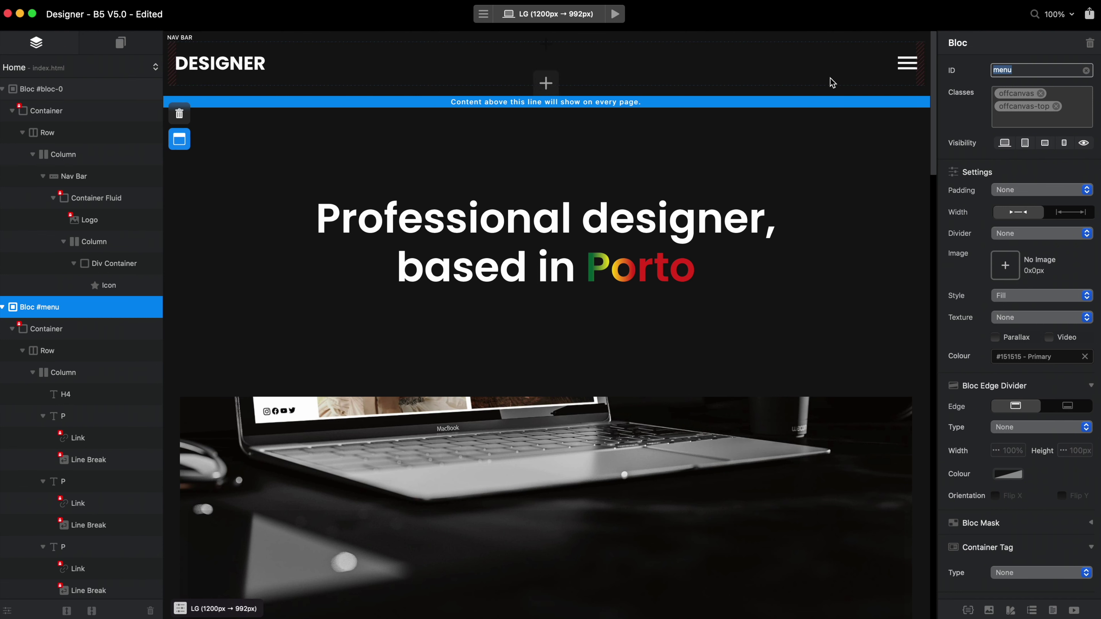
- Remove the offcanvas and offcanvas-top classes from the menu bloc so that its content can be edited
click(1085, 115)
key(BackSpace)
key(BackSpace)
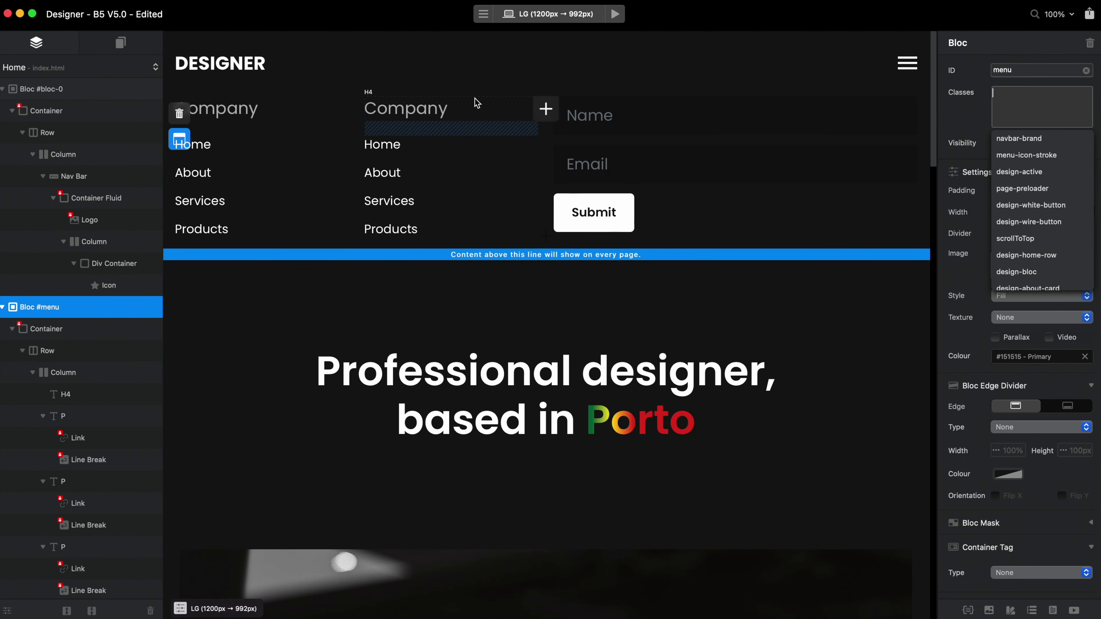
- Insert an icon bric in a new row above the menu bloc's three-column row
click(745, 98)
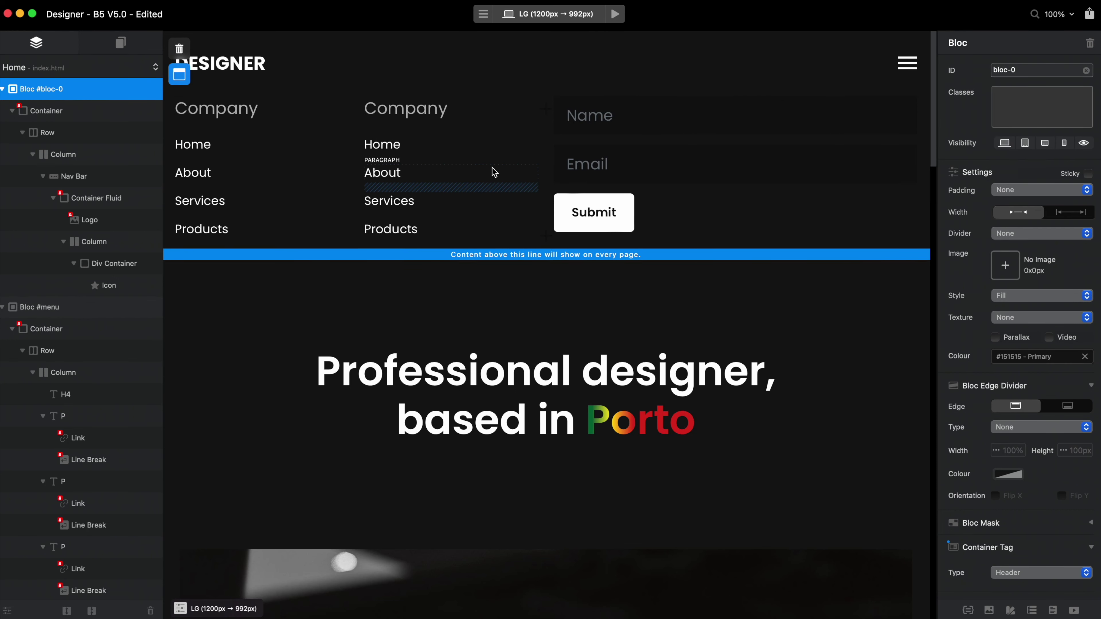
click(492, 172)
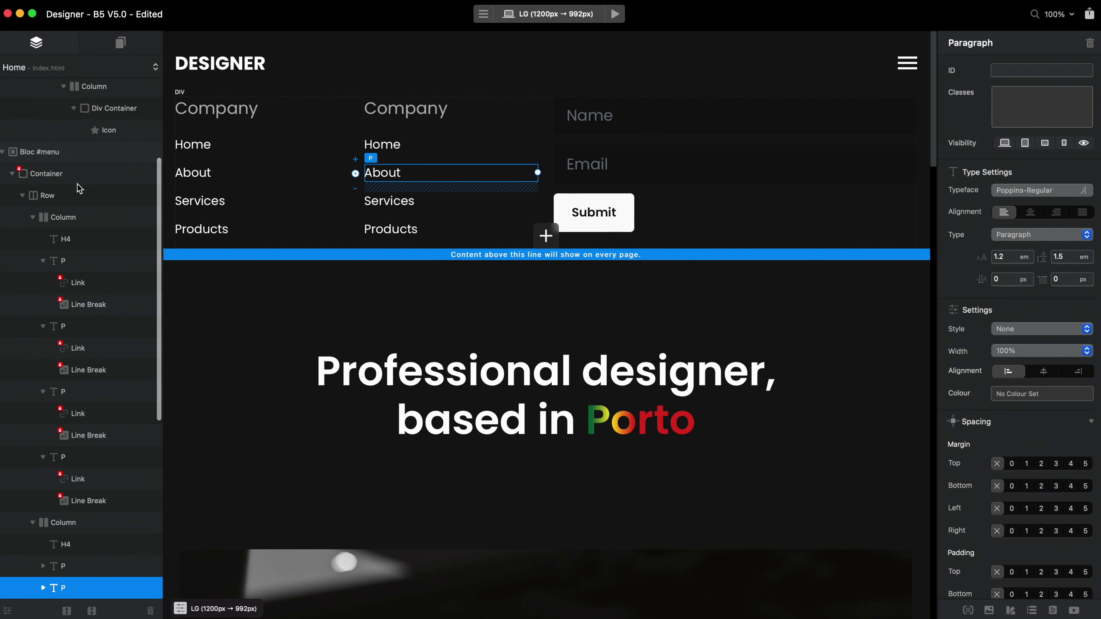
click(78, 193)
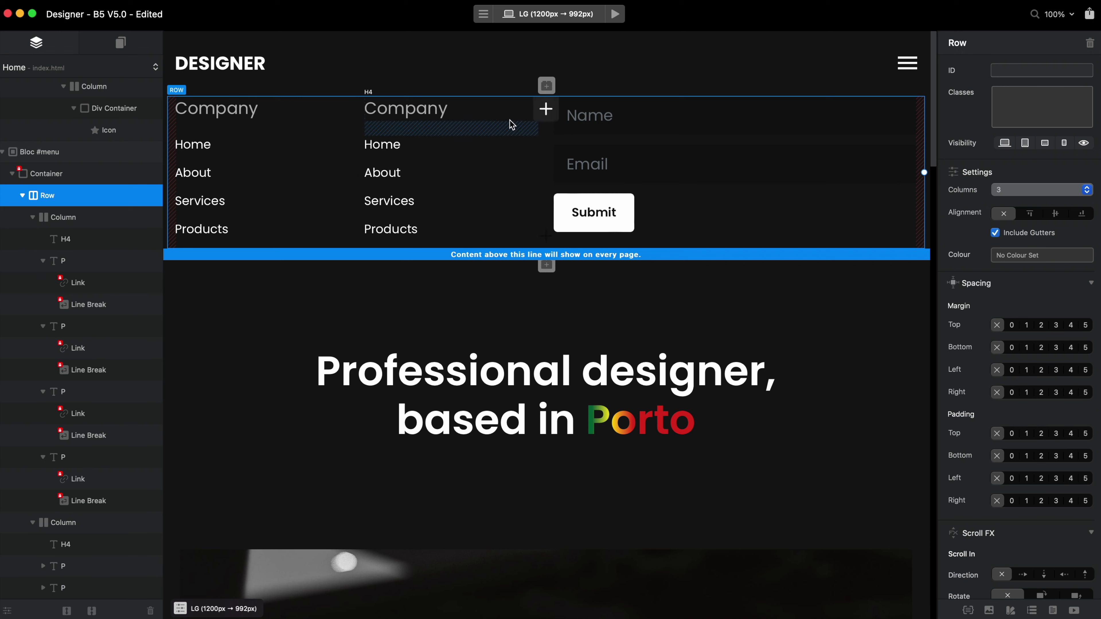
click(547, 85)
click(548, 86)
click(547, 87)
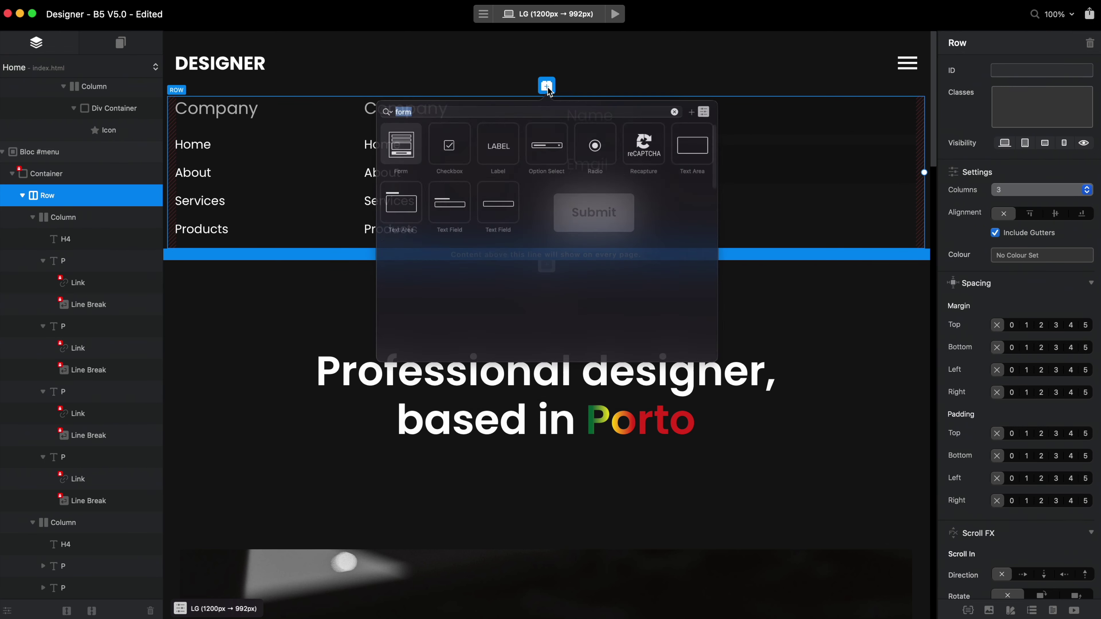
text(icon)
click(378, 152)
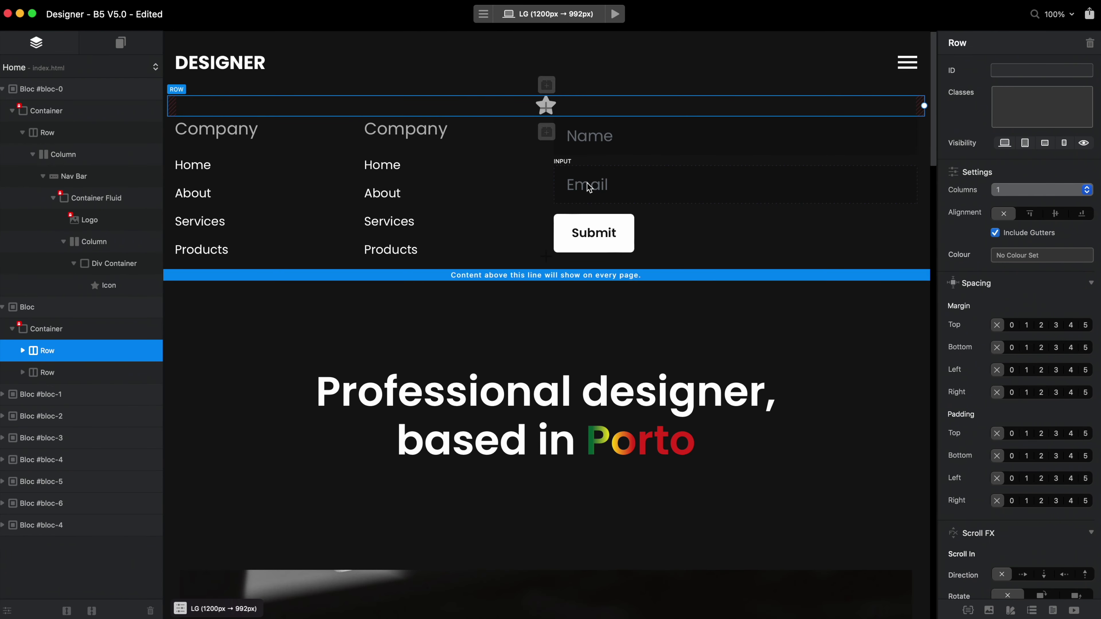
- Align the new div container's content to the right and replace its star with a copy of the header's menu icon
click(577, 81)
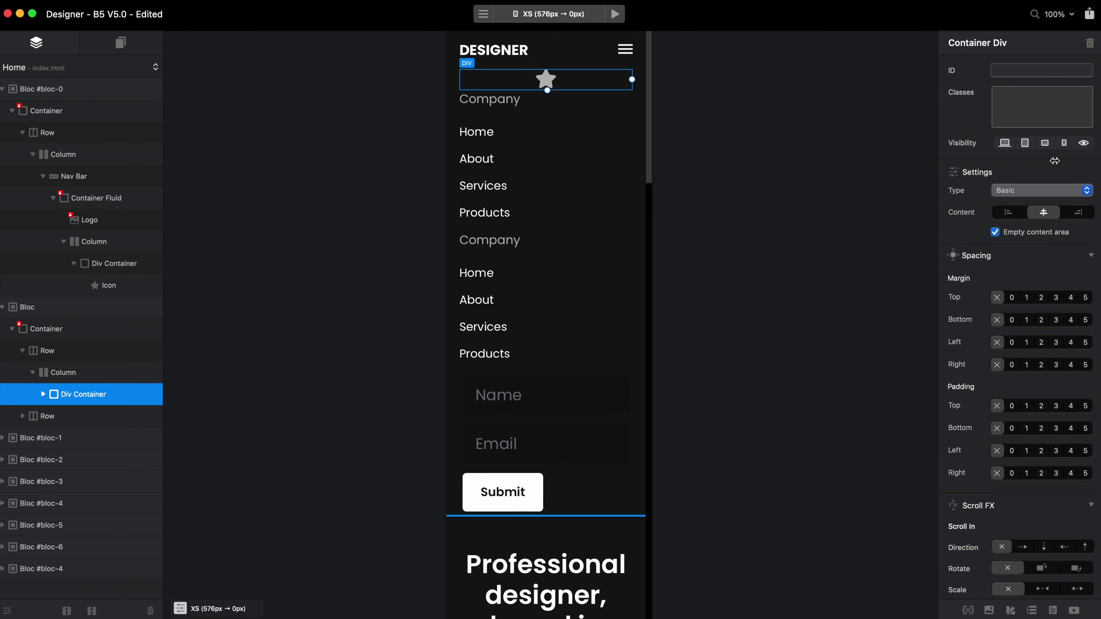
click(1088, 213)
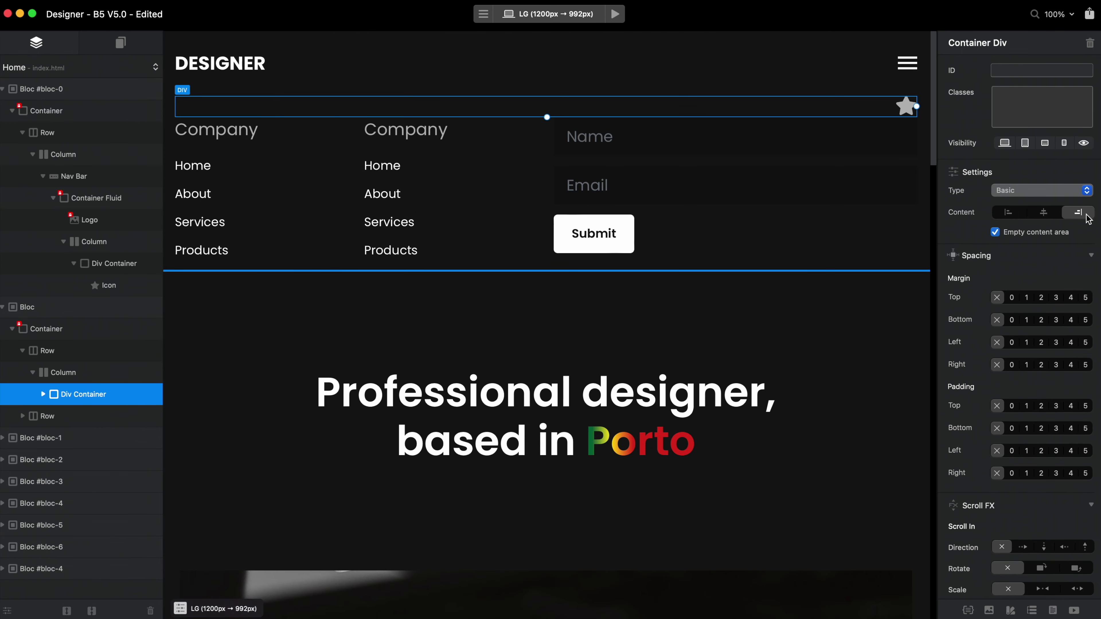
click(913, 68)
drag(913, 68, 897, 106)
click(905, 110)
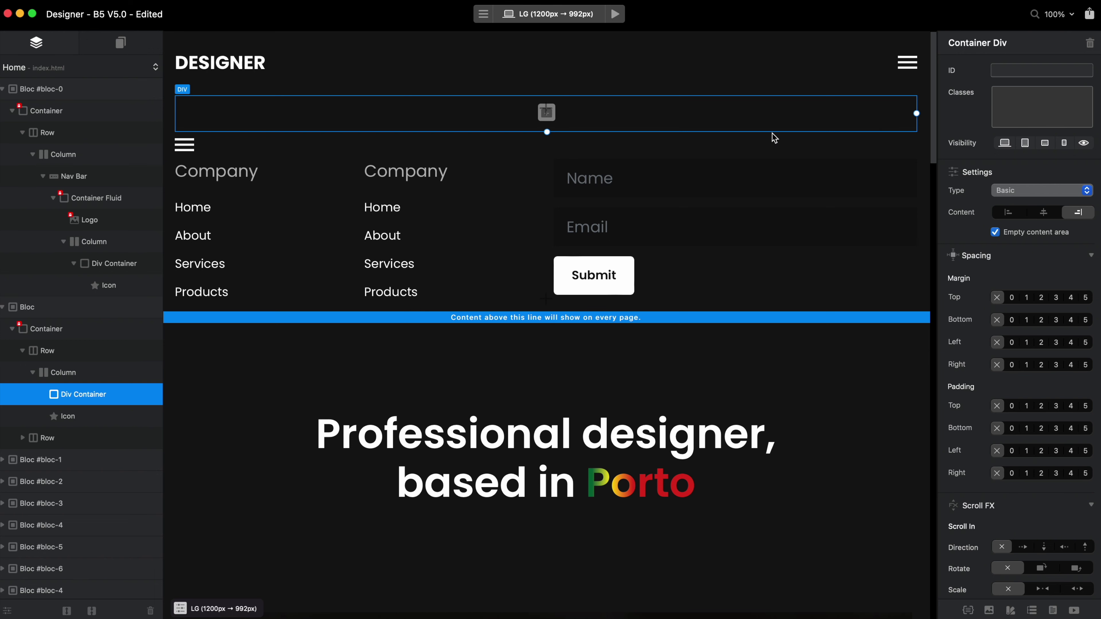
drag(66, 416, 79, 395)
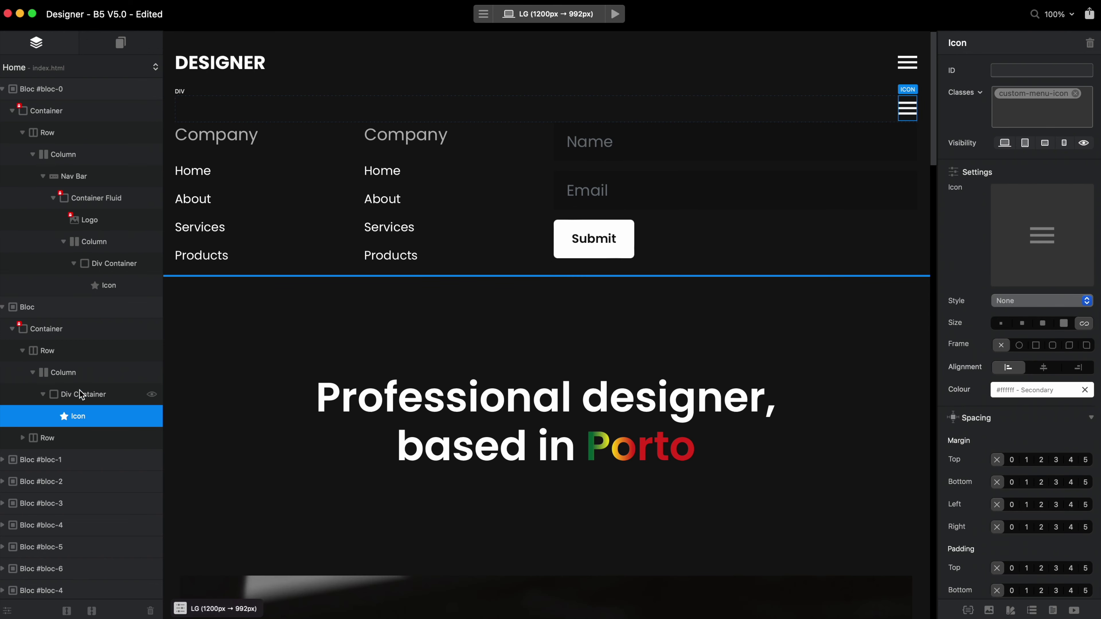
- Change the copied menu icon to a close cross from Ionicons and check its offcanvas custom attributes
double_click(912, 111)
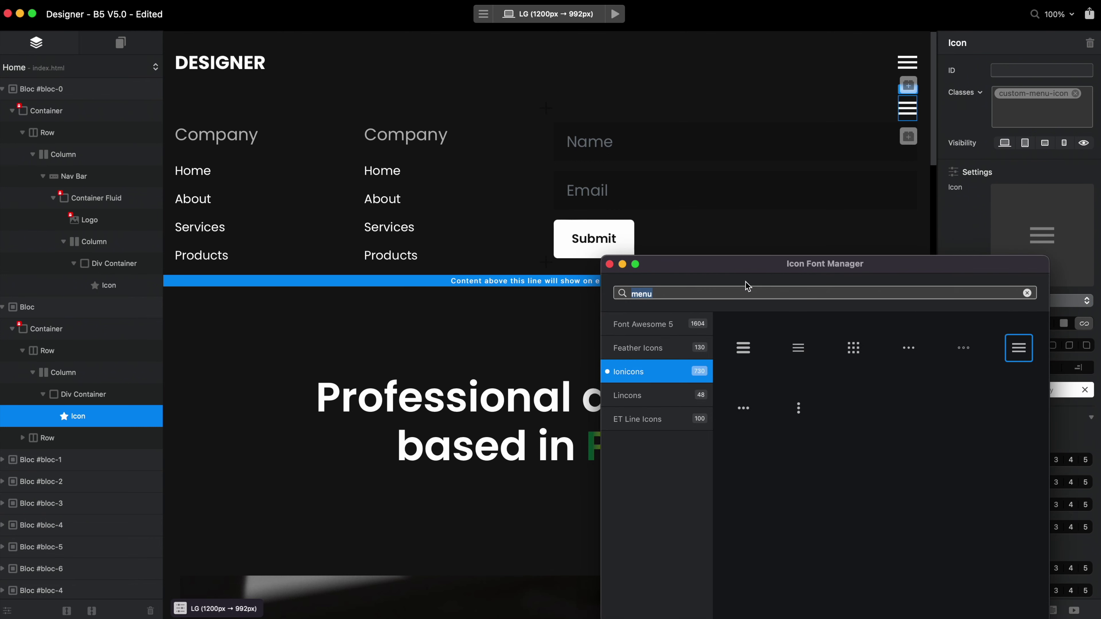
text(close)
click(967, 350)
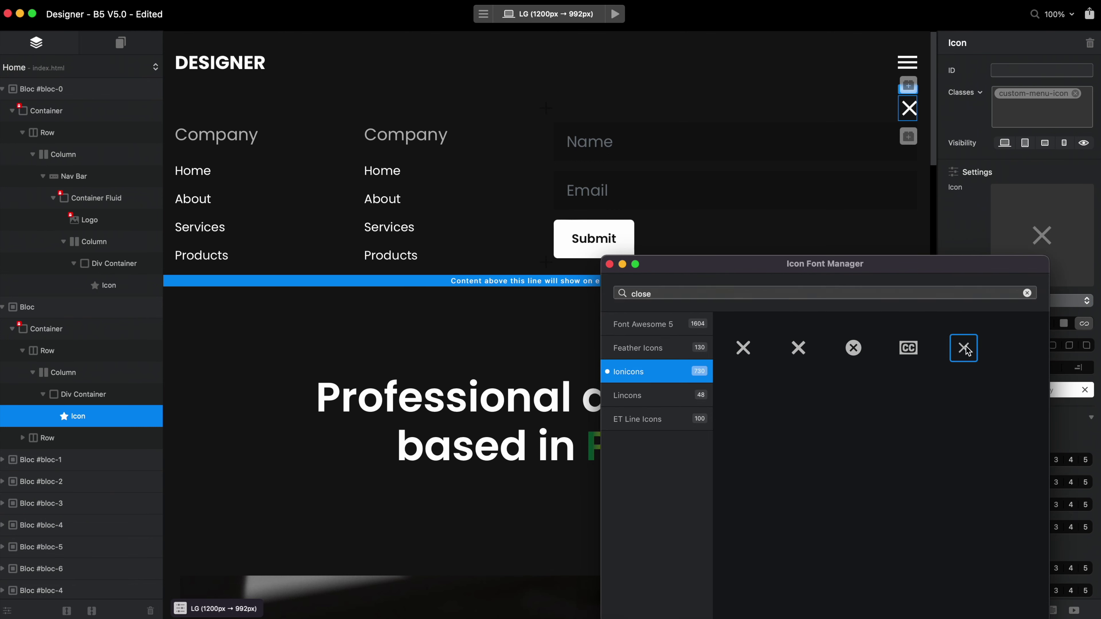
click(609, 264)
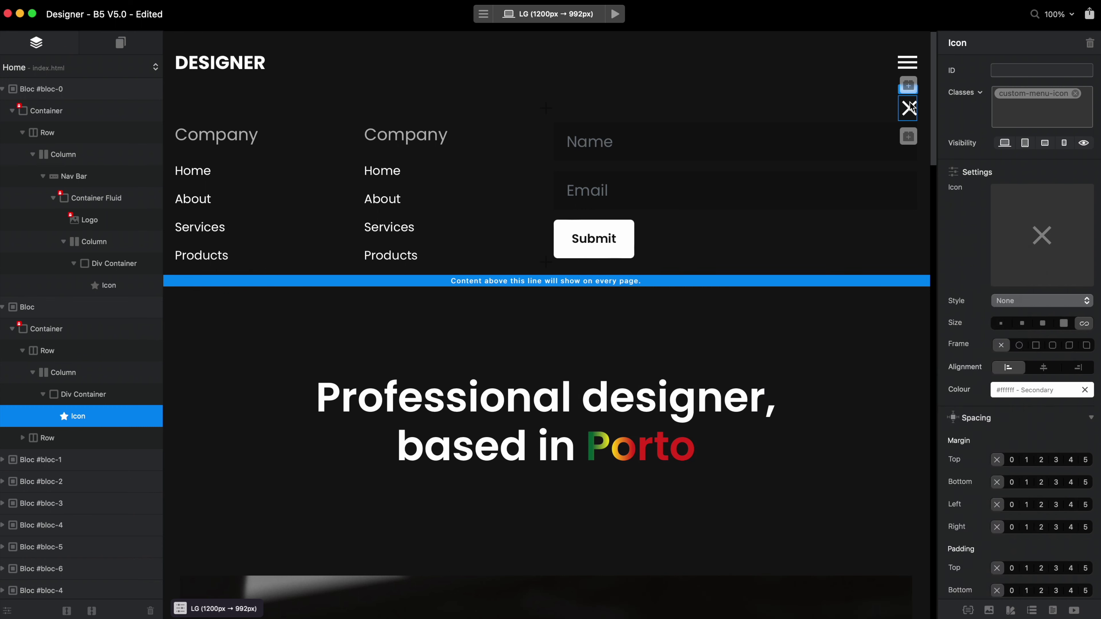
scroll(1034, 306, down, 10)
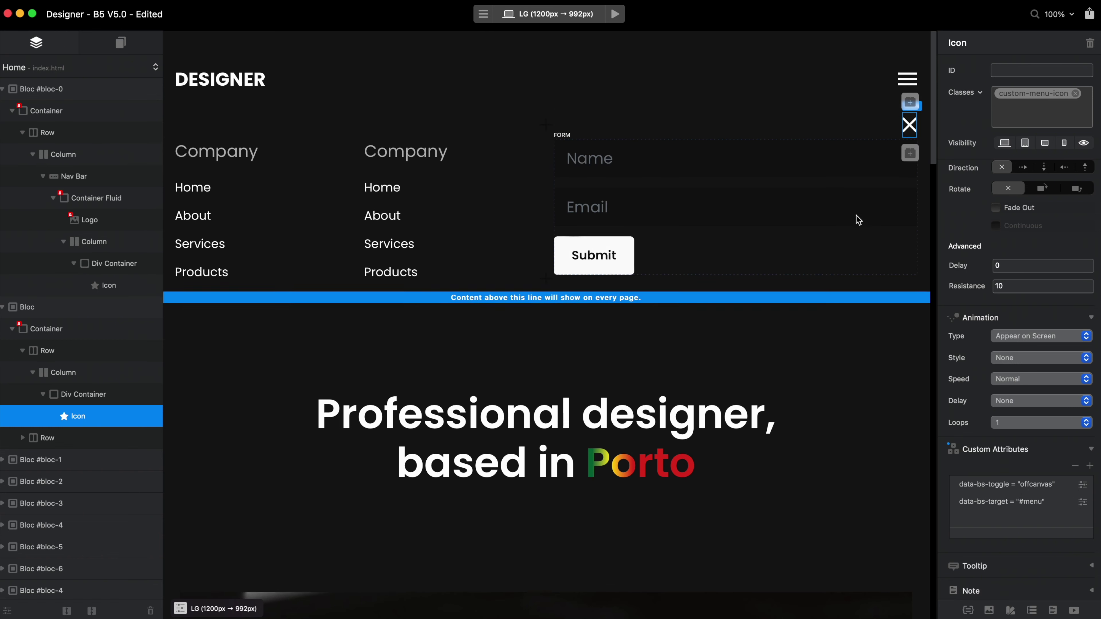
click(623, 17)
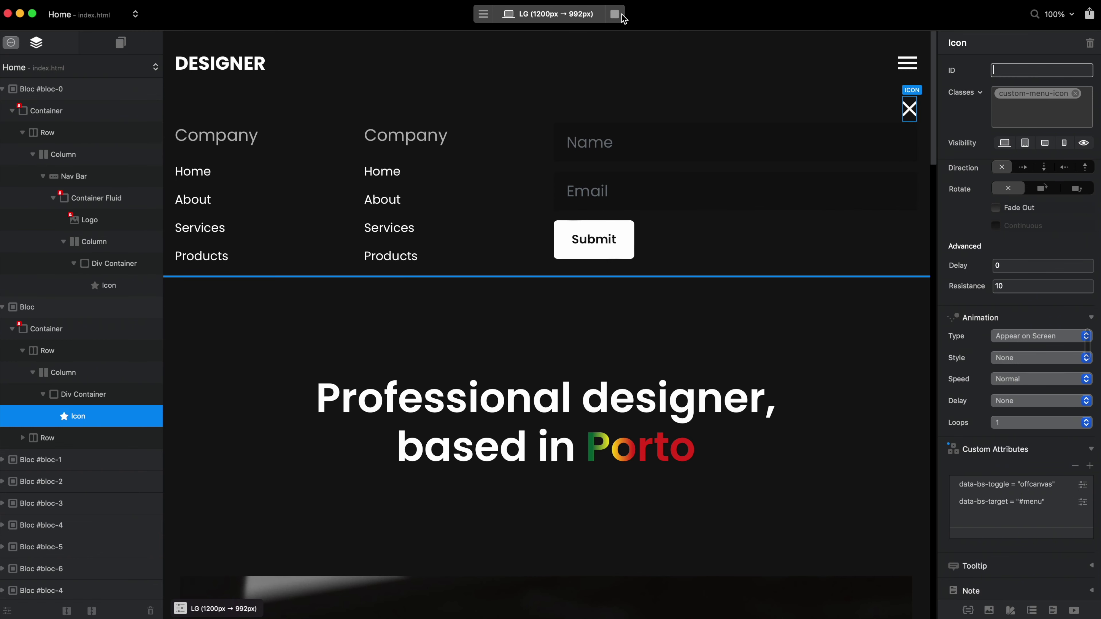
click(622, 16)
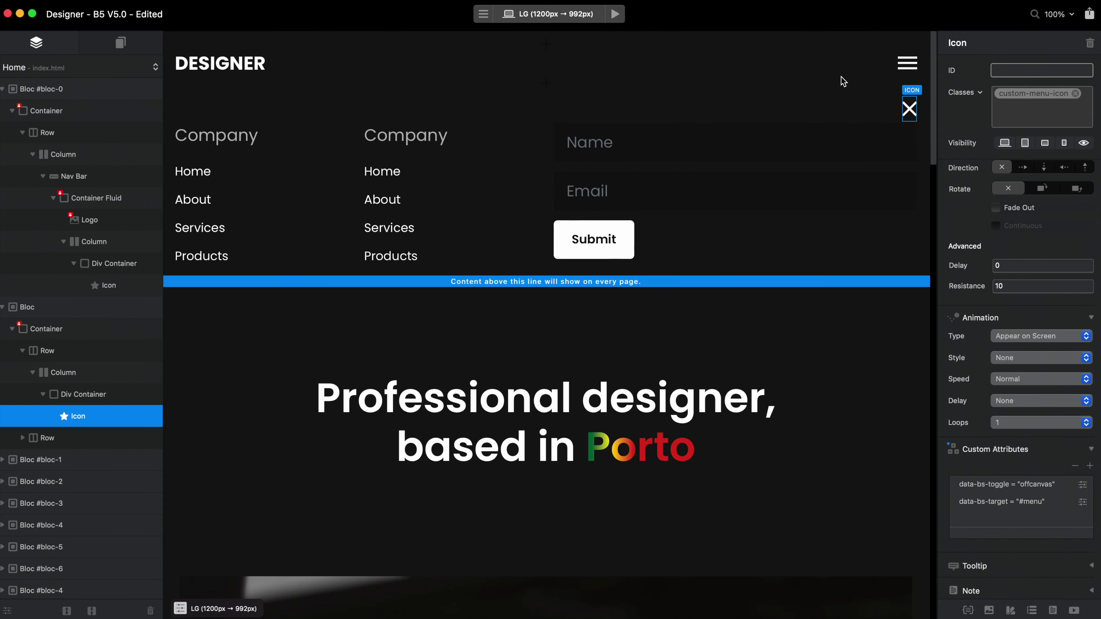
- Reapply the offcanvas and offcanvas-top classes to the menu bloc
click(928, 258)
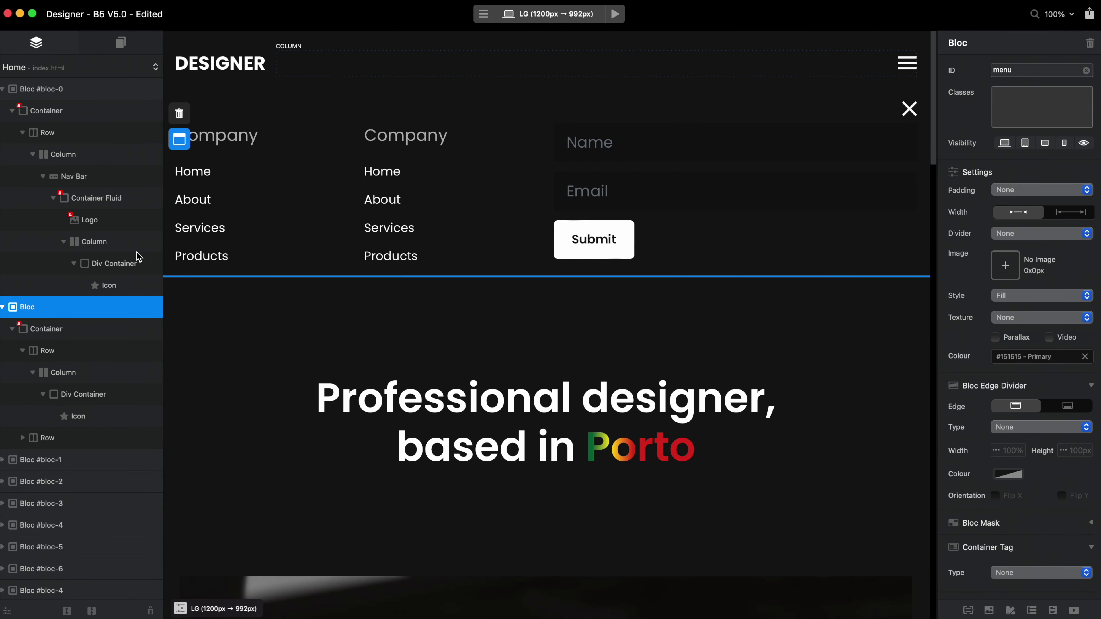
click(1053, 109)
text(off)
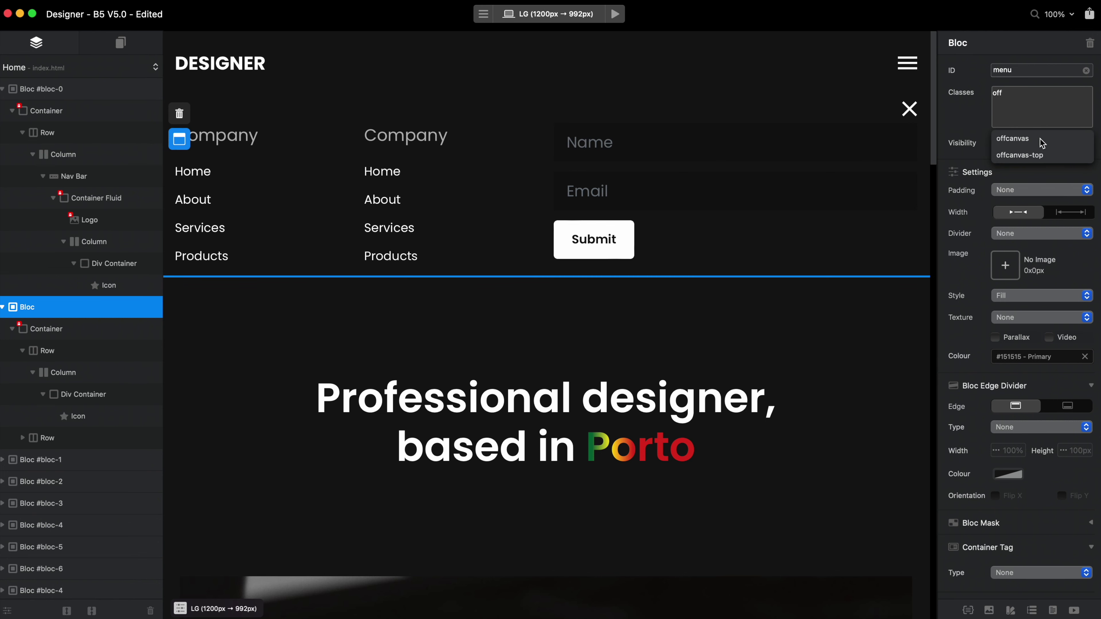
click(1040, 138)
click(1040, 137)
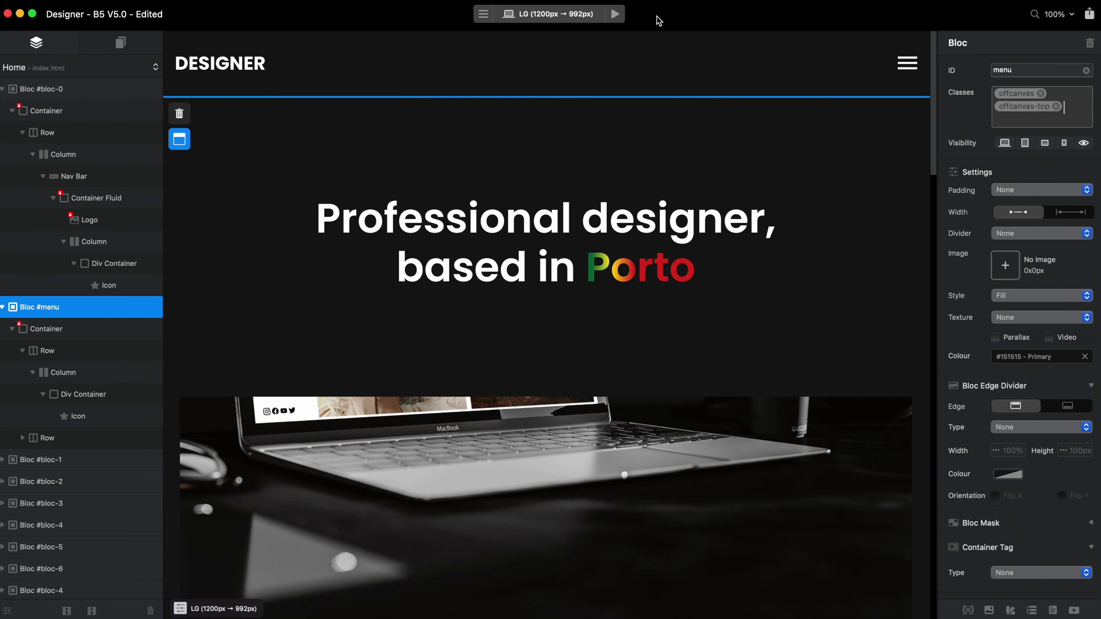
- Preview the page and repeatedly open the menu with the header icon and close it with the cross icon
click(615, 13)
click(970, 65)
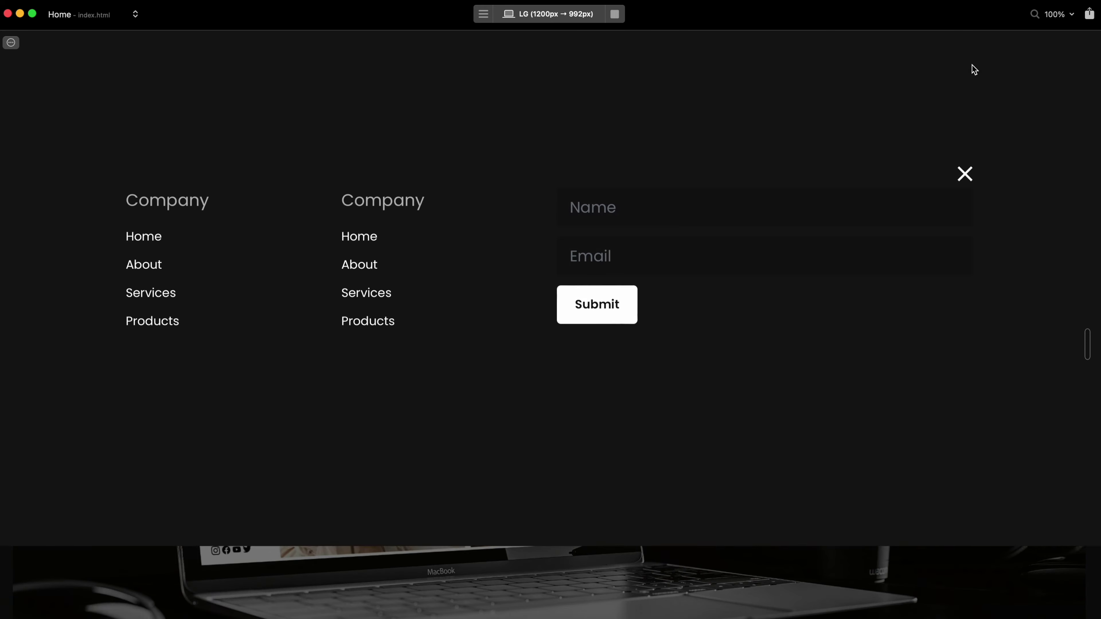
click(964, 248)
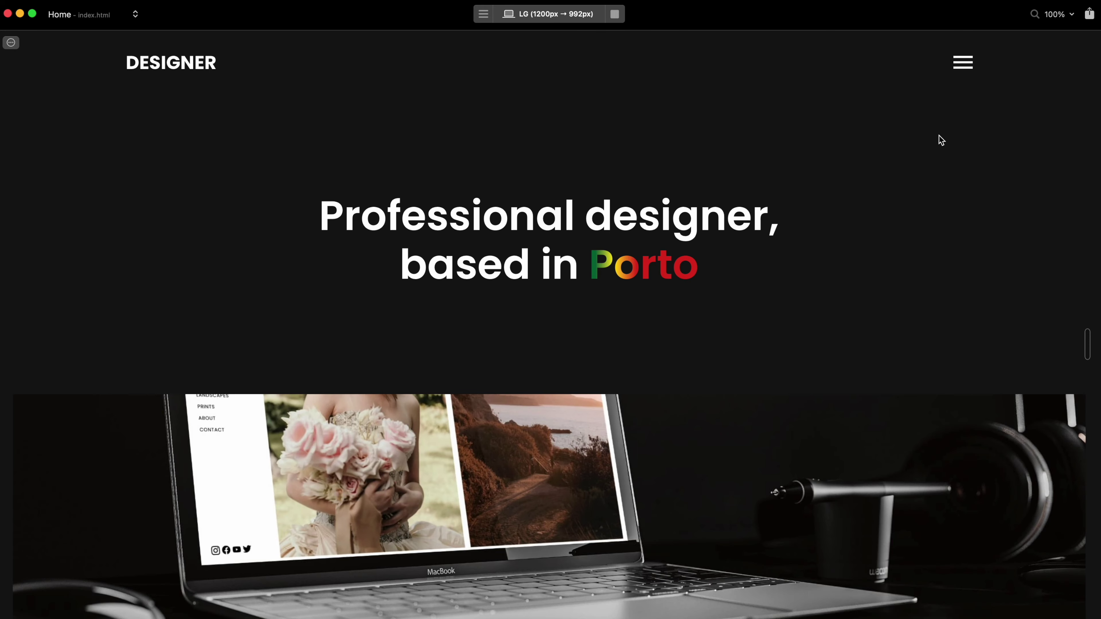
click(969, 64)
click(970, 249)
click(966, 64)
click(965, 248)
click(965, 65)
click(966, 254)
click(615, 14)
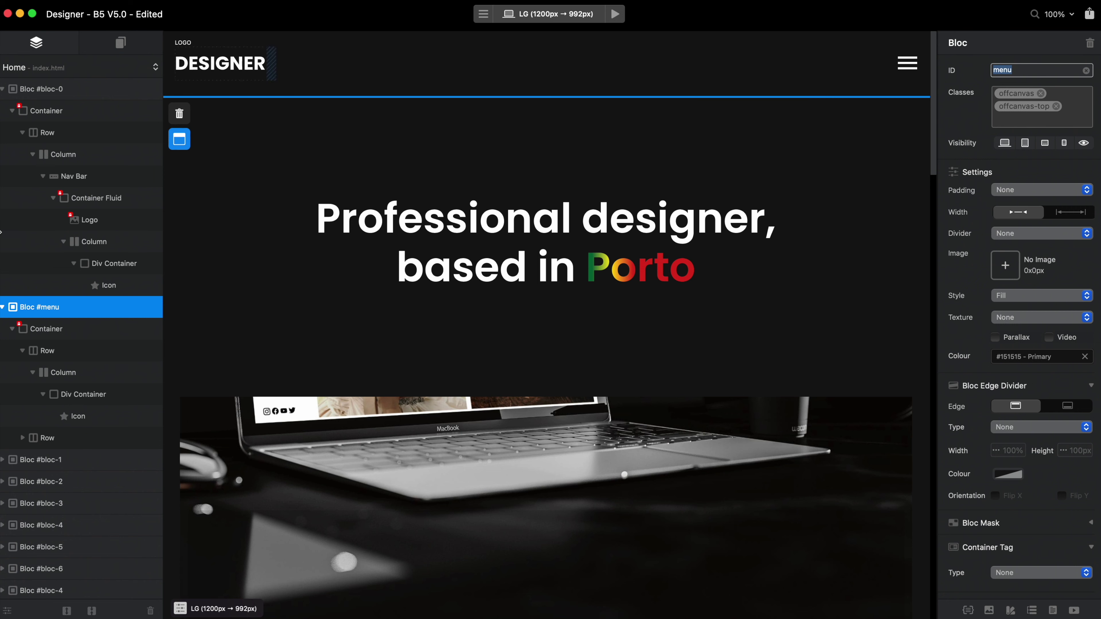
- Add a close-icon class to the cross icon inside the menu bloc
click(92, 416)
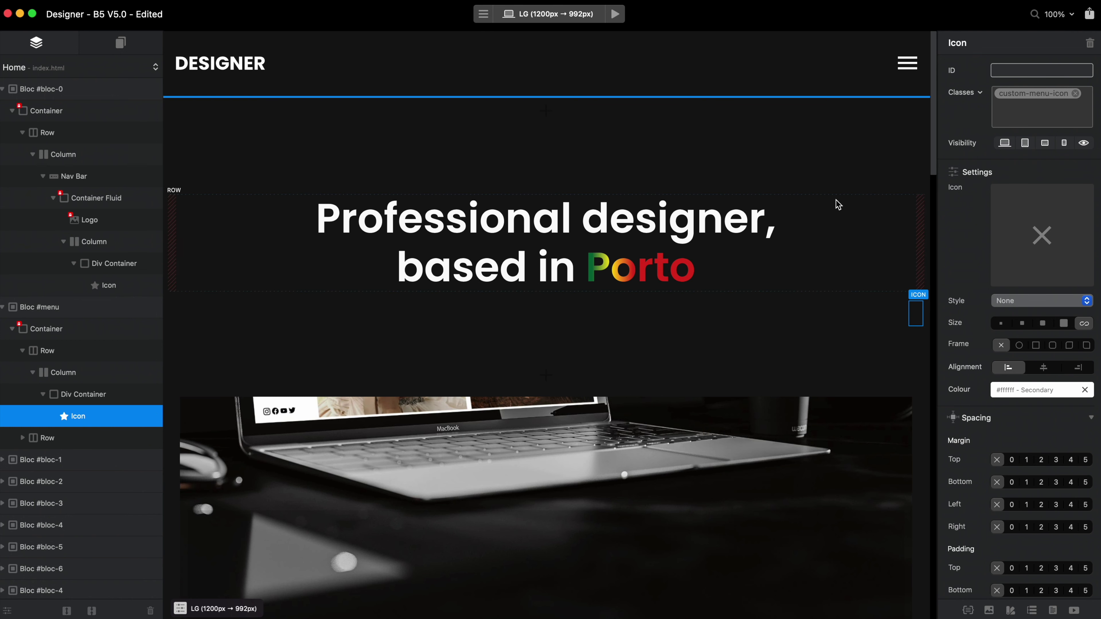
click(1044, 113)
text(close)
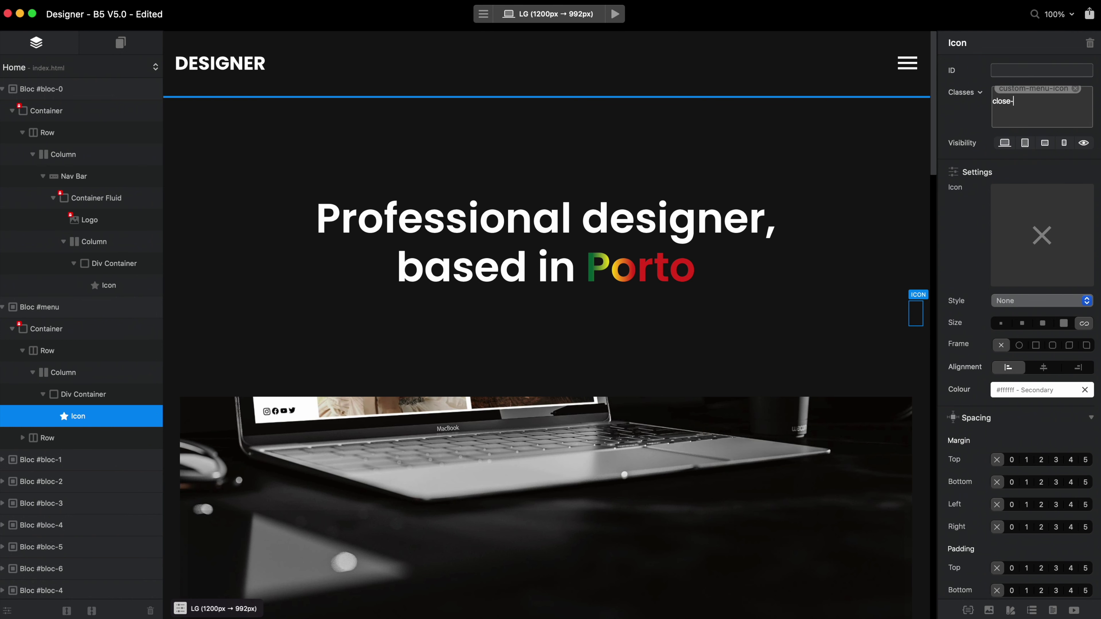
text(-icon)
key(Return)
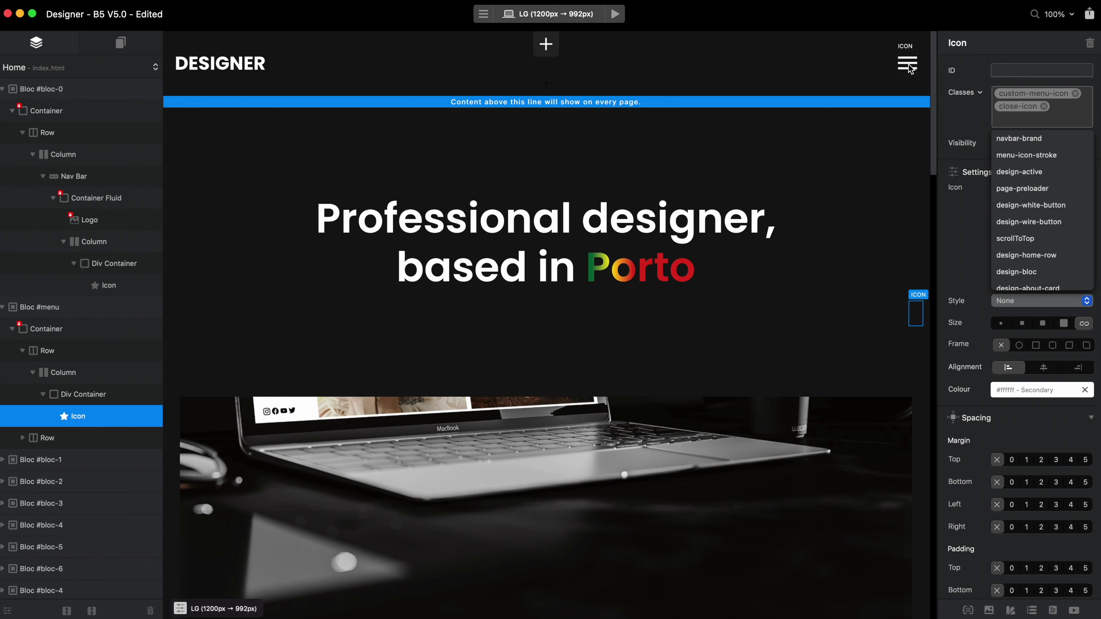
- Give the close-icon class a Fixed position with 15 px top and right edge offsets
double_click(1025, 110)
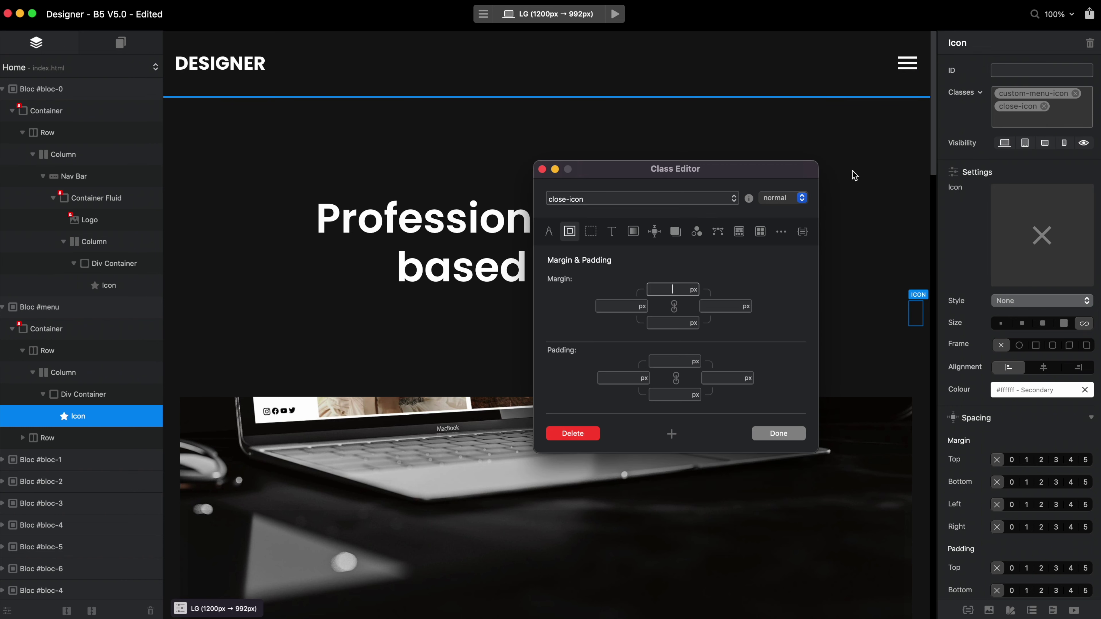
click(662, 237)
click(651, 277)
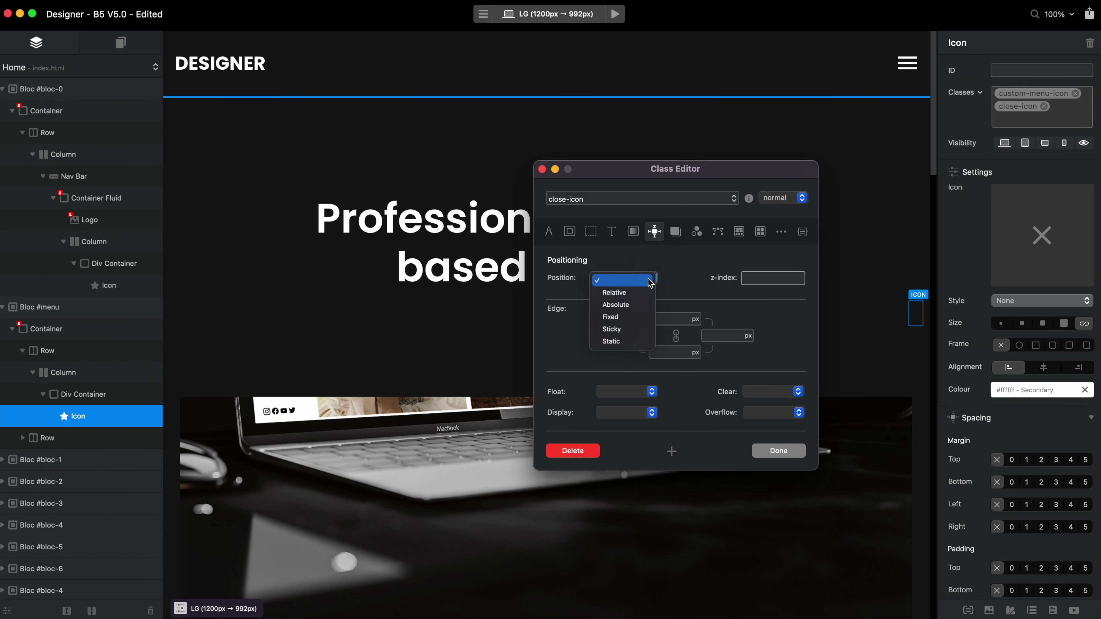
click(631, 321)
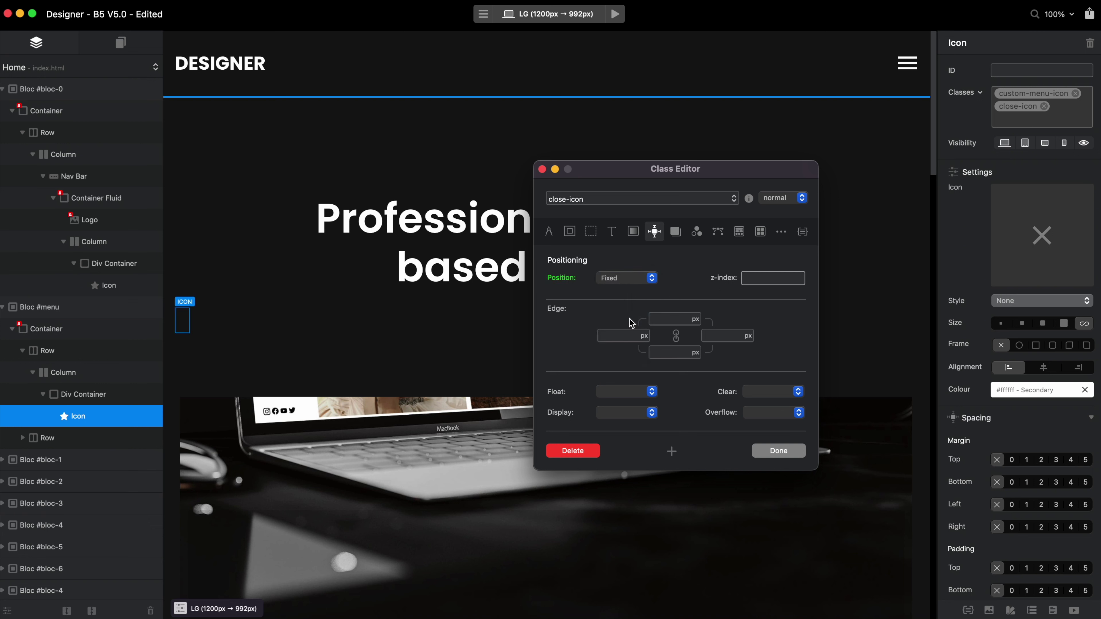
click(676, 319)
text(15)
click(727, 335)
text(15)
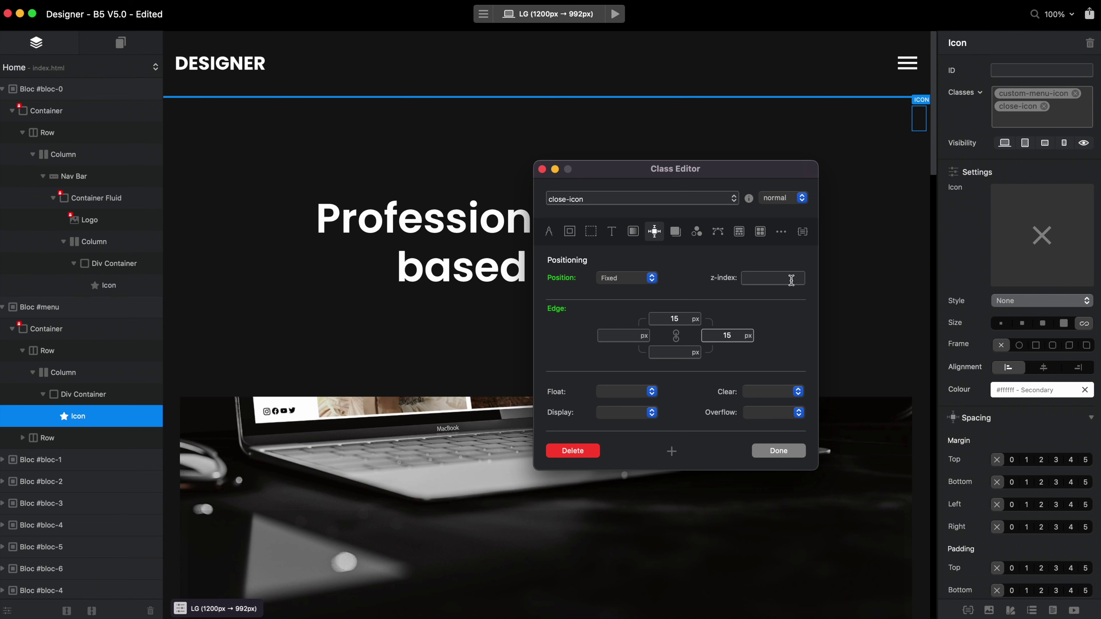
- Finish editing the close-icon class and preview the page, opening the menu and closing it with the cross icon
click(779, 451)
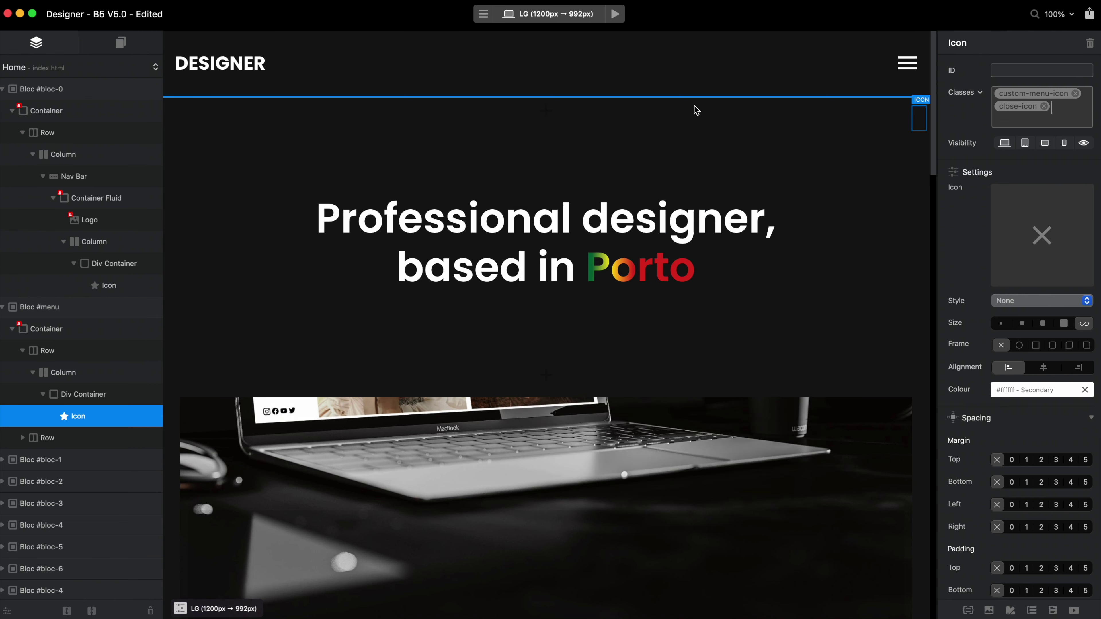
click(615, 14)
click(968, 62)
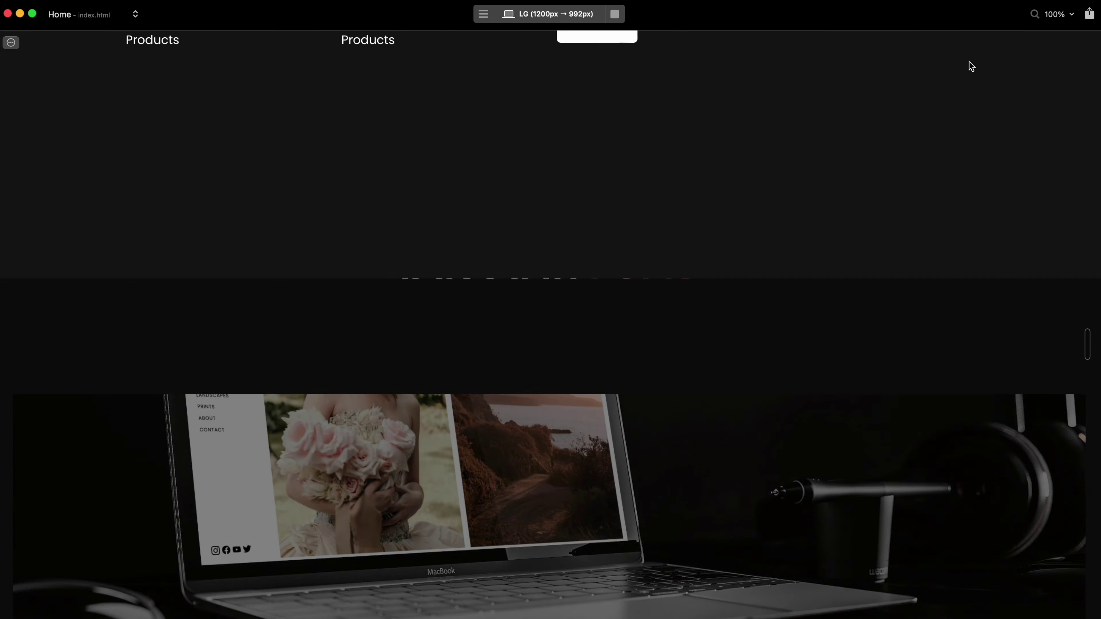
click(1086, 54)
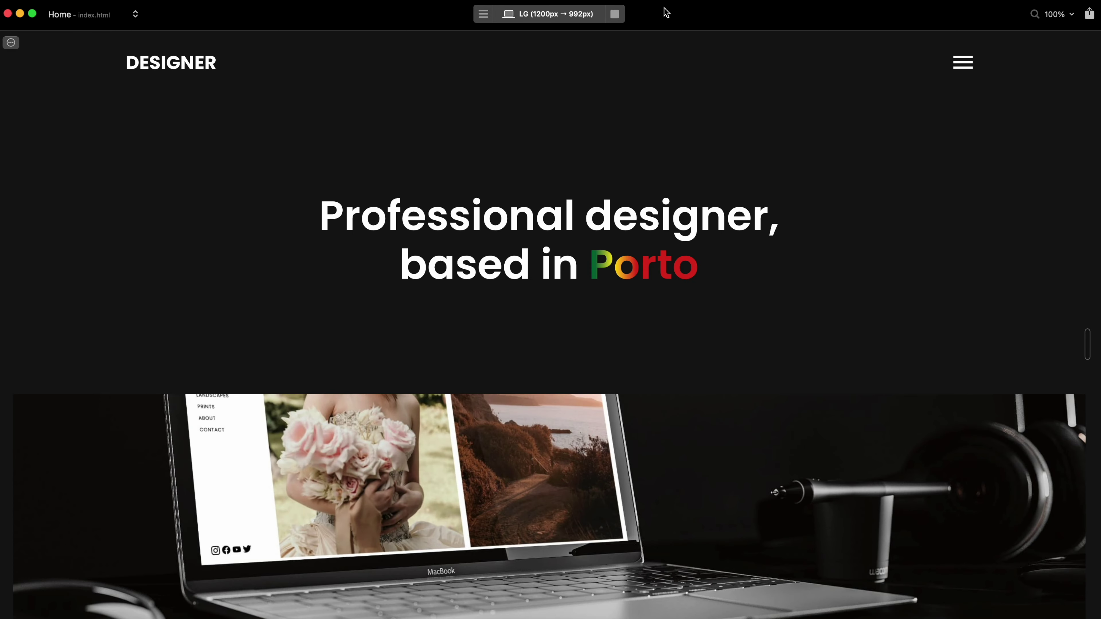
click(615, 13)
- Set the close-icon class's top and right edge offsets to 28 px
double_click(1016, 107)
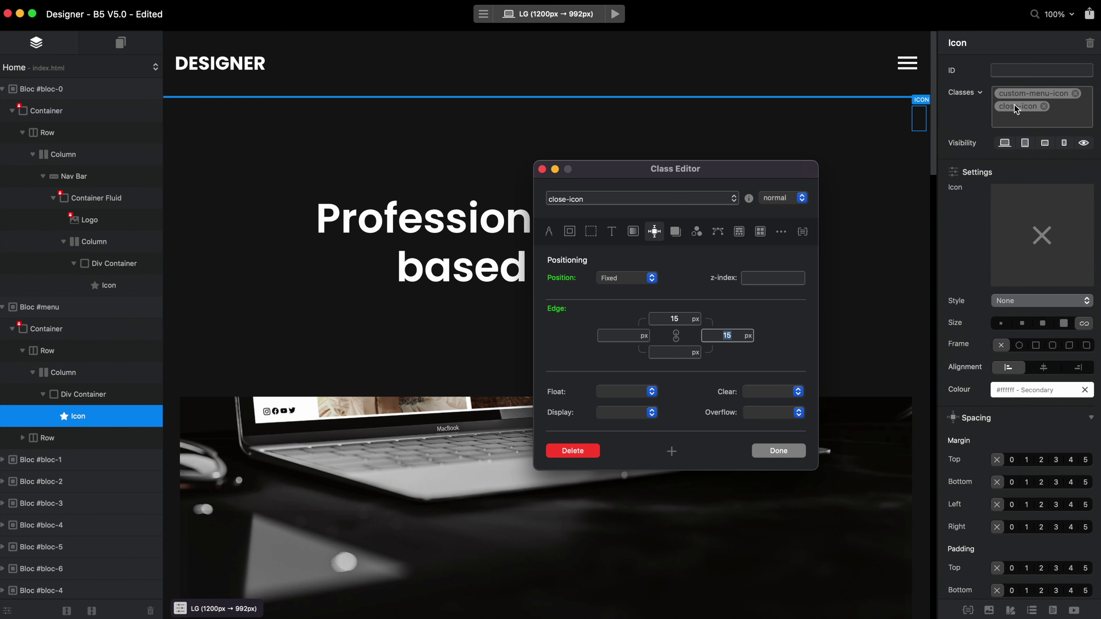
text(50)
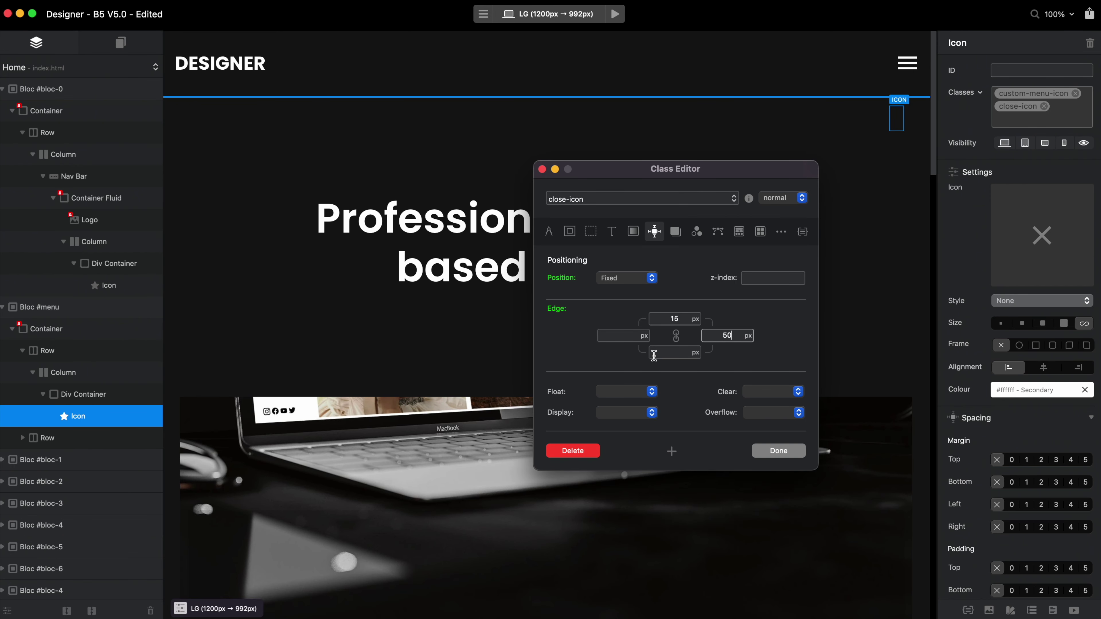
double_click(664, 319)
text(28)
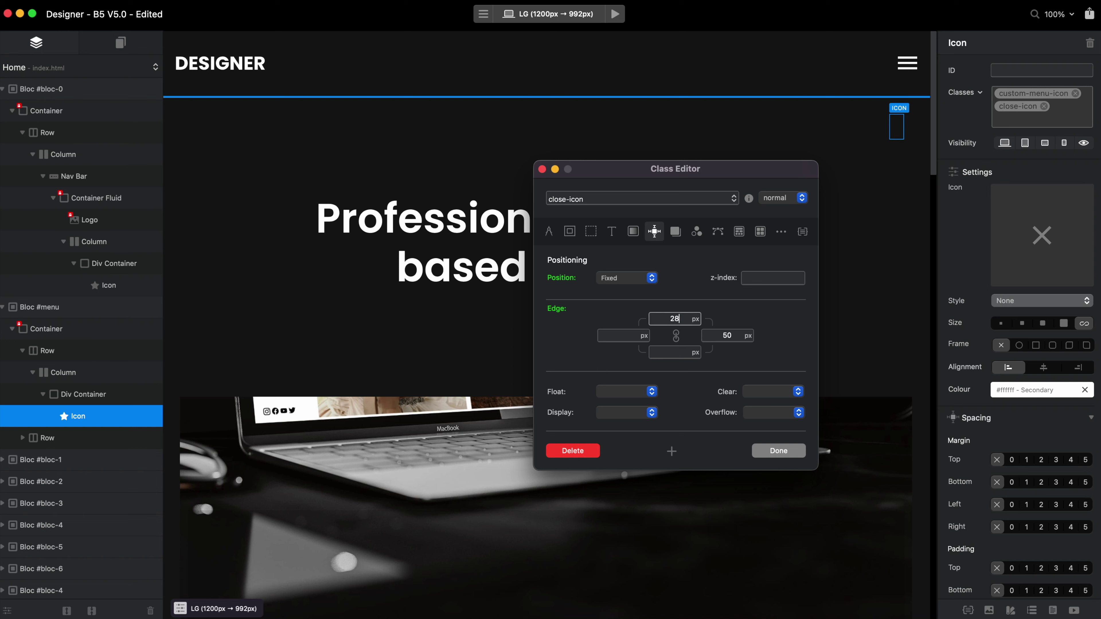
double_click(711, 335)
text(28)
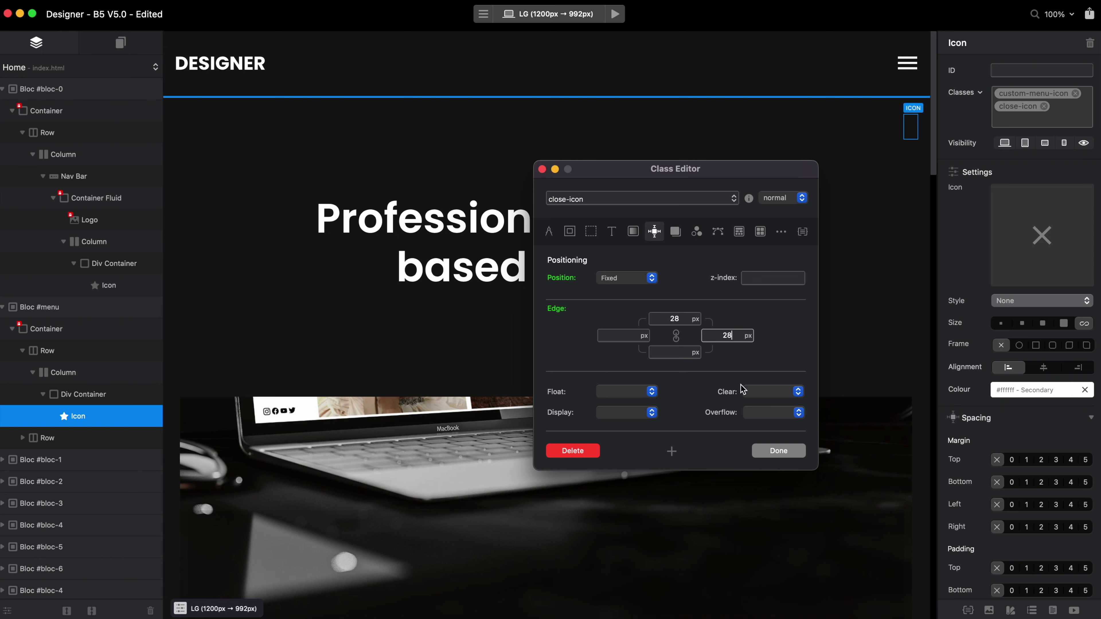
click(777, 451)
- Preview the page and open and close the menu several times to check the cross icon's new position
click(614, 14)
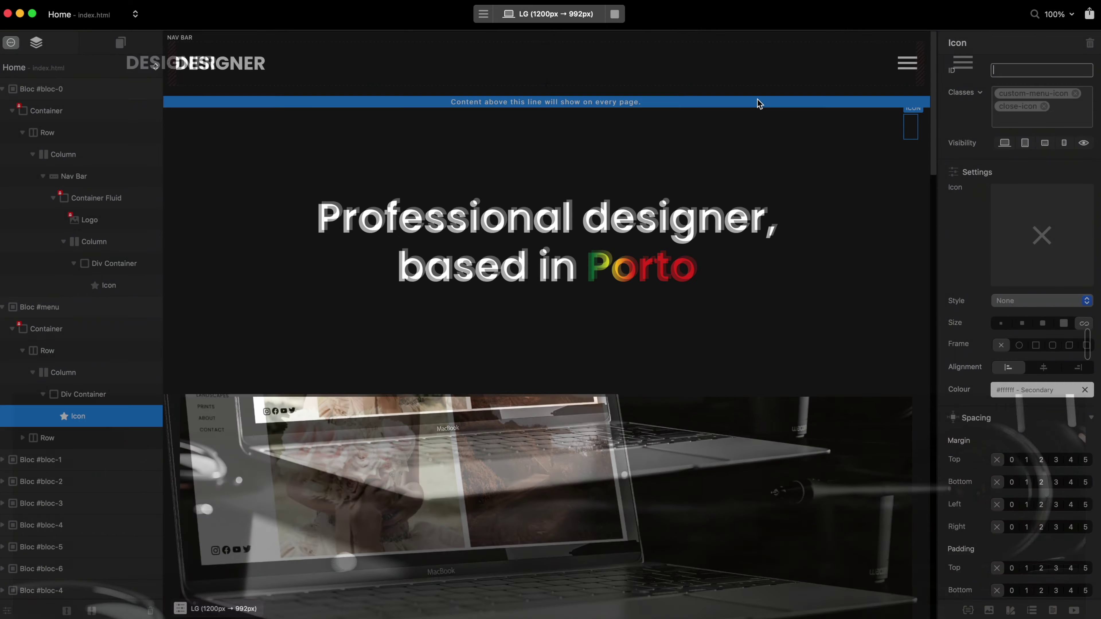
click(959, 66)
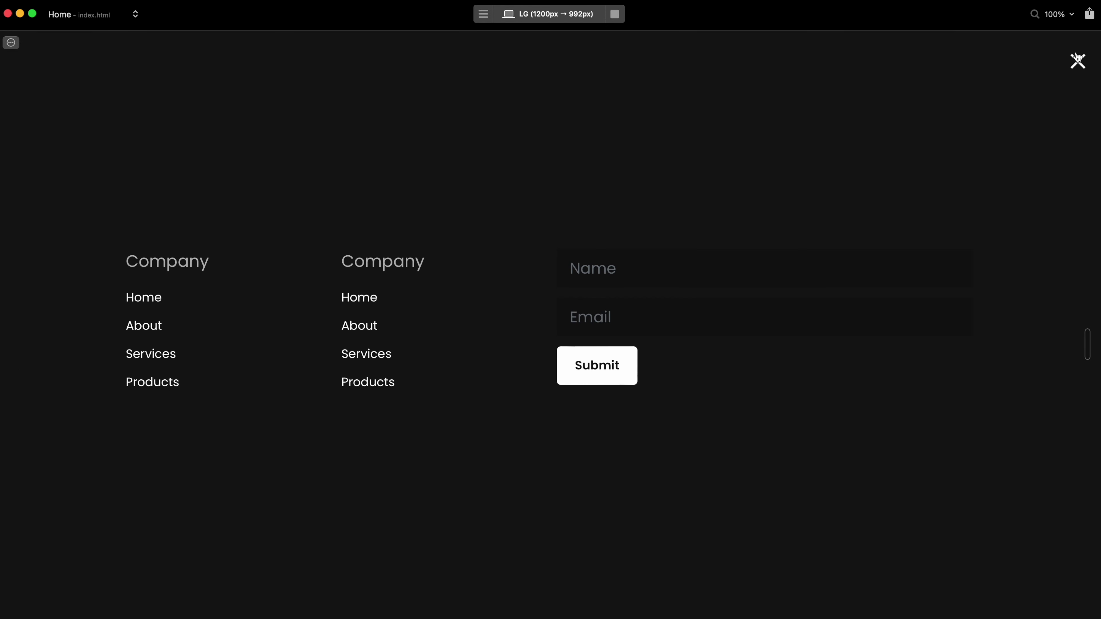
click(1078, 61)
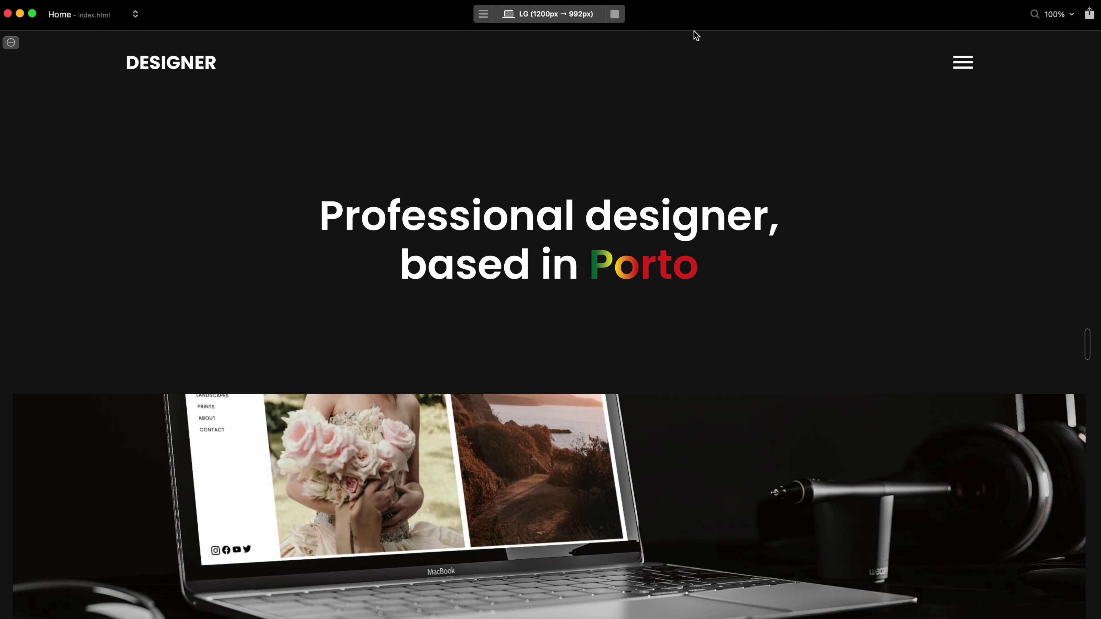
click(614, 14)
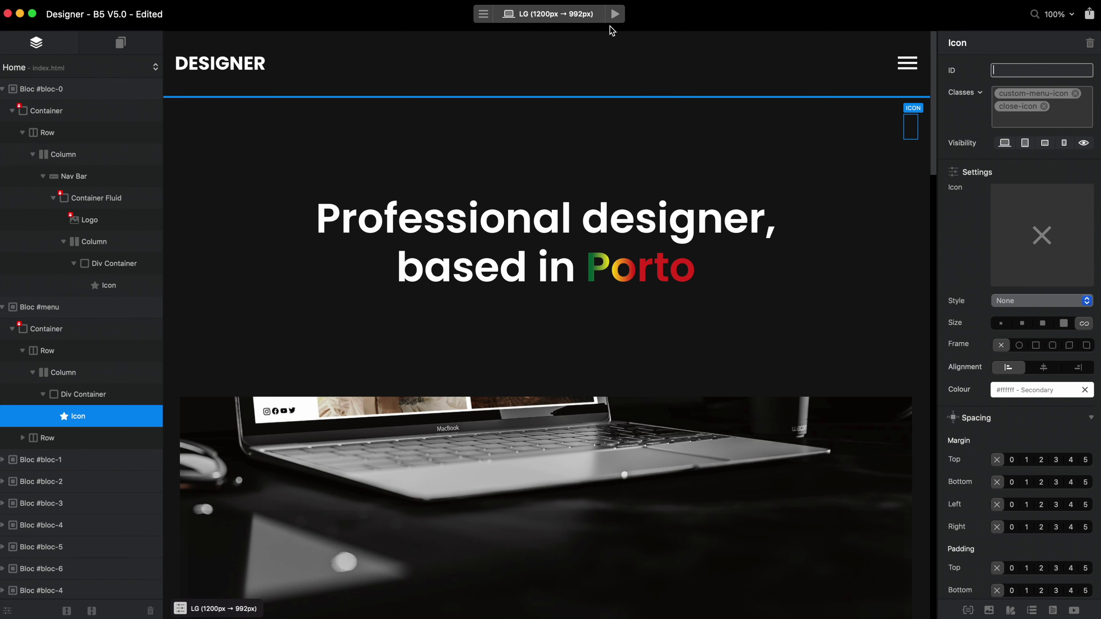
click(614, 13)
click(959, 64)
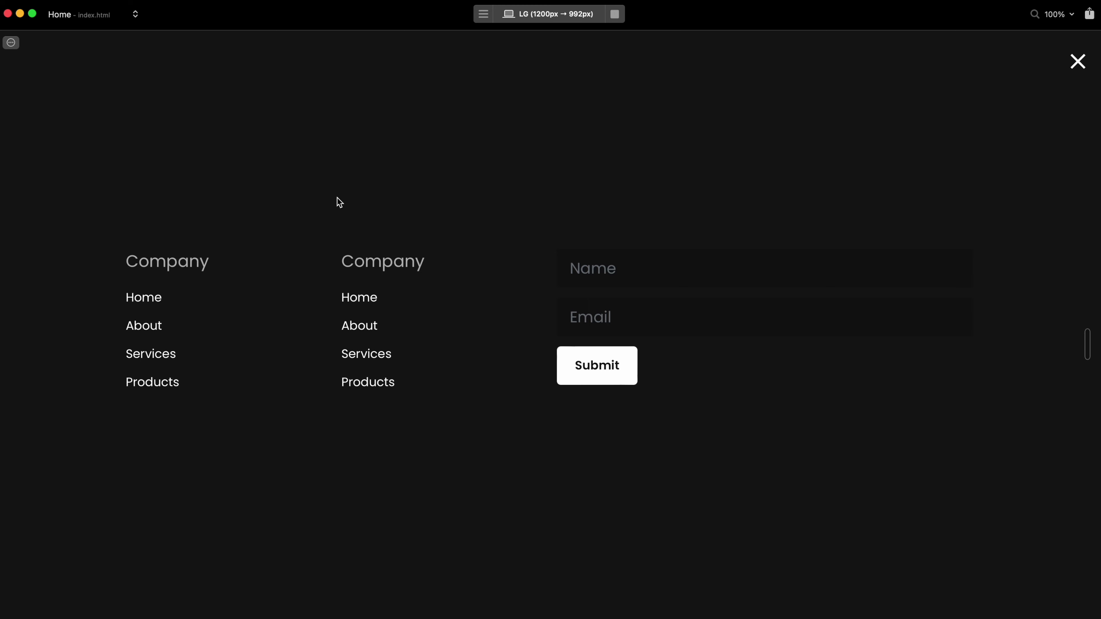
click(1079, 63)
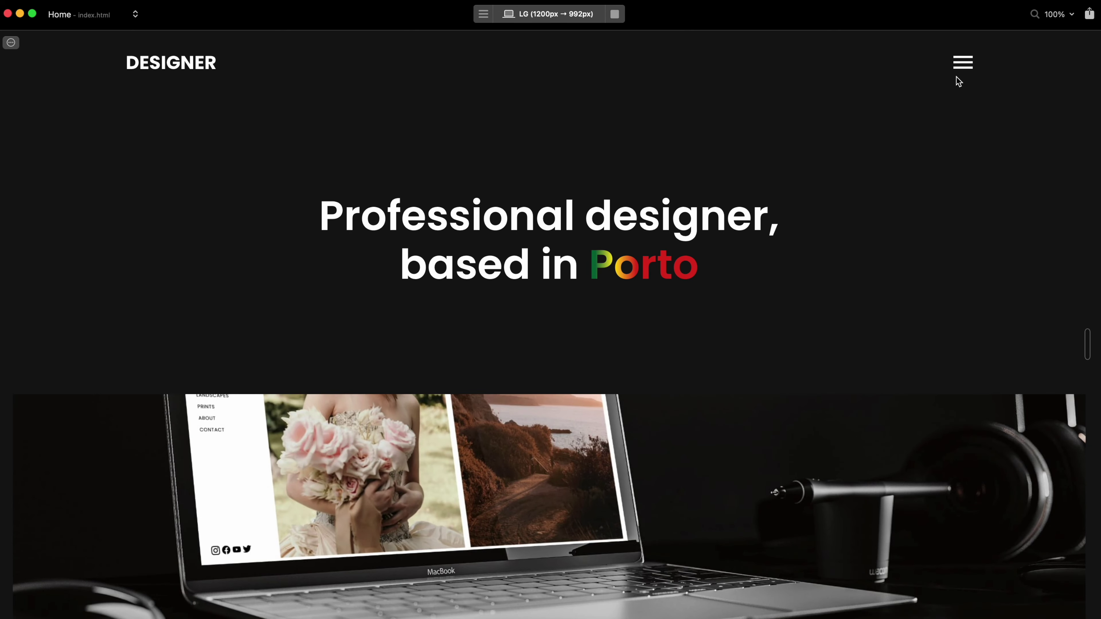
click(961, 66)
click(1077, 65)
click(615, 14)
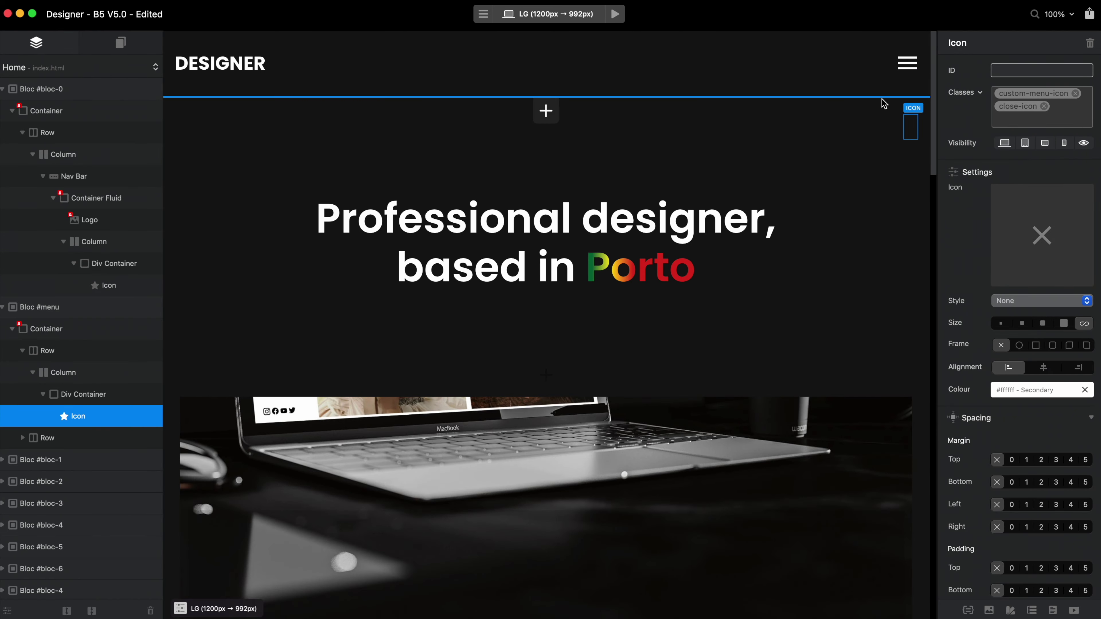
- Reduce the minimum height of the menu bloc's offcanvas-top class to 60 vh
click(891, 91)
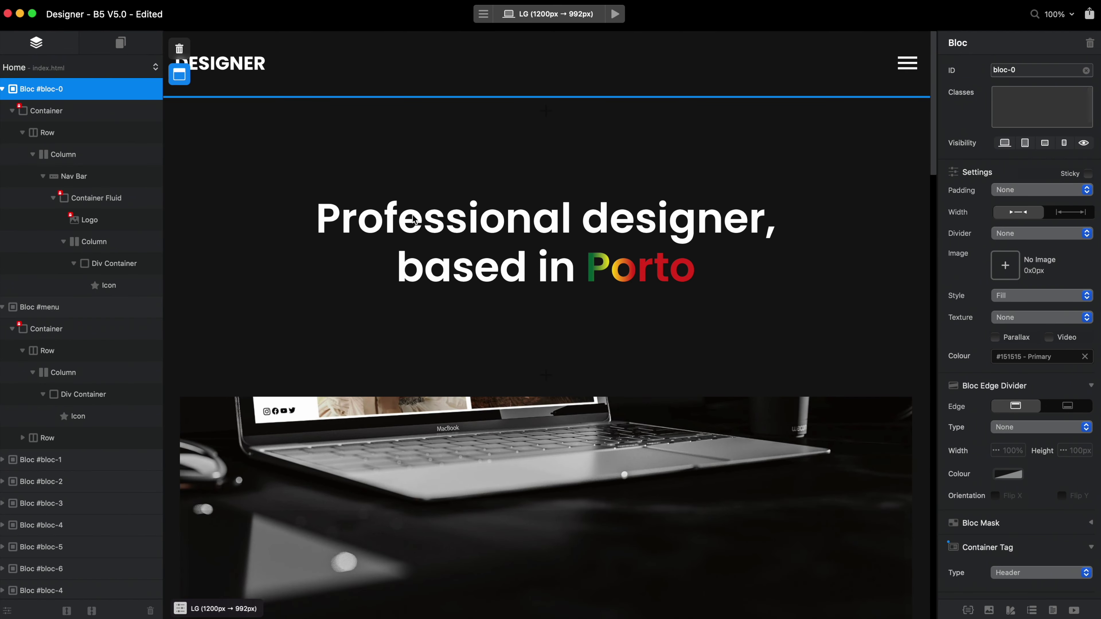
click(108, 307)
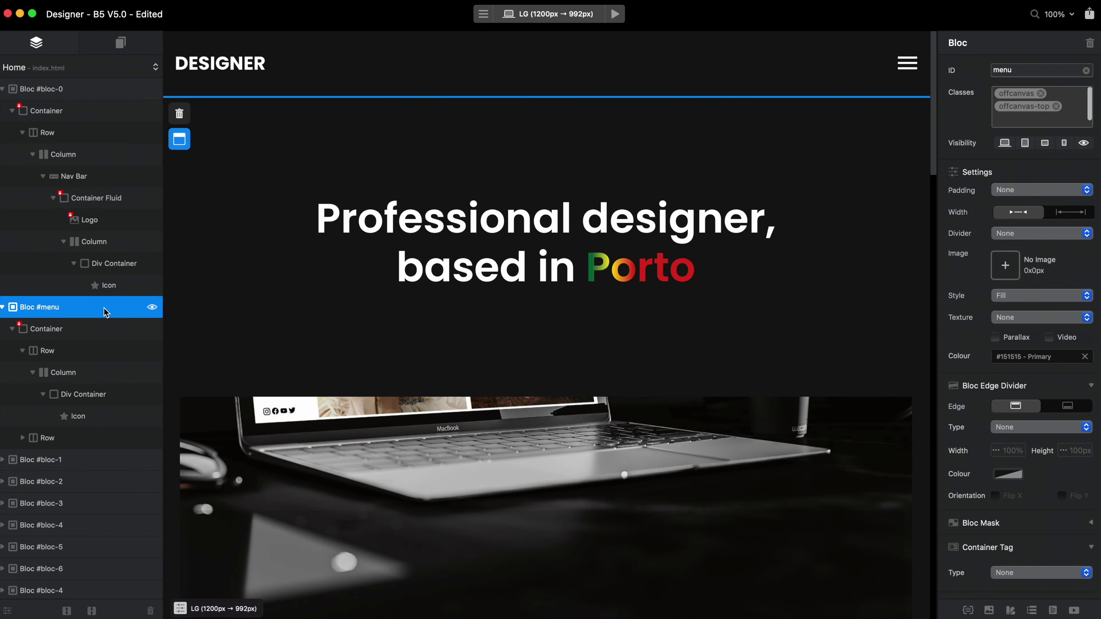
double_click(1032, 106)
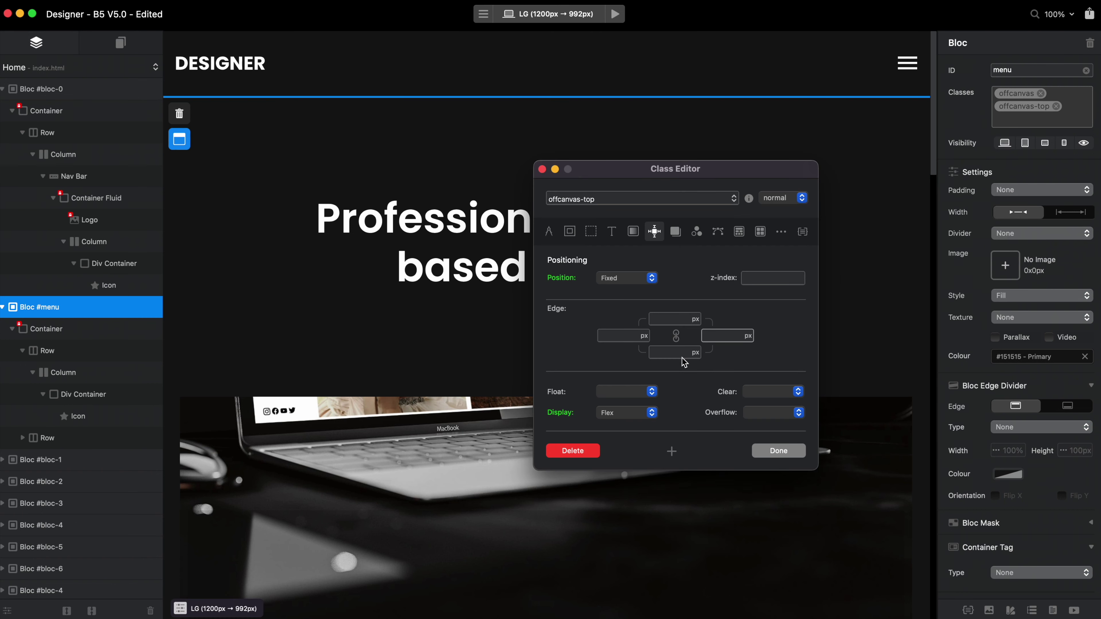
click(569, 230)
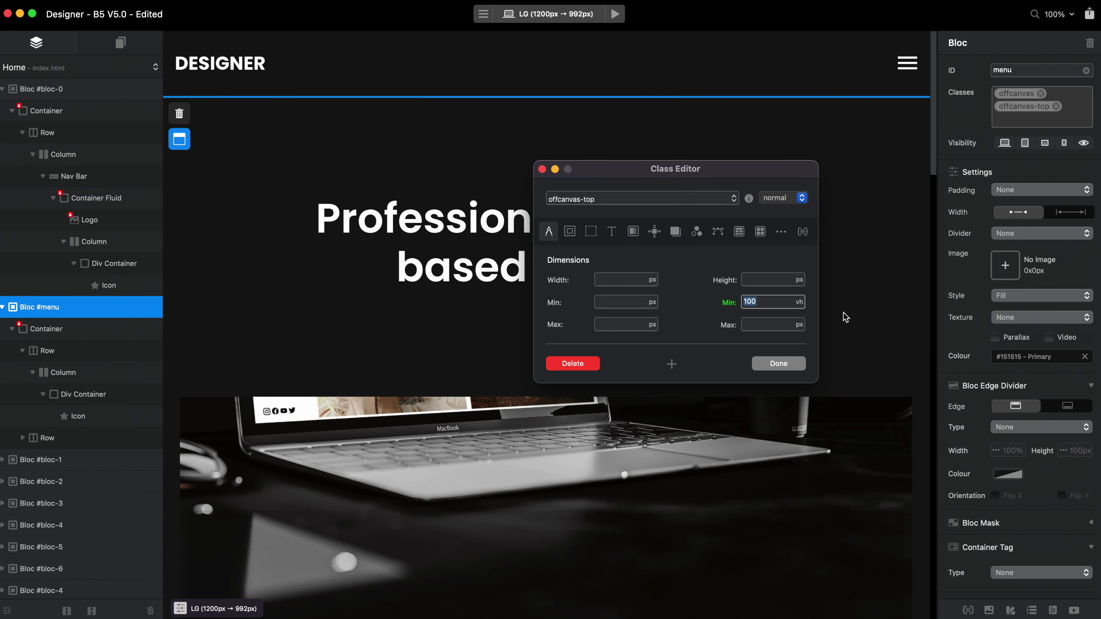
key(Left)
text(6)
key(BackSpace)
key(BackSpace)
click(780, 363)
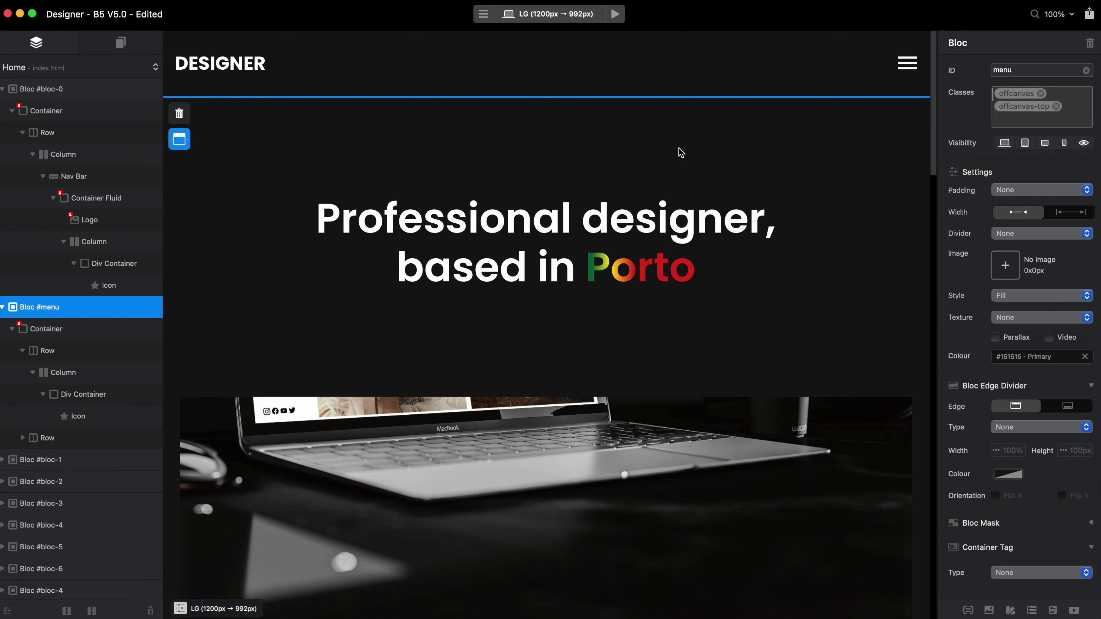
- Preview the page and repeatedly open and close the menu to check its reduced height
click(619, 22)
click(957, 64)
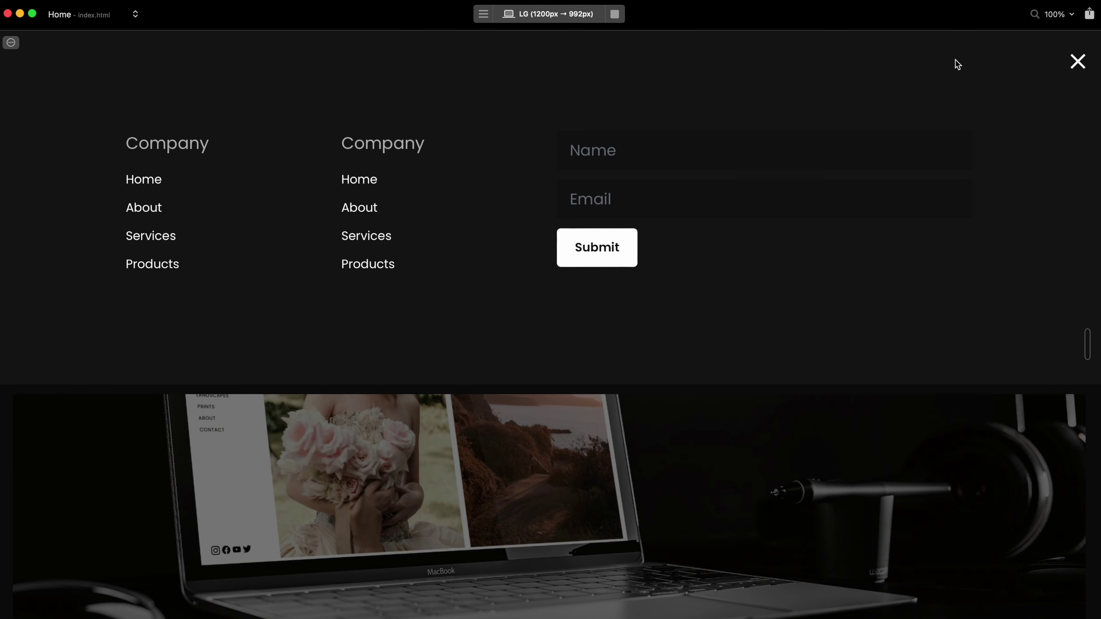
click(1079, 63)
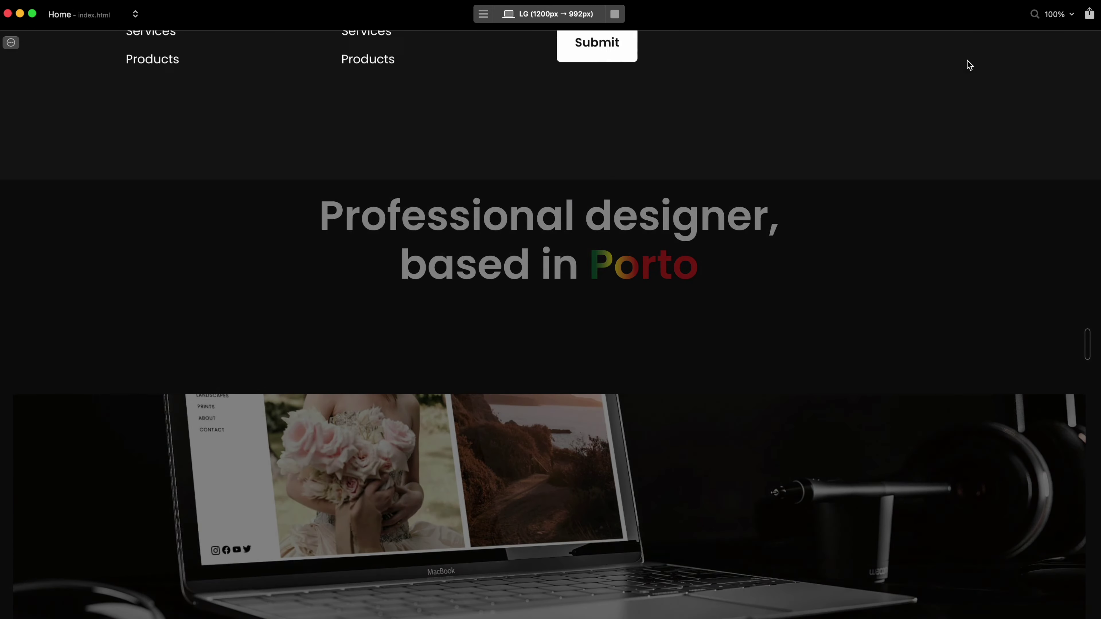
click(967, 63)
click(1078, 63)
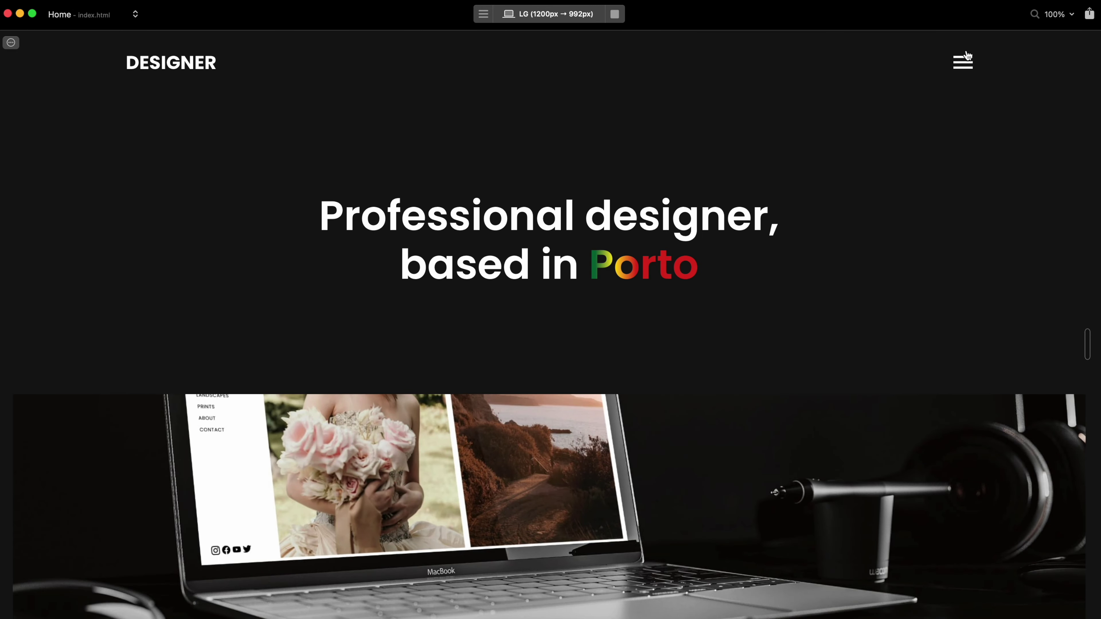
click(967, 61)
click(1078, 60)
click(615, 14)
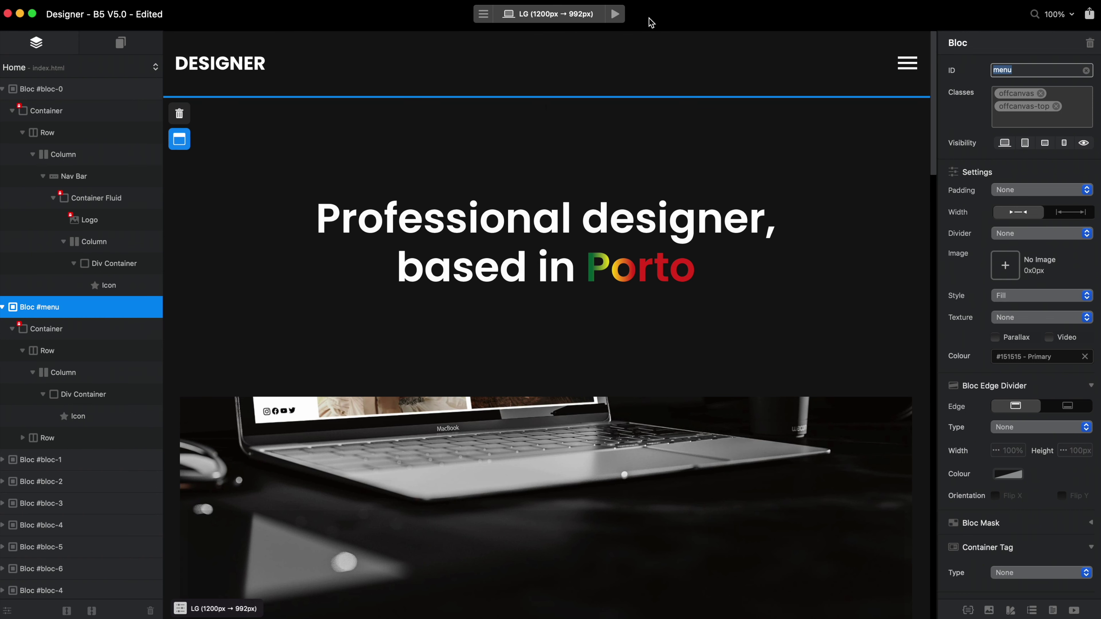
- Remove the offcanvas and offcanvas-top classes from the menu bloc
click(1070, 98)
key(super+a)
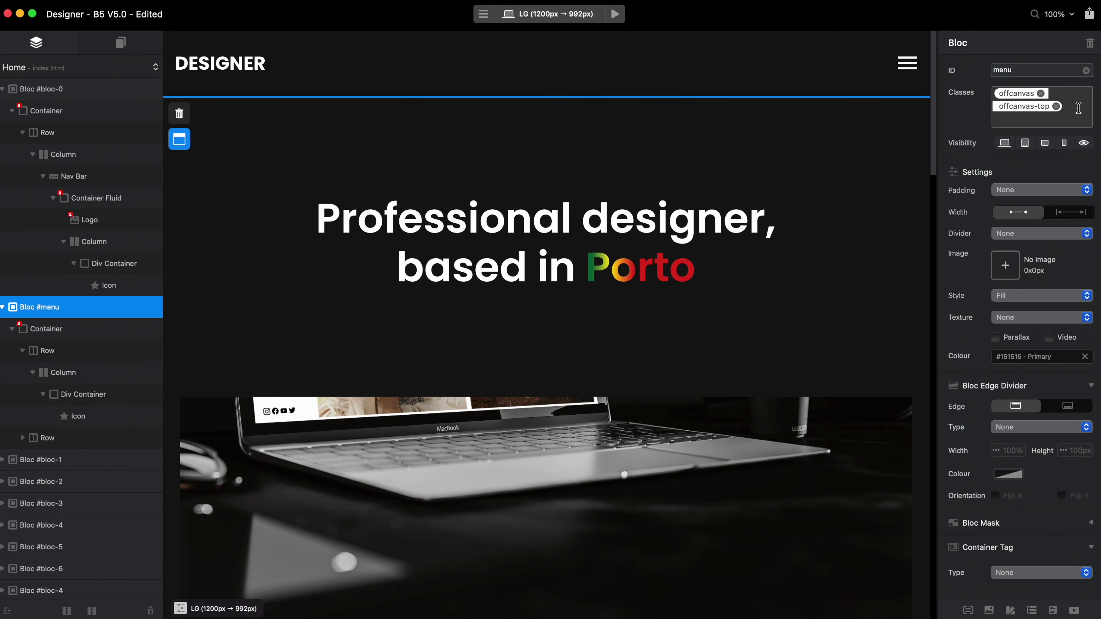
key(BackSpace)
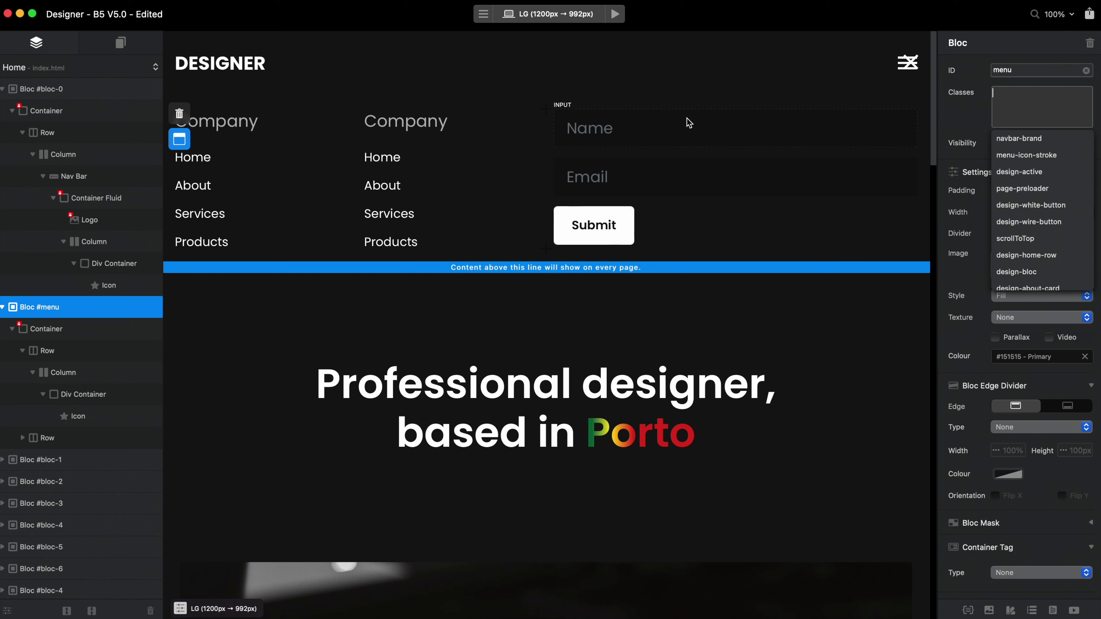
- Assign the offcanvas and offcanvas-start classes to the menu bloc
click(1045, 102)
text(offcanvas)
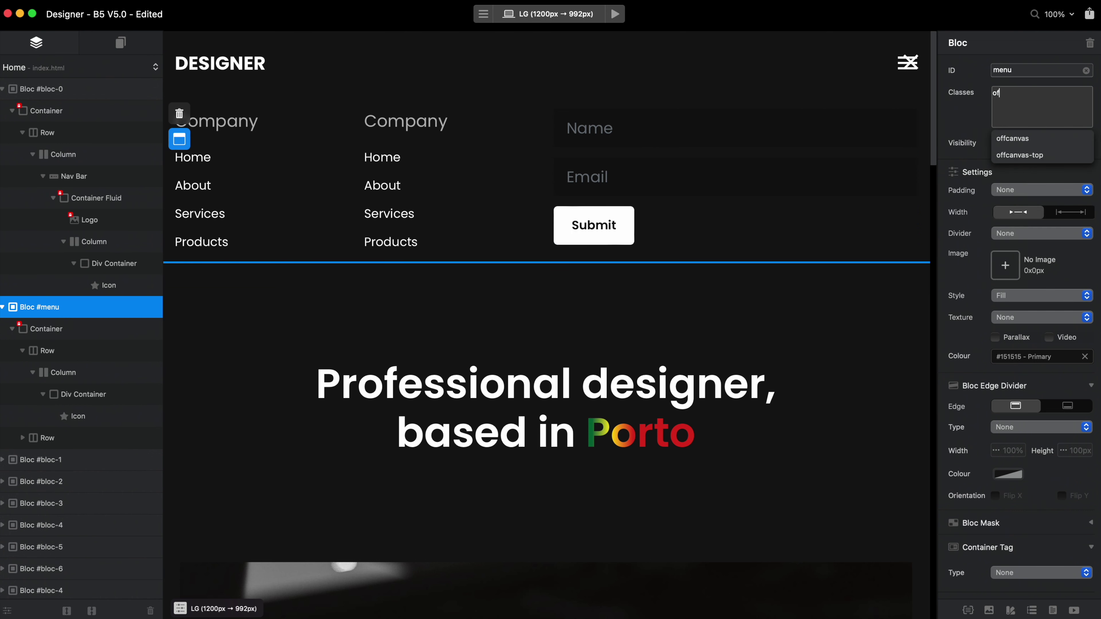
key(Return)
text(off)
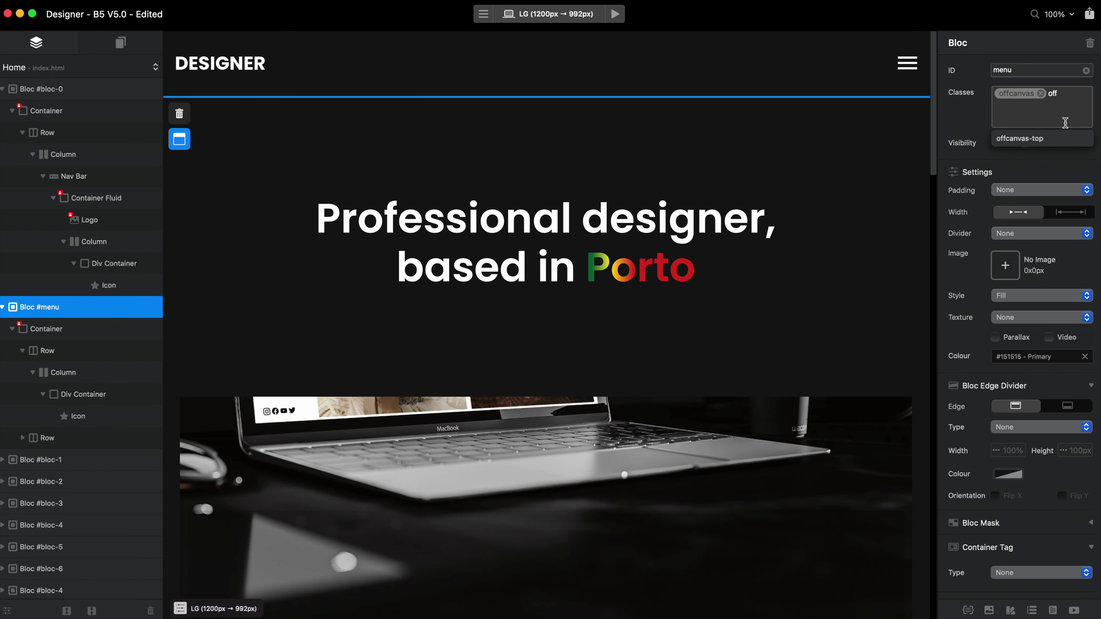
text(canvas-end)
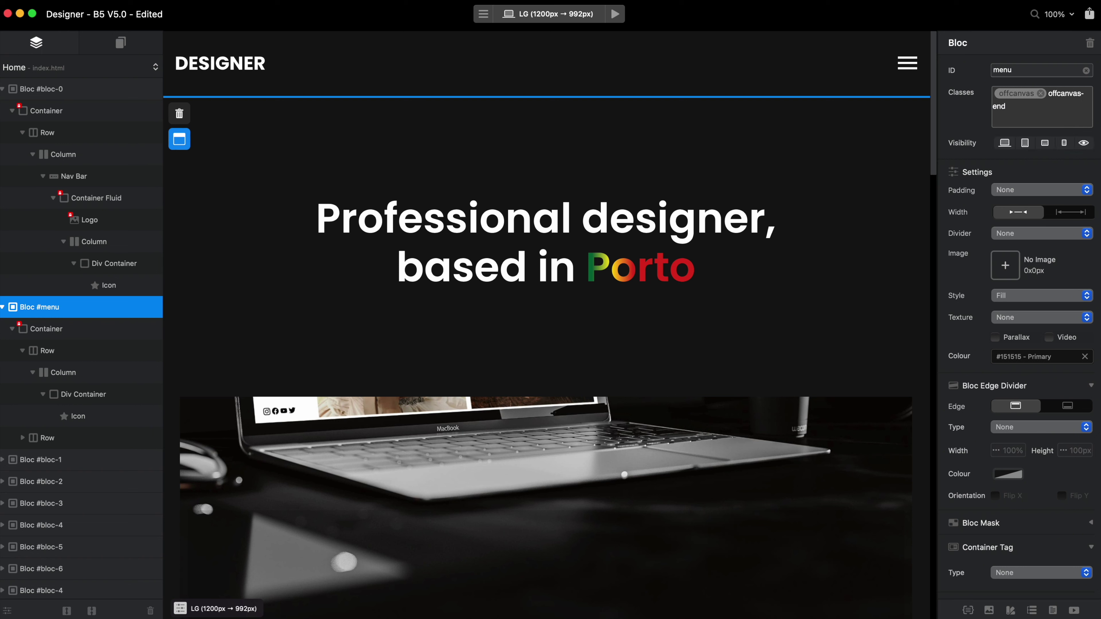
key(BackSpace)
key(BackSpace)
key(BackSpace)
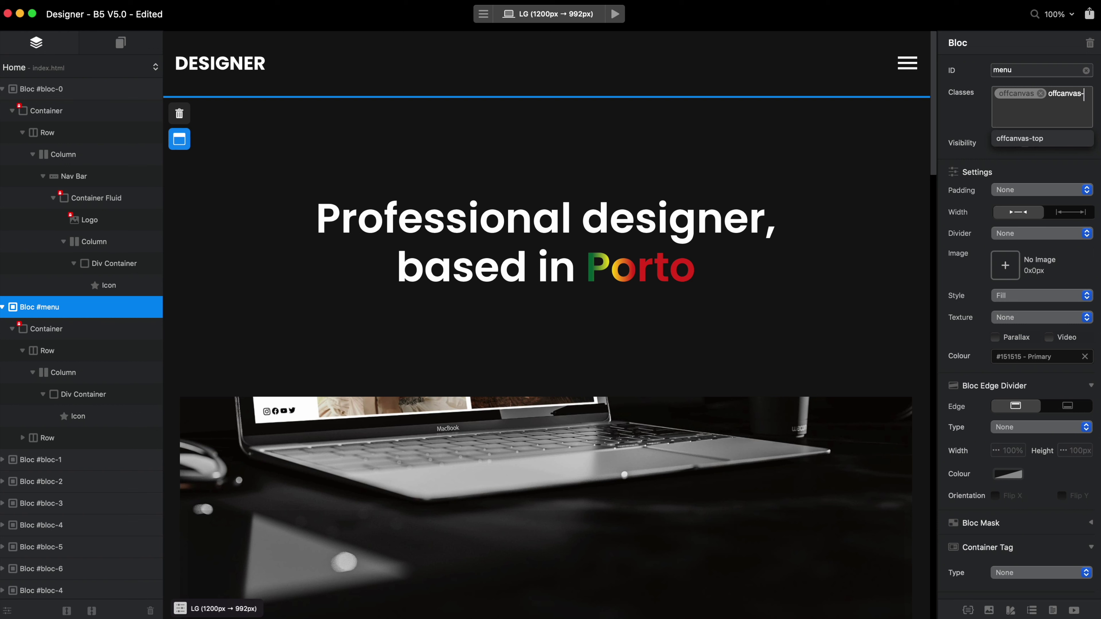
text(s)
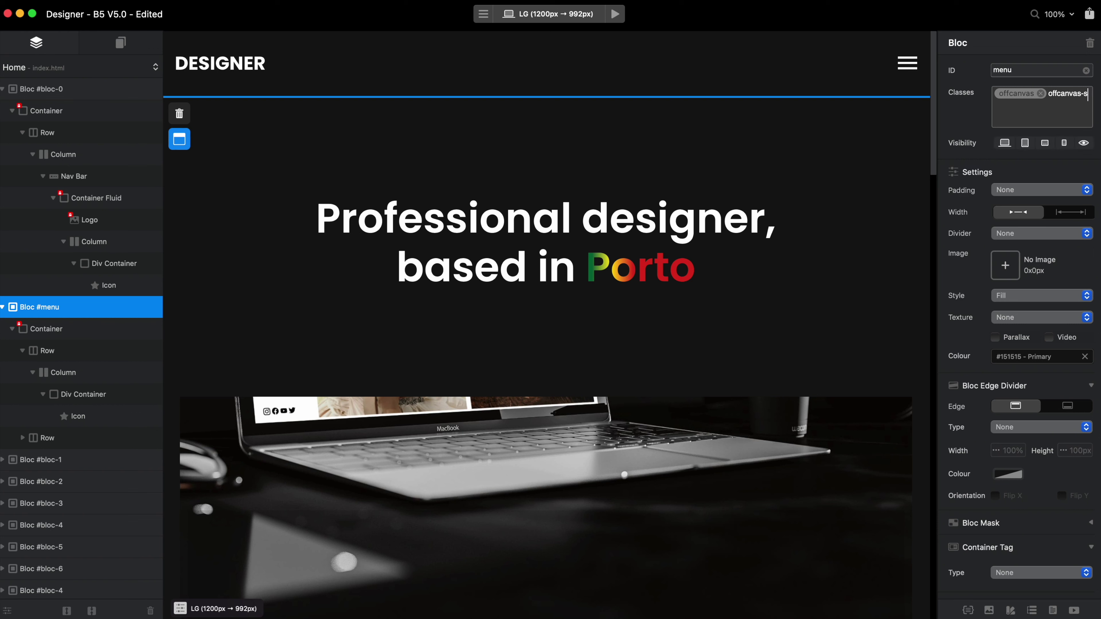
text(tart)
key(Return)
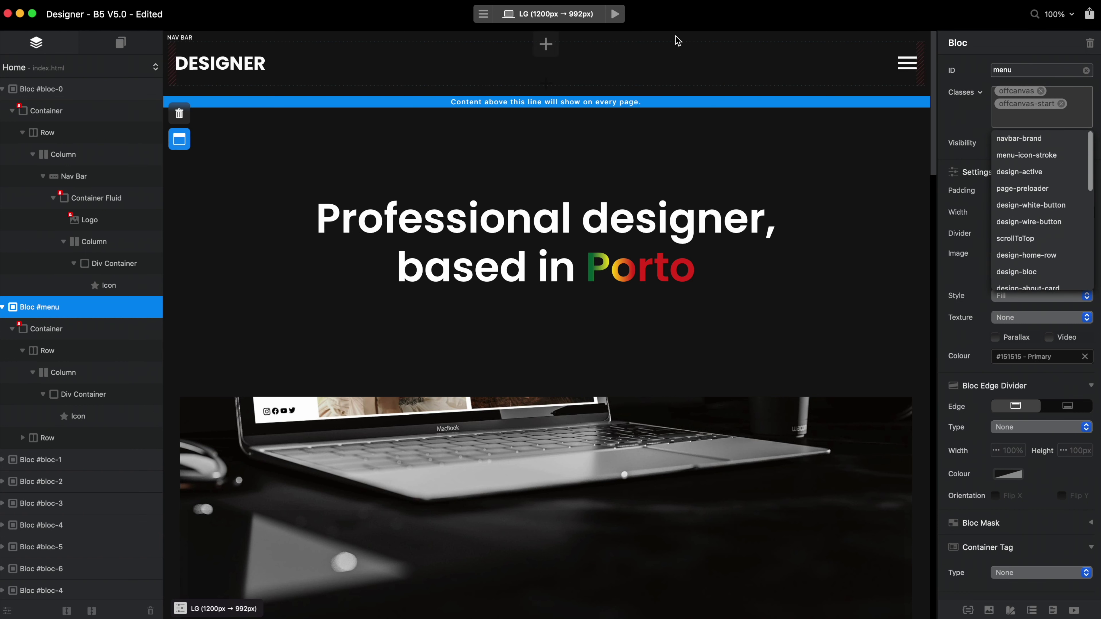
- Preview the page and open the menu with the header icon to check how it appears with offcanvas-start
click(614, 13)
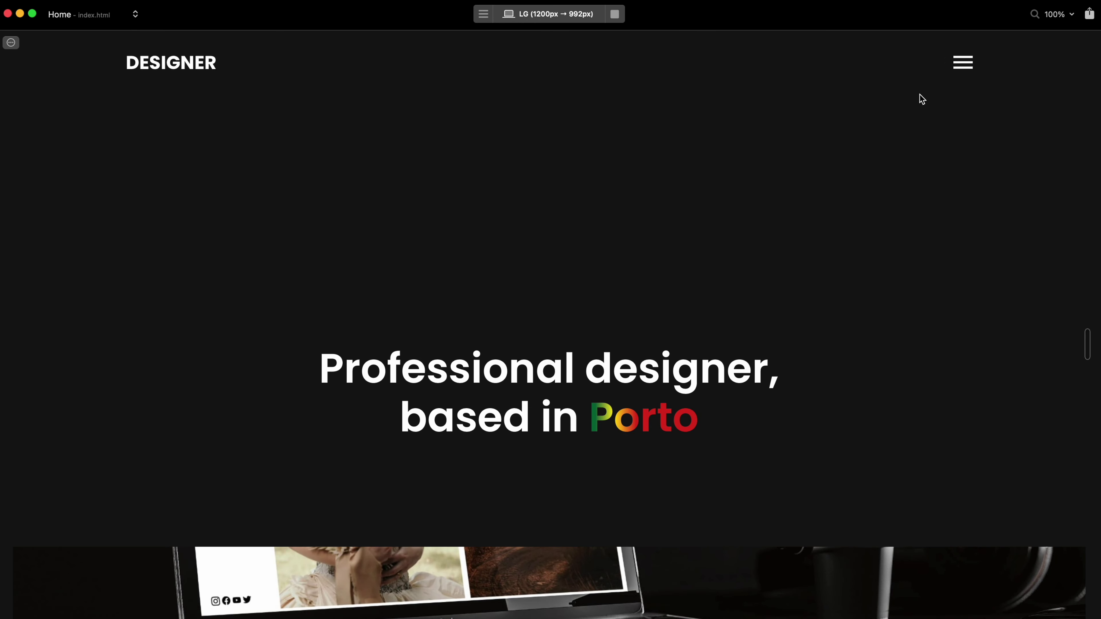
click(963, 61)
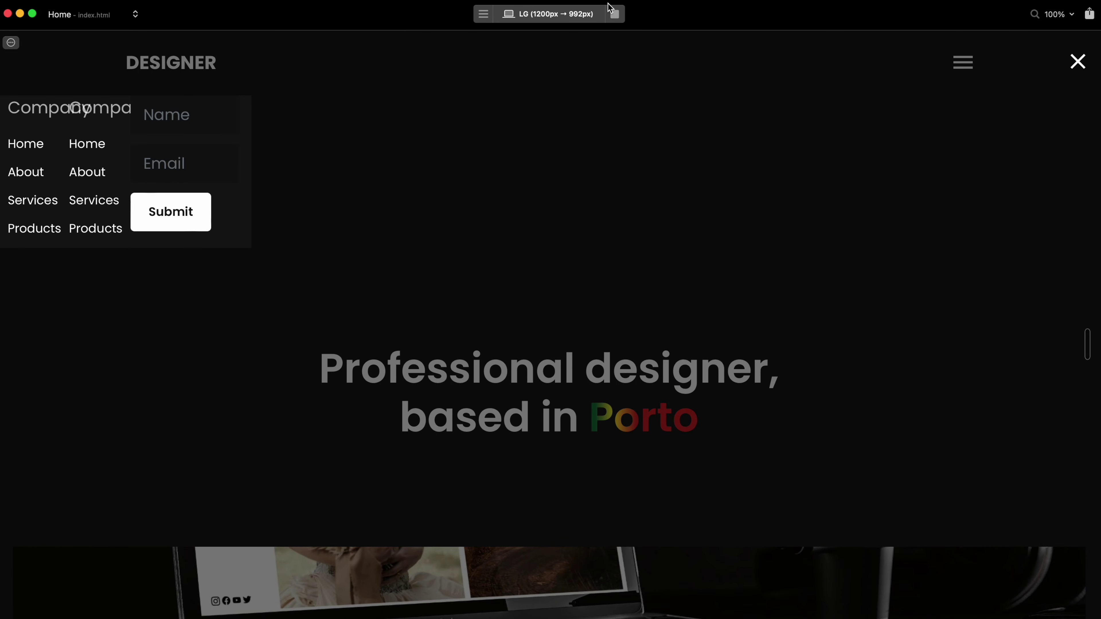
click(615, 14)
- Set the offcanvas-start class's position to Fixed in the Class Editor
click(1032, 108)
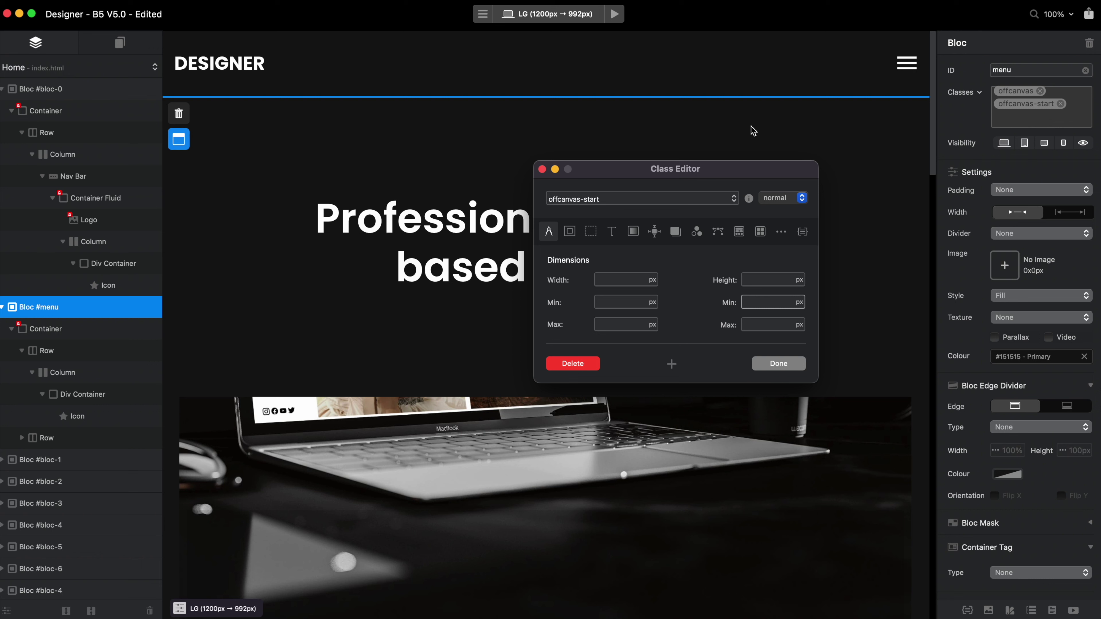
click(654, 231)
click(650, 280)
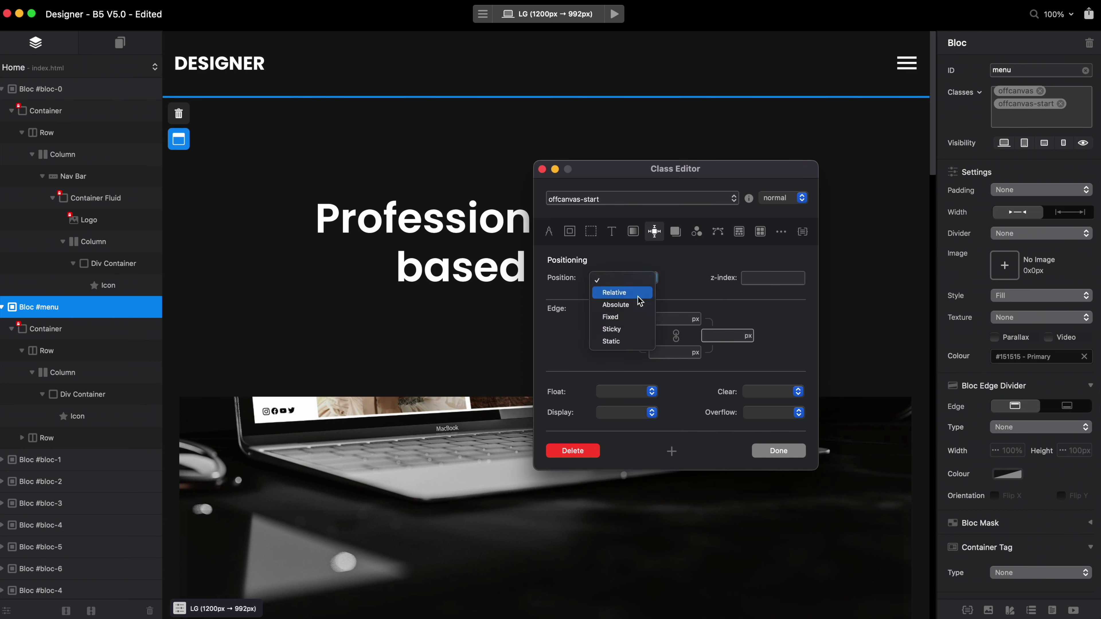
click(634, 317)
click(776, 450)
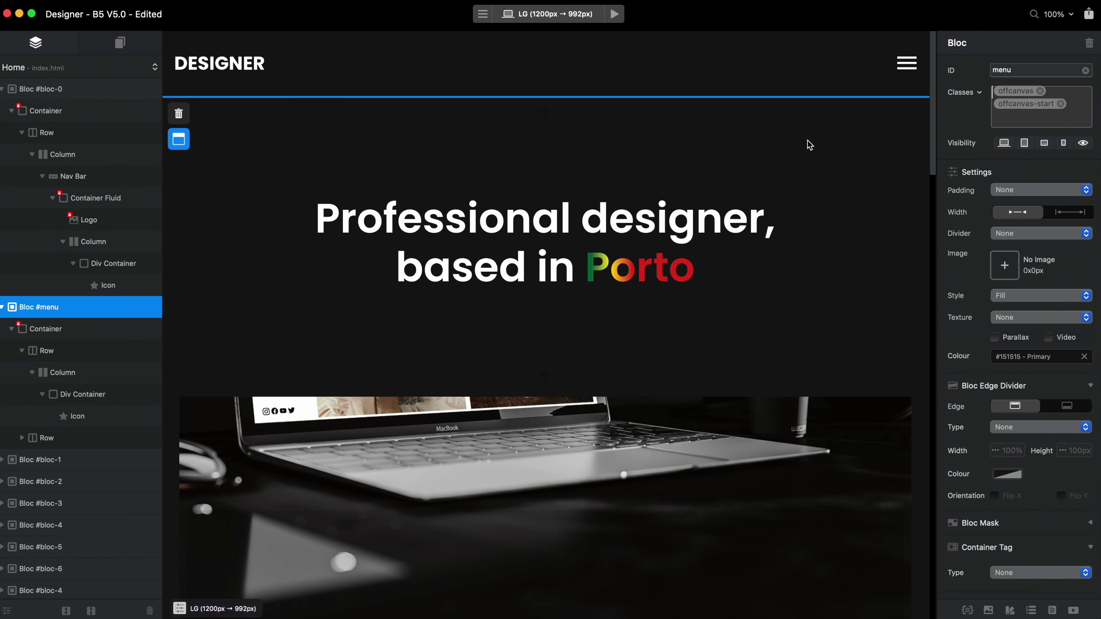
- Preview the page and open and close the menu to check the offcanvas-start layout, ending the preview again
click(615, 14)
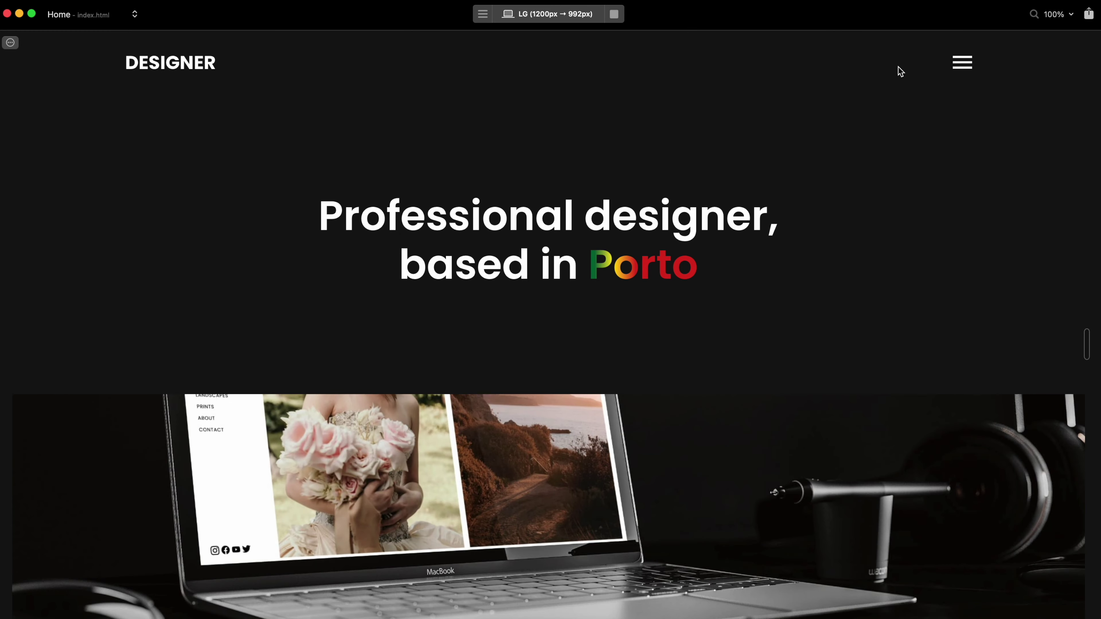
click(969, 59)
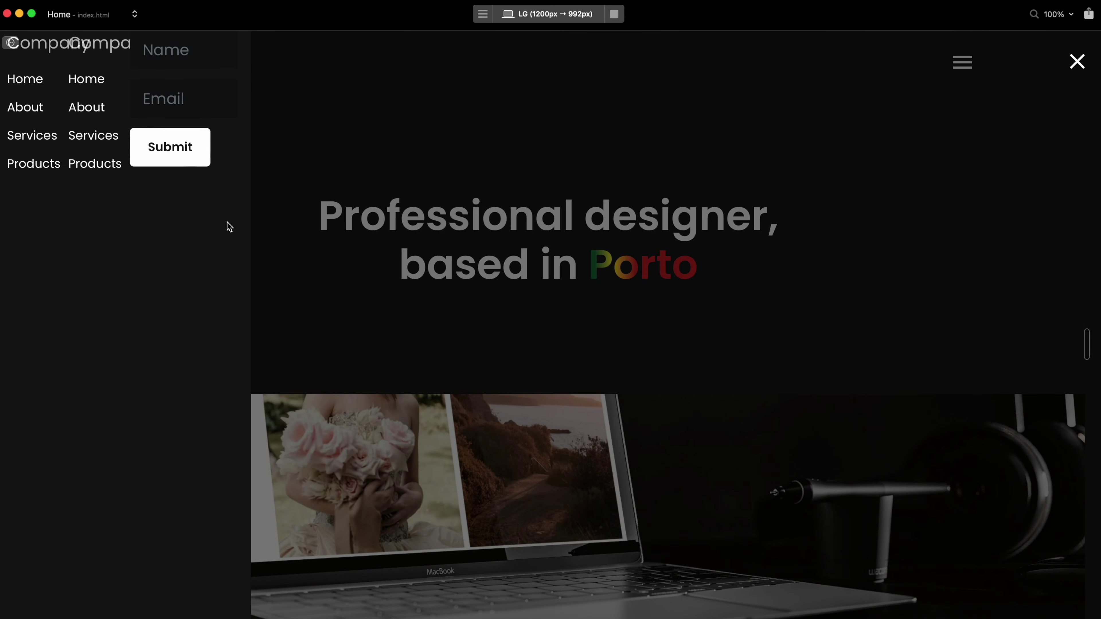
click(727, 99)
click(620, 16)
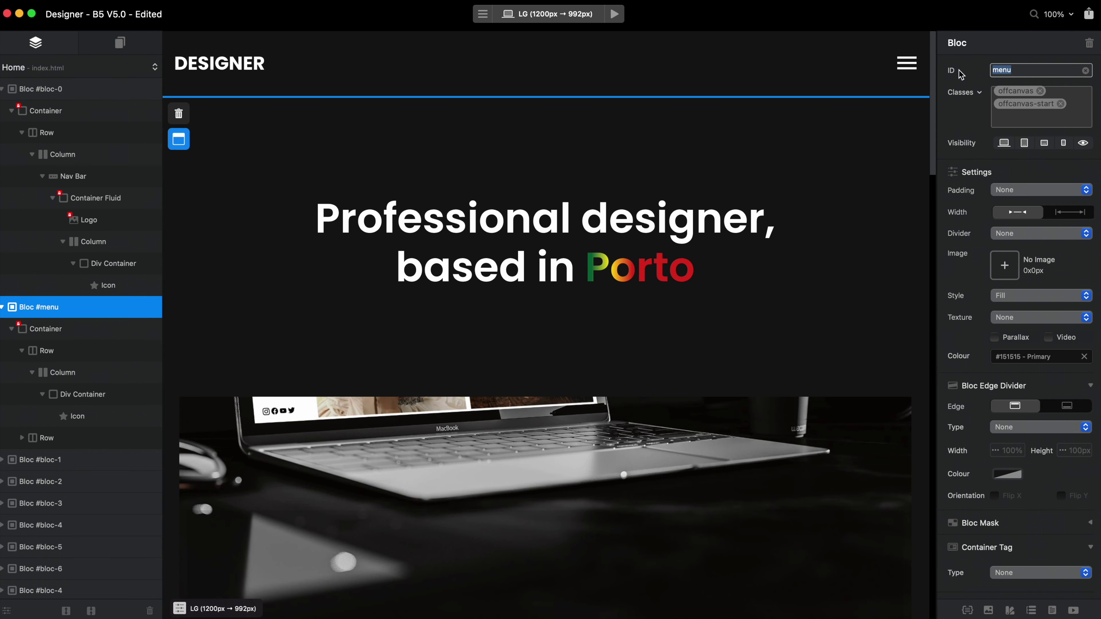
- Open the header menu icon's data-bs-target custom attribute for editing and select its value
click(992, 90)
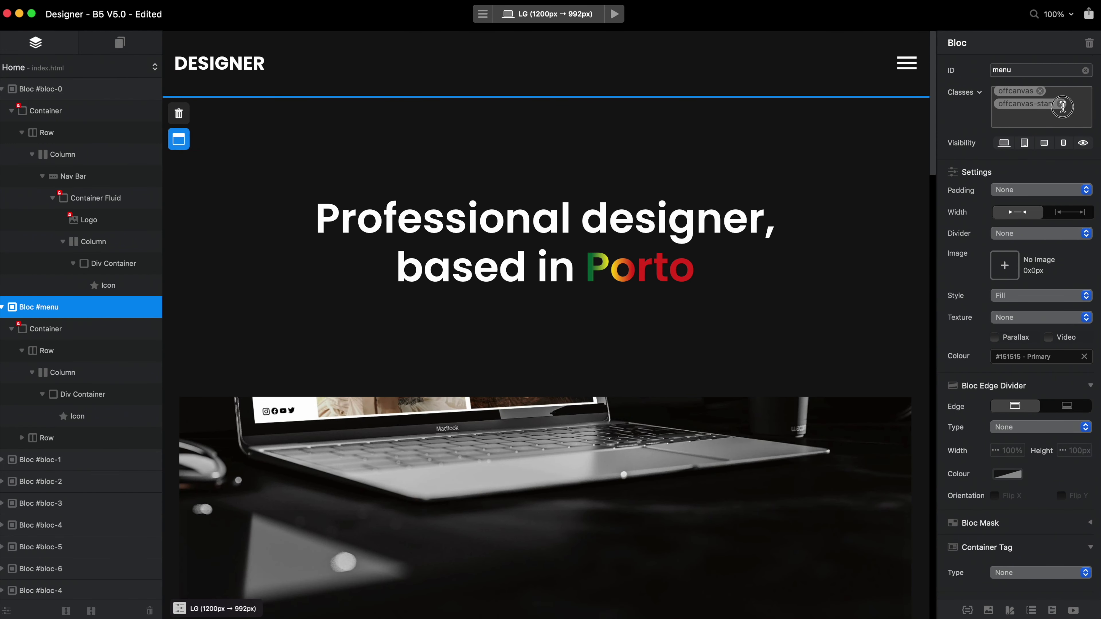
click(902, 65)
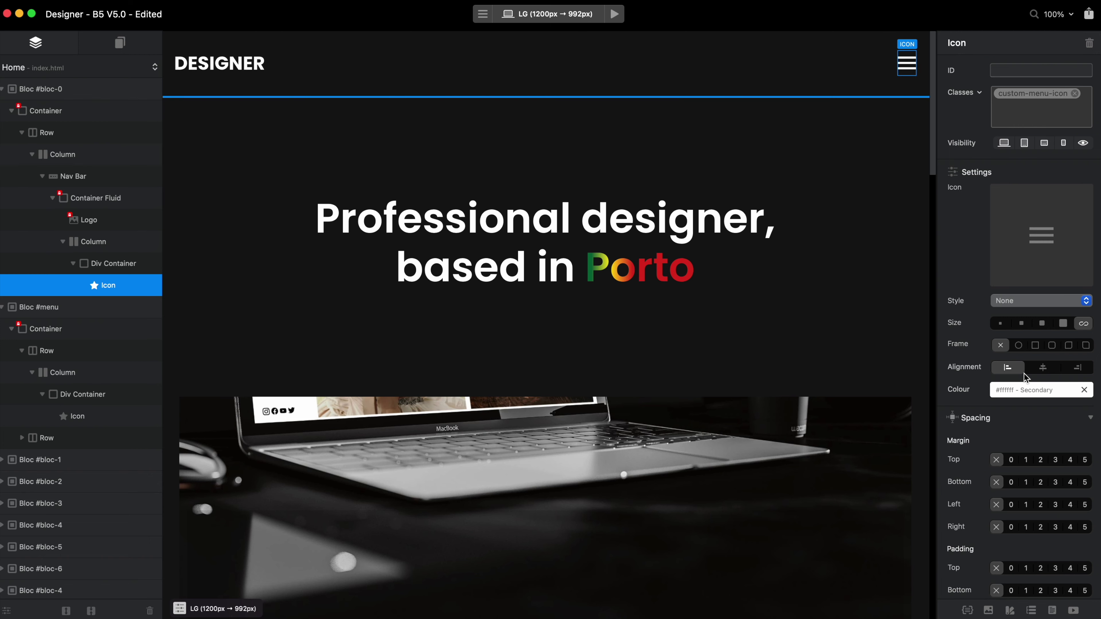
scroll(1040, 390, down, 6)
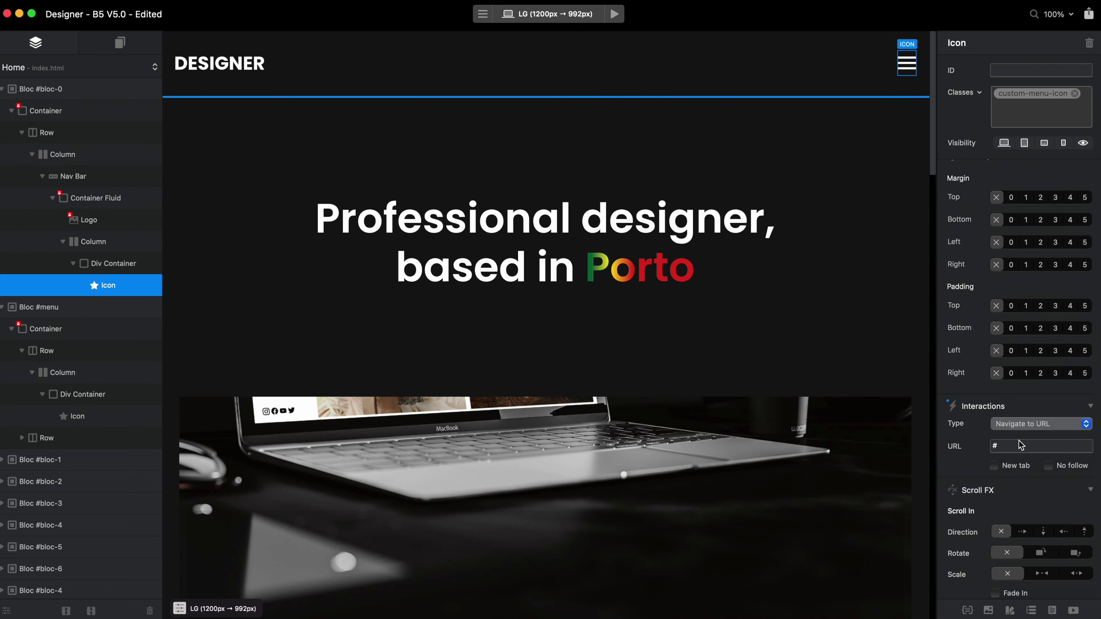
scroll(938, 443, down, 10)
scroll(937, 442, down, 2)
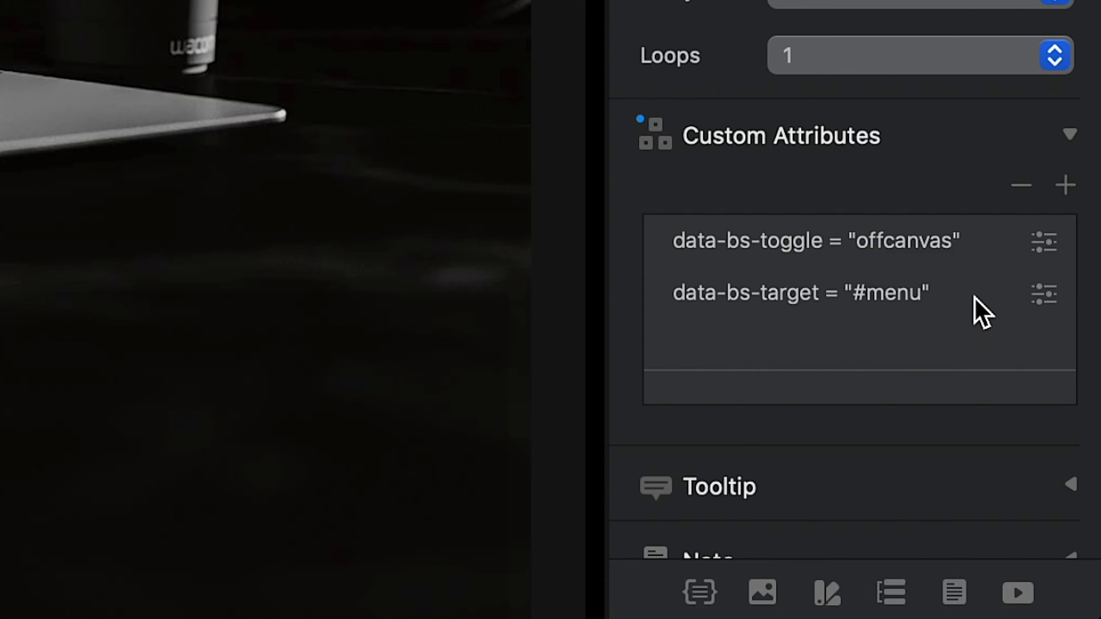
click(1057, 288)
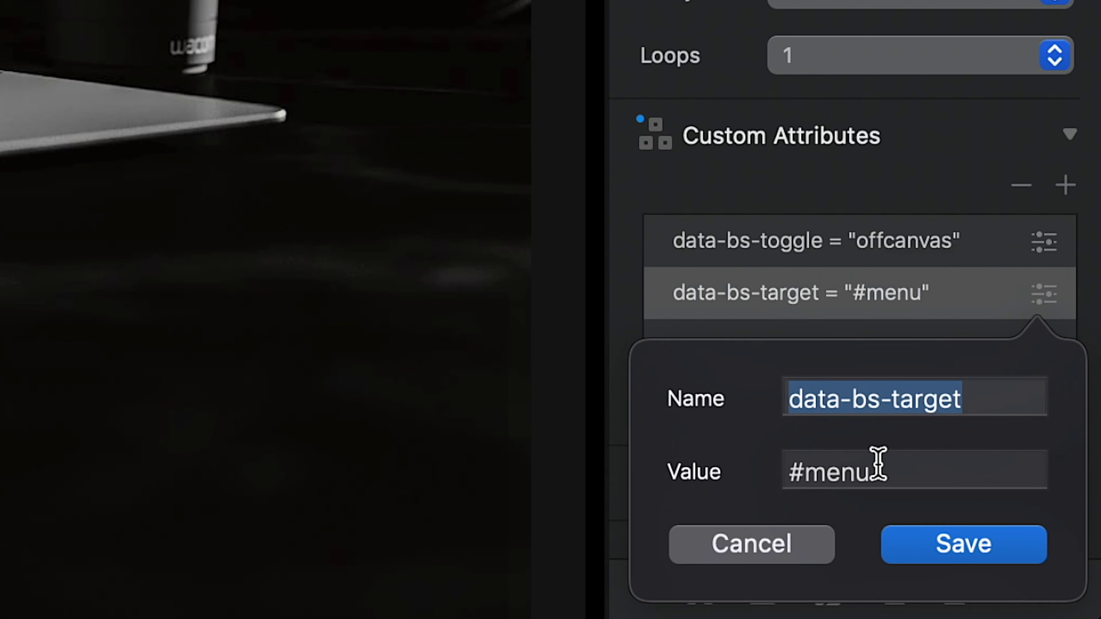
click(886, 463)
drag(887, 464, 690, 467)
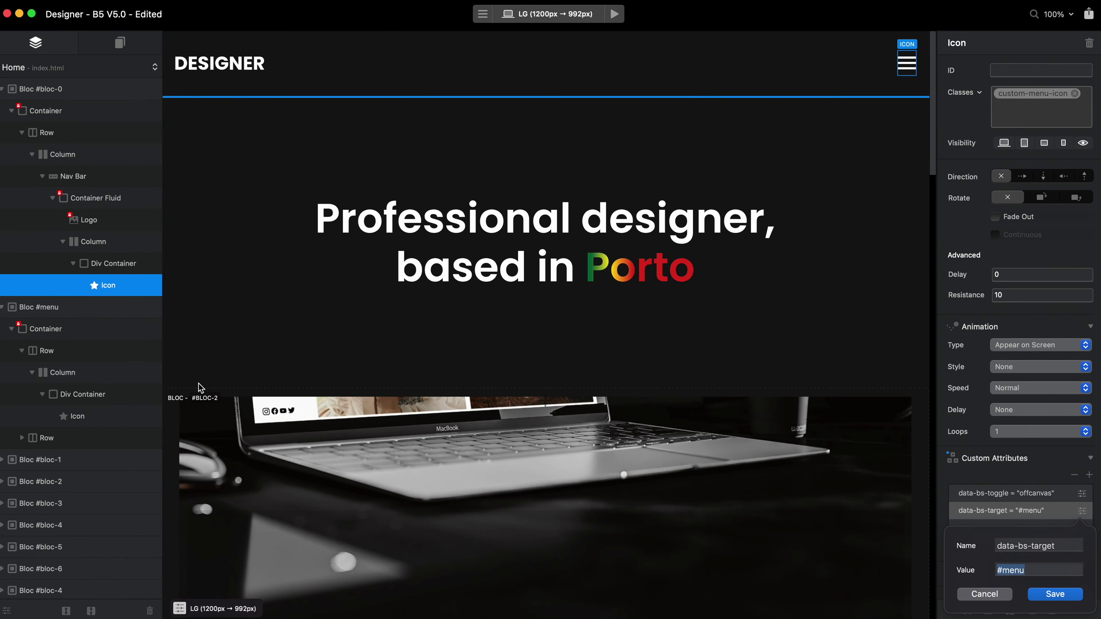